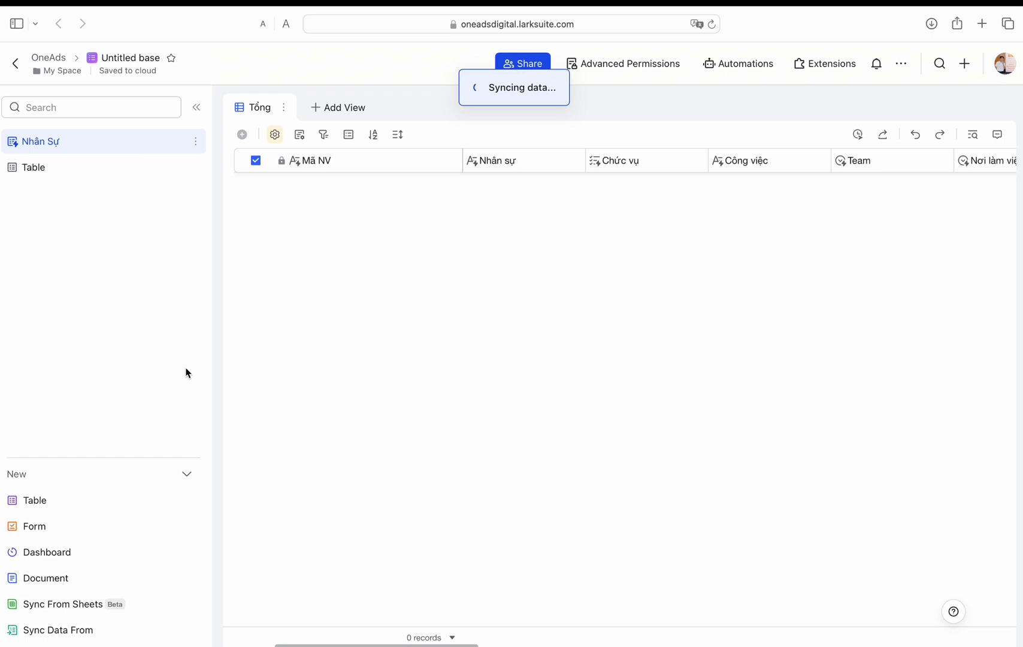
# Step: Reload the base, switch to the new table and rename its first field to Tên dịch vụ
pyautogui.click(712, 24)
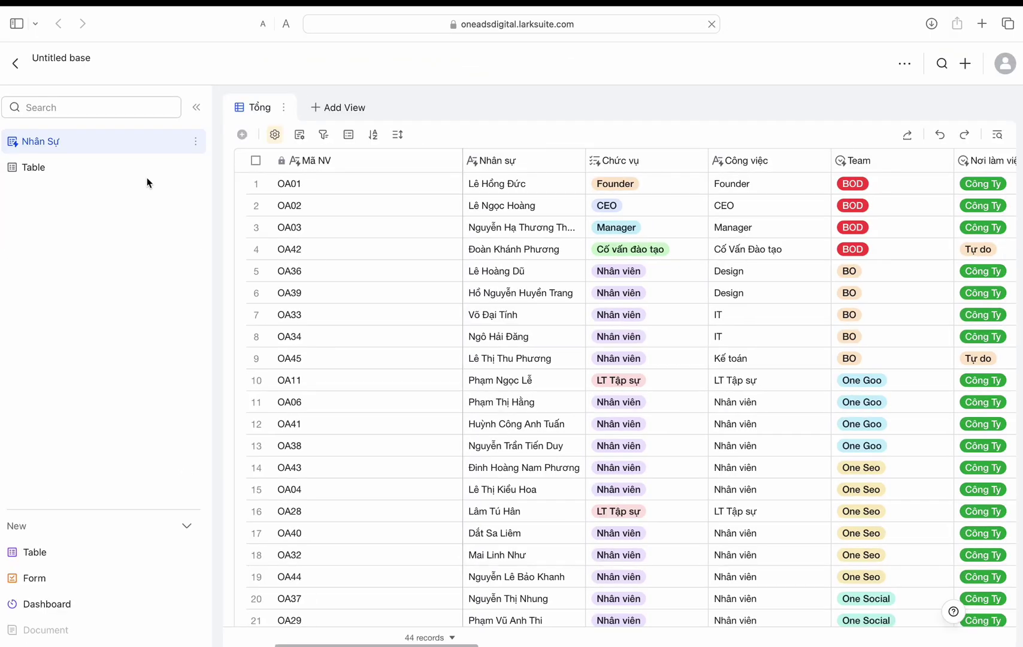
pyautogui.click(55, 170)
pyautogui.doubleClick(387, 163)
pyautogui.write('Dịch ')
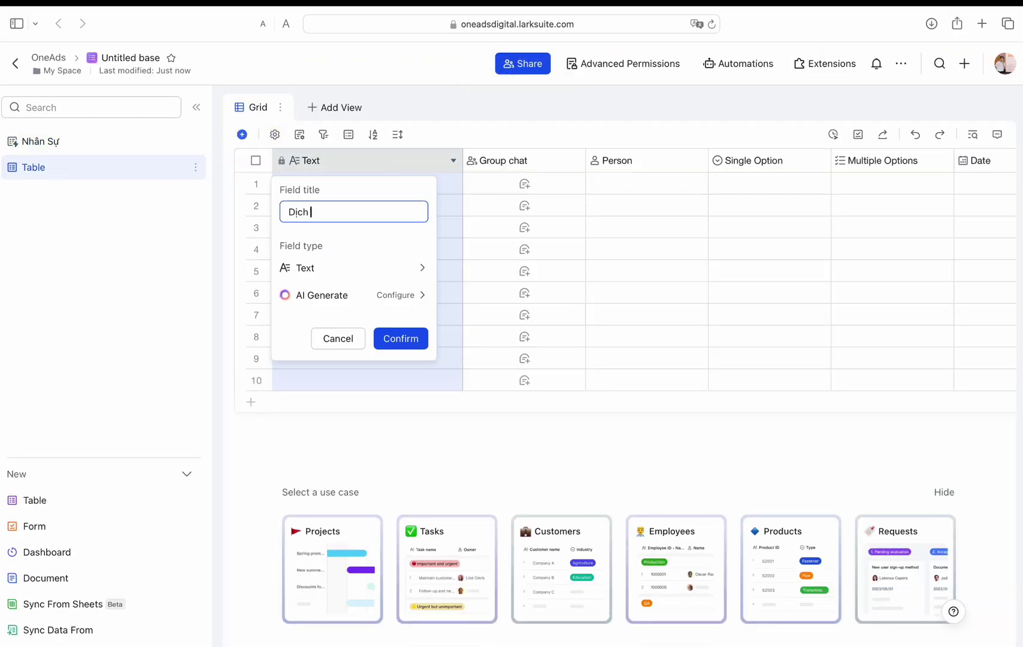
pyautogui.write('vụ')
pyautogui.click(397, 340)
pyautogui.doubleClick(340, 160)
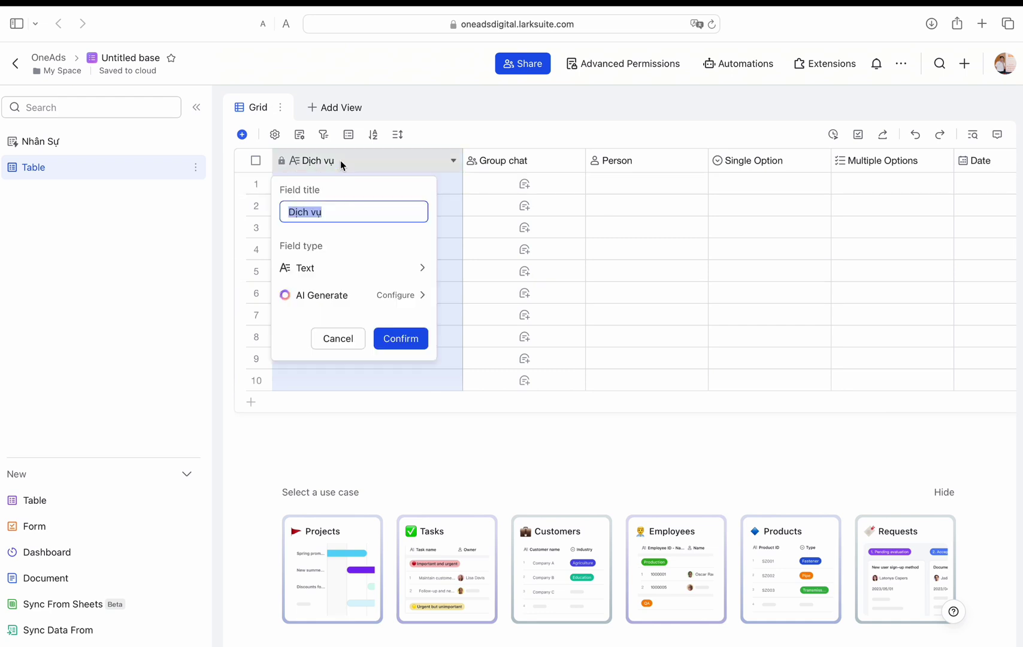
pyautogui.write('Tên dịch vụ')
pyautogui.click(393, 343)
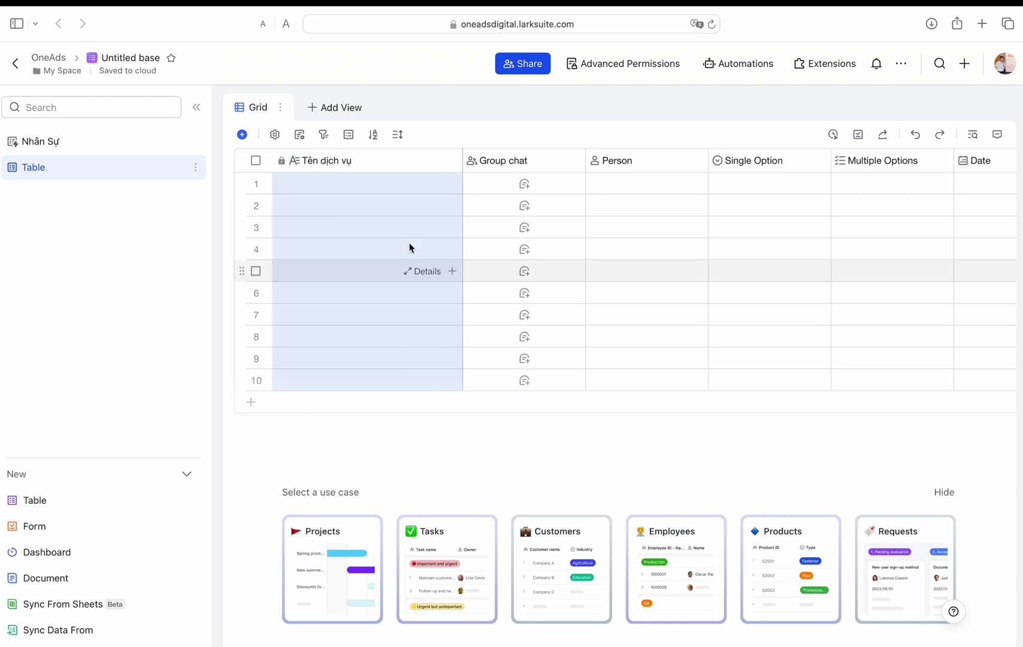
# Step: Enter three services: Google Ads, Facebook Ads and Thiết kế Website
pyautogui.click(292, 186)
pyautogui.write('Google Ads')
pyautogui.press('Return')
pyautogui.write('Facebook Ads')
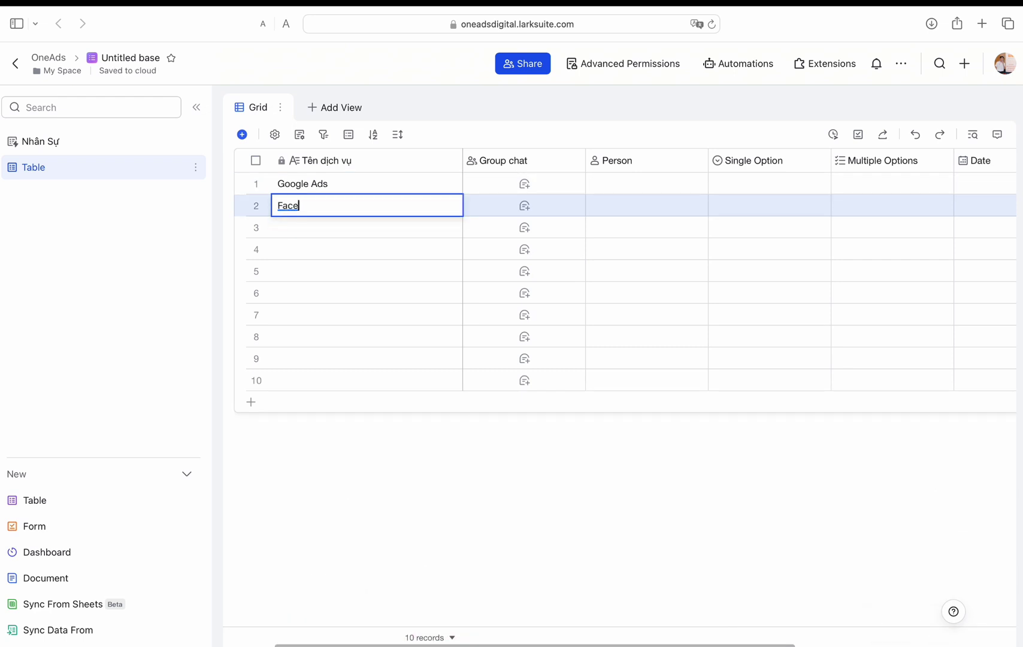
pyautogui.press('Return')
pyautogui.write('Thiết kế Web')
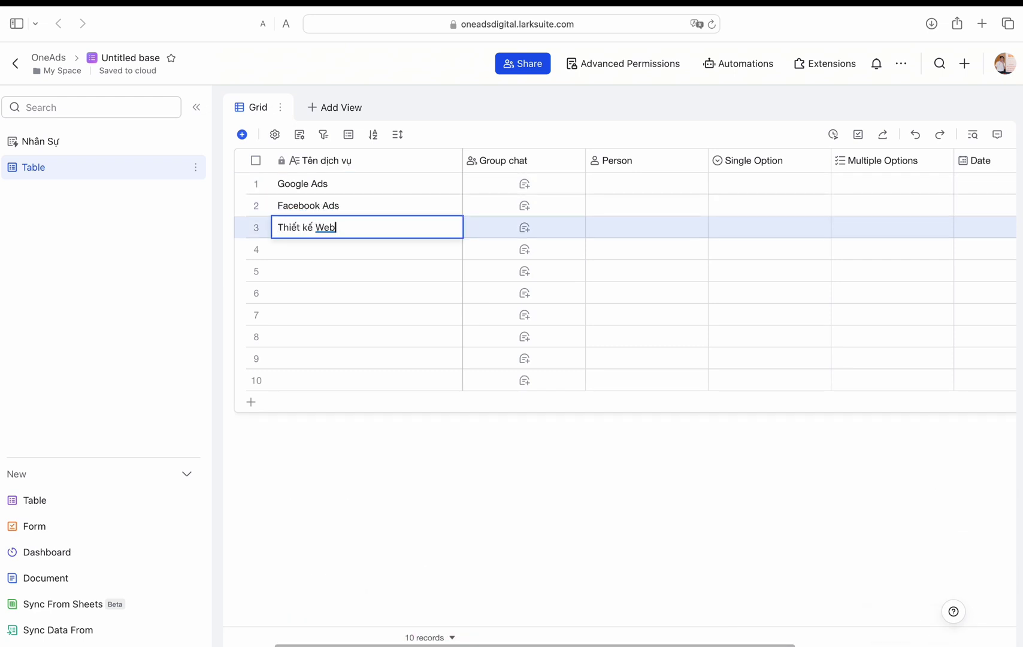
pyautogui.write('site')
pyautogui.press('Return')
# Step: Select the empty records in rows 4 to 10 and bring up their actions
pyautogui.click(256, 250)
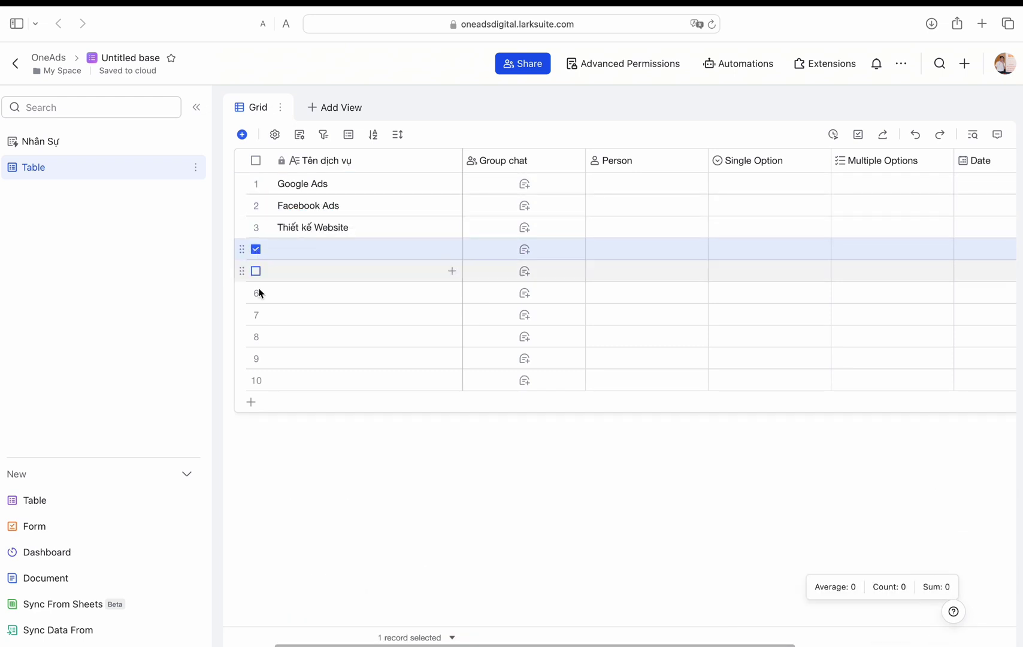
pyautogui.keyDown('shift'); pyautogui.click(256, 380); pyautogui.keyUp('shift')
pyautogui.rightClick(315, 331)
# Step: Delete the seven empty records and make Nhóm Dịch vụ a single-option field: Google, Facebook, Haravan
pyautogui.press('Delete')
pyautogui.doubleClick(544, 163)
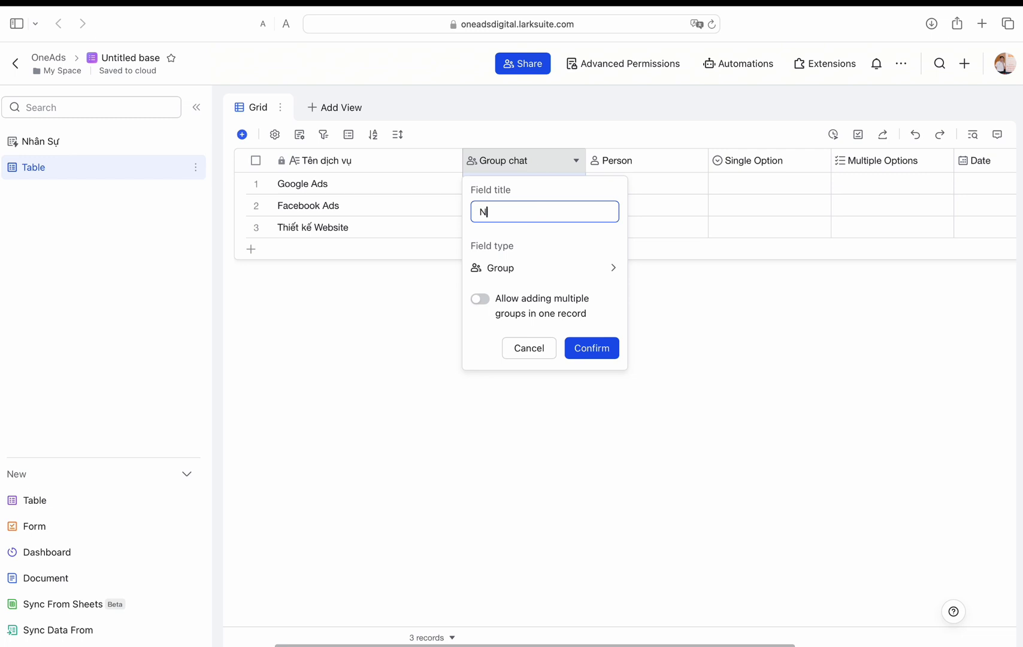
pyautogui.click(574, 267)
pyautogui.click(674, 313)
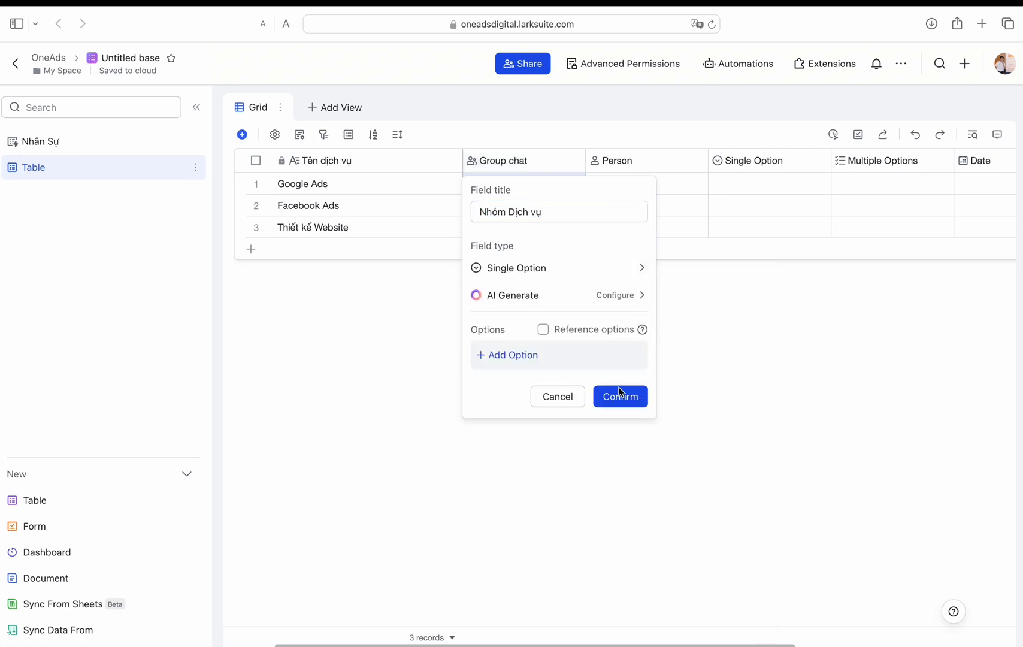
pyautogui.click(507, 354)
pyautogui.write('Google')
pyautogui.click(518, 406)
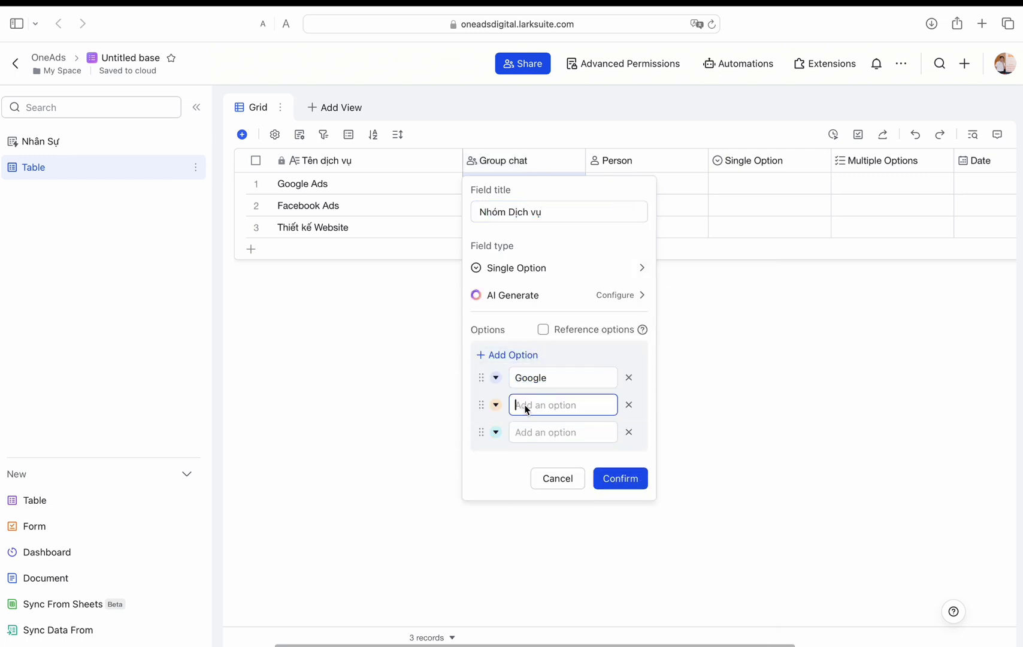
pyautogui.write('Facebook')
pyautogui.click(547, 439)
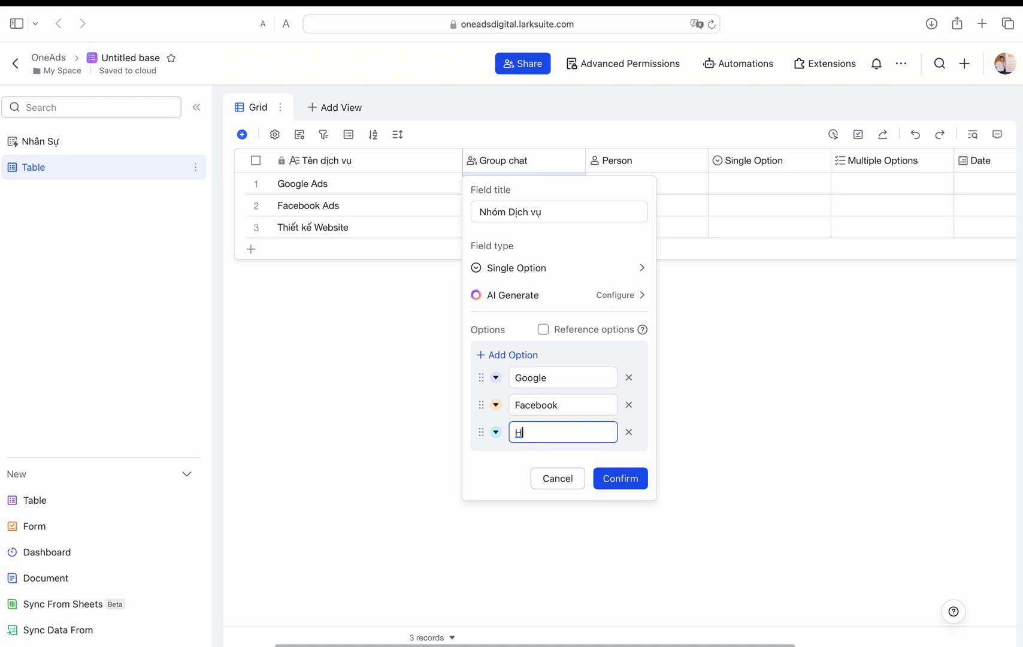
pyautogui.write('Haravan')
pyautogui.click(624, 478)
# Step: Put Google Ads, Facebook Ads and Thiết kế Website in Google, Facebook, Haravan, then group by Nhóm Dịch vụ
pyautogui.click(521, 183)
pyautogui.click(497, 235)
pyautogui.click(521, 206)
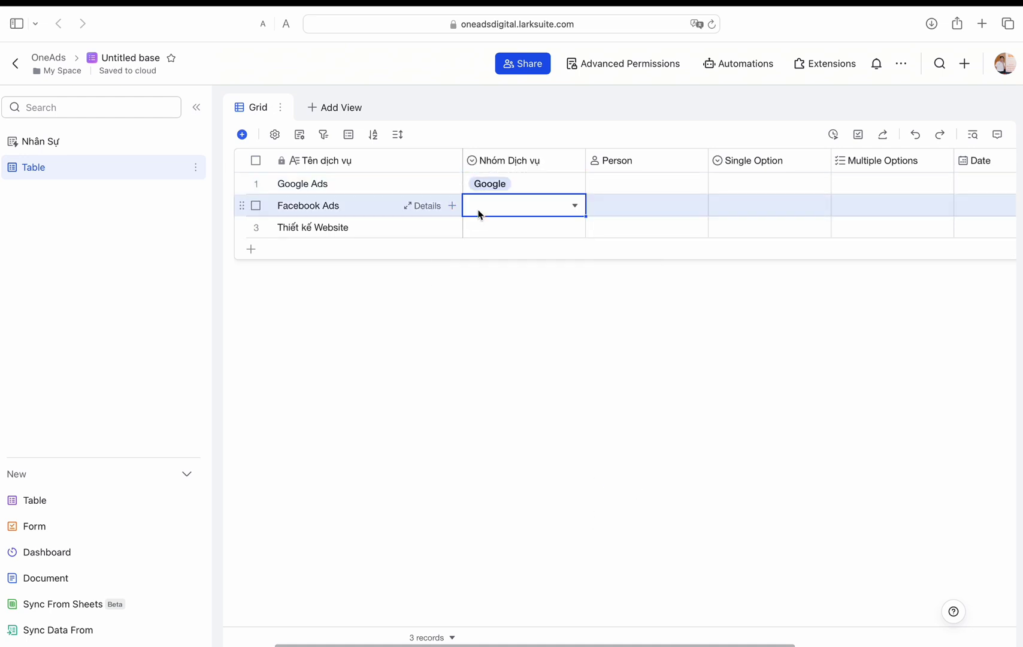
pyautogui.click(521, 205)
pyautogui.click(497, 280)
pyautogui.click(521, 227)
pyautogui.click(575, 323)
pyautogui.rightClick(515, 160)
pyautogui.click(527, 430)
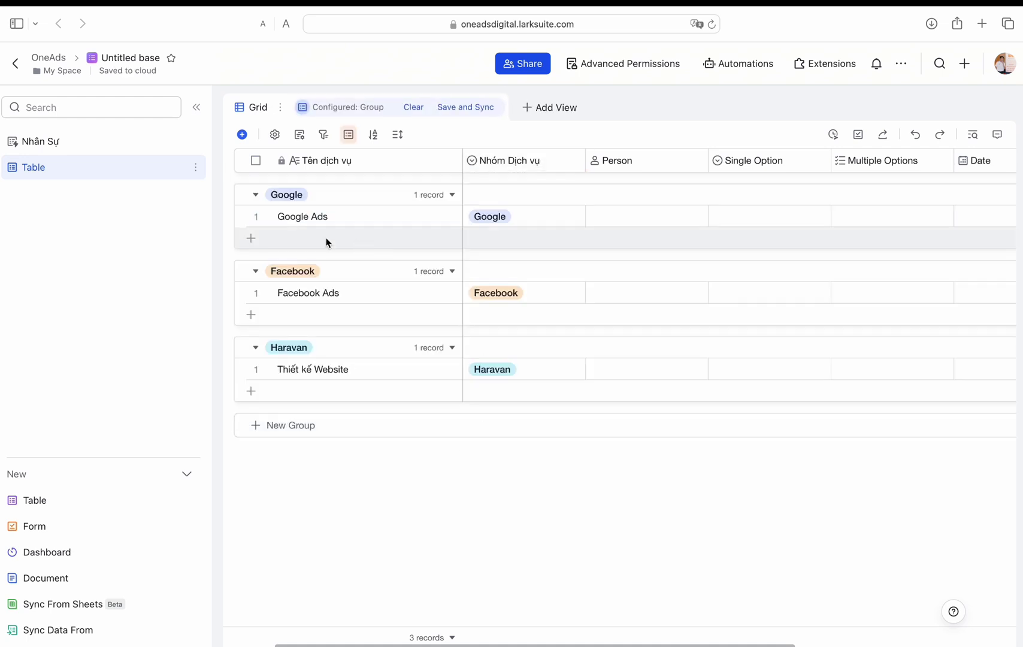
# Step: Add Maps Ads and Youtube Ads to the Google group
pyautogui.click(327, 240)
pyautogui.write('Maps Ads')
pyautogui.press('Return')
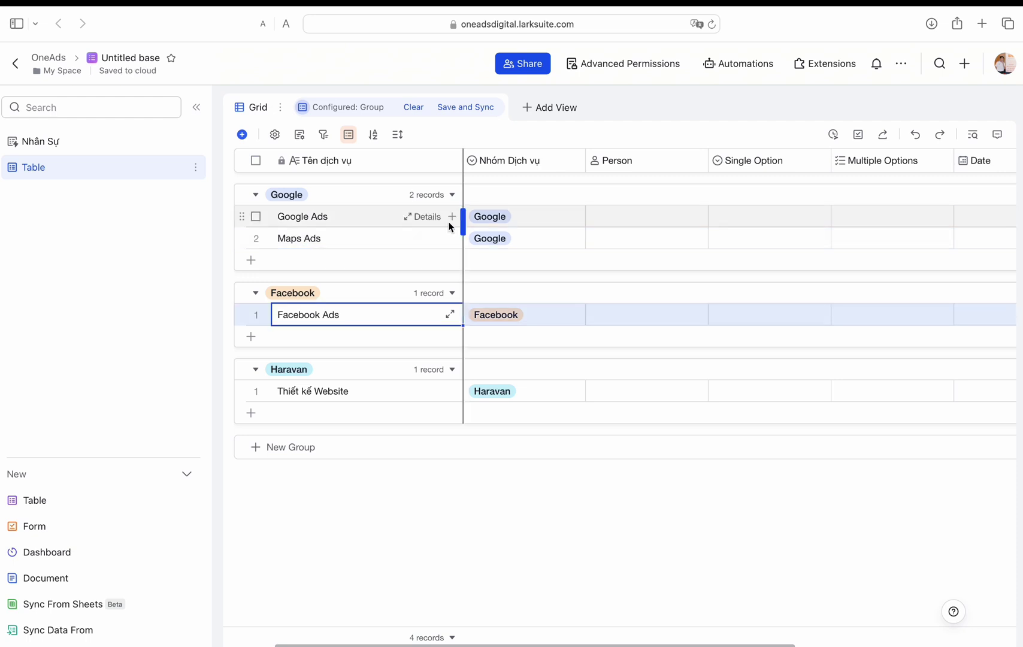
pyautogui.click(342, 260)
pyautogui.write('Youtube Ads')
pyautogui.press('Return')
# Step: Add Ins Ads and Banner Ads to the Facebook group
pyautogui.click(306, 358)
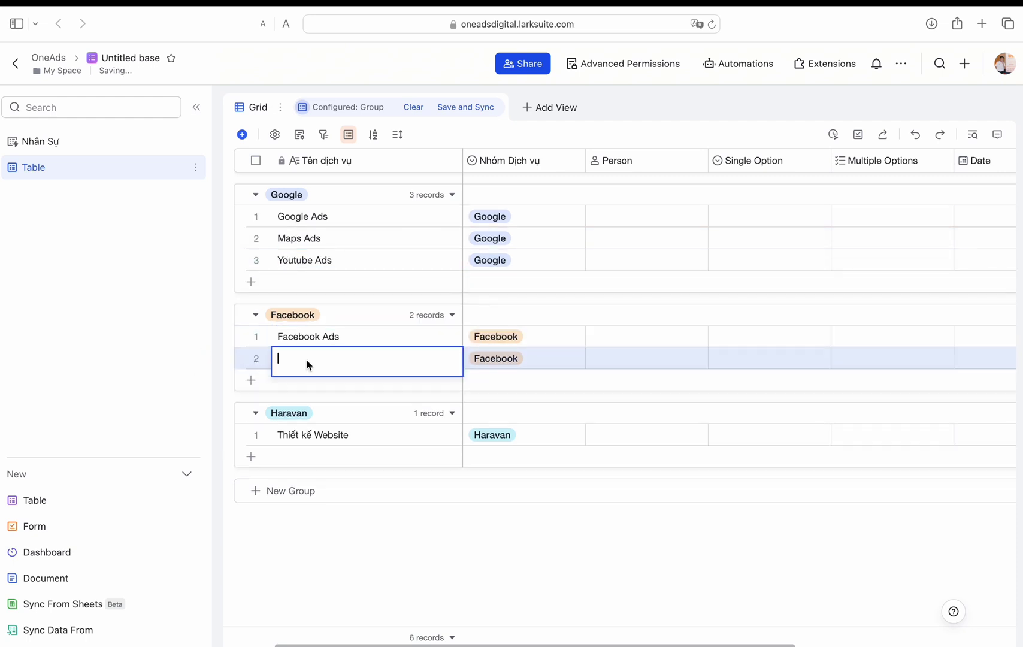
pyautogui.write('Ins')
pyautogui.press('Return')
pyautogui.click(251, 380)
pyautogui.write('Banner Ads')
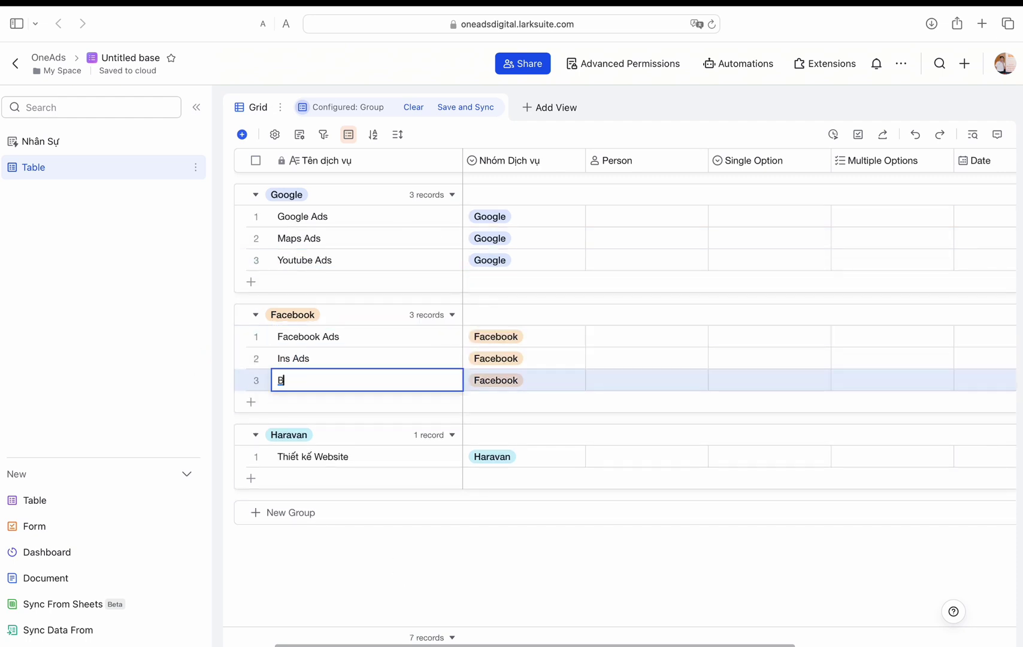
pyautogui.press('Return')
# Step: Add Setup web and Đăng ký BCT to the Haravan group
pyautogui.click(251, 478)
pyautogui.write('Setup web')
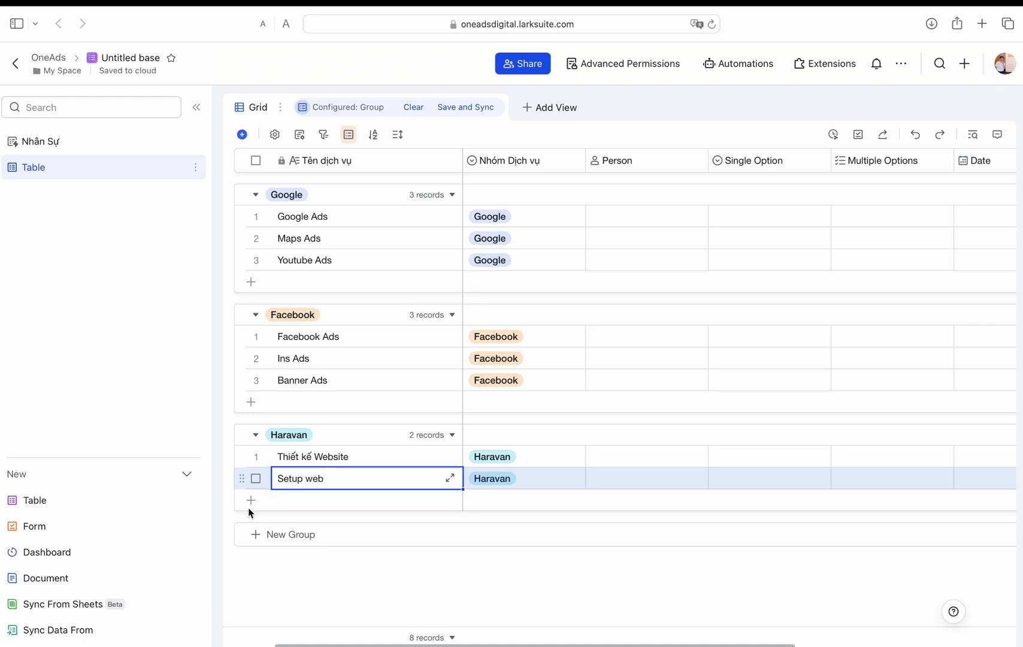
pyautogui.click(251, 502)
pyautogui.write('Đăng ký BCT')
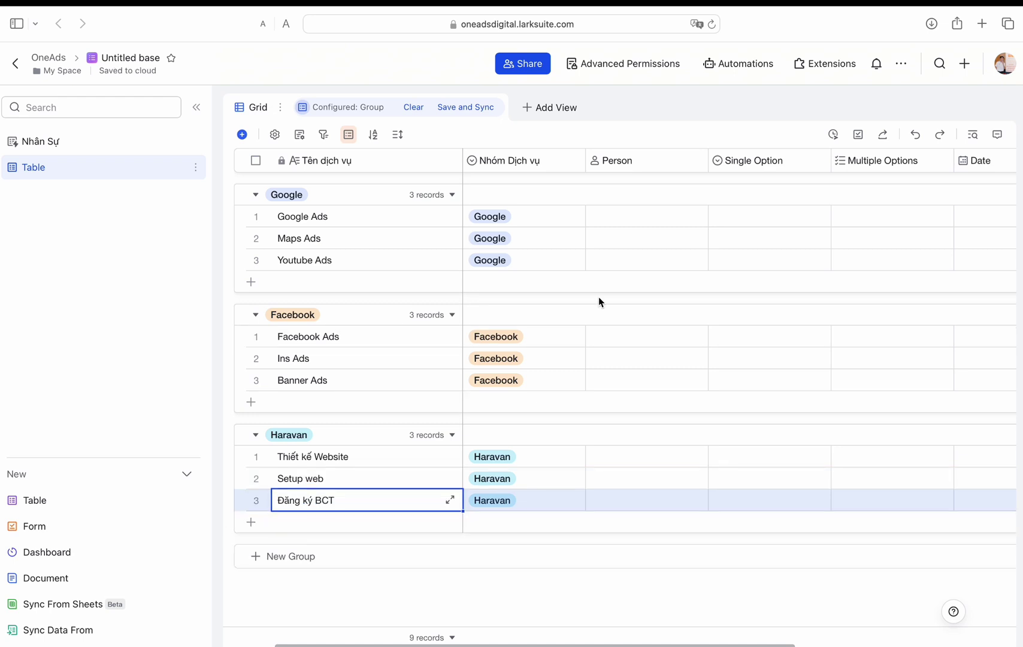
pyautogui.click(637, 160)
pyautogui.click(637, 160)
# Step: Turn the Person field into a Link field named Mô tả dịch vụ
pyautogui.write('Mo')
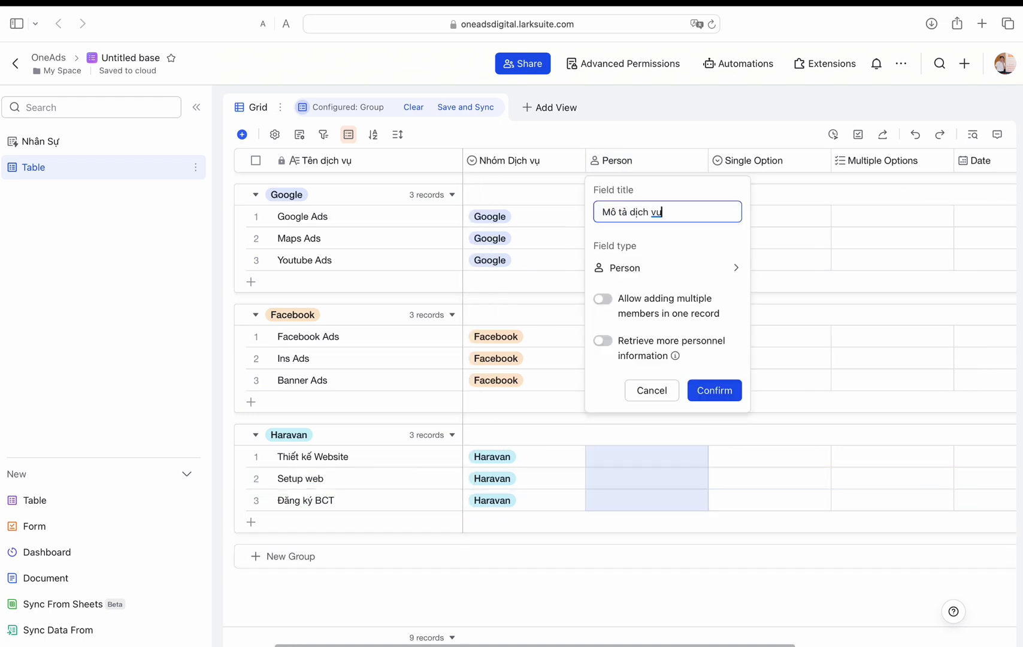
pyautogui.write(' tả dịch vụ')
pyautogui.click(665, 268)
pyautogui.click(790, 487)
pyautogui.click(715, 304)
# Step: Make Phí dịch vụ a VND currency field with whole numbers, and delete the three unused fields
pyautogui.doubleClick(750, 160)
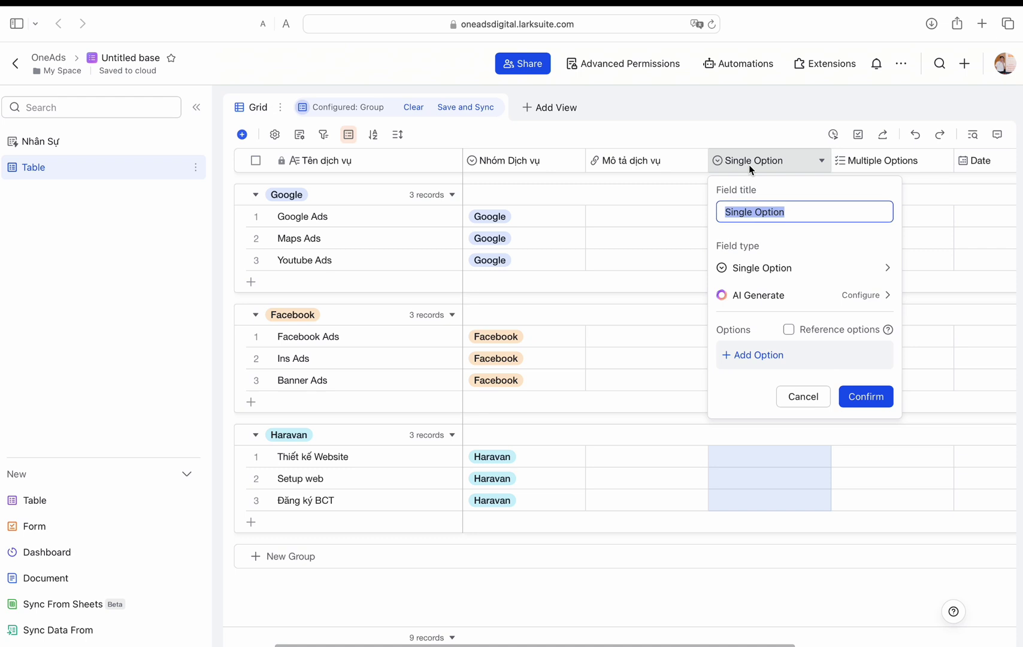
pyautogui.write('Đơn giávụ')
pyautogui.click(785, 268)
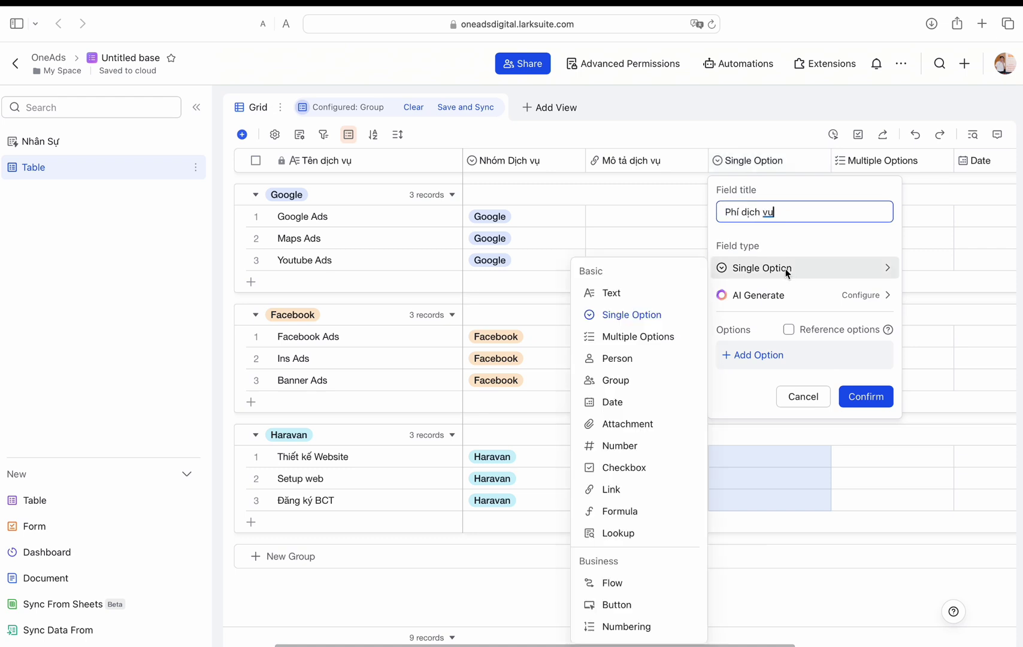
pyautogui.scroll(-5, 617, 516)
pyautogui.click(617, 536)
pyautogui.click(779, 325)
pyautogui.click(785, 391)
pyautogui.click(797, 488)
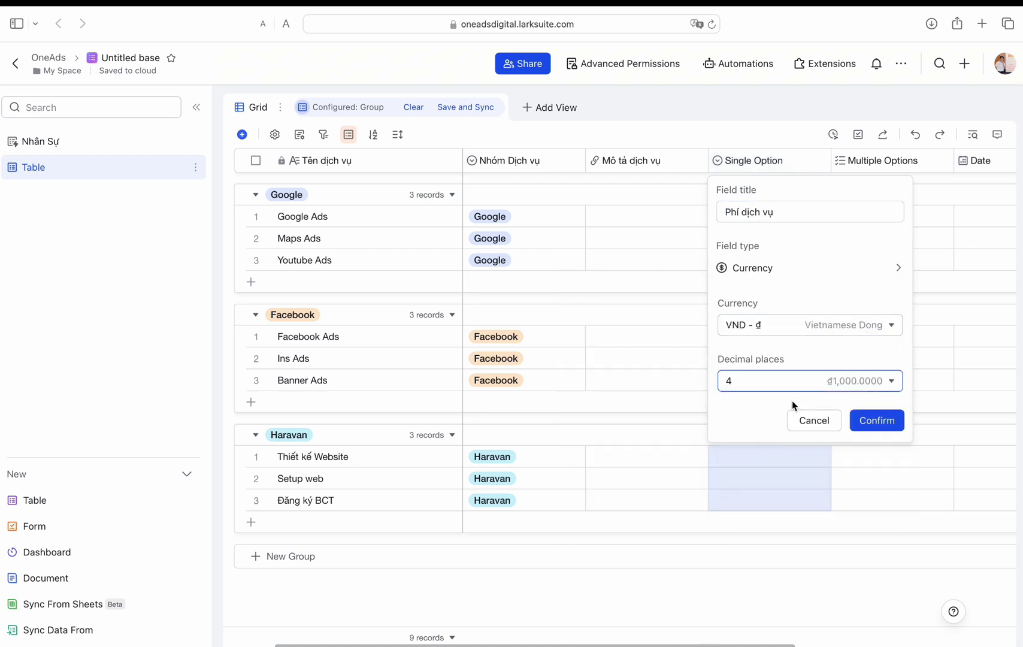
pyautogui.click(797, 381)
pyautogui.click(797, 404)
pyautogui.click(877, 420)
pyautogui.click(773, 217)
pyautogui.click(607, 379)
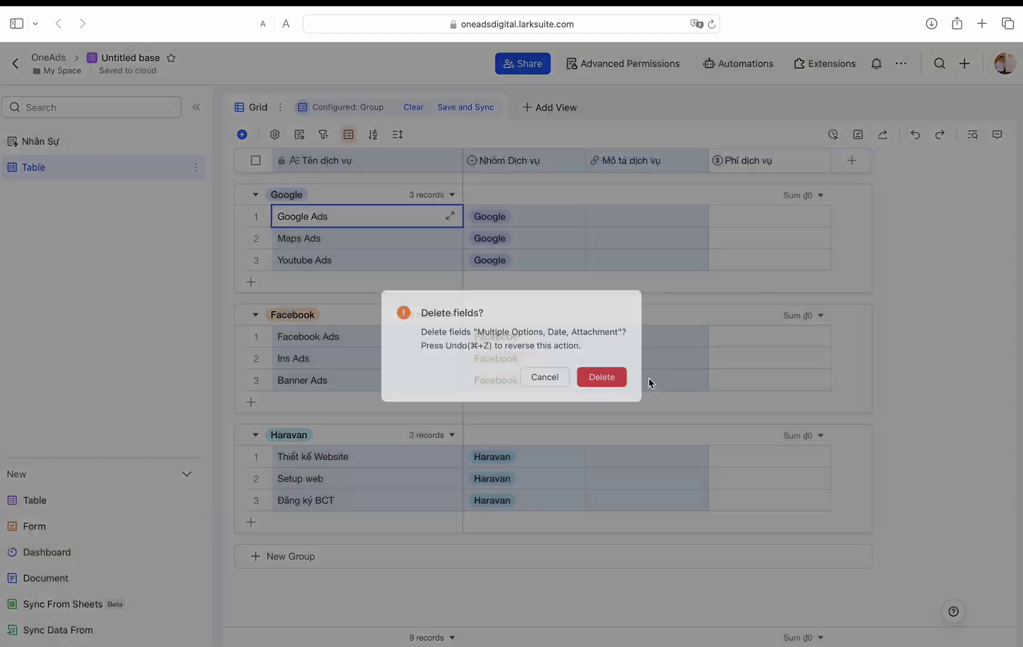
# Step: Enter fees 8,000,000, 2,000,000, 5,000,000 and 10,000,000 for Google, Maps, Youtube and Facebook Ads
pyautogui.click(760, 219)
pyautogui.write('8,000,000')
pyautogui.press('Return')
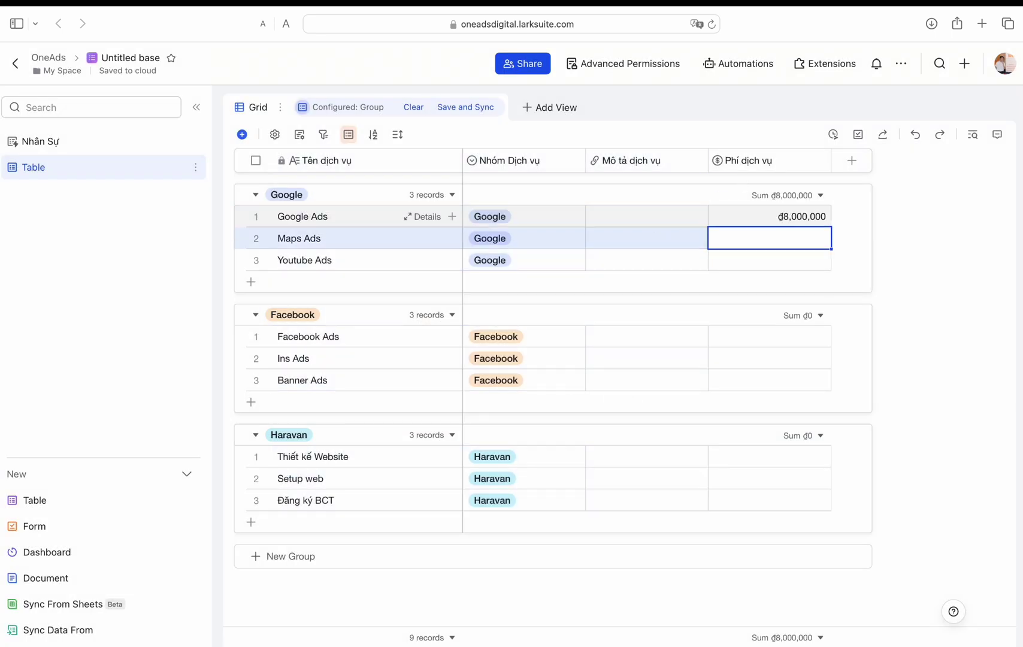
pyautogui.write('2,000,000')
pyautogui.press('Return')
pyautogui.write('5000000')
pyautogui.press('Return')
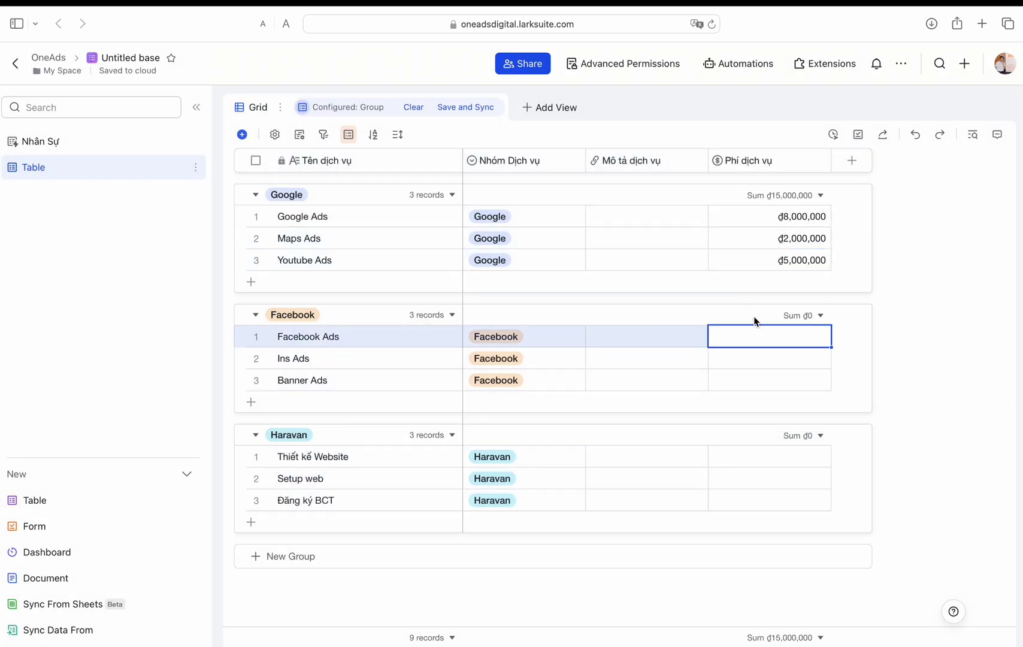
pyautogui.write('10,000,000')
pyautogui.press('Return')
# Step: Enter remaining fees: 5,000,000, 3,000,000, 14,400,000, 6,000,000 and 3,000,000
pyautogui.write('5000000')
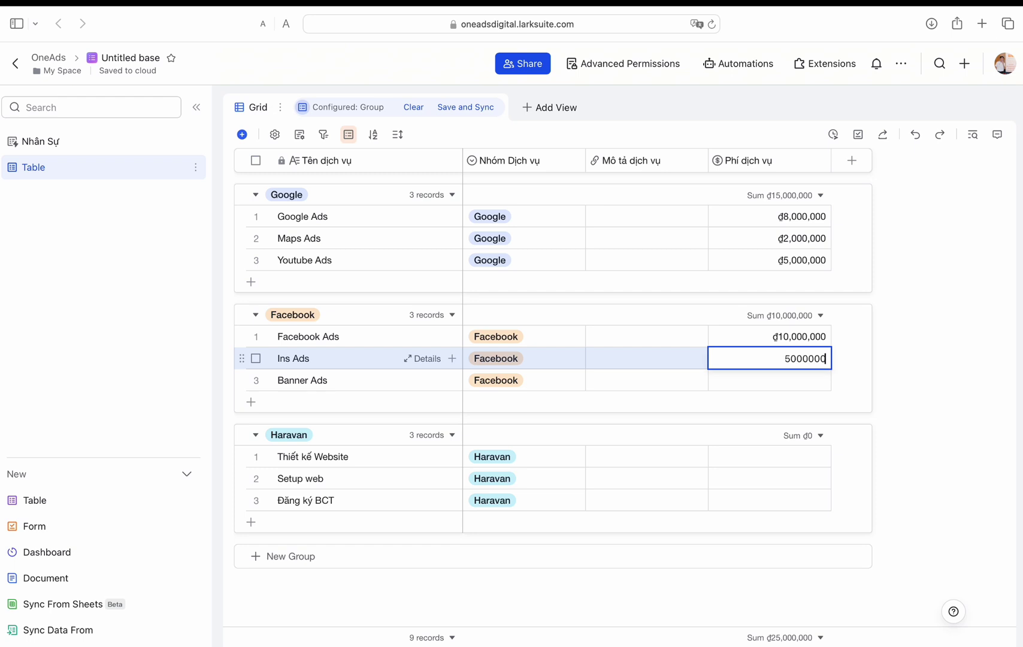
pyautogui.press('Return')
pyautogui.write('3000000')
pyautogui.press('Return')
pyautogui.write('14400000')
pyautogui.press('Return')
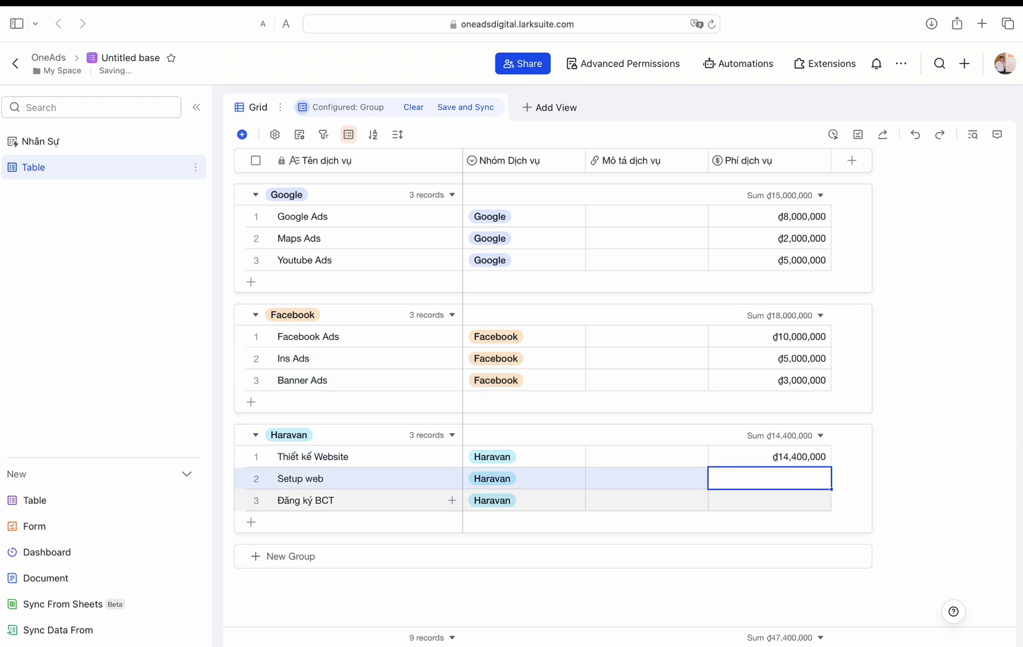
pyautogui.write('6,000,000')
pyautogui.press('Return')
pyautogui.write('3')
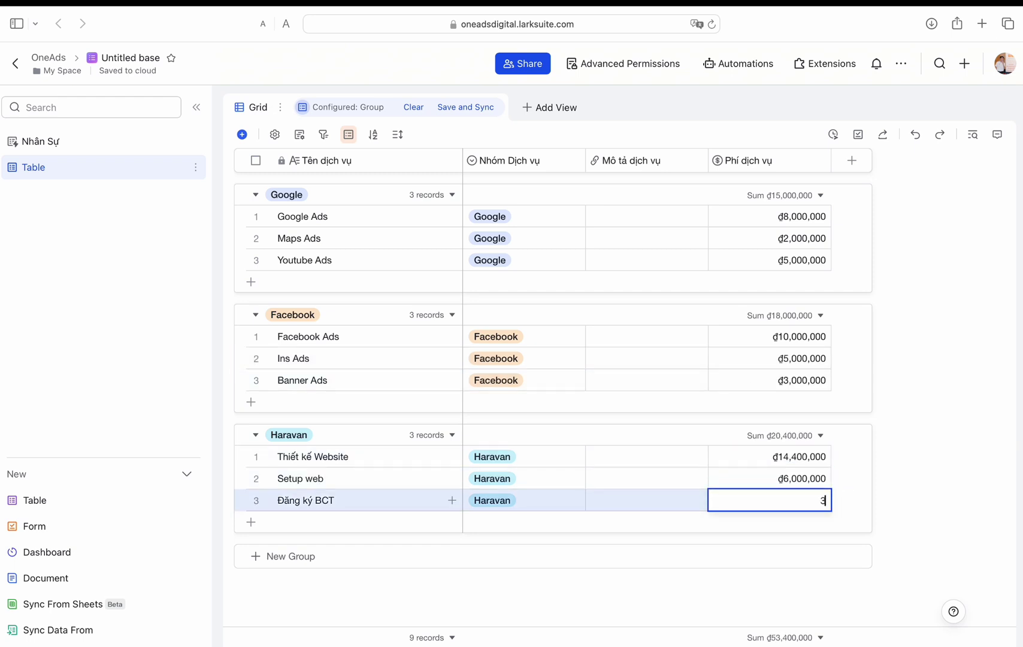
pyautogui.write(',000,000')
pyautogui.press('Return')
# Step: Rename the current table to Dịch vụ
pyautogui.doubleClick(156, 172)
pyautogui.write('Dich')
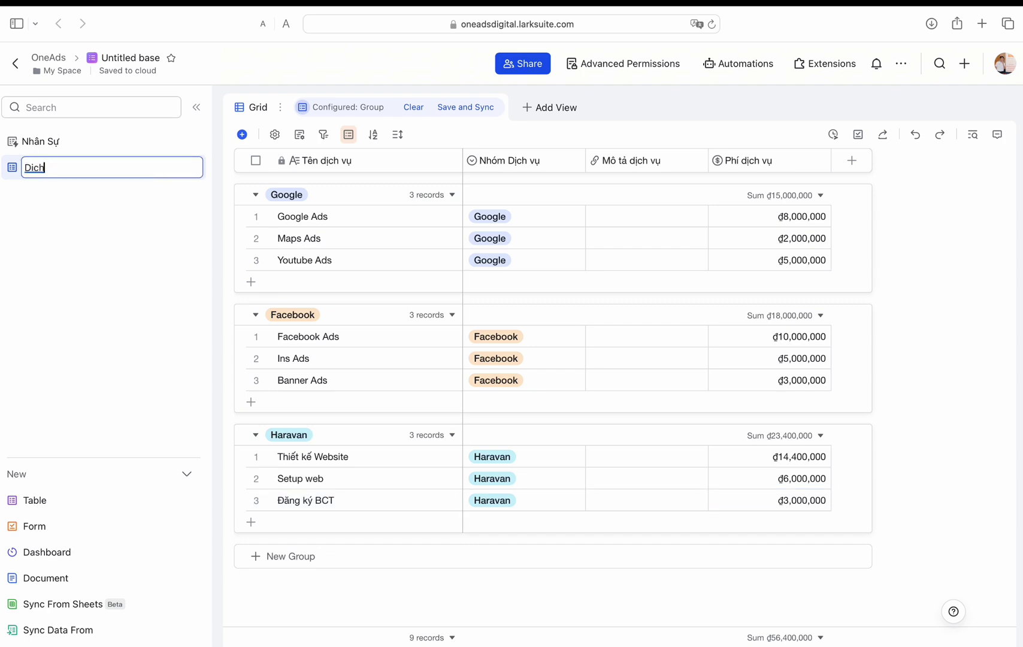
pyautogui.write(' vụ')
pyautogui.press('Return')
# Step: Add a new table named Khách hàng
pyautogui.moveTo(0, 290)
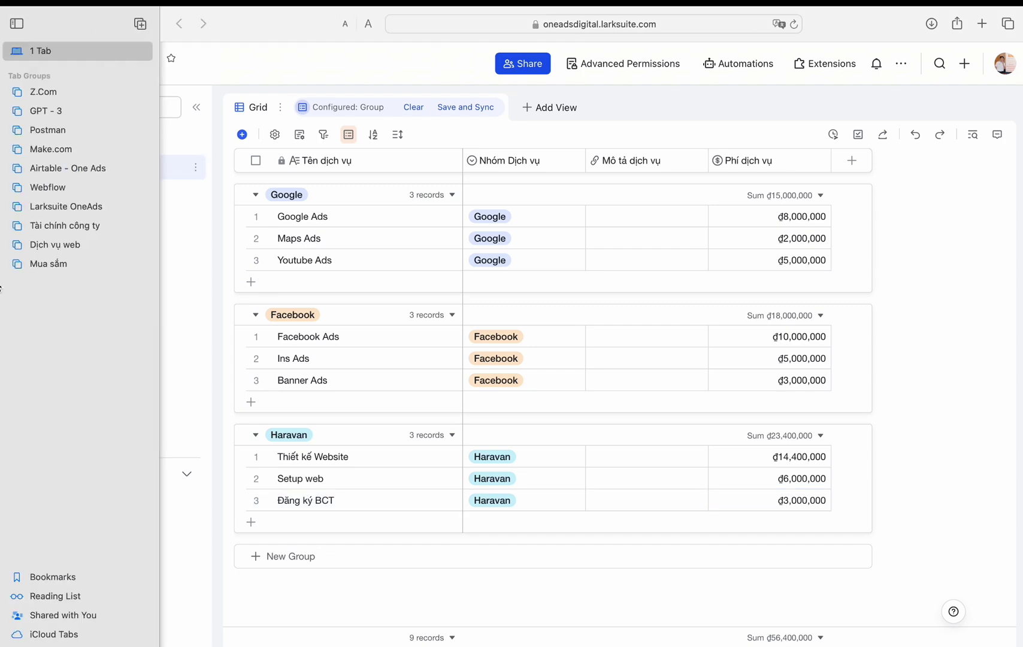
pyautogui.click(35, 500)
pyautogui.click(611, 386)
pyautogui.write('Kjhahcs')
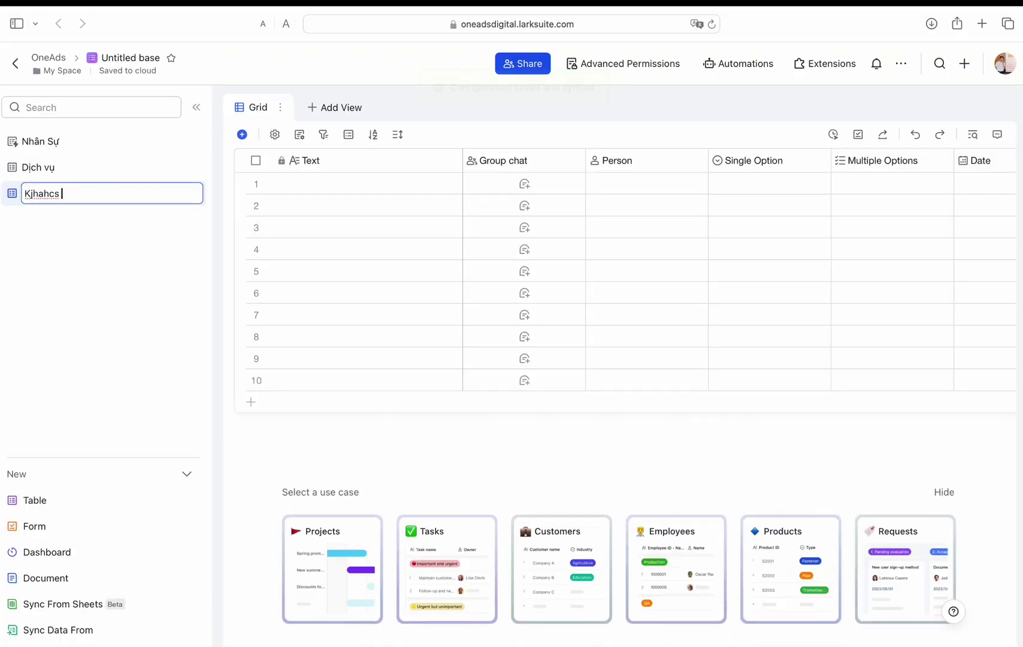
pyautogui.write('ách hàng')
pyautogui.press('Return')
# Step: Rename the new table's first field to Tên công ty
pyautogui.doubleClick(323, 161)
pyautogui.write('Tên công ty')
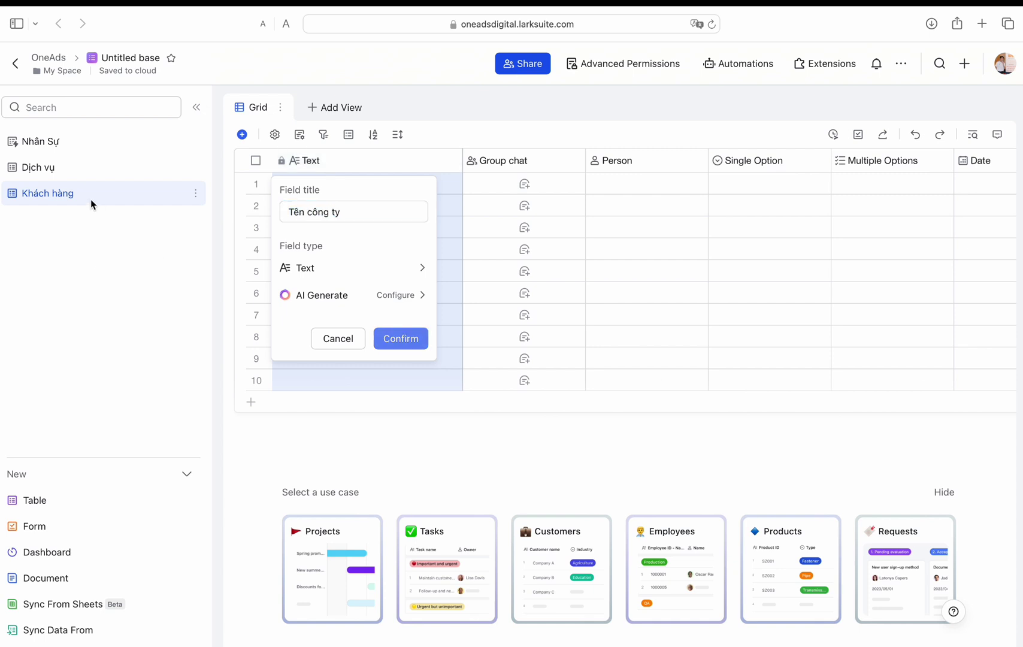
pyautogui.press('Return')
pyautogui.doubleClick(90, 193)
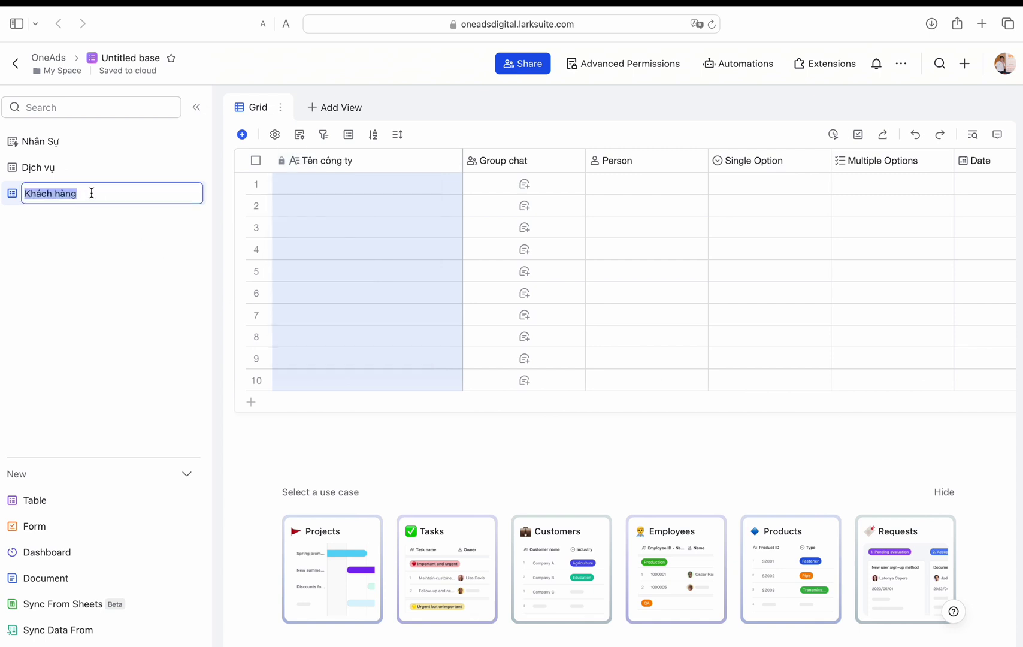
pyautogui.click(136, 264)
# Step: Make Group chat a single-option Mô hình field with customer types like Công ty and Hộ kinh doanh
pyautogui.doubleClick(506, 160)
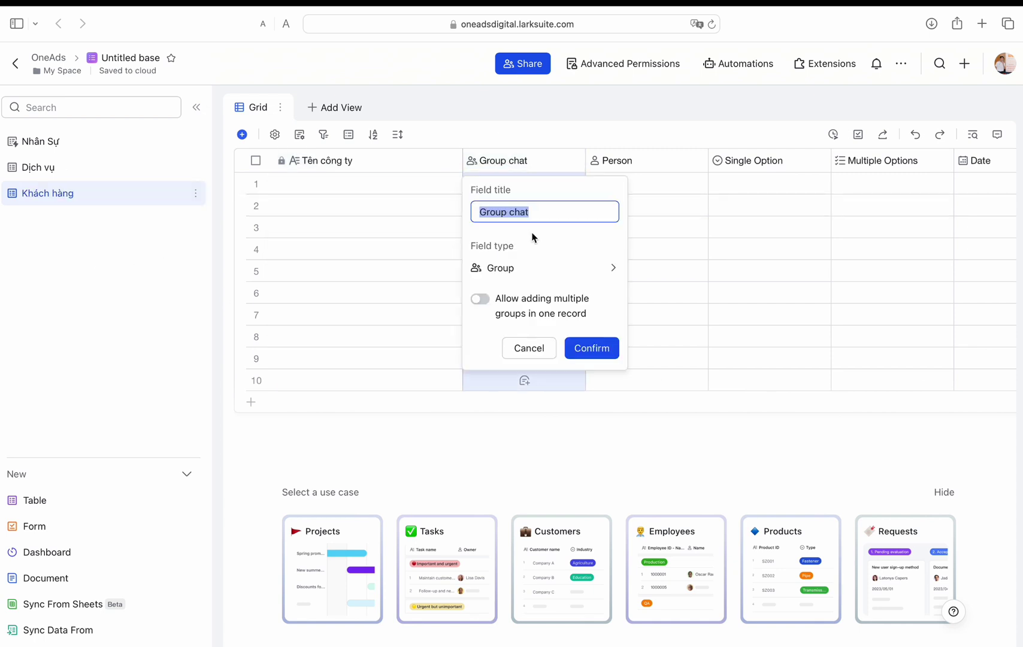
pyautogui.write('Mô hình')
pyautogui.click(540, 268)
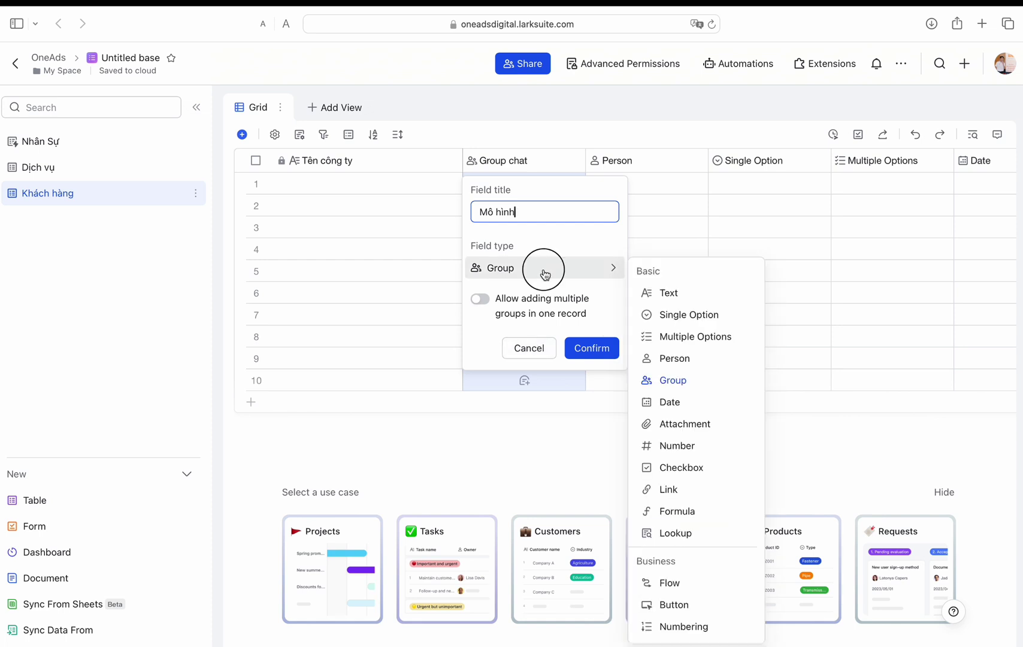
pyautogui.click(676, 313)
pyautogui.click(537, 381)
pyautogui.write('Công ty')
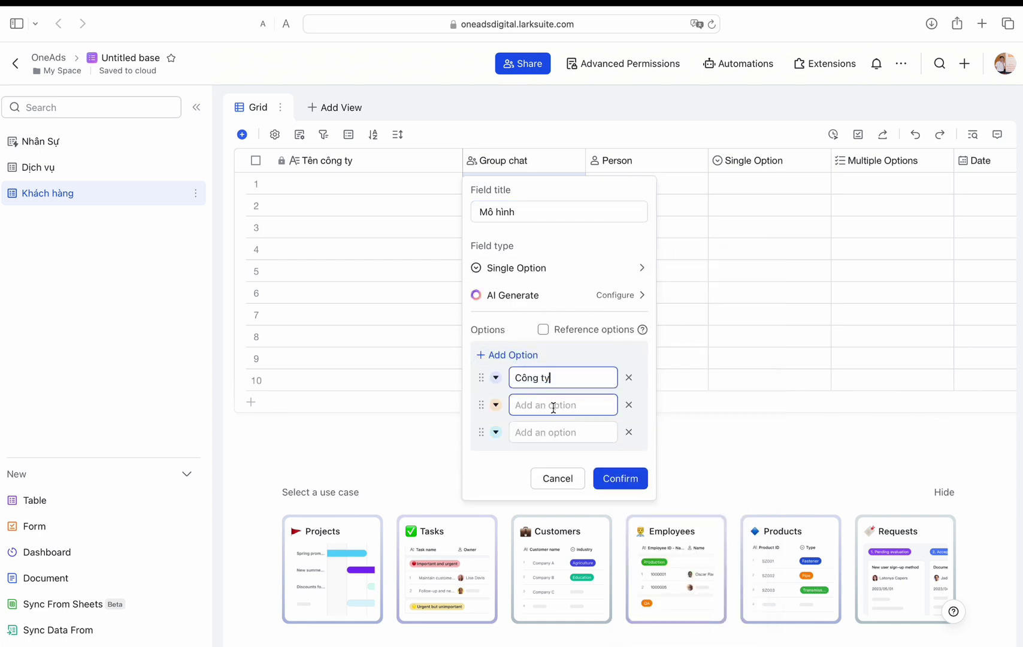
pyautogui.write('Hộ kinh doanh')
pyautogui.click(553, 434)
pyautogui.write('Cá nhân')
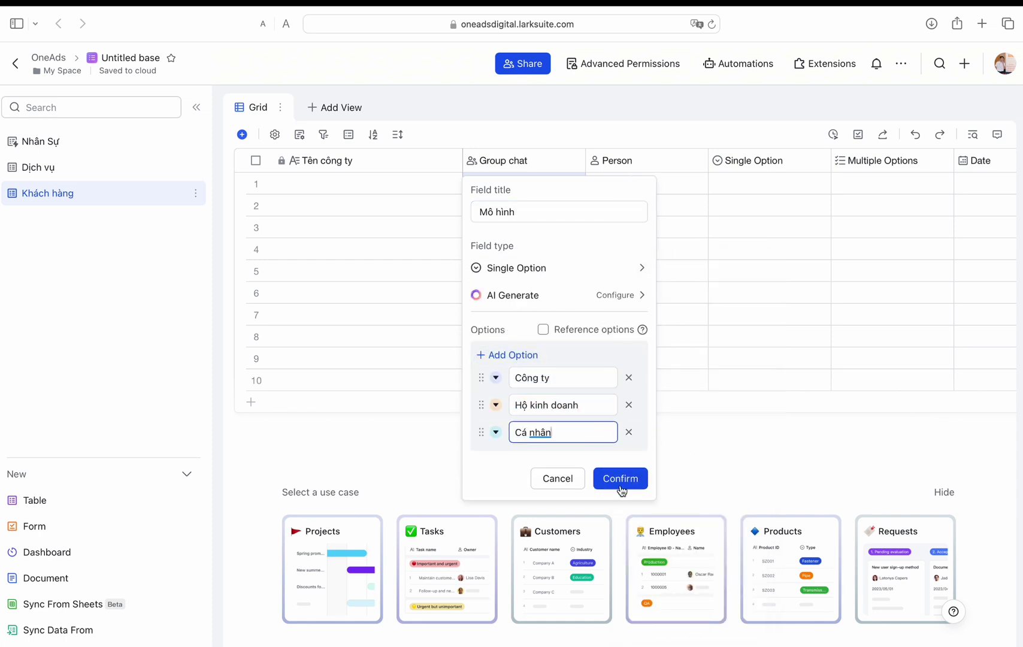
pyautogui.click(621, 478)
pyautogui.doubleClick(320, 167)
# Step: Rename the first field Tên and enter Công ty A and Công ty B in rows 1–2
pyautogui.write('Tên')
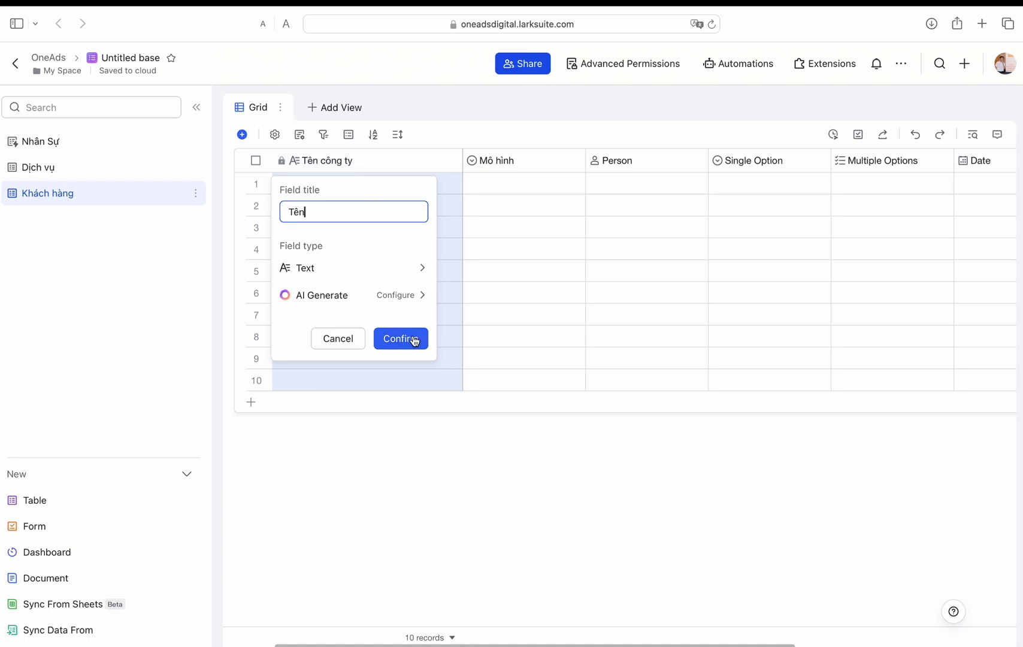
pyautogui.click(400, 335)
pyautogui.click(364, 192)
pyautogui.write('Công ty A')
pyautogui.press('Return')
pyautogui.write('Công ty ')
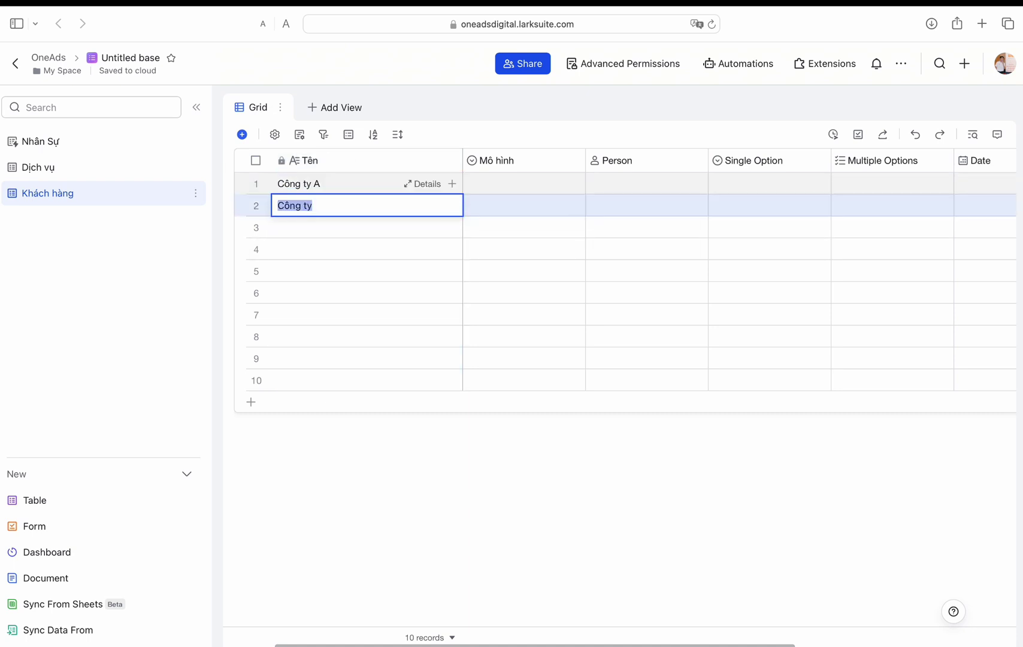
pyautogui.write('B')
pyautogui.press('Return')
# Step: Fill rows 3 and 4 with Công ty C and Công ty D
pyautogui.write('Công ty')
pyautogui.press('Return')
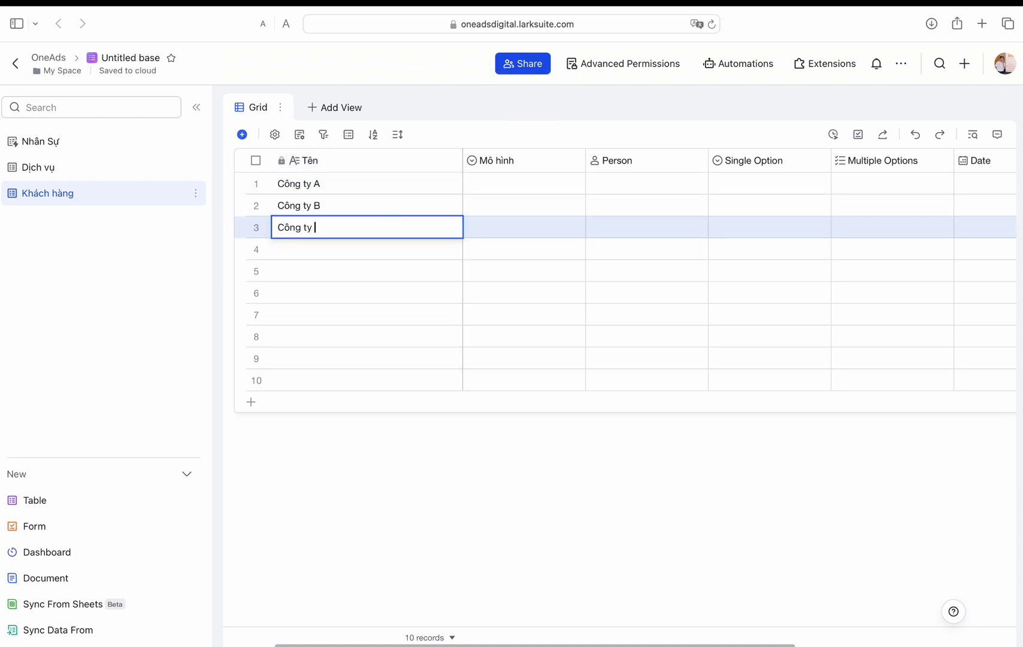
pyautogui.write('C')
pyautogui.press('Return')
pyautogui.write('Công ty ')
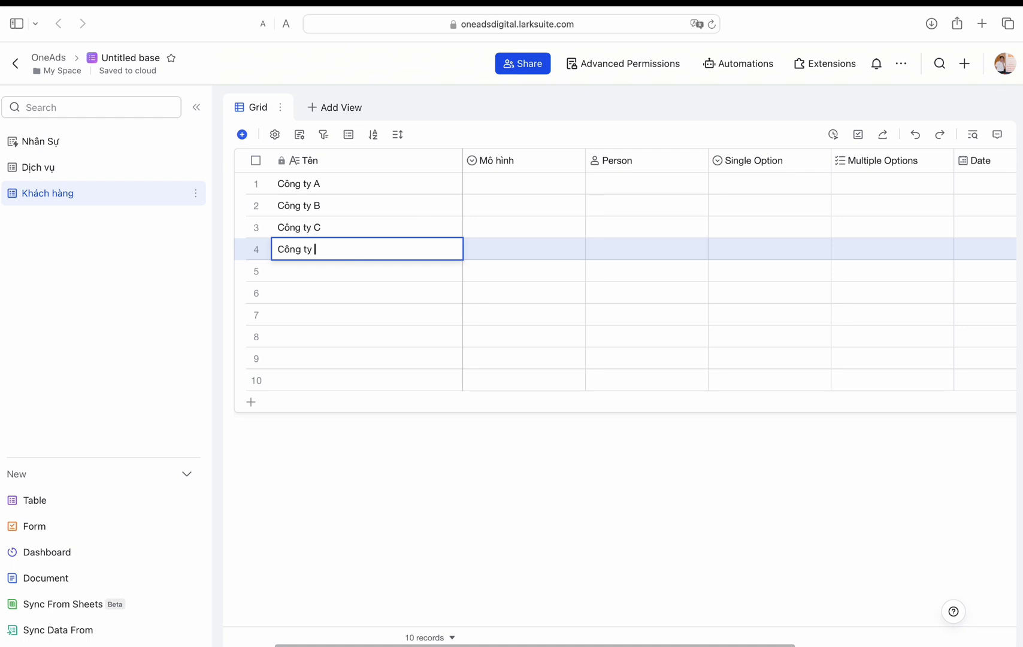
pyautogui.write('D')
pyautogui.press('Return')
# Step: Delete the six empty records so only Công ty A–D remain
pyautogui.click(255, 271)
pyautogui.keyDown('shift'); pyautogui.click(256, 381); pyautogui.keyUp('shift')
pyautogui.rightClick(331, 360)
pyautogui.click(365, 416)
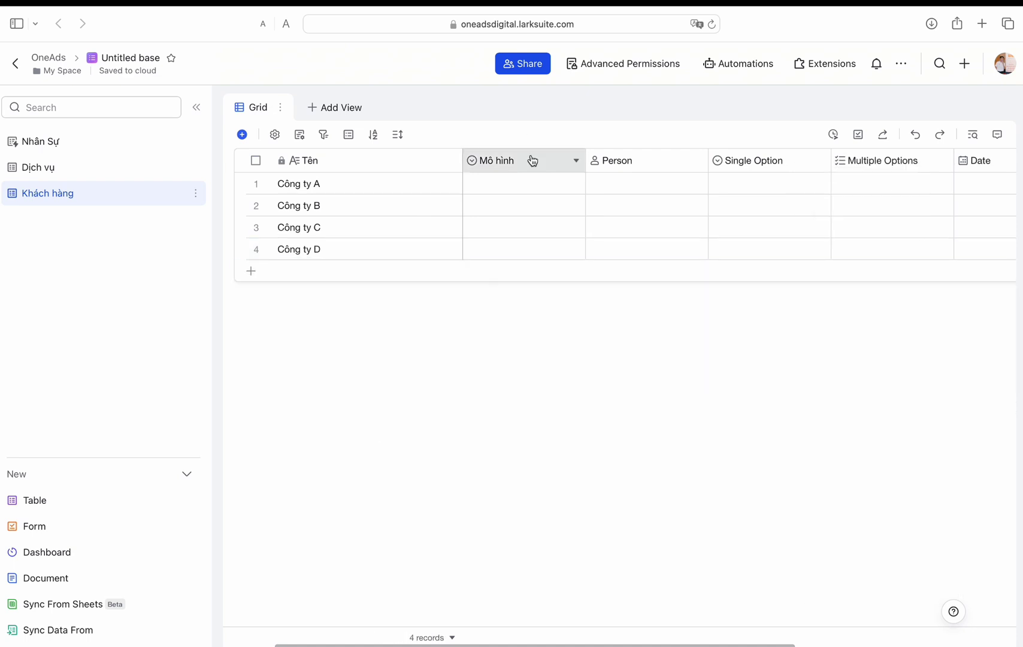
# Step: Set Mô hình for rows 1–4 to Công ty, Hộ kinh doanh, Cá nhân and Công ty
pyautogui.click(527, 183)
pyautogui.click(492, 238)
pyautogui.click(528, 205)
pyautogui.click(506, 281)
pyautogui.click(528, 228)
pyautogui.click(492, 325)
pyautogui.click(528, 249)
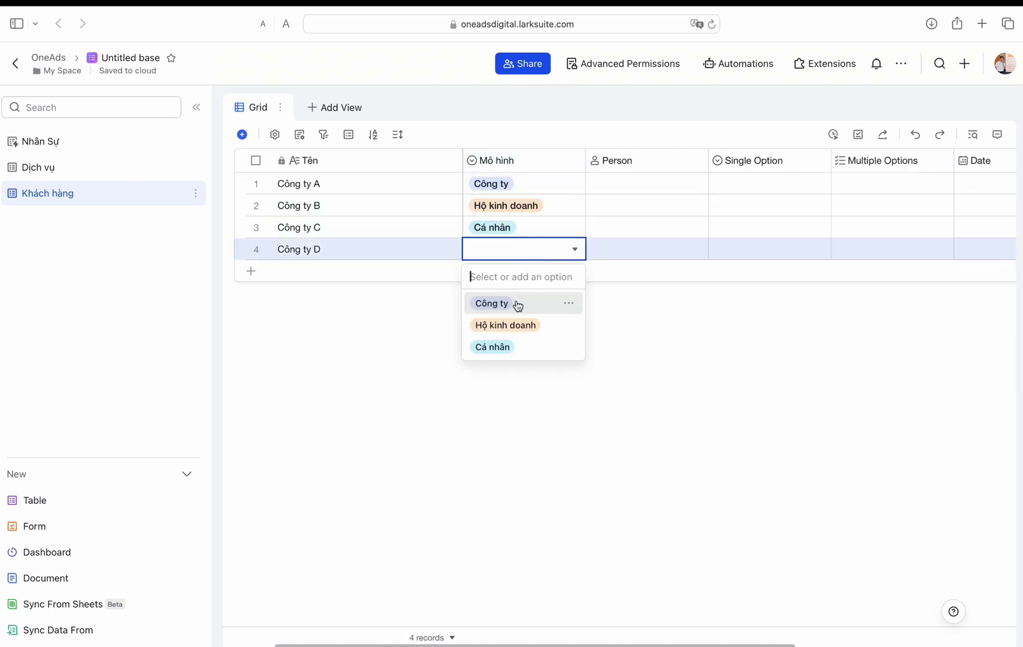
pyautogui.click(518, 306)
# Step: Recolour the Mô hình options: Công ty pink, Hộ kinh doanh yellow-green, Cá nhân magenta
pyautogui.doubleClick(493, 162)
pyautogui.click(496, 378)
pyautogui.click(433, 381)
pyautogui.click(496, 405)
pyautogui.click(357, 408)
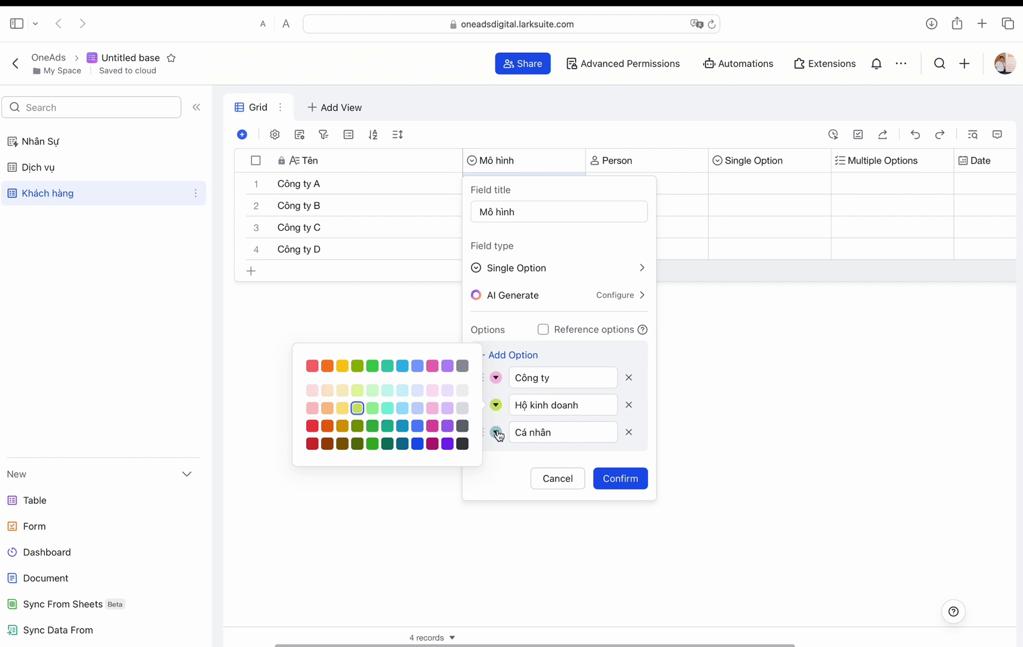
pyautogui.click(496, 432)
pyautogui.click(432, 453)
pyautogui.click(620, 478)
# Step: Retitle the Person field Lĩnh vực hoạt động and make it Multiple Options
pyautogui.doubleClick(621, 163)
pyautogui.write('NG')
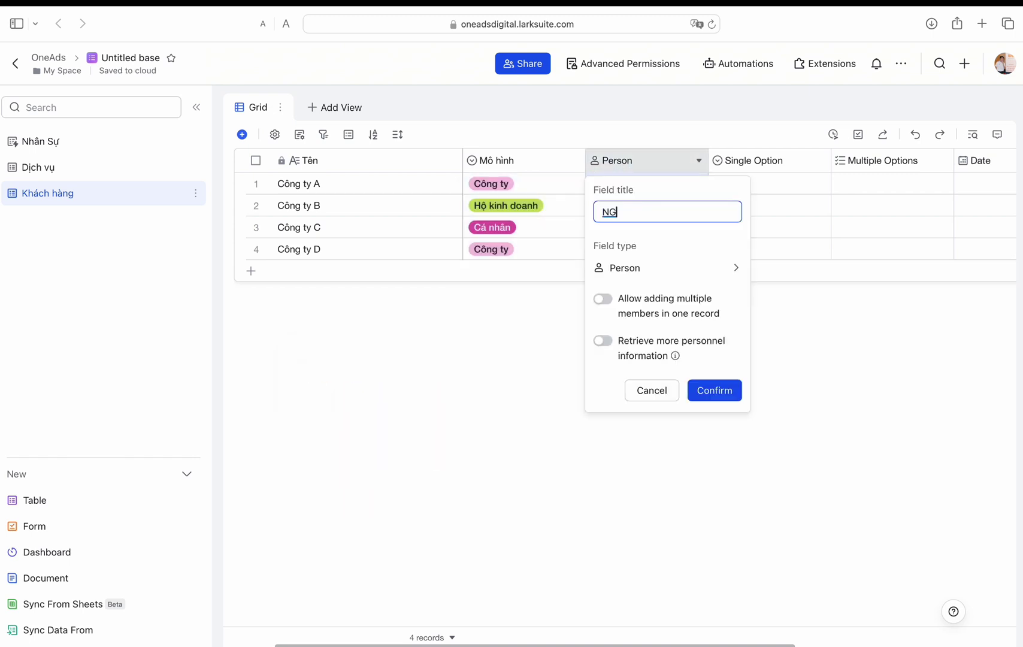
pyautogui.write(' vực hoạt động')
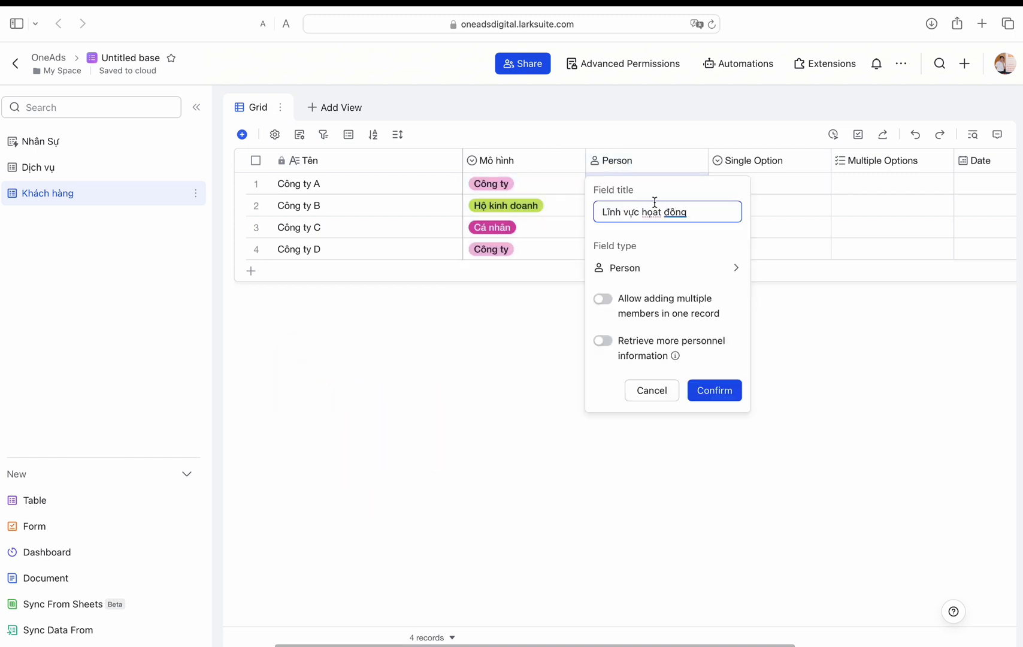
pyautogui.click(668, 268)
pyautogui.click(773, 313)
pyautogui.click(656, 278)
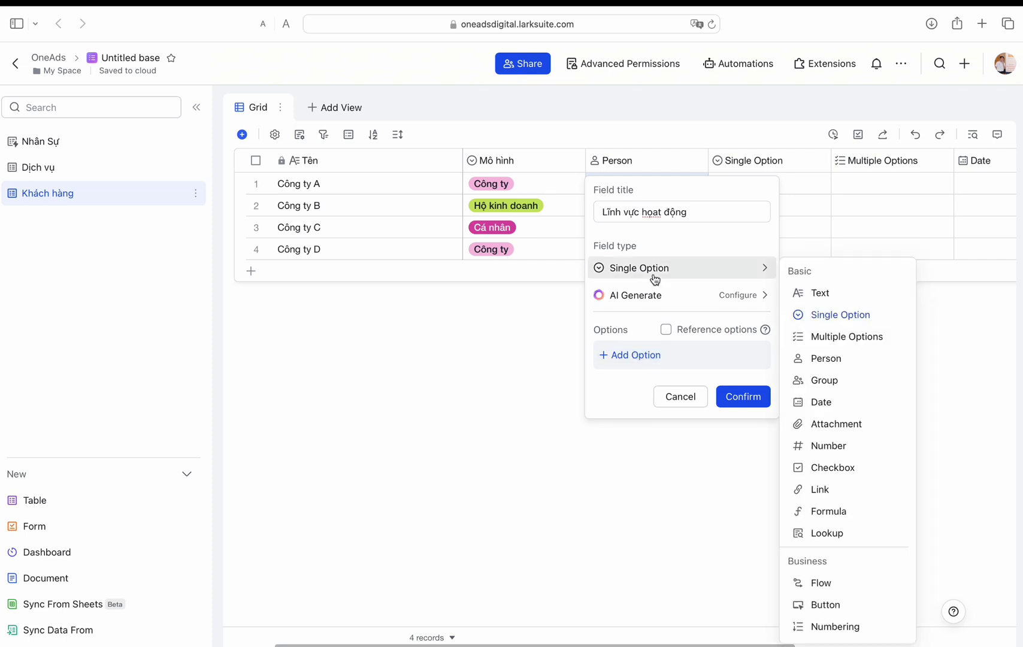
pyautogui.click(820, 334)
# Step: Add the options Giáo dục, MKT, Sản xuất, FMCG and Dược, then confirm the field
pyautogui.click(656, 358)
pyautogui.click(660, 357)
pyautogui.write('Giáo ducj')
pyautogui.press('Return')
pyautogui.write('MKT')
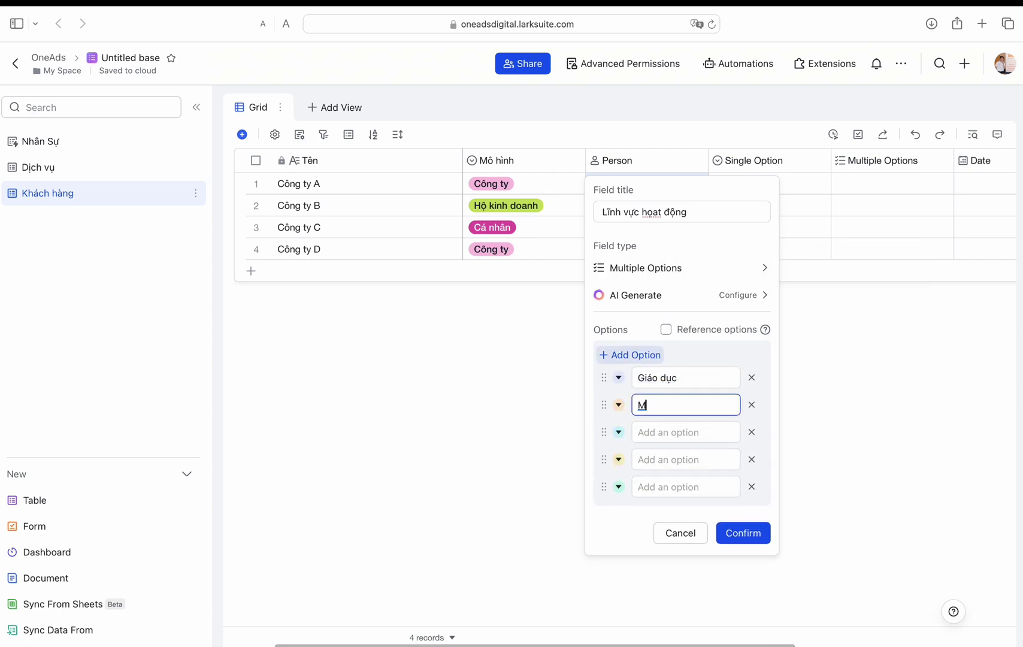
pyautogui.press('Return')
pyautogui.press('Return')
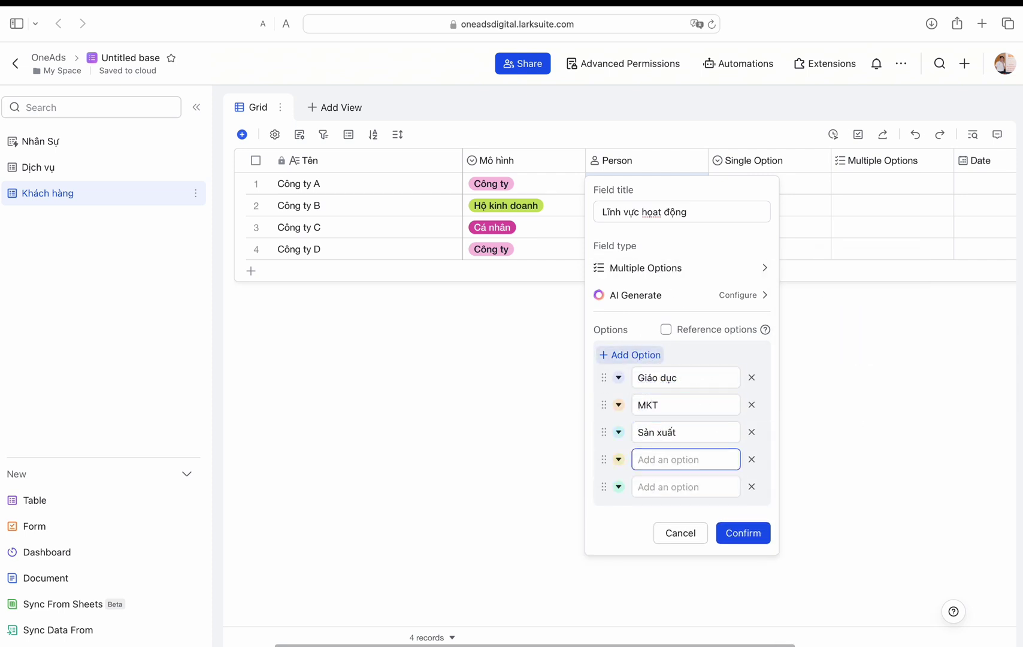
pyautogui.write('Bán lẻ')
pyautogui.press('Return')
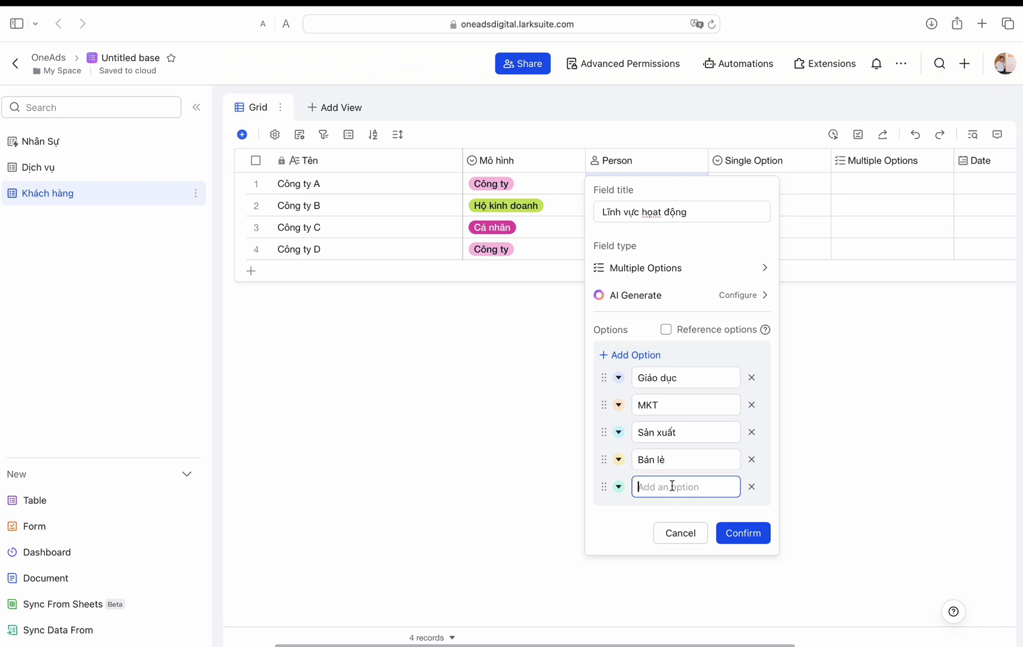
pyautogui.write('Dươcj')
pyautogui.doubleClick(661, 457)
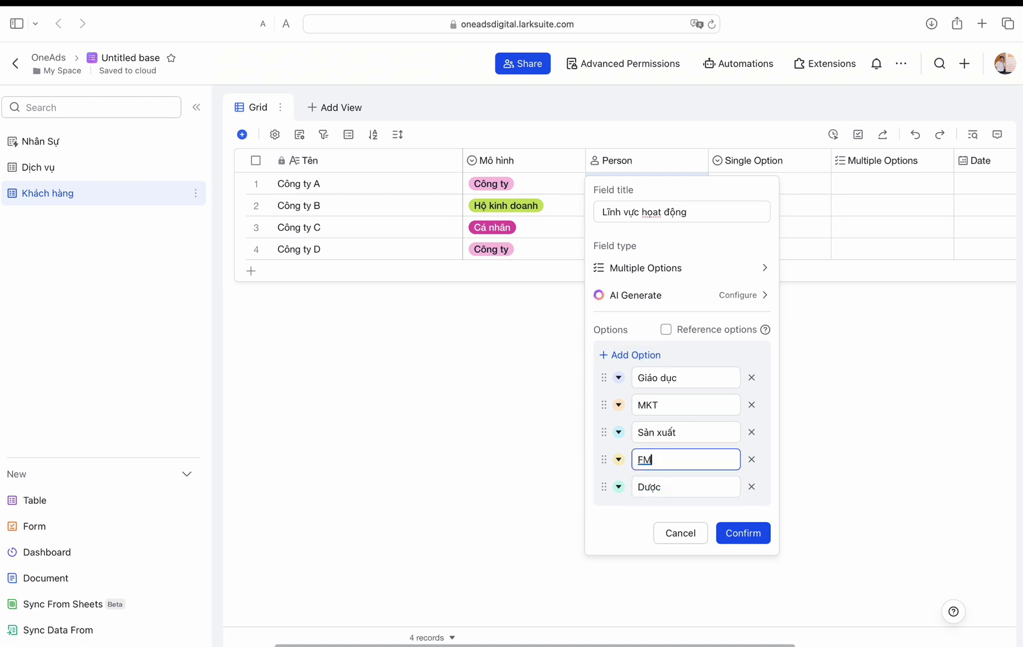
pyautogui.click(743, 532)
# Step: Tag Công ty A with the sectors Giáo dục and Dược
pyautogui.click(625, 183)
pyautogui.click(611, 235)
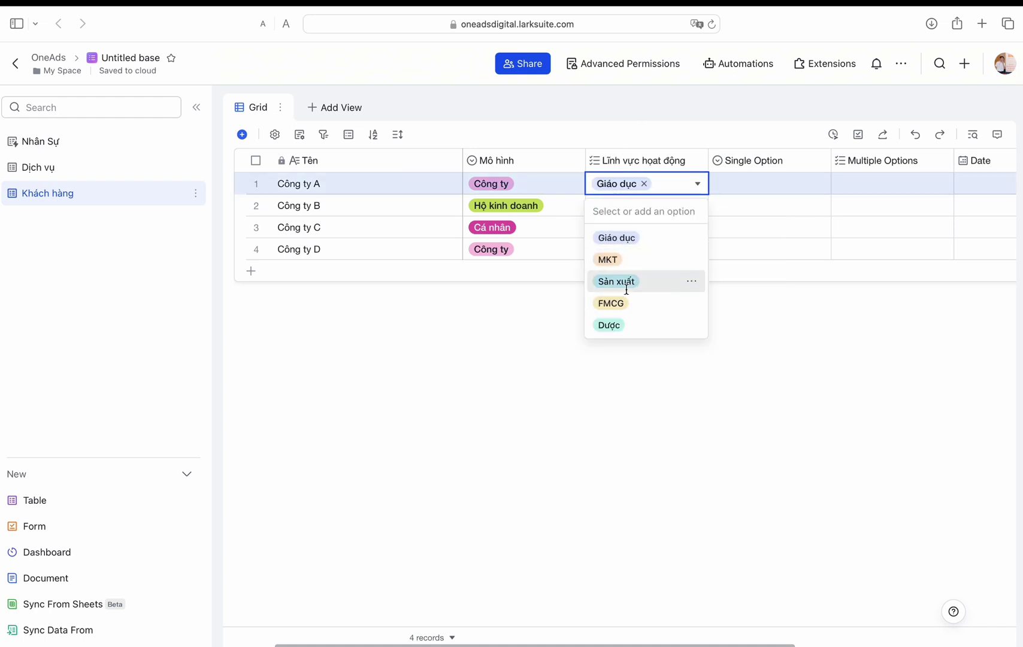
pyautogui.click(608, 324)
pyautogui.press('Escape')
# Step: Tag Công ty B as Sản xuất, Công ty C as FMCG and Công ty D as Giáo dục
pyautogui.click(618, 205)
pyautogui.click(616, 301)
pyautogui.click(616, 228)
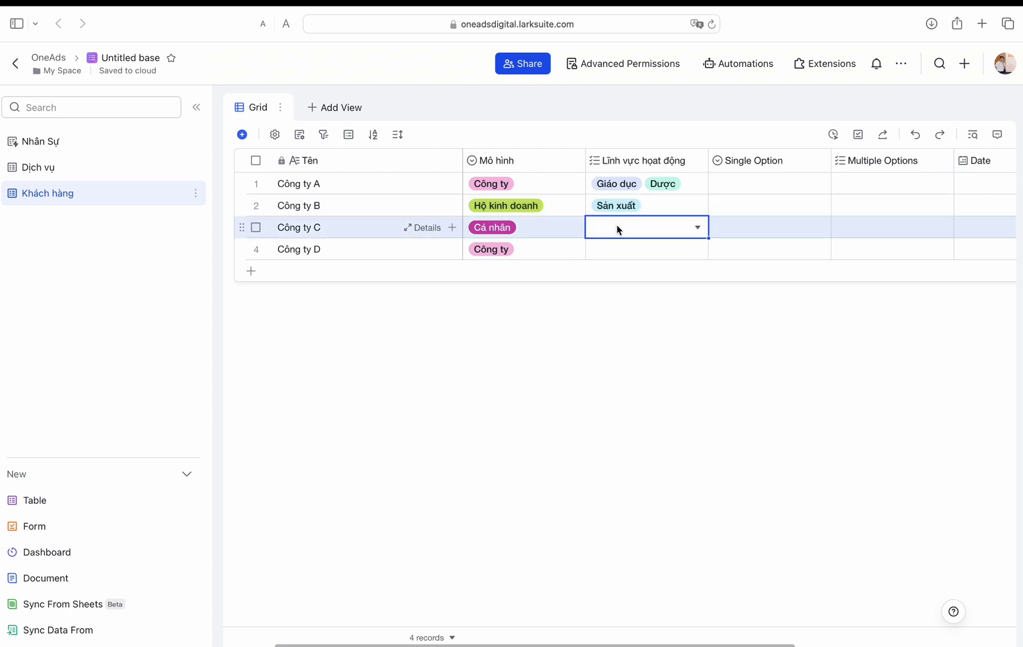
pyautogui.click(617, 228)
pyautogui.click(610, 345)
pyautogui.press('Escape')
pyautogui.click(611, 249)
pyautogui.click(617, 301)
pyautogui.press('Escape')
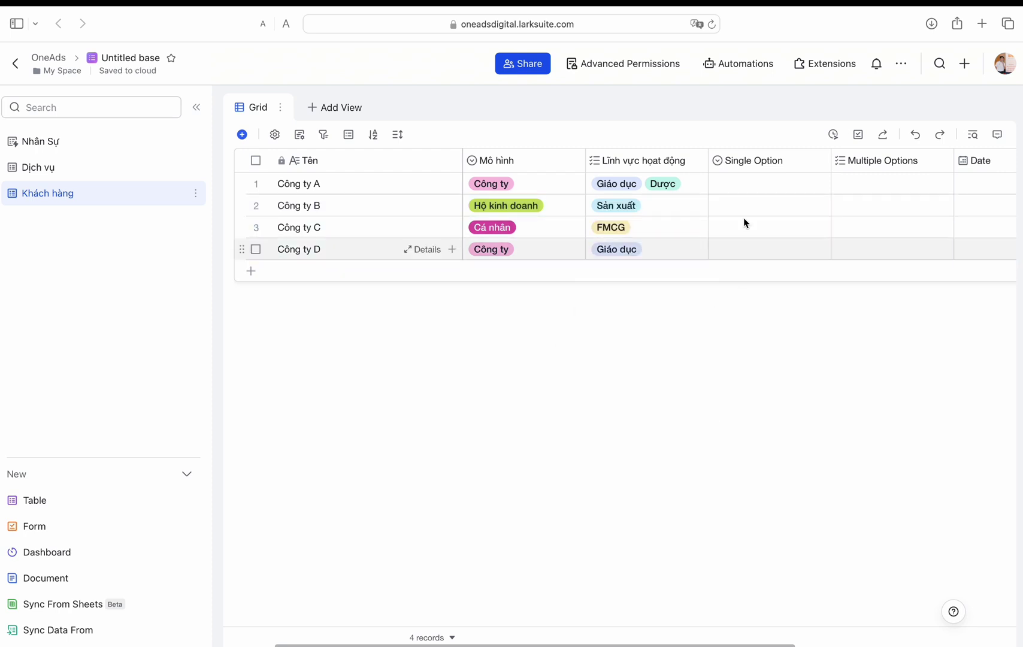
pyautogui.hscroll(2, 749, 198)
# Step: Set up the Nguồn KH single-option field with MKT digital, Networking, Workshop and BNI
pyautogui.doubleClick(718, 160)
pyautogui.write('Kênh ')
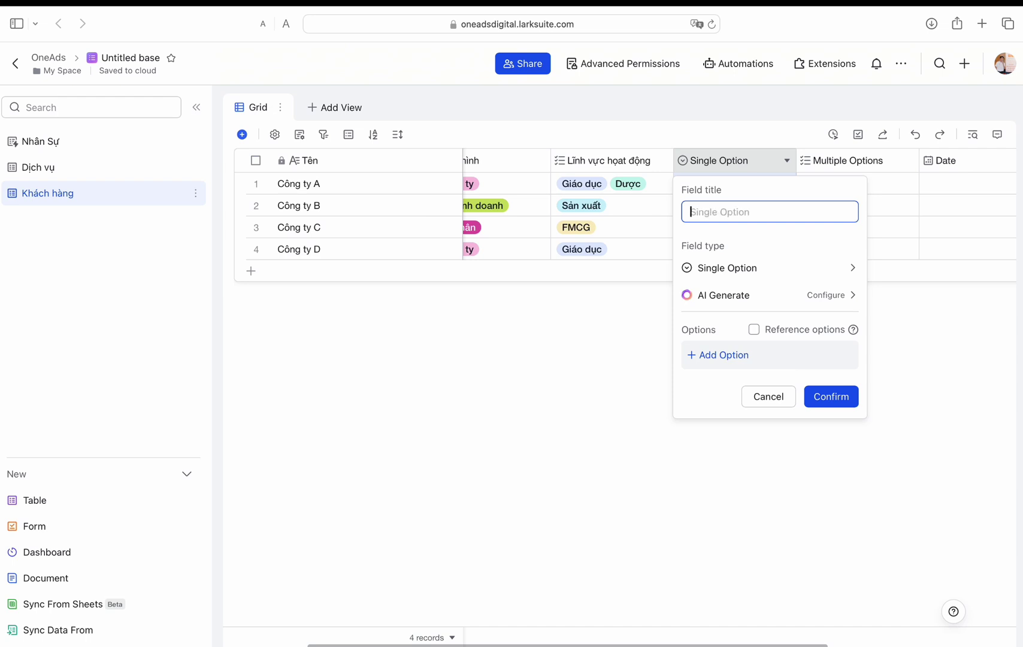
pyautogui.write('KH')
pyautogui.click(716, 355)
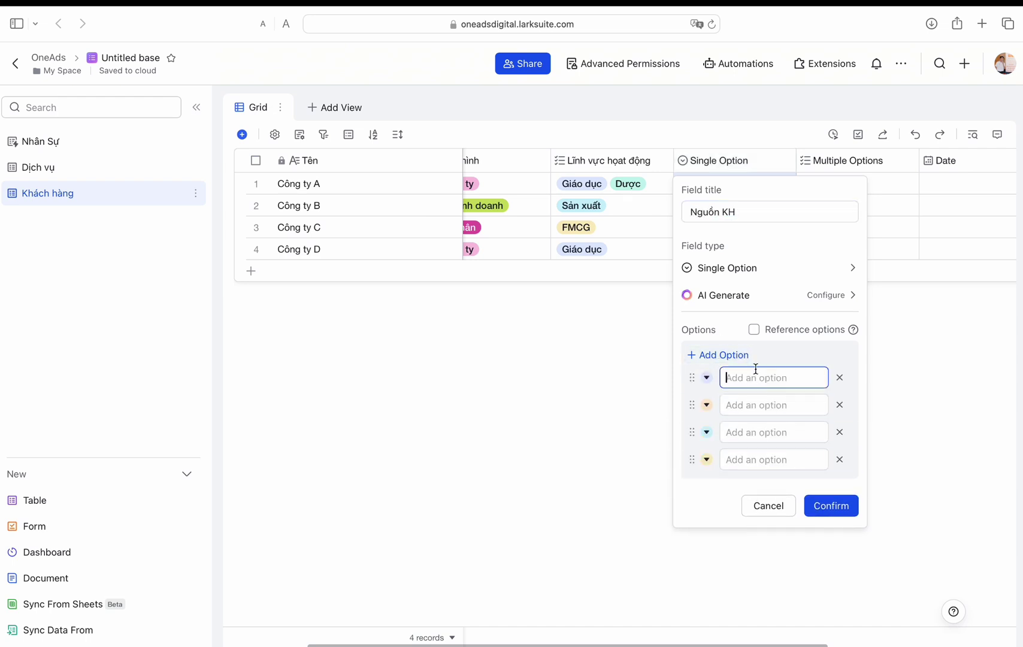
pyautogui.click(745, 406)
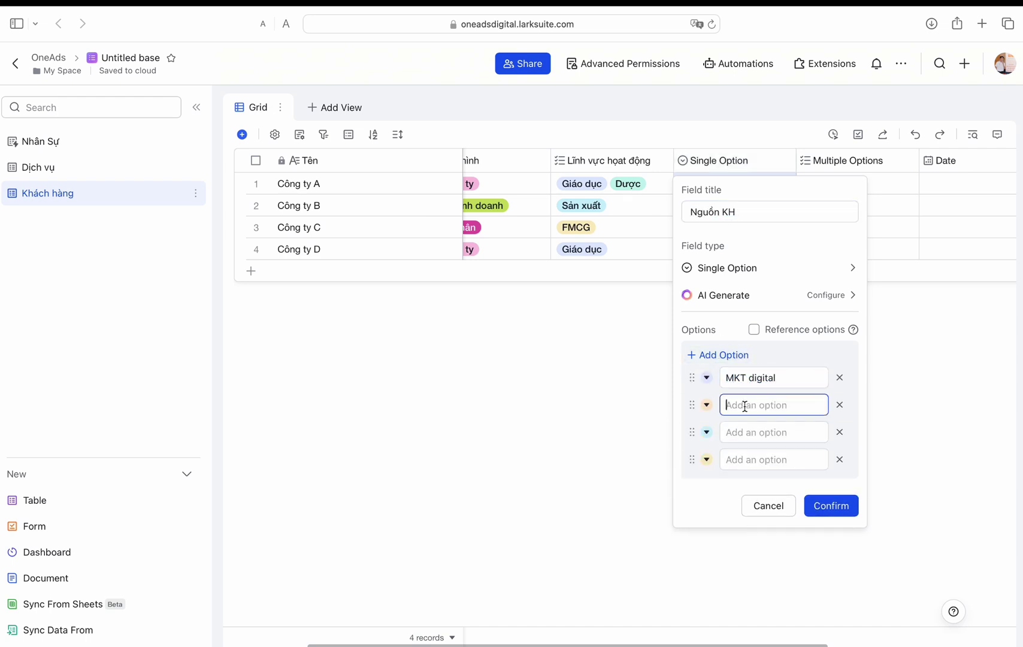
pyautogui.write('Networking')
pyautogui.press('Return')
pyautogui.write('Wo')
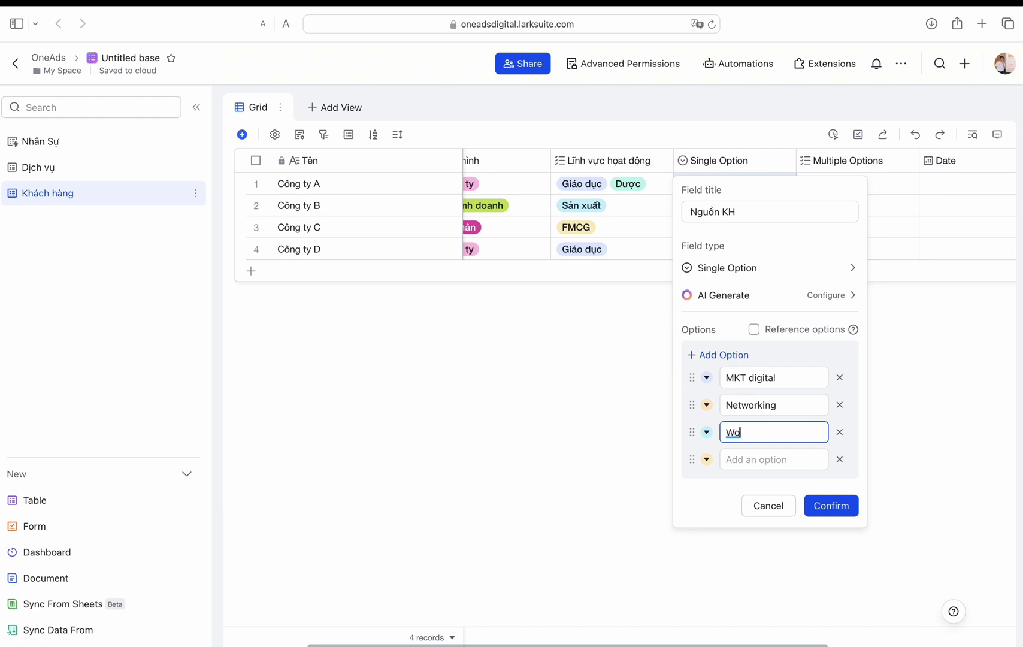
pyautogui.write('rkshop')
pyautogui.click(731, 453)
pyautogui.write('BNI')
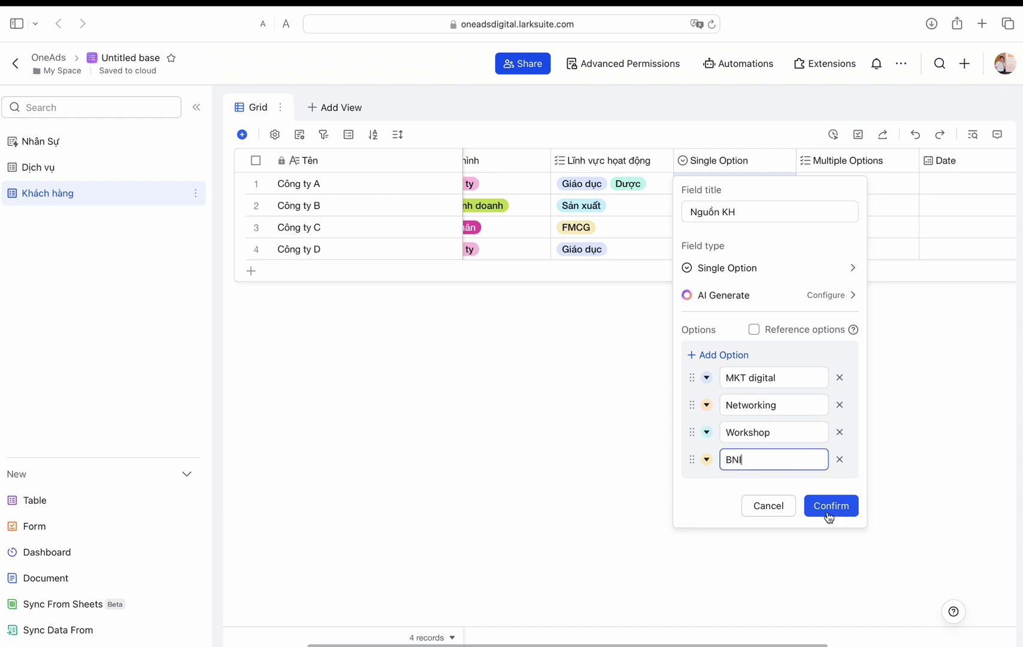
pyautogui.click(831, 505)
# Step: Assign sources: Công ty A MKT digital, B Networking, C MKT digital, D Workshop
pyautogui.click(708, 183)
pyautogui.click(710, 238)
pyautogui.click(719, 206)
pyautogui.click(710, 280)
pyautogui.click(720, 229)
pyautogui.click(710, 281)
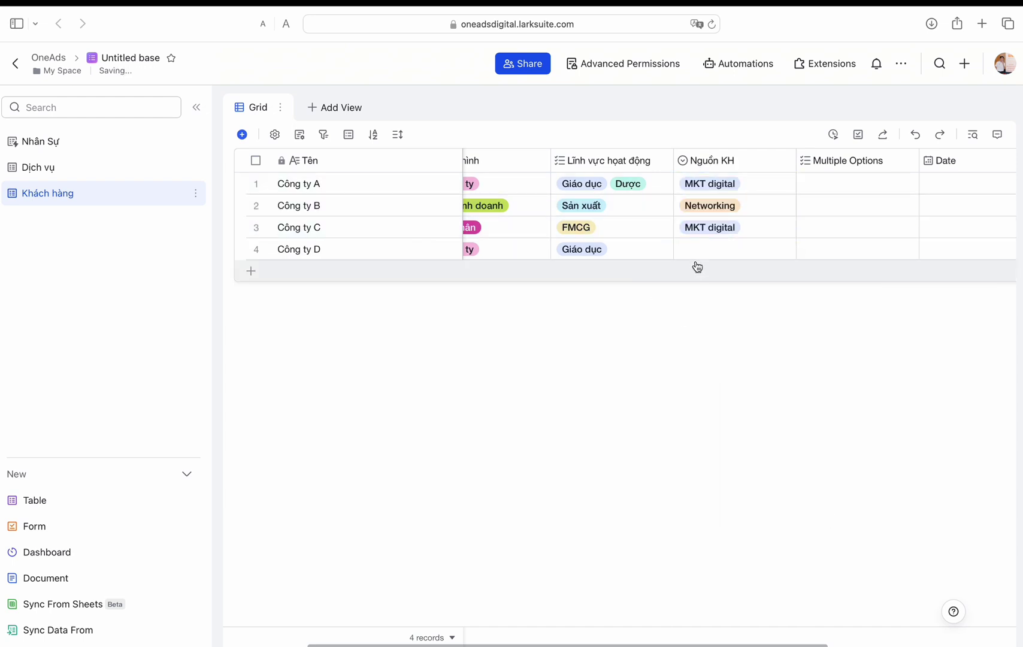
pyautogui.click(713, 249)
pyautogui.click(708, 346)
# Step: Delete the default Multiple Options, Date and Attachment fields
pyautogui.doubleClick(826, 160)
pyautogui.press('Escape')
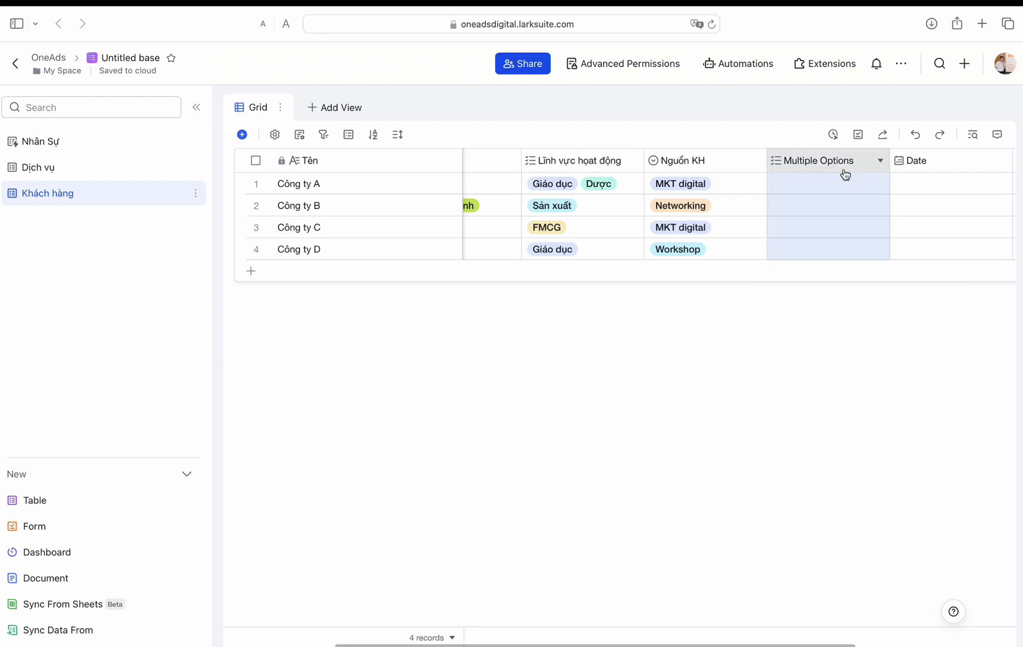
pyautogui.moveTo(845, 172); pyautogui.dragTo(941, 202)
pyautogui.rightClick(792, 167)
pyautogui.click(792, 219)
pyautogui.press('Return')
# Step: Add a Date field 'Ngày ra lead' with a day/month/year format
pyautogui.click(851, 161)
pyautogui.write('NGa')
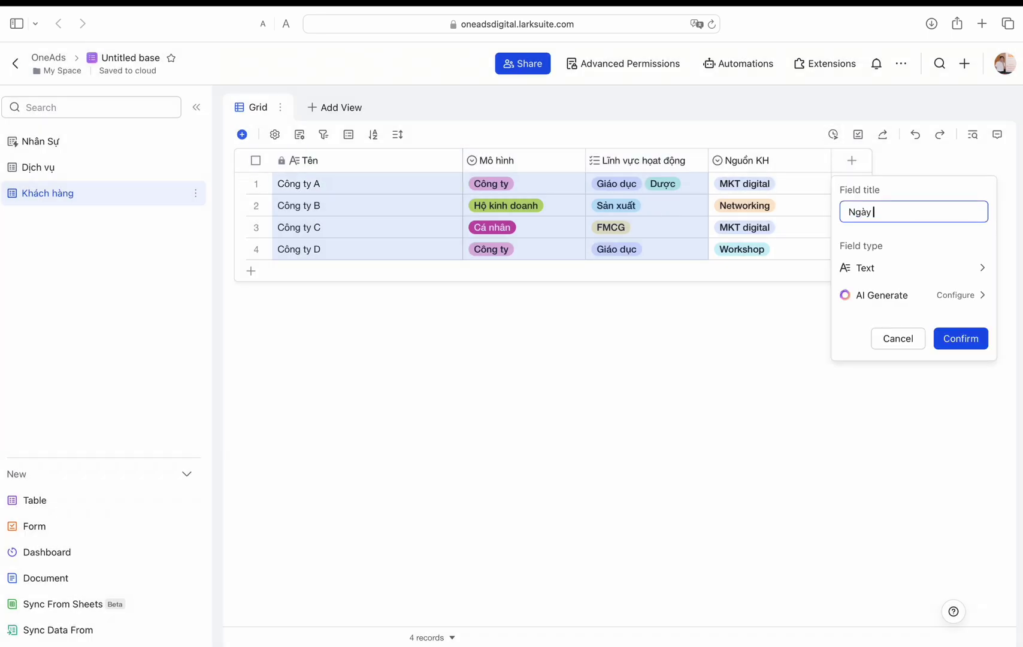
pyautogui.write('y ra lead')
pyautogui.click(891, 267)
pyautogui.click(737, 384)
pyautogui.click(914, 342)
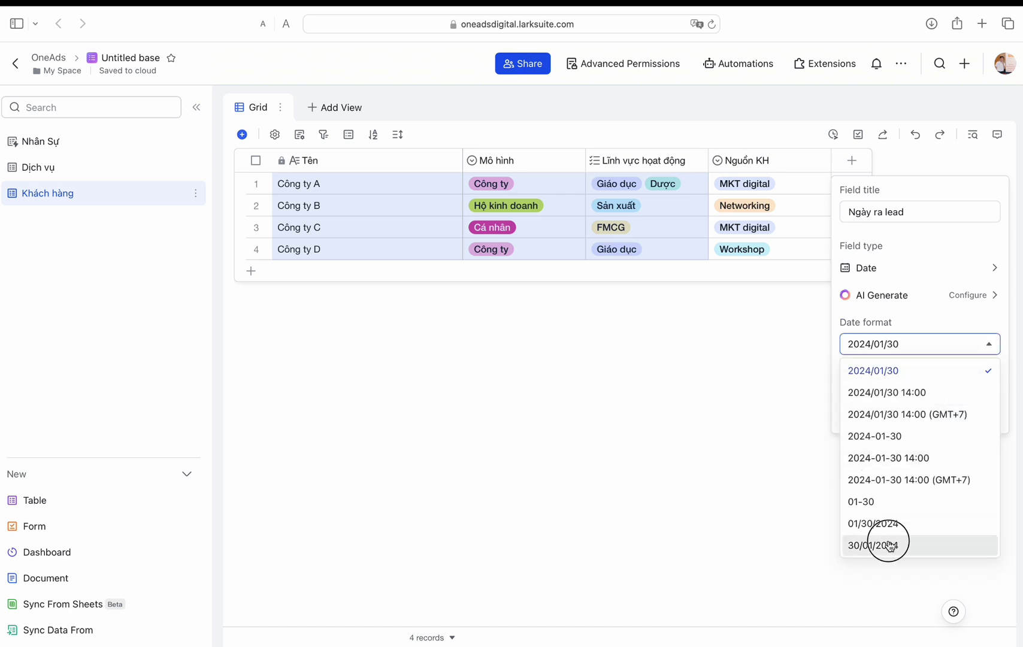
pyautogui.click(888, 543)
pyautogui.click(976, 411)
# Step: Set Ngày ra lead to 01/03/2024 for Công ty A and fill it down to rows 2–4
pyautogui.doubleClick(864, 187)
pyautogui.click(950, 267)
pyautogui.moveTo(954, 193); pyautogui.dragTo(949, 249)
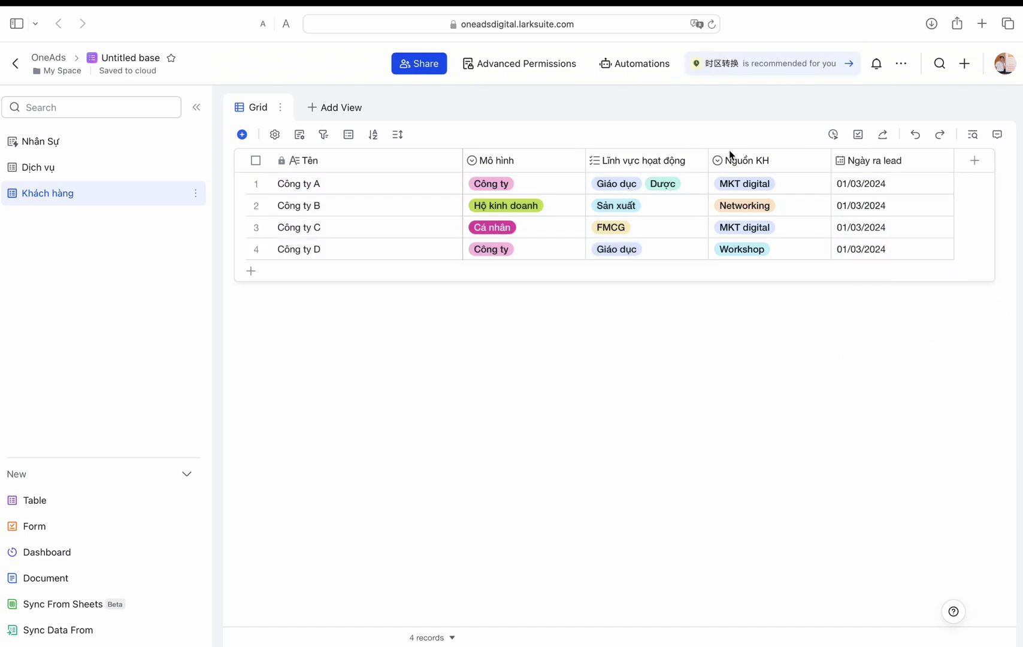
pyautogui.click(851, 67)
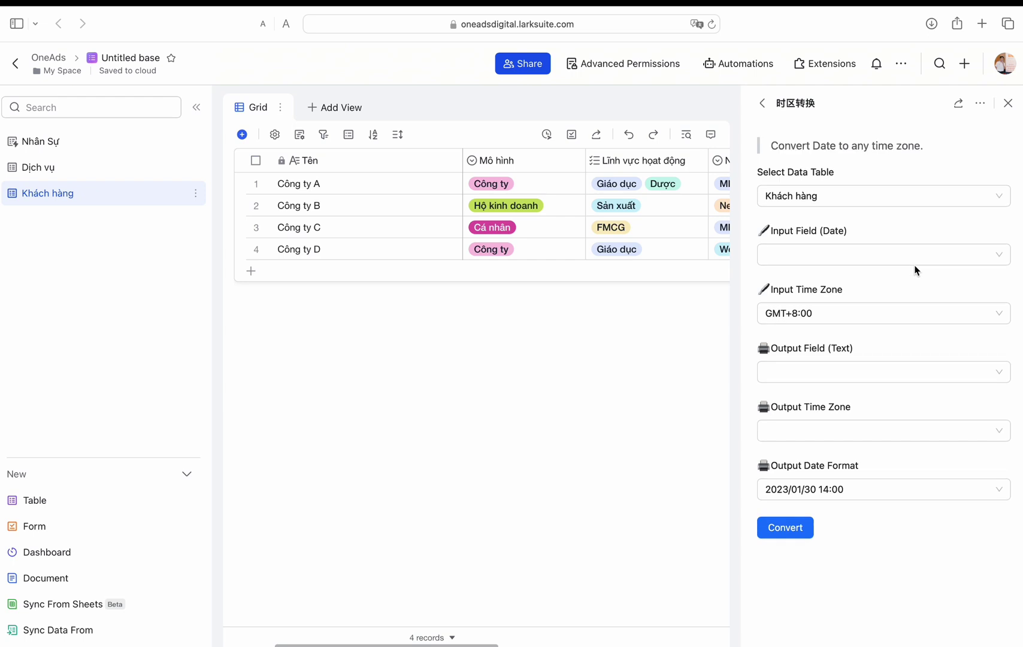
pyautogui.click(763, 103)
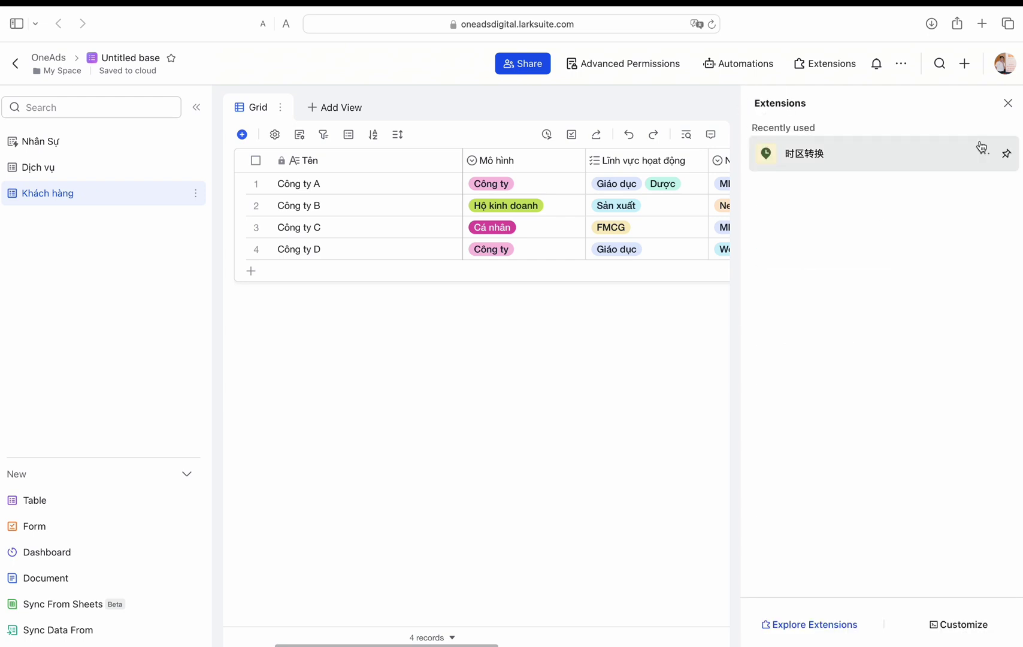
pyautogui.click(1007, 102)
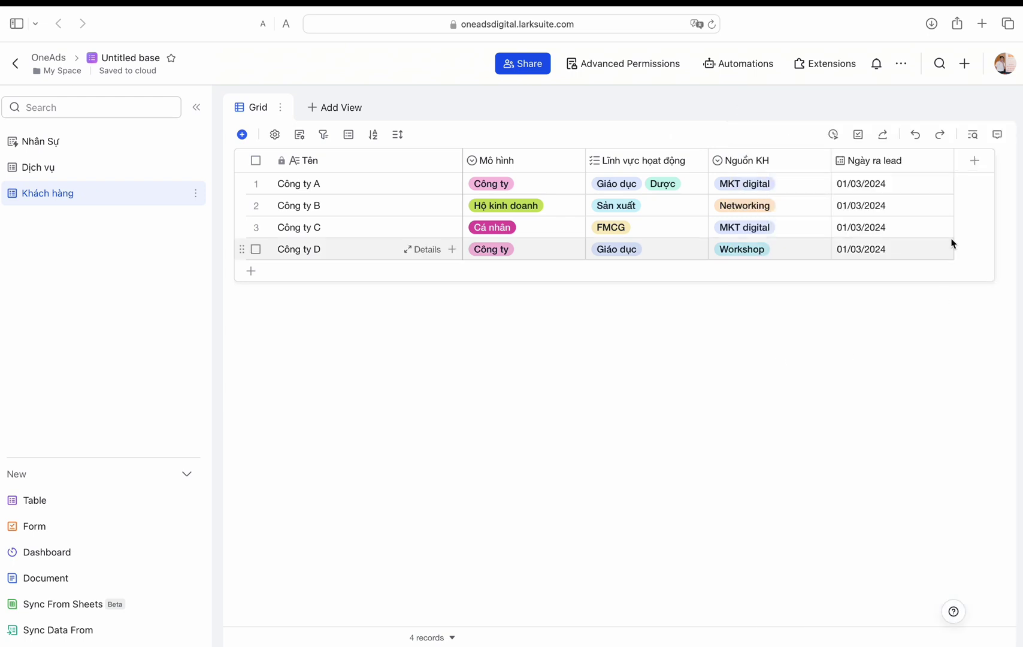
# Step: Add an SDT field of type Phone Number
pyautogui.click(975, 160)
pyautogui.write('Sso')
pyautogui.write('SDT')
pyautogui.click(929, 268)
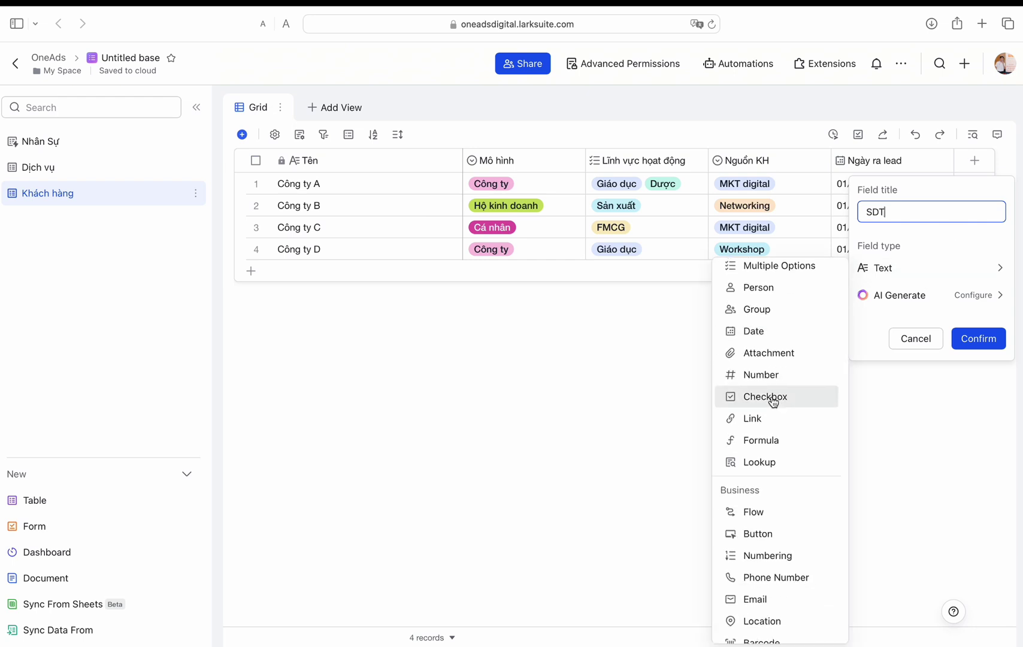
pyautogui.scroll(-1, 773, 397)
pyautogui.click(773, 558)
pyautogui.click(979, 338)
# Step: Add a Mail field of type Email
pyautogui.write('Mail')
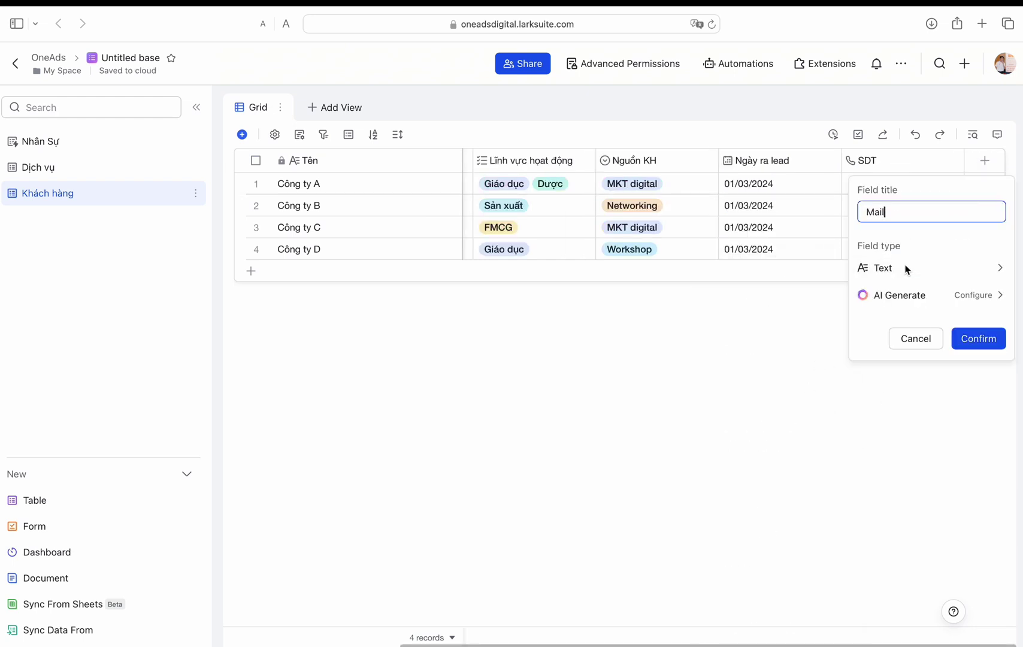
pyautogui.click(907, 267)
pyautogui.click(773, 558)
pyautogui.click(962, 304)
pyautogui.hscroll(4, 740, 218)
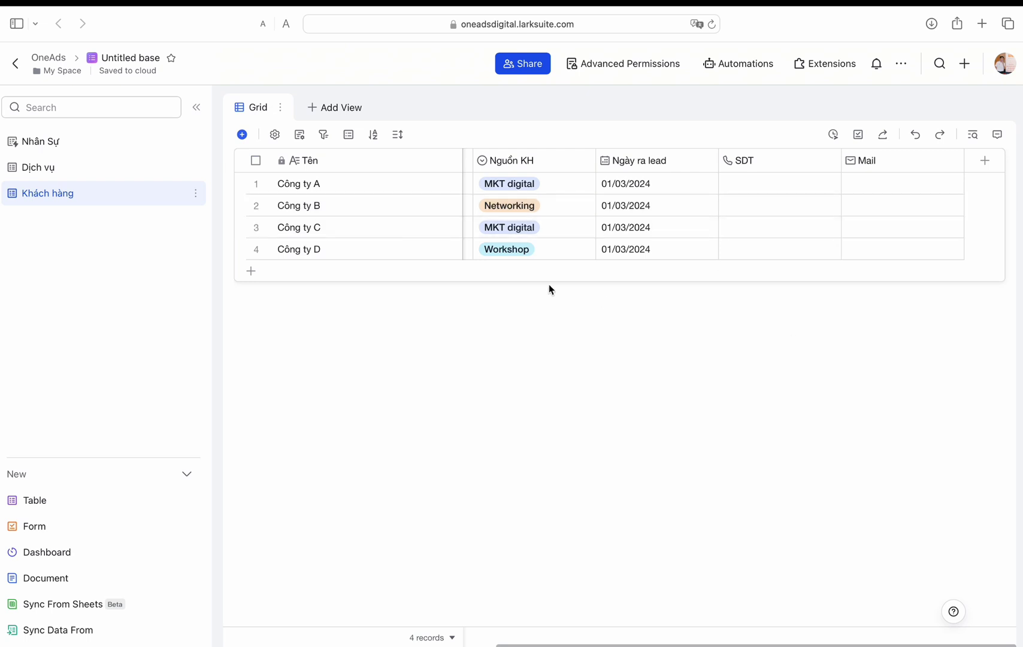
pyautogui.click(34, 501)
# Step: Name the new table 'Người liên hệ - contact' and rename its Text field to Tên
pyautogui.write('Người liên hệ - contact')
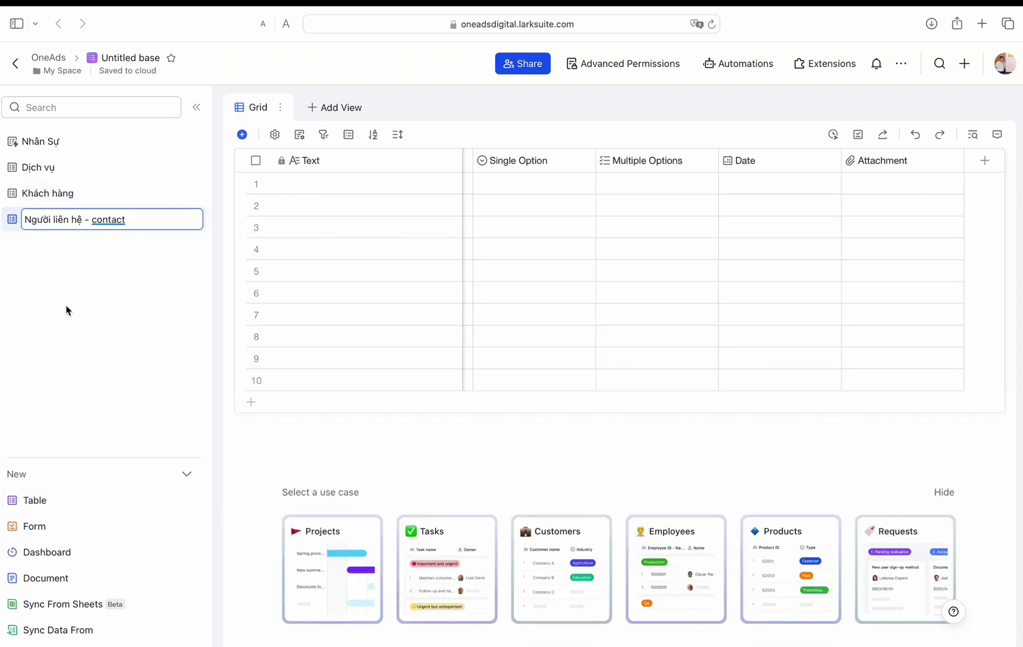
pyautogui.press('Return')
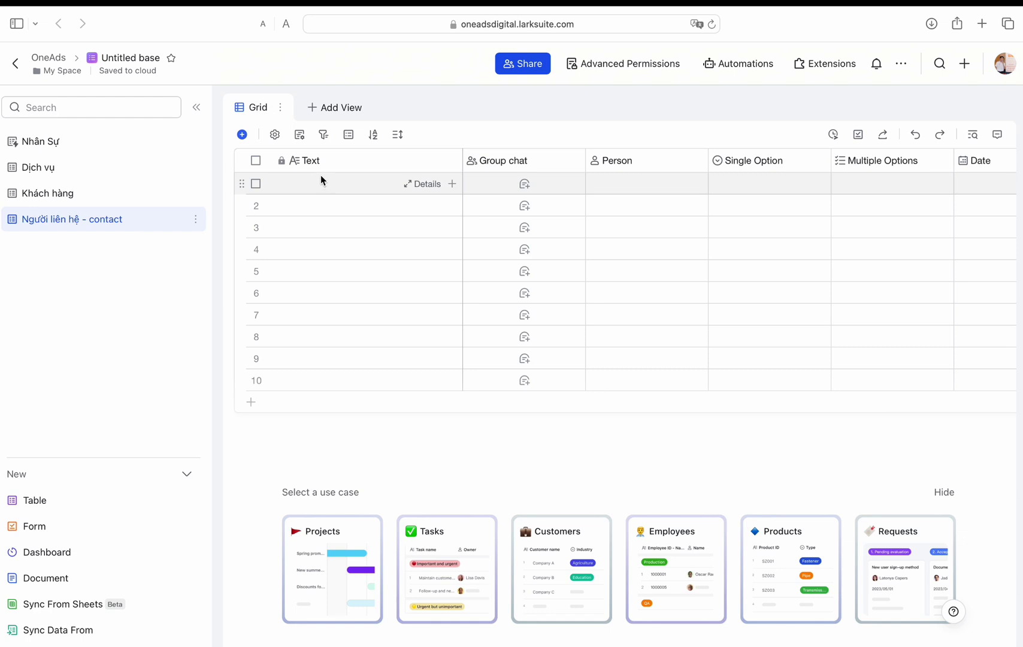
pyautogui.doubleClick(354, 161)
pyautogui.write('Tên')
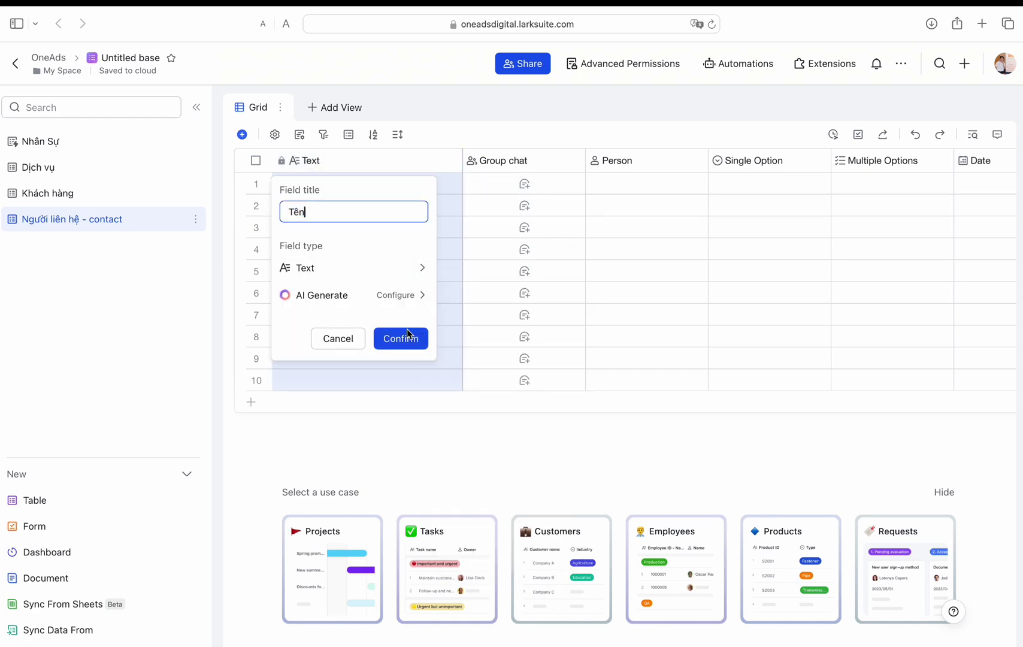
pyautogui.click(400, 338)
# Step: Turn the Group chat field into an Account Two-way Link to the Khách hàng table
pyautogui.doubleClick(503, 161)
pyautogui.write('Công')
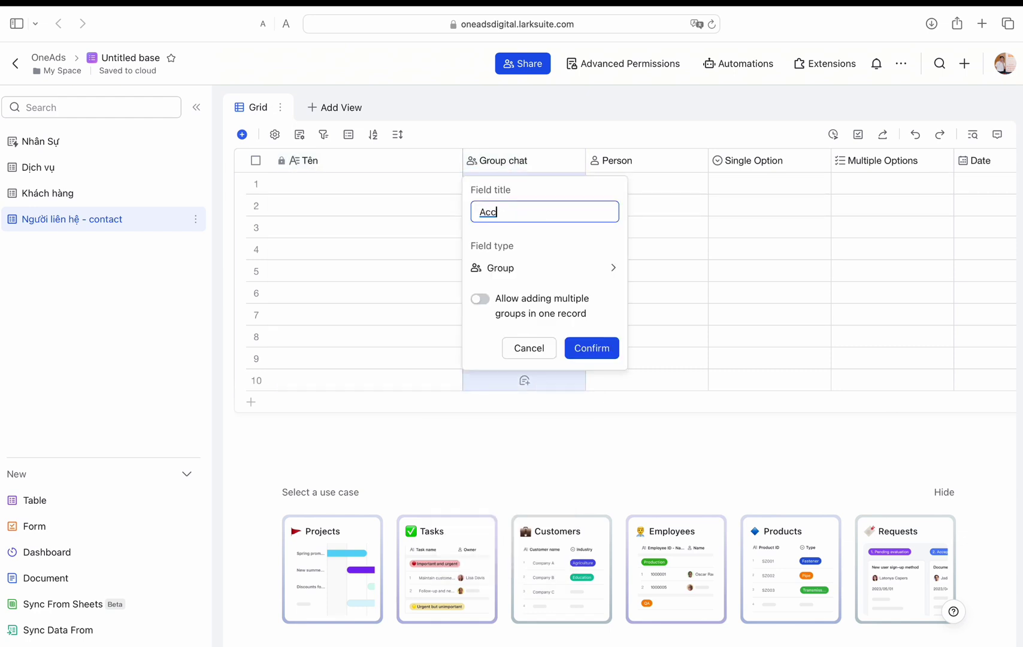
pyautogui.click(549, 269)
pyautogui.scroll(-5, 689, 498)
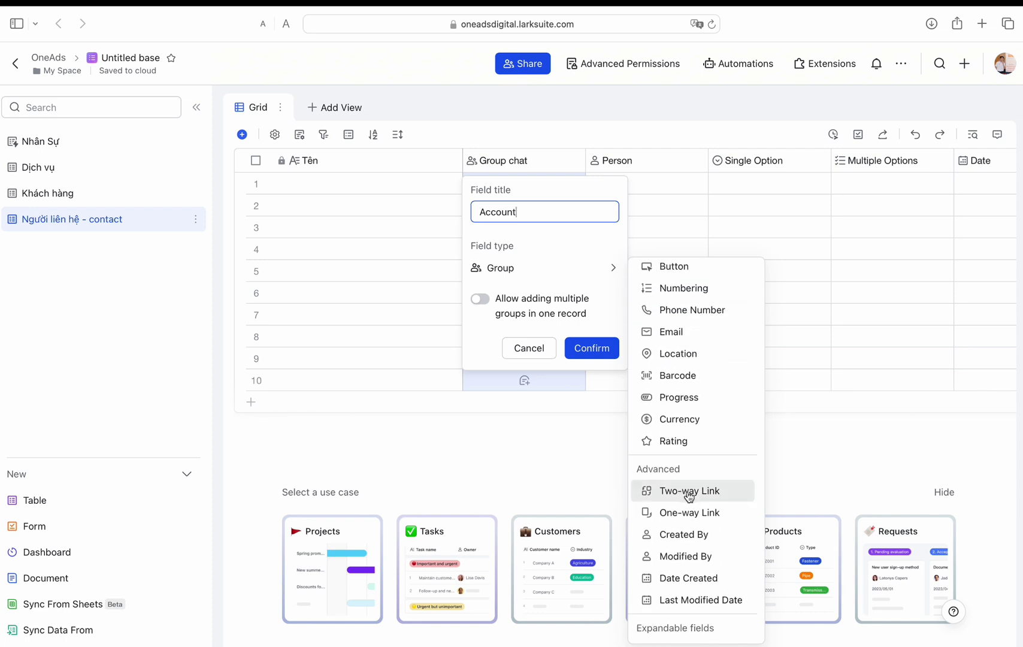
pyautogui.click(687, 491)
pyautogui.click(546, 324)
pyautogui.click(542, 394)
pyautogui.click(589, 436)
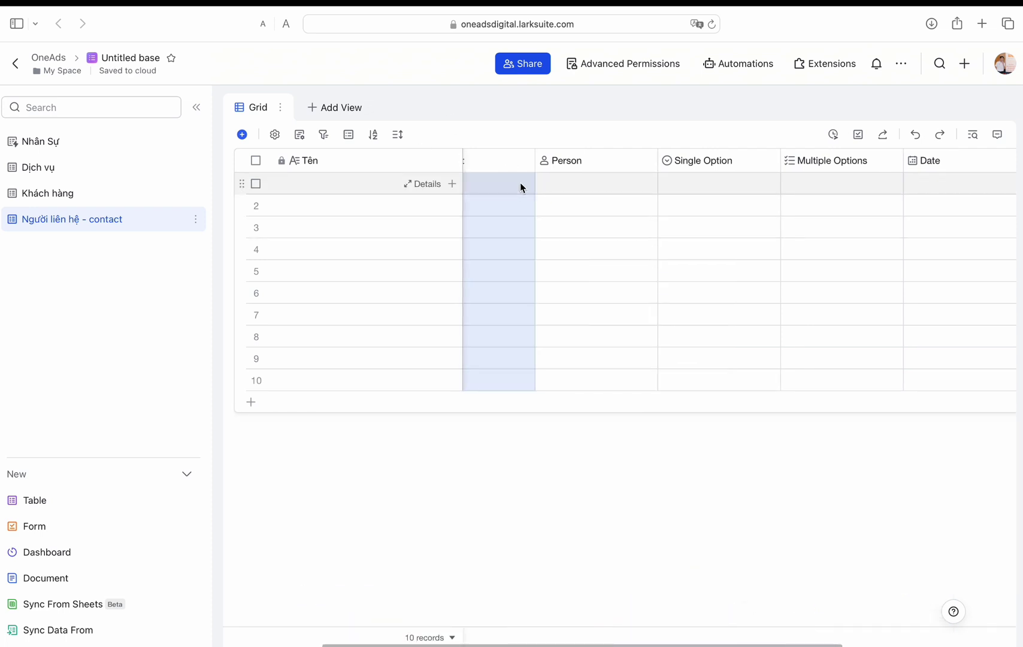
# Step: Retitle the Person field 'Mức độ thân thiết' as a Single Option with Mới quen, Dễ chịu, Hay cọc, Quen thân
pyautogui.doubleClick(631, 167)
pyautogui.write('TRang')
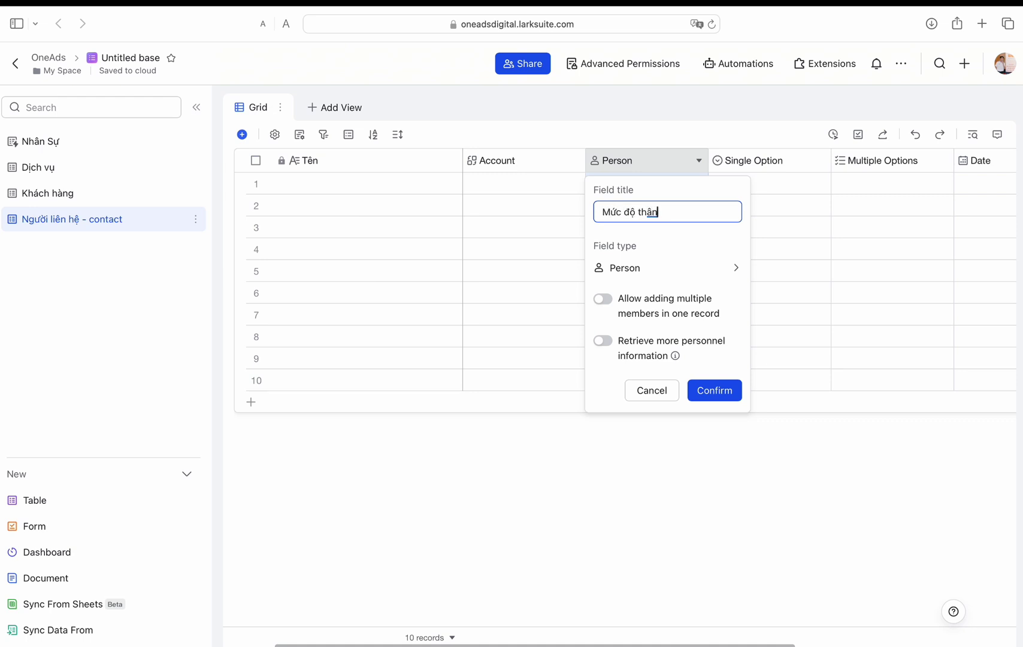
pyautogui.click(665, 268)
pyautogui.click(785, 313)
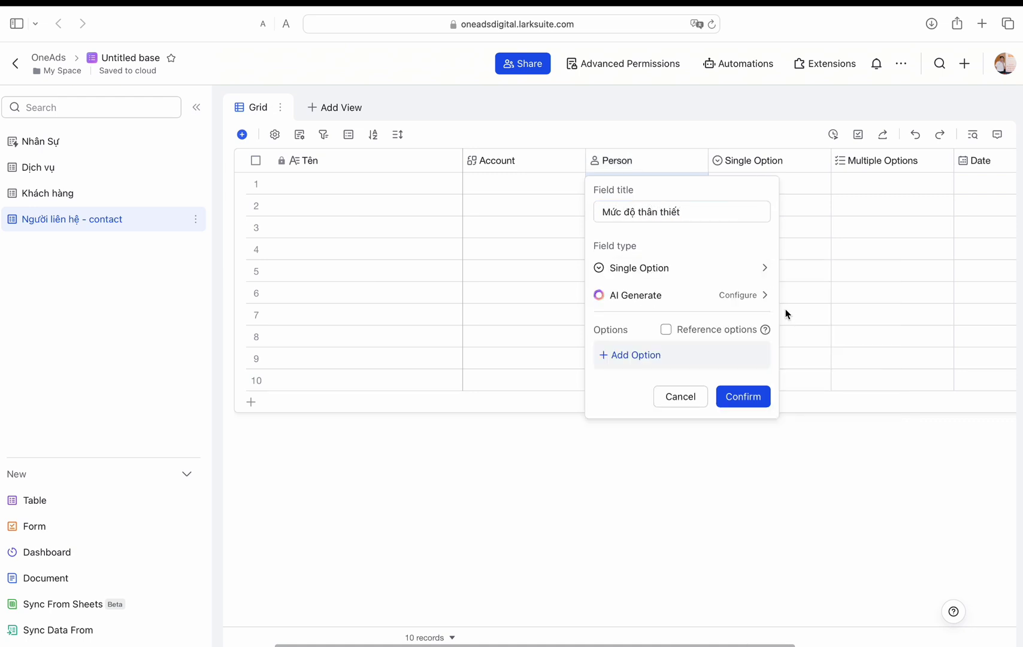
pyautogui.click(657, 360)
pyautogui.click(667, 379)
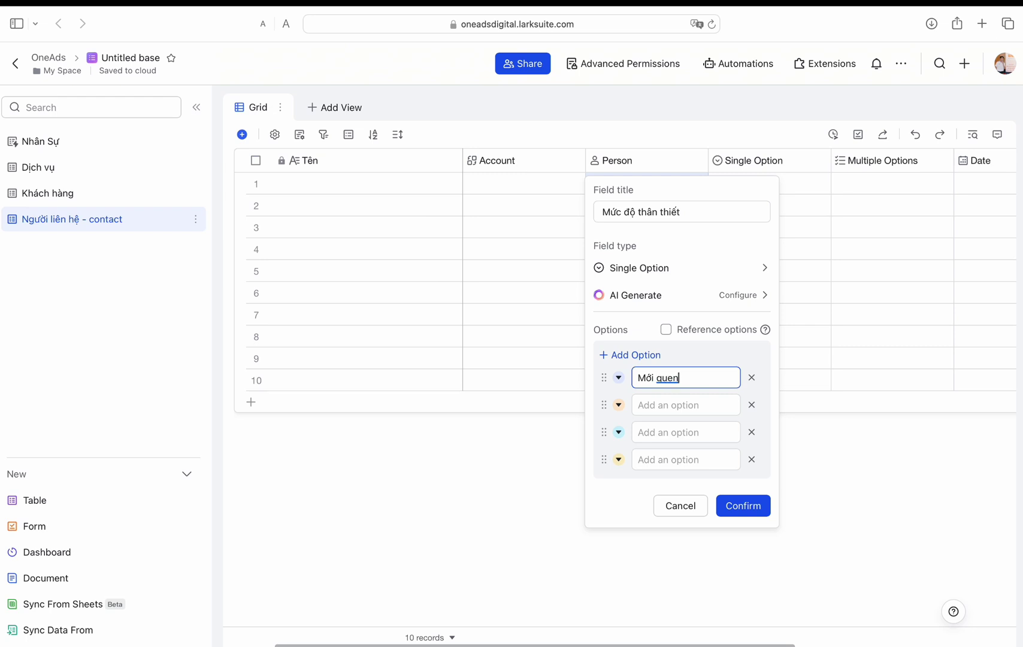
pyautogui.click(666, 405)
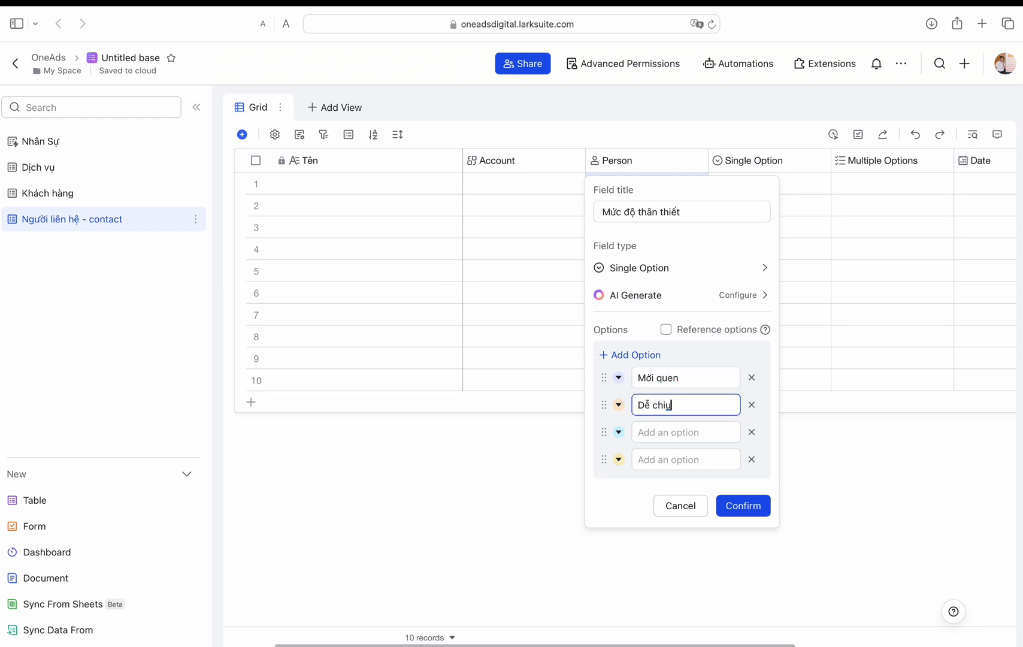
pyautogui.click(681, 431)
pyautogui.write('hay coc')
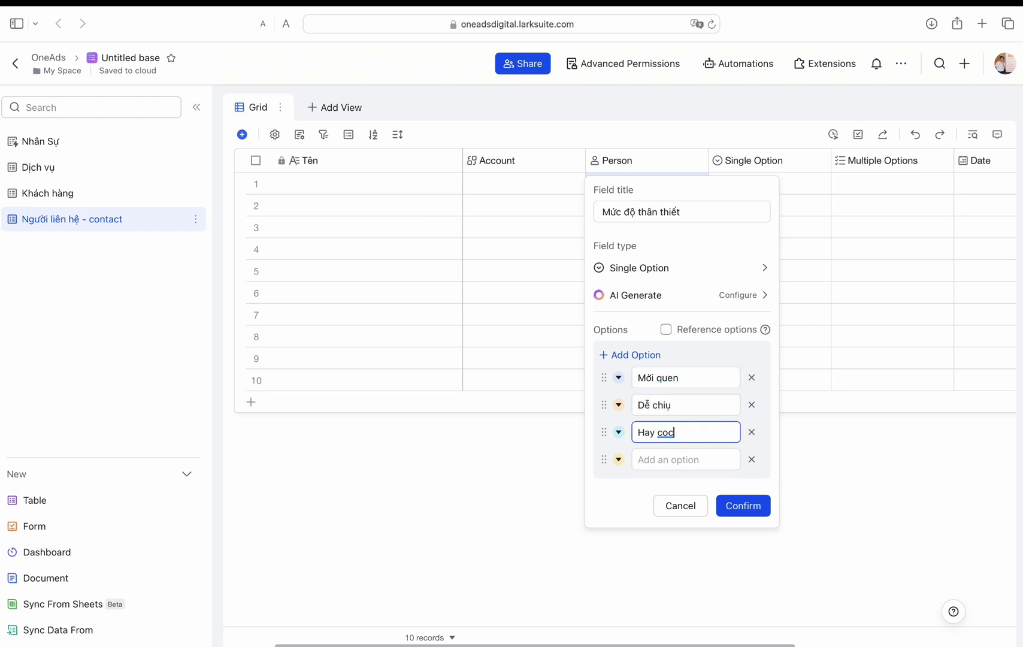
pyautogui.write('j')
pyautogui.press('Return')
pyautogui.write('g')
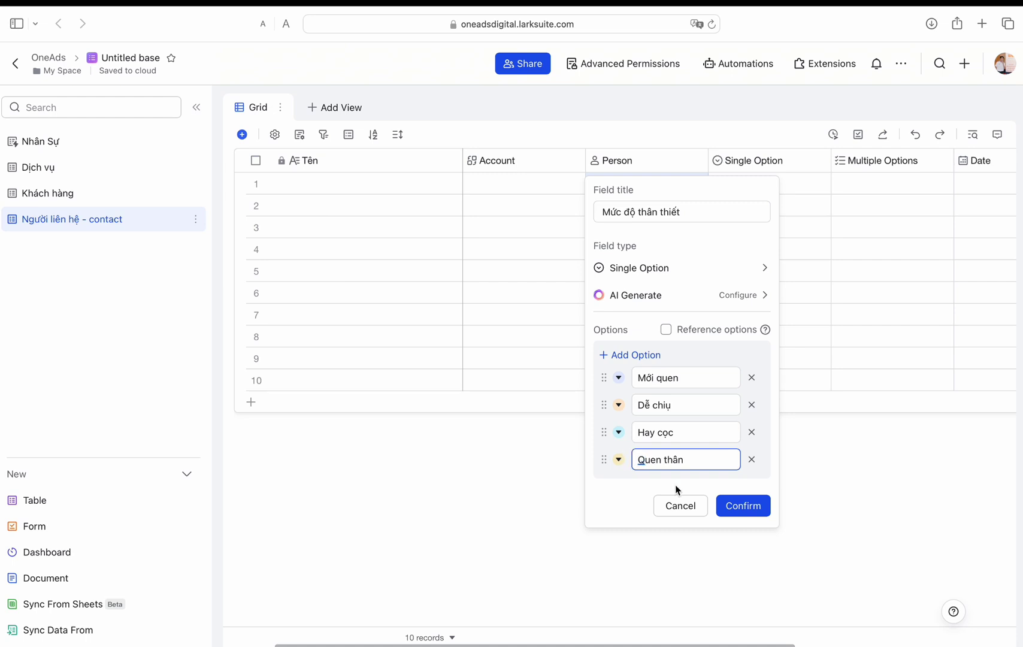
# Step: Colour Quen thân green, Dễ chịu periwinkle and Mới quen light blue, then confirm the field
pyautogui.click(619, 432)
pyautogui.click(618, 463)
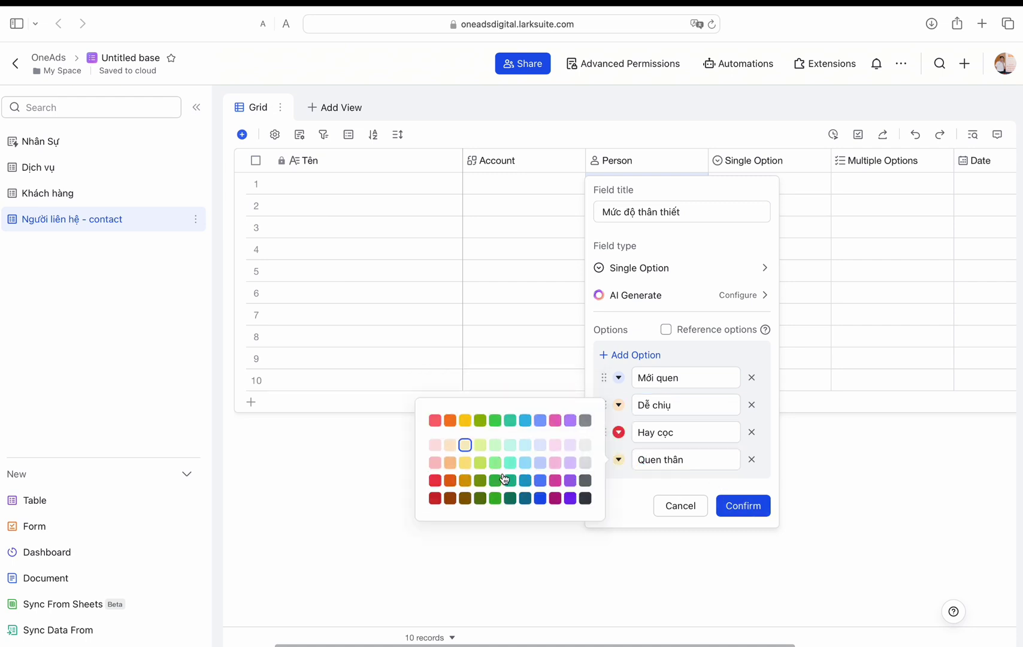
pyautogui.click(495, 479)
pyautogui.click(619, 405)
pyautogui.click(539, 407)
pyautogui.click(619, 378)
pyautogui.click(577, 385)
pyautogui.click(743, 506)
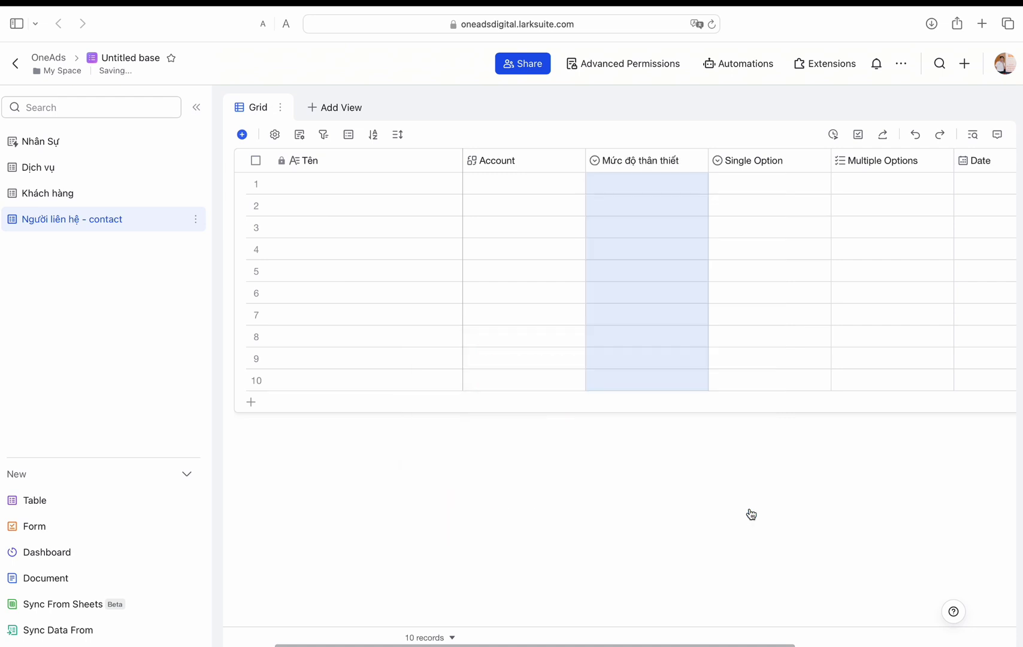
# Step: Turn the Single Option field into a Text field named 'Chức vụ'
pyautogui.doubleClick(773, 160)
pyautogui.write('chức')
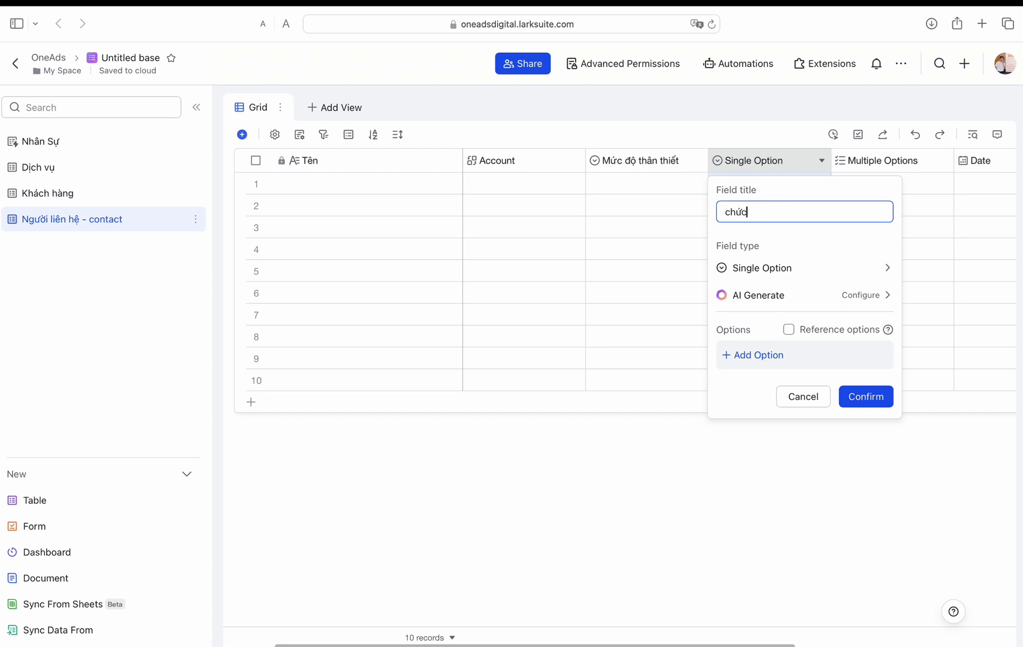
pyautogui.click(779, 268)
pyautogui.click(619, 294)
pyautogui.click(862, 341)
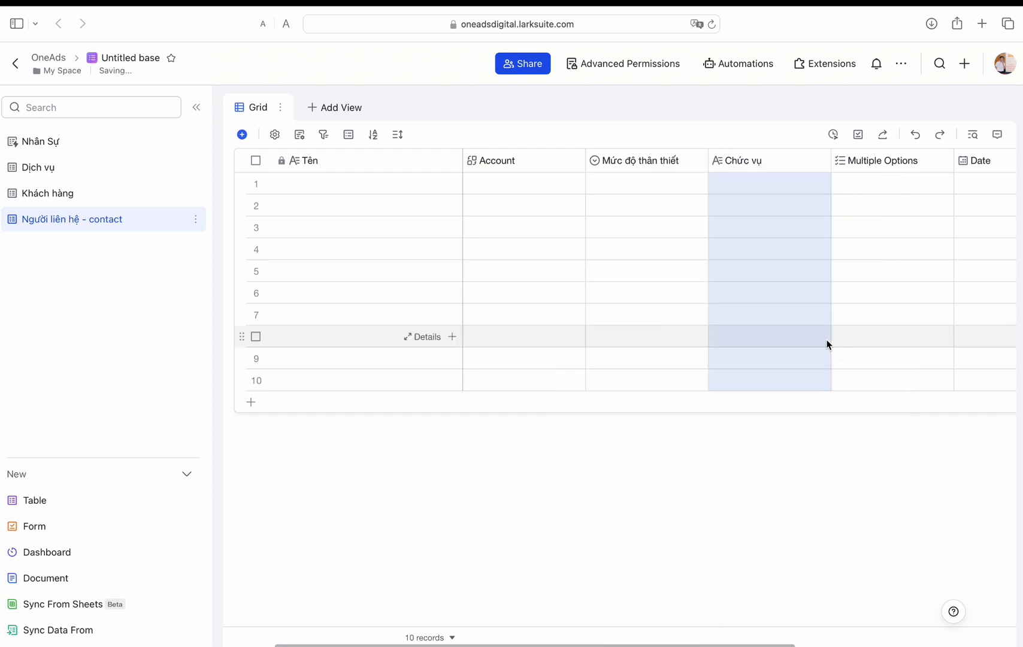
# Step: Turn the Multiple Options field into a Phone Number field named 'SDT liên hệ'
pyautogui.hscroll(2, 869, 239)
pyautogui.doubleClick(838, 166)
pyautogui.write('SDT')
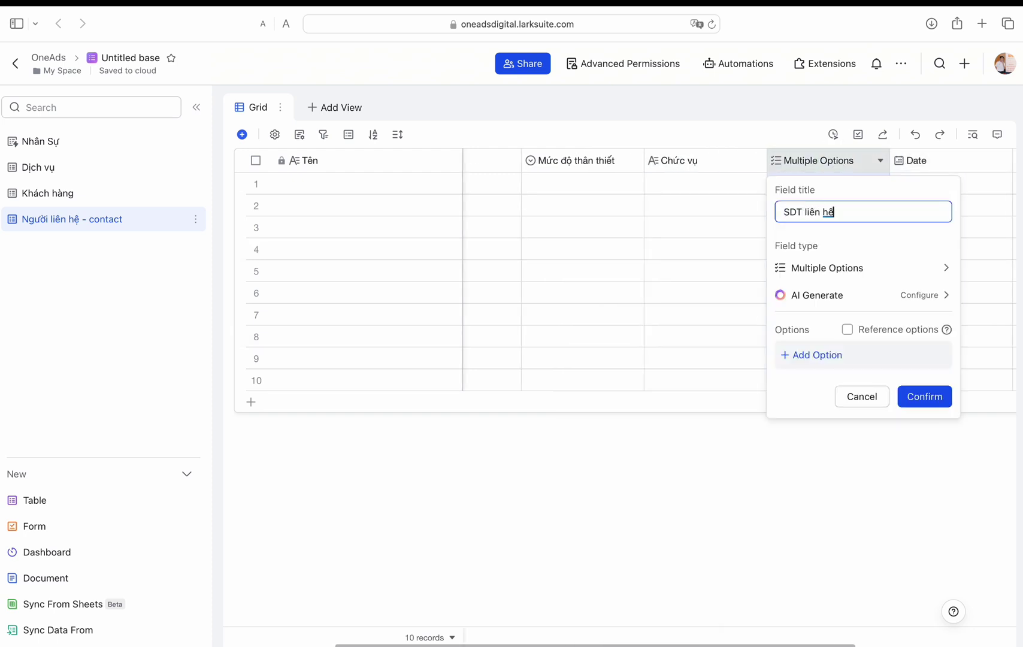
pyautogui.write(' liên hệ')
pyautogui.click(863, 267)
pyautogui.click(685, 516)
pyautogui.click(895, 303)
# Step: Turn the Date field into an Email field named 'Mail'
pyautogui.doubleClick(921, 166)
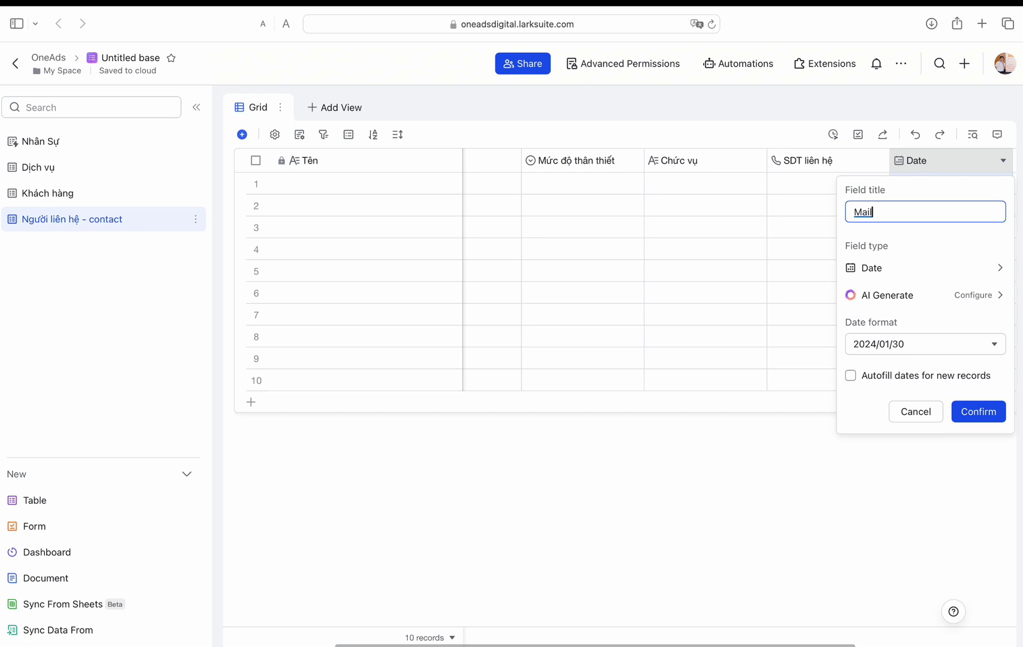
pyautogui.write('Mail')
pyautogui.click(923, 268)
pyautogui.click(743, 631)
pyautogui.click(966, 304)
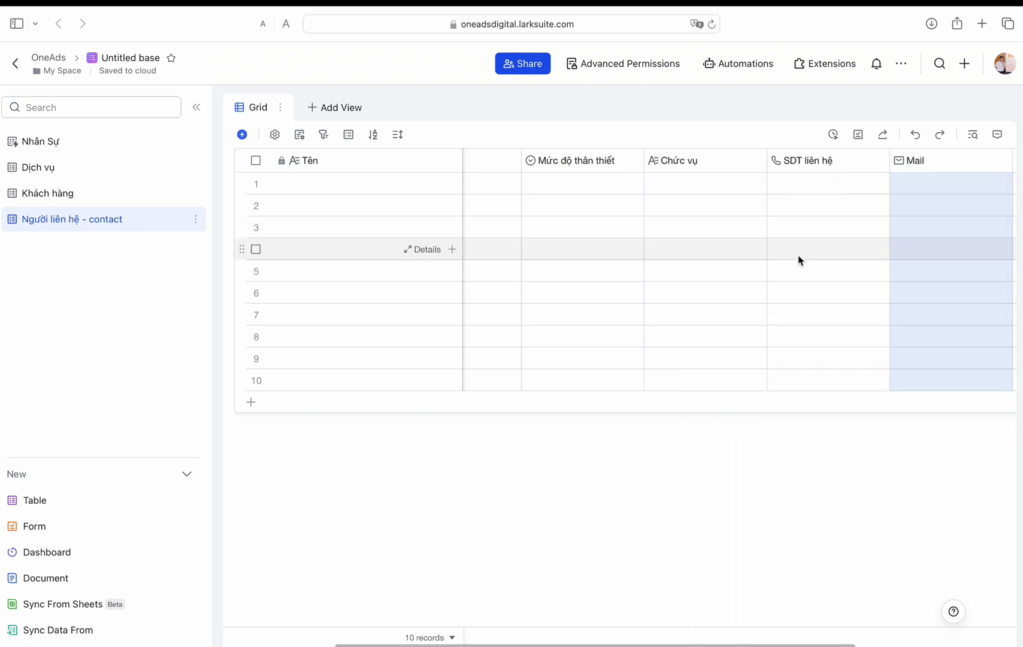
# Step: Retitle the Attachment column 'Ảnh nhận diện (Nếu có)'
pyautogui.hscroll(3, 941, 288)
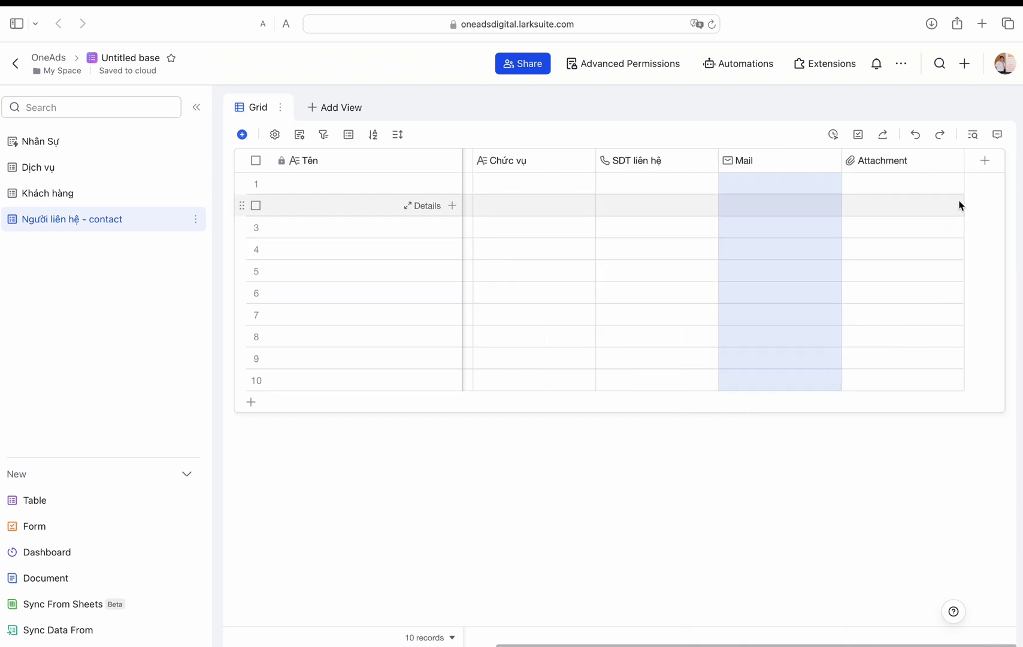
pyautogui.doubleClick(898, 160)
pyautogui.write('A')
pyautogui.write('nh nhận diện (Nếu')
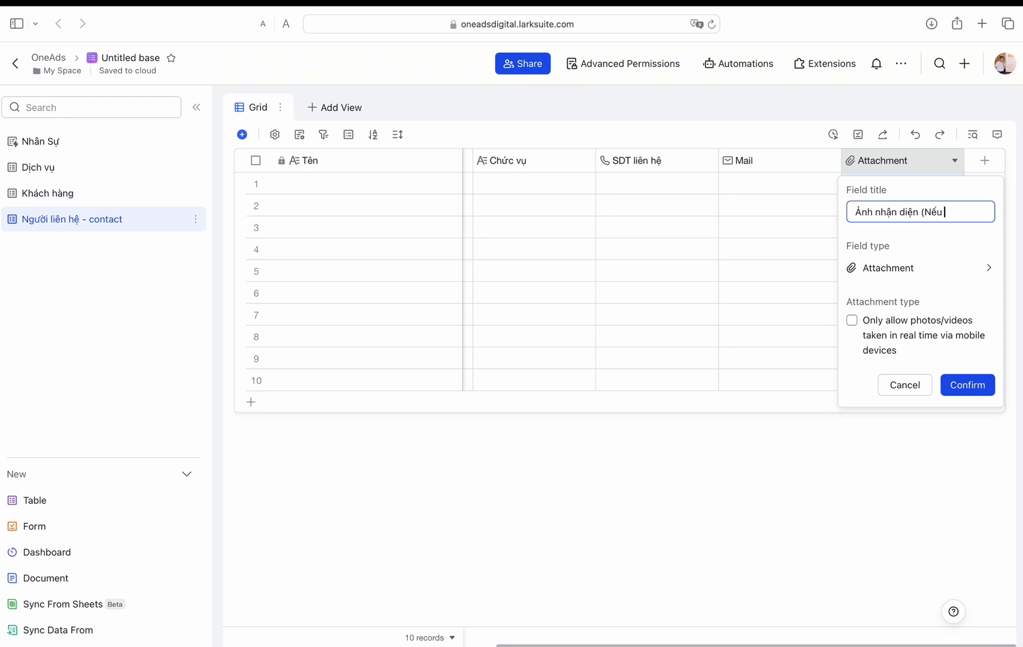
pyautogui.write(' có)')
pyautogui.click(954, 384)
# Step: Add a new 'Logo' field to the Khách hàng table
pyautogui.click(984, 165)
pyautogui.write('Logo')
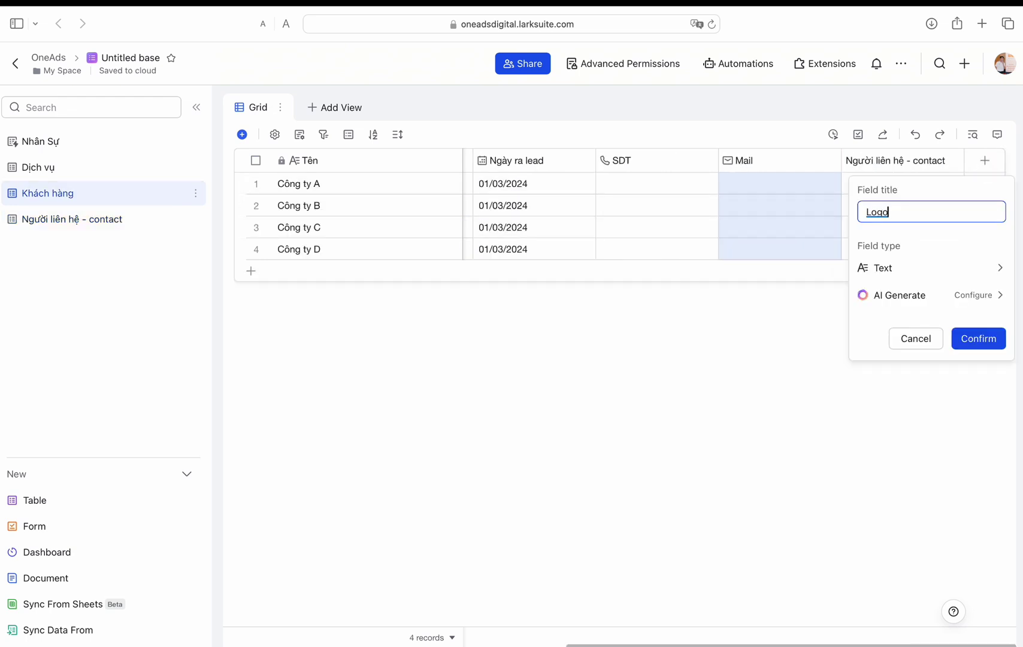
pyautogui.click(986, 341)
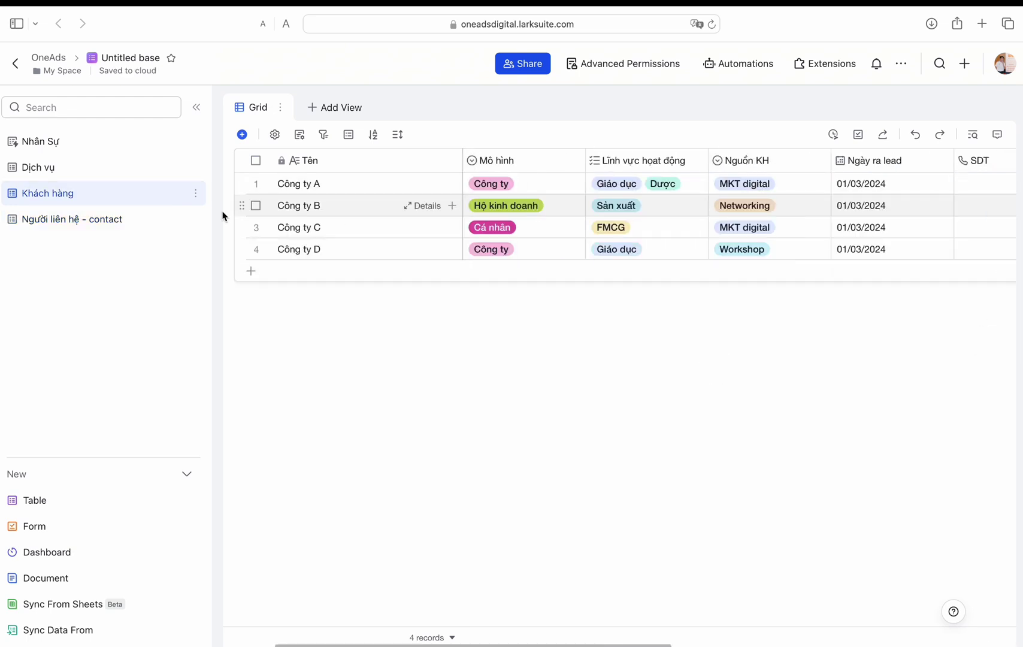
# Step: In Người liên hệ - contact, enter row 1's contact name, link Công ty A and set closeness Mới quen
pyautogui.click(192, 219)
pyautogui.write('Nguyễn Văn A')
pyautogui.press('Return')
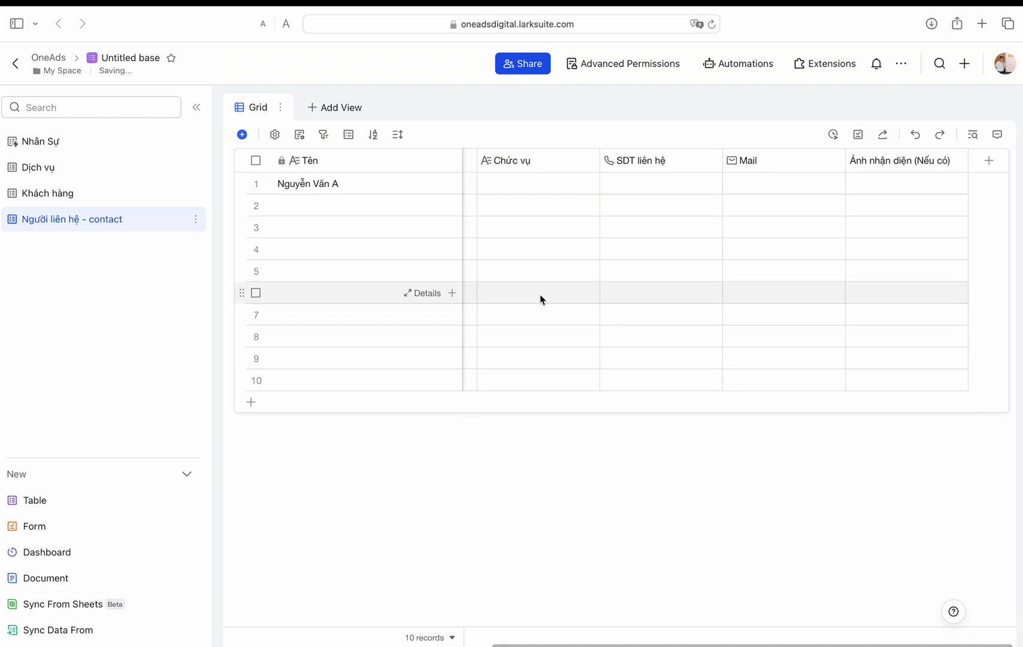
pyautogui.hscroll(-5, 540, 294)
pyautogui.click(522, 183)
pyautogui.click(214, 344)
pyautogui.click(799, 450)
pyautogui.click(591, 432)
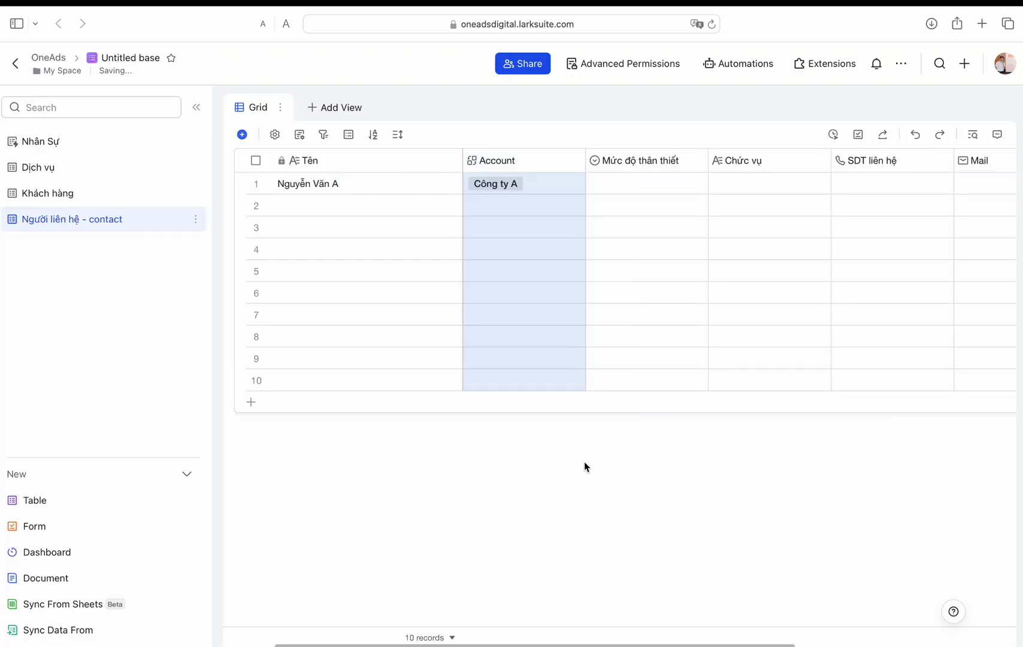
pyautogui.click(641, 183)
pyautogui.click(617, 236)
# Step: Set row 1's Chức vụ to 'giám đốc' and fill in the contact's phone number and e-mail
pyautogui.click(753, 188)
pyautogui.write('giám đốc')
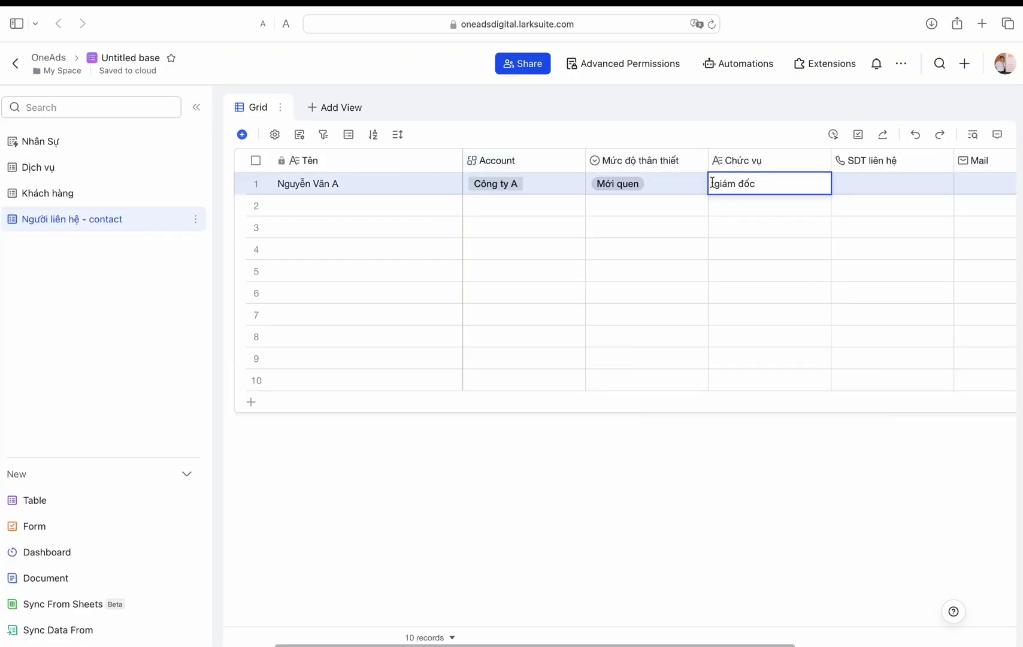
pyautogui.click(905, 185)
pyautogui.click(934, 279)
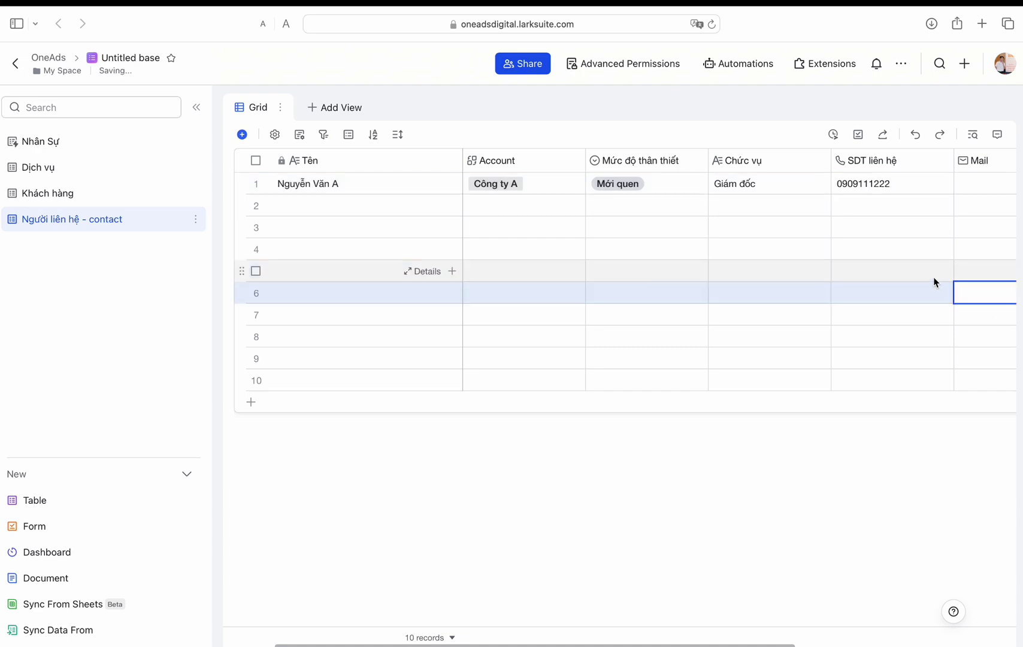
pyautogui.hscroll(3, 938, 240)
pyautogui.click(942, 192)
pyautogui.press('Return')
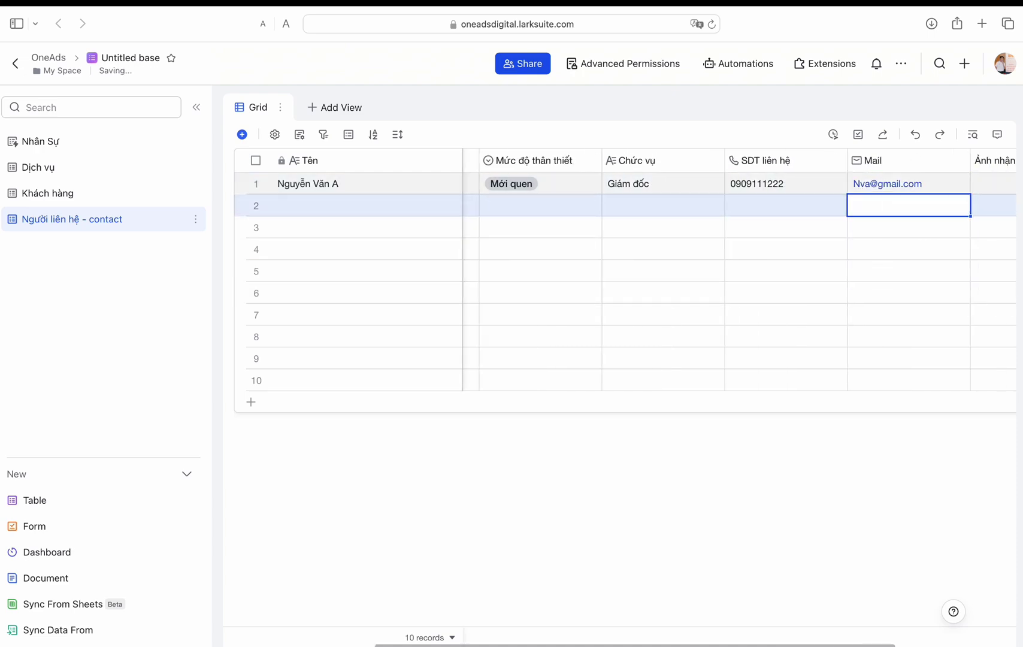
# Step: Attach an identifying photo to row 1 from a local image file
pyautogui.click(1010, 183)
pyautogui.click(864, 286)
pyautogui.doubleClick(378, 407)
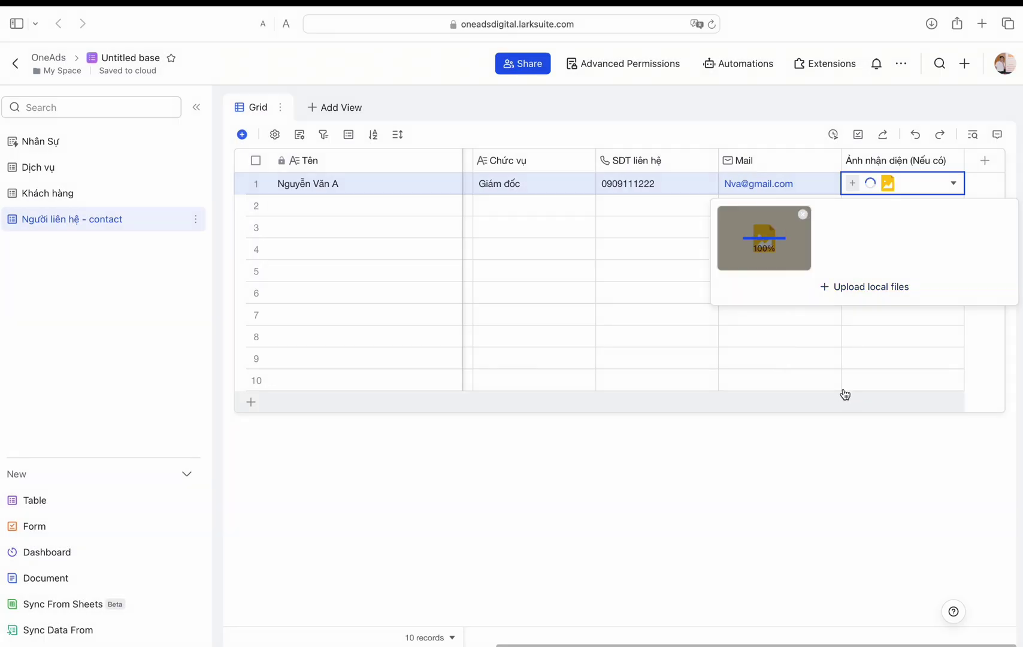
pyautogui.click(36, 193)
# Step: Change the Logo (Nếu có) field to the Attachment type
pyautogui.hscroll(3, 959, 198)
pyautogui.click(899, 183)
pyautogui.doubleClick(896, 161)
pyautogui.click(882, 268)
pyautogui.click(742, 425)
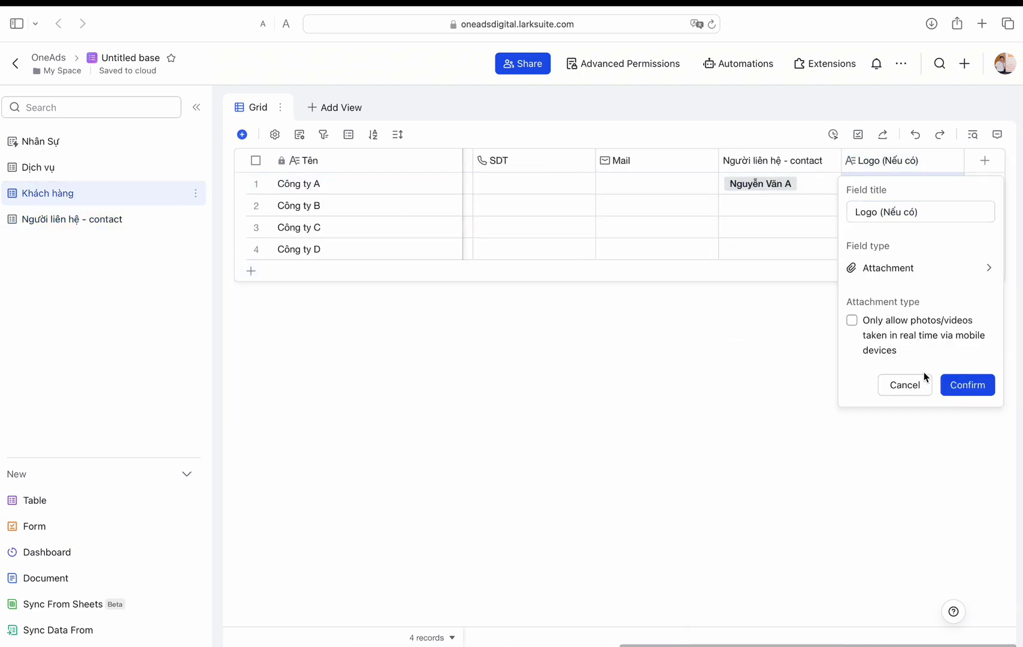
pyautogui.click(968, 385)
# Step: Upload a file from Downloads to Công ty A's logo, then remove the wrongly uploaded installer
pyautogui.click(866, 286)
pyautogui.scroll(-5, 379, 320)
pyautogui.click(283, 263)
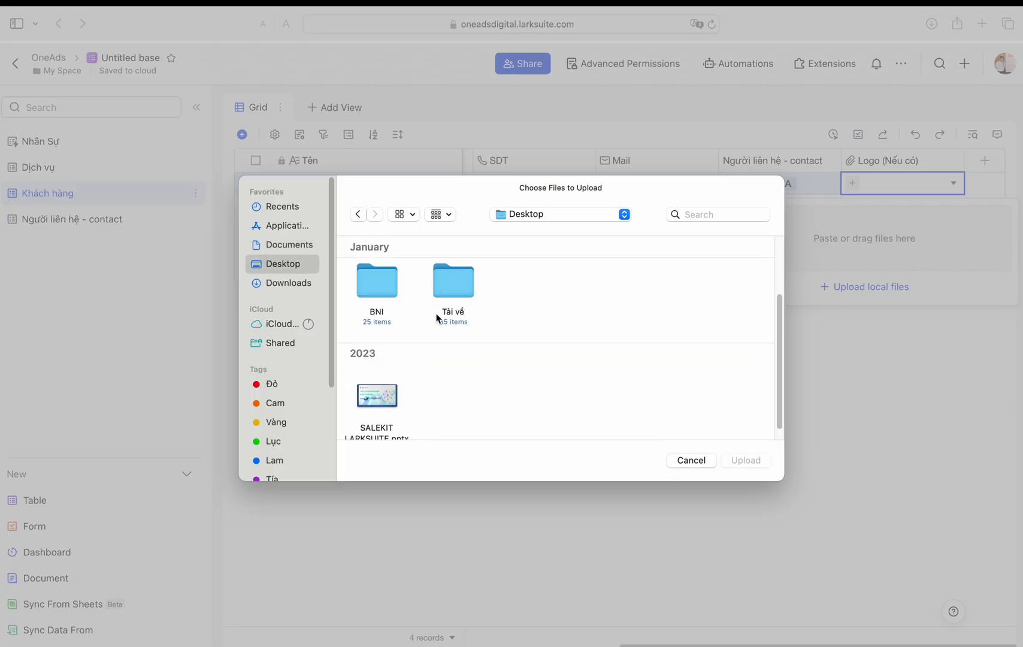
pyautogui.click(283, 283)
pyautogui.scroll(-10, 456, 294)
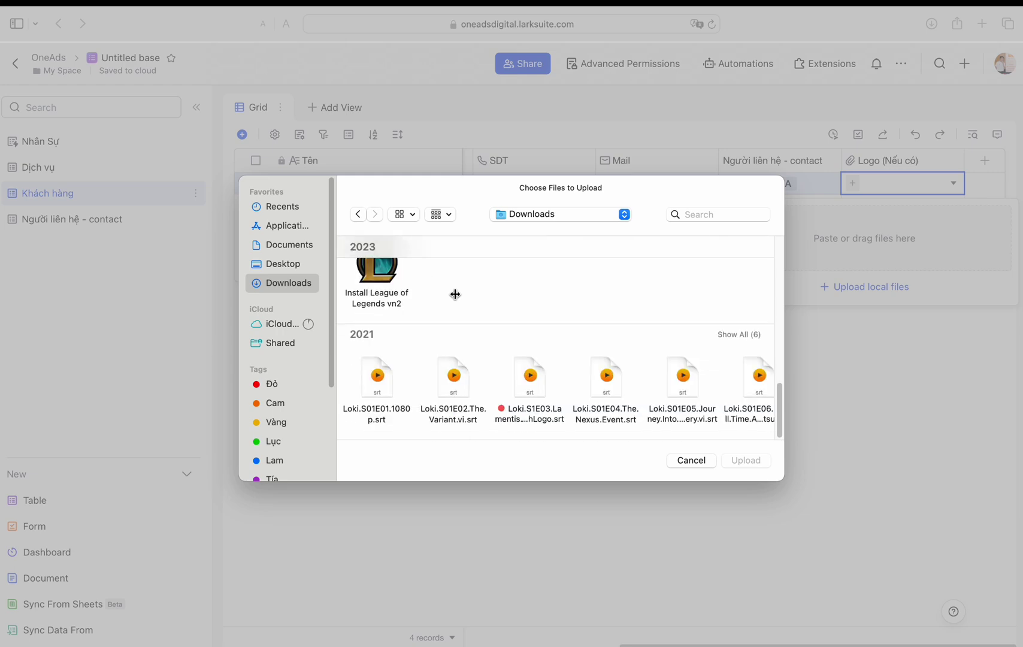
pyautogui.click(377, 281)
pyautogui.rightClick(373, 367)
pyautogui.click(743, 461)
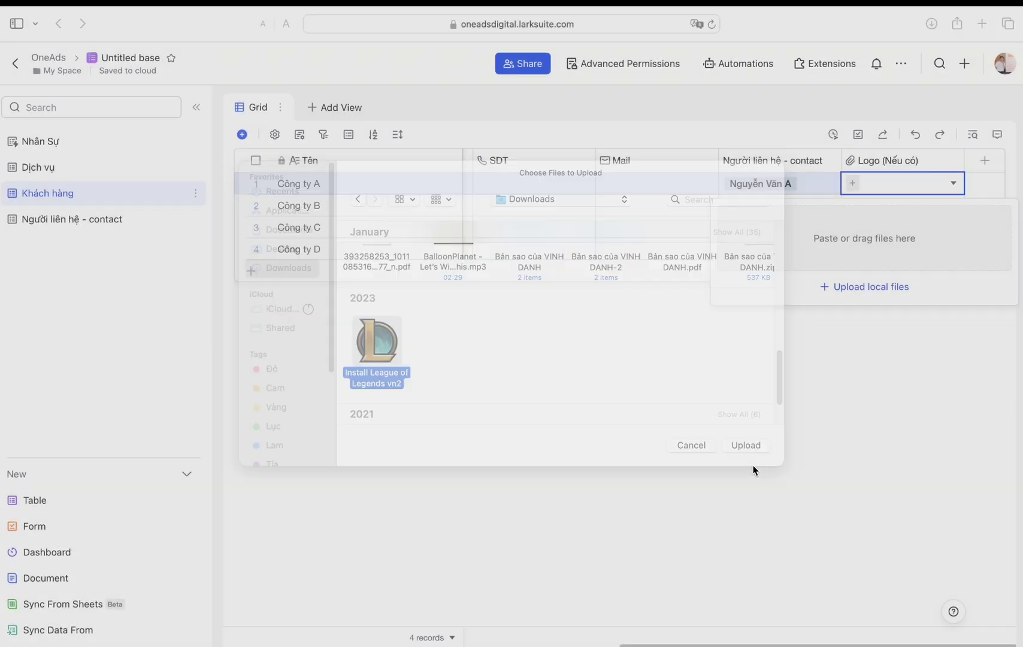
pyautogui.click(802, 214)
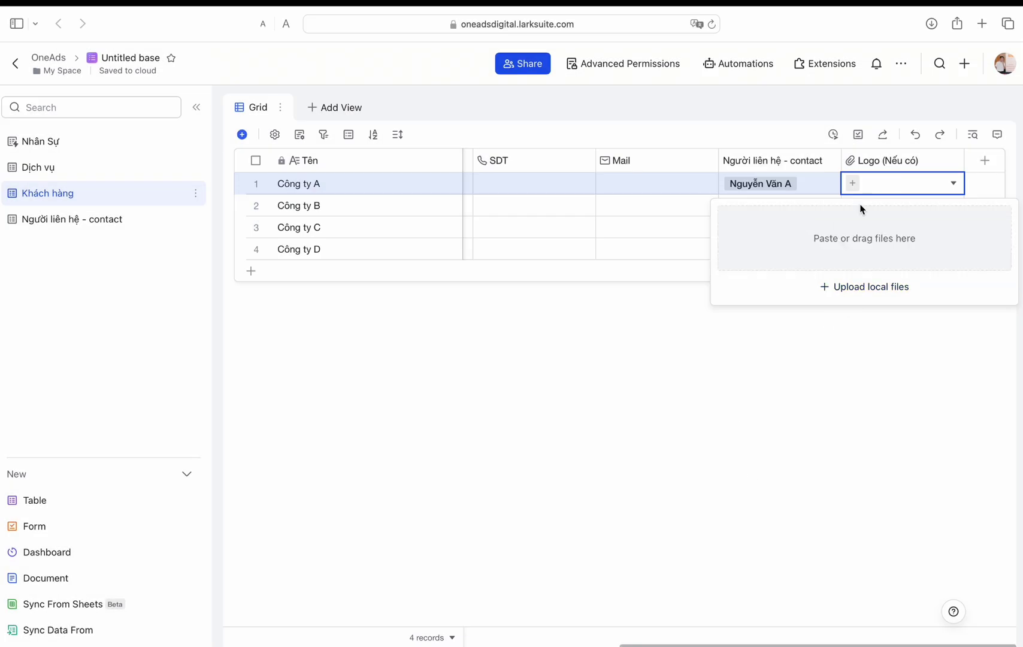
# Step: Search the web for 'logo one ads' and save a OneAds logo image to Downloads
pyautogui.click(982, 23)
pyautogui.write('logo one ads')
pyautogui.press('Return')
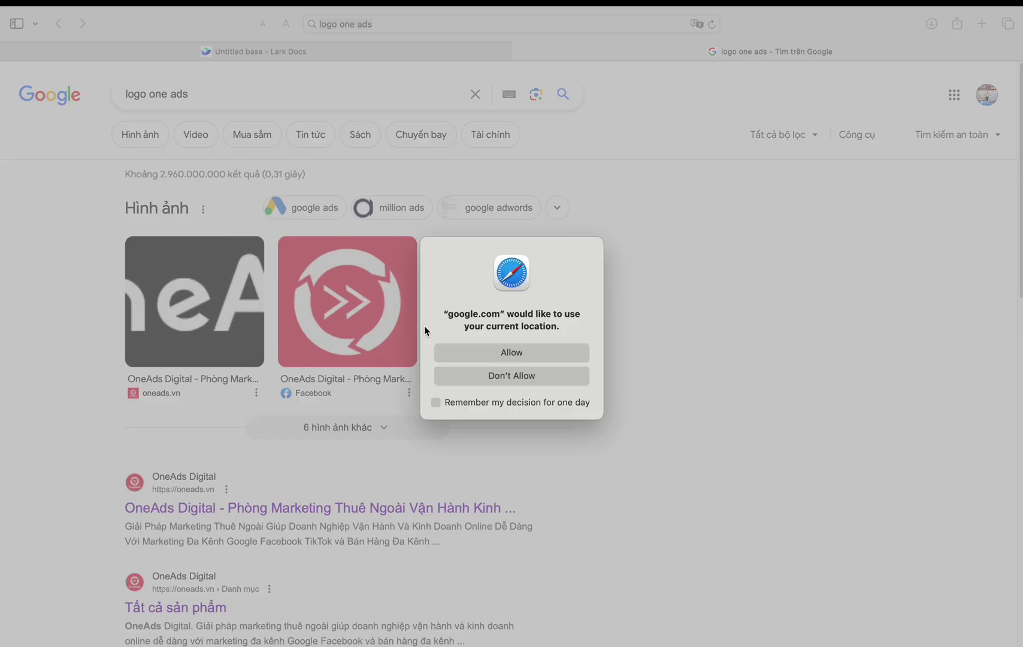
pyautogui.press('Escape')
pyautogui.click(348, 301)
pyautogui.rightClick(647, 313)
pyautogui.click(695, 505)
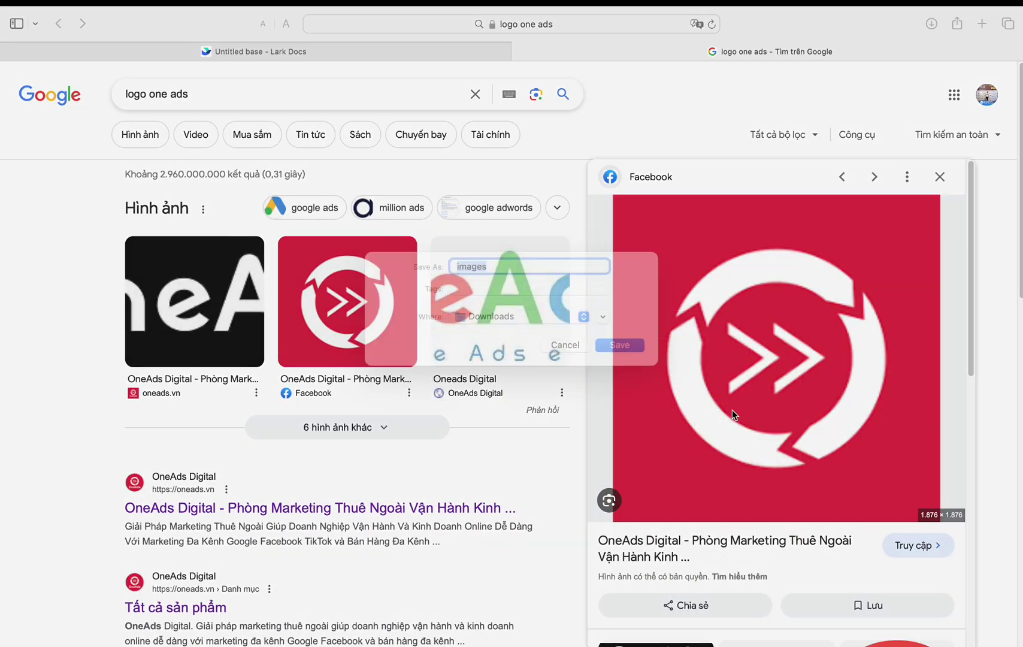
# Step: Attach the OneAds logo to Công ty A, fill it down to all four companies, and add a Gallery view
pyautogui.click(254, 51)
pyautogui.click(865, 305)
pyautogui.click(387, 292)
pyautogui.doubleClick(390, 293)
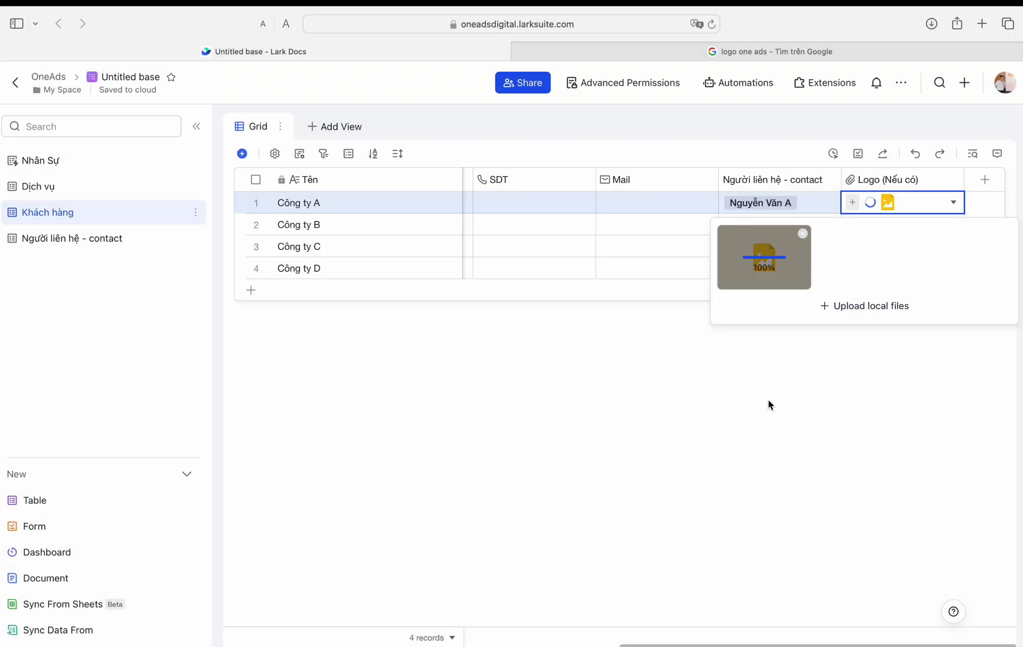
pyautogui.moveTo(963, 214); pyautogui.dragTo(961, 269)
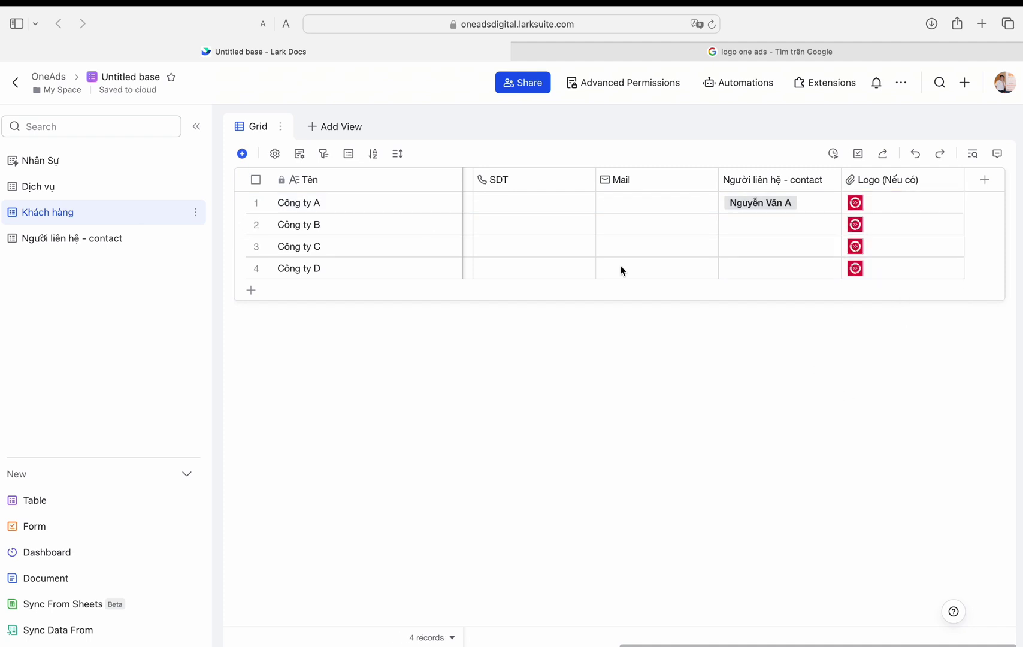
pyautogui.click(335, 126)
pyautogui.click(354, 262)
# Step: Add a Form view for Khách hàng and make the Tên question required
pyautogui.click(377, 127)
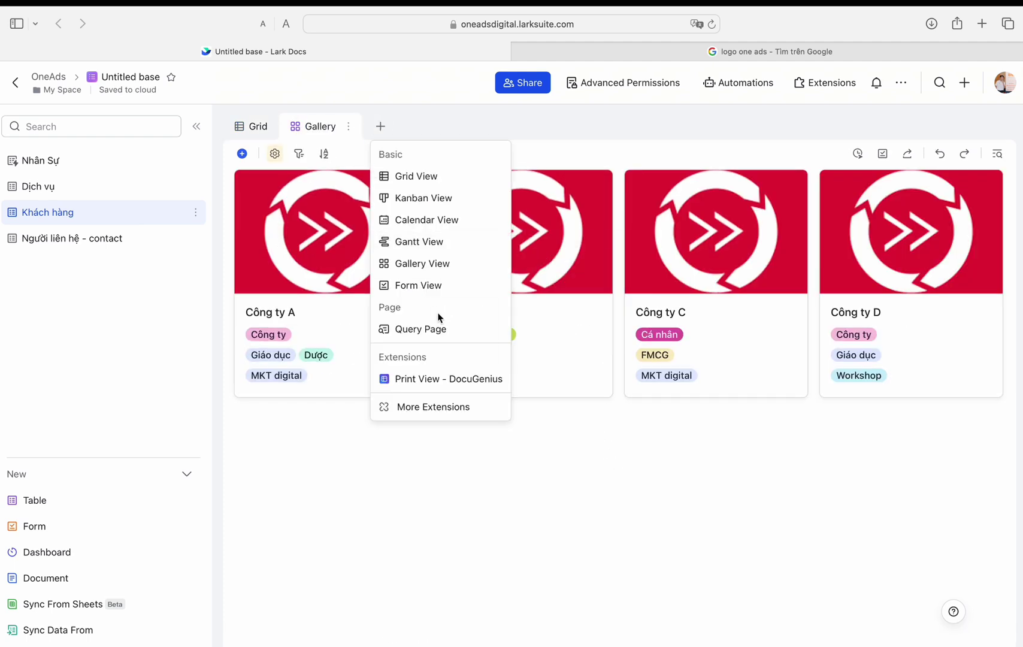
pyautogui.click(432, 286)
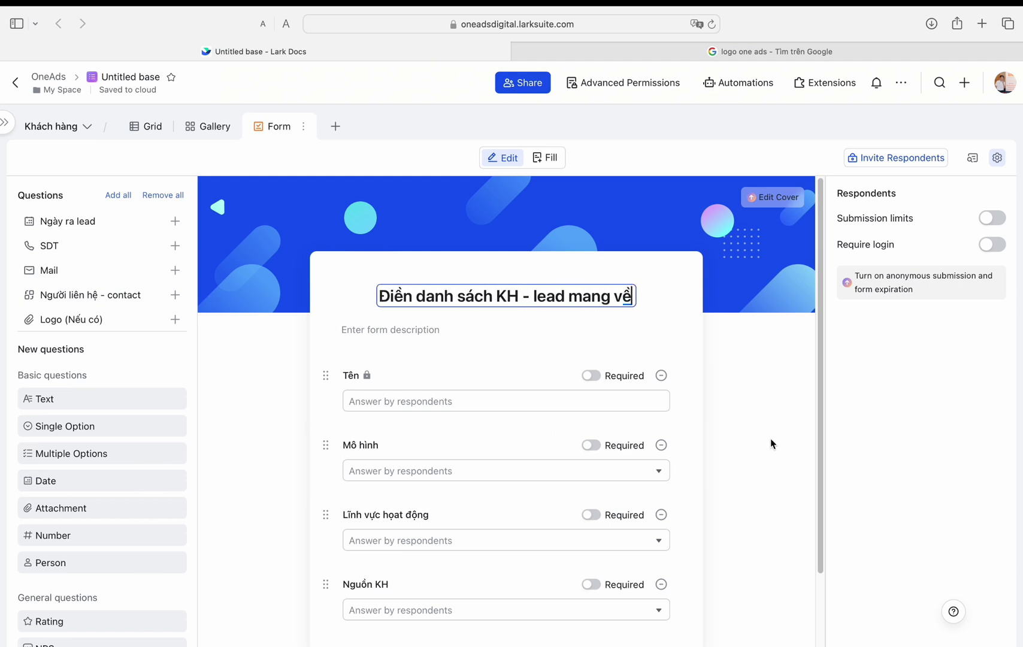
pyautogui.click(591, 377)
# Step: Add more lead questions, make Ngày ra lead required, and preview the form
pyautogui.scroll(-3, 591, 368)
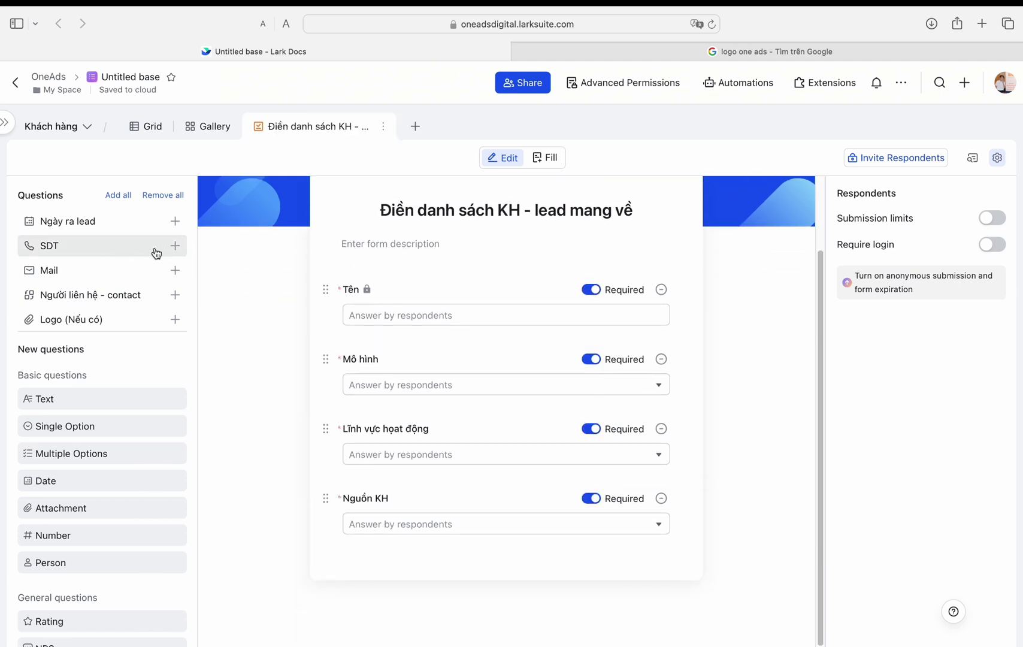
pyautogui.click(173, 245)
pyautogui.click(174, 246)
pyautogui.click(174, 221)
pyautogui.click(174, 245)
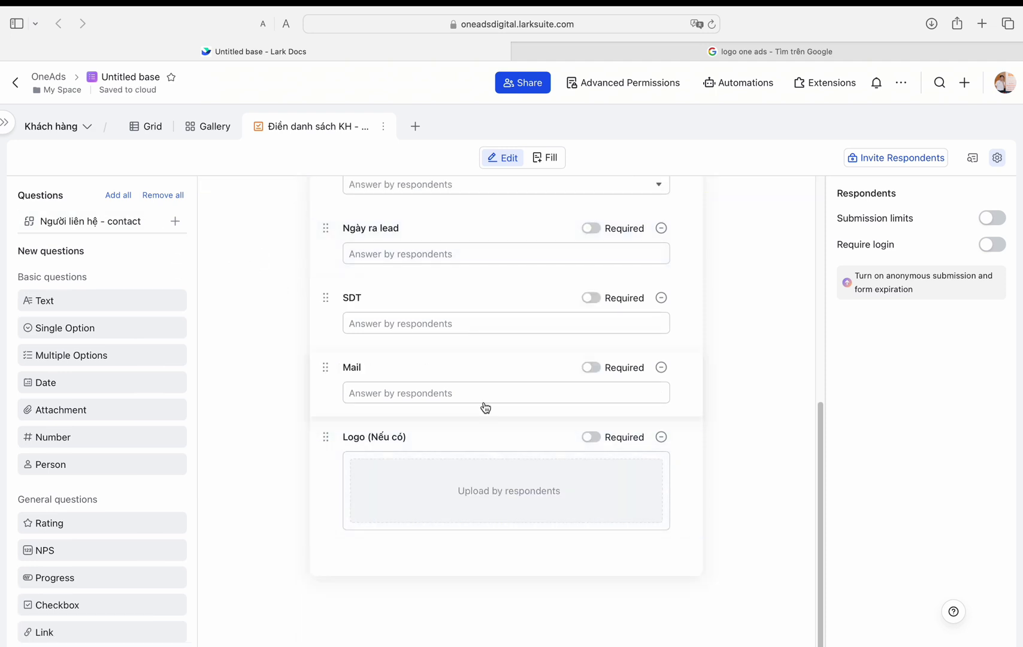
pyautogui.scroll(7, 484, 407)
pyautogui.scroll(-5, 578, 395)
pyautogui.click(591, 391)
pyautogui.scroll(-2, 592, 384)
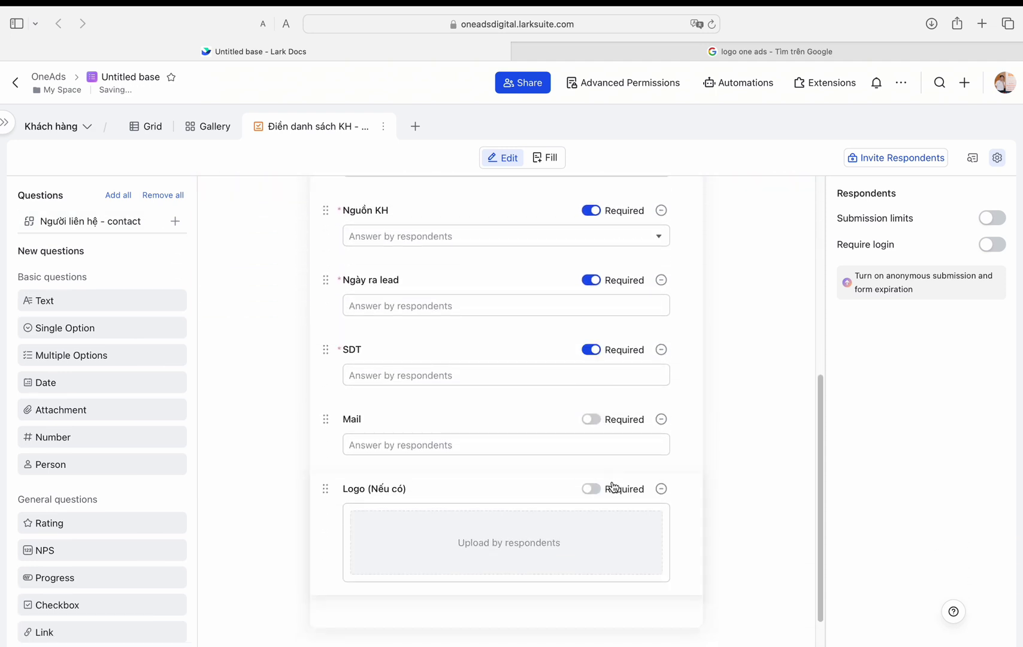
pyautogui.scroll(6, 613, 487)
pyautogui.scroll(-1, 597, 420)
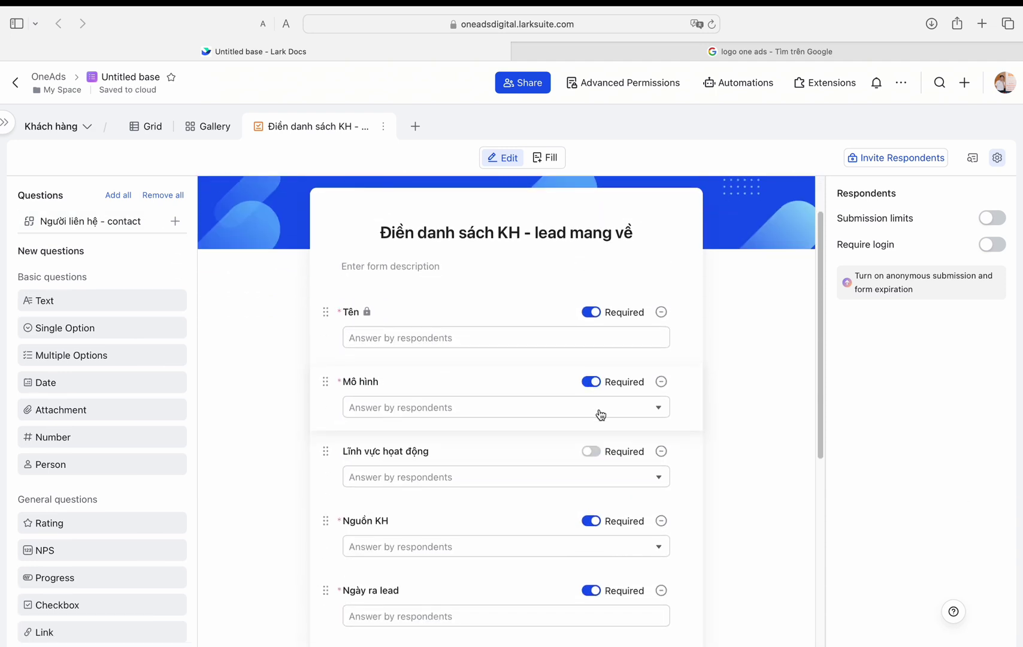
pyautogui.click(545, 157)
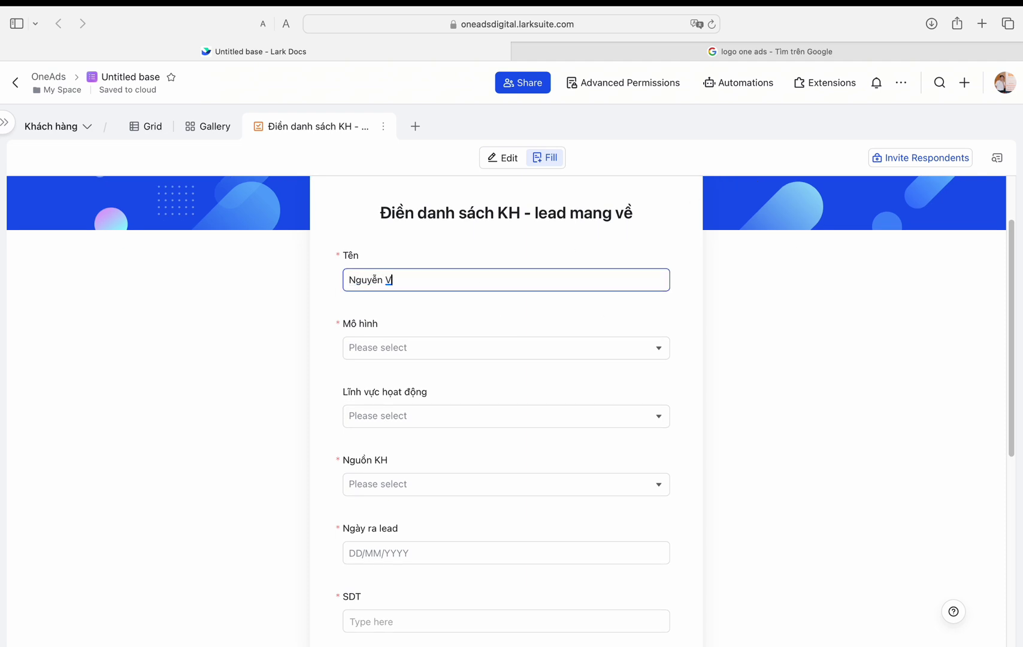
# Step: Submit a form lead with Mô hình Cá nhân, Sản xuất, source BNI, date 07/03/2024
pyautogui.click(418, 351)
pyautogui.click(375, 422)
pyautogui.click(377, 416)
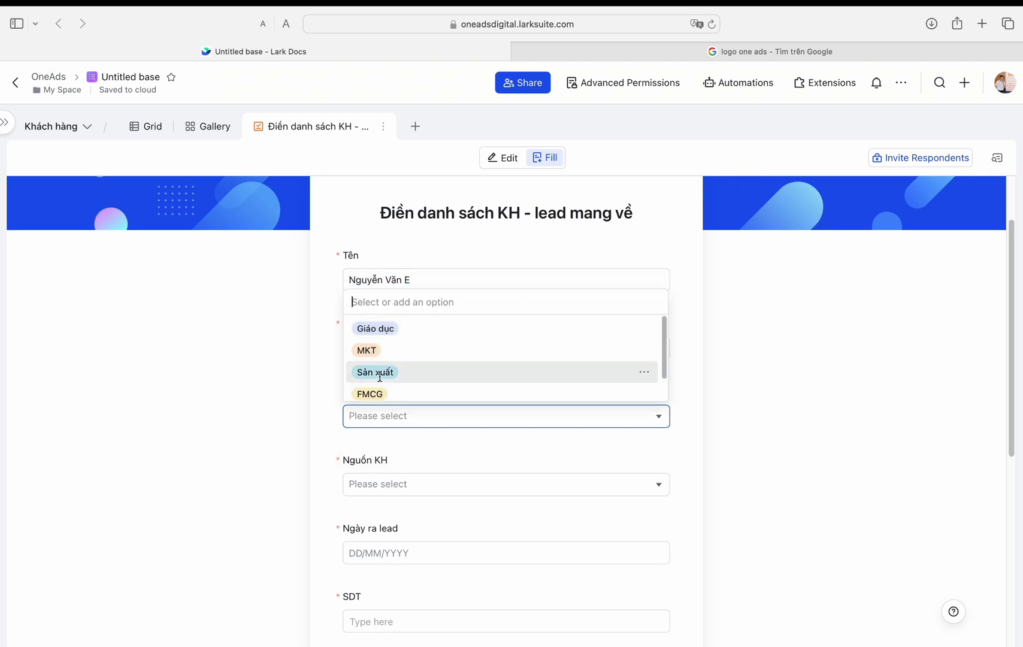
pyautogui.click(381, 372)
pyautogui.click(386, 419)
pyautogui.click(386, 404)
pyautogui.click(389, 381)
pyautogui.scroll(-2, 449, 384)
pyautogui.click(445, 367)
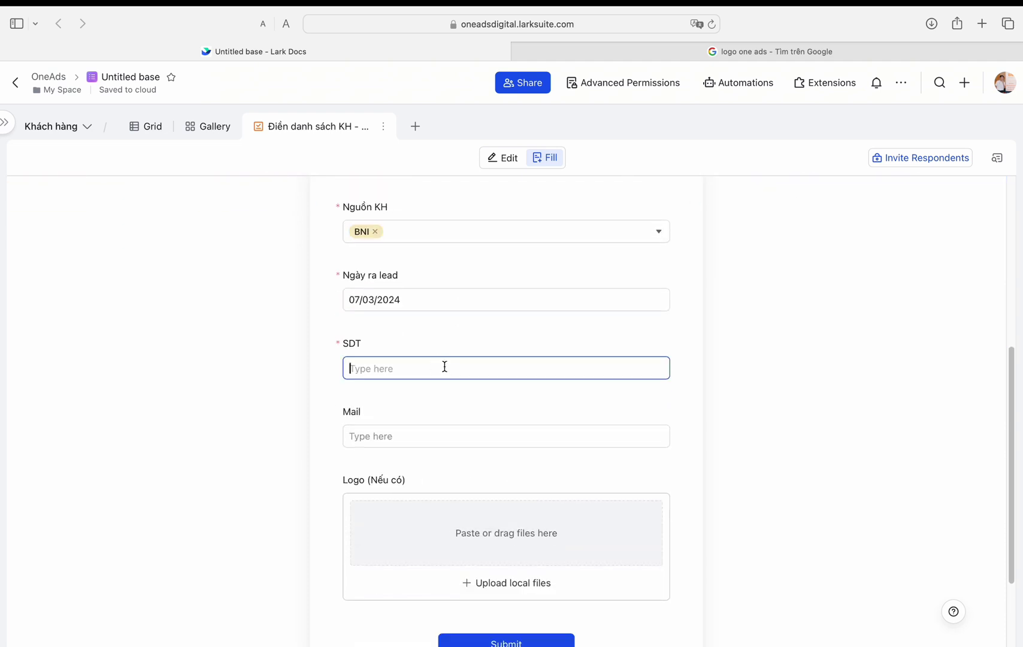
pyautogui.scroll(-3, 474, 479)
pyautogui.click(487, 520)
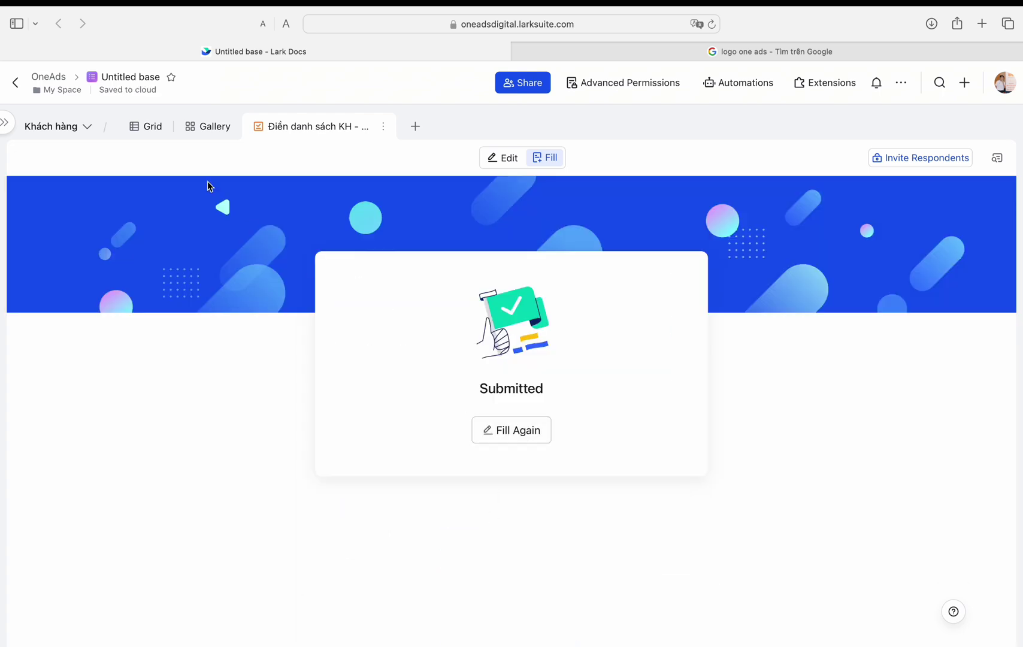
# Step: Rename the Gallery view to 'Logo KH'
pyautogui.click(147, 126)
pyautogui.doubleClick(220, 126)
pyautogui.write('Logo ')
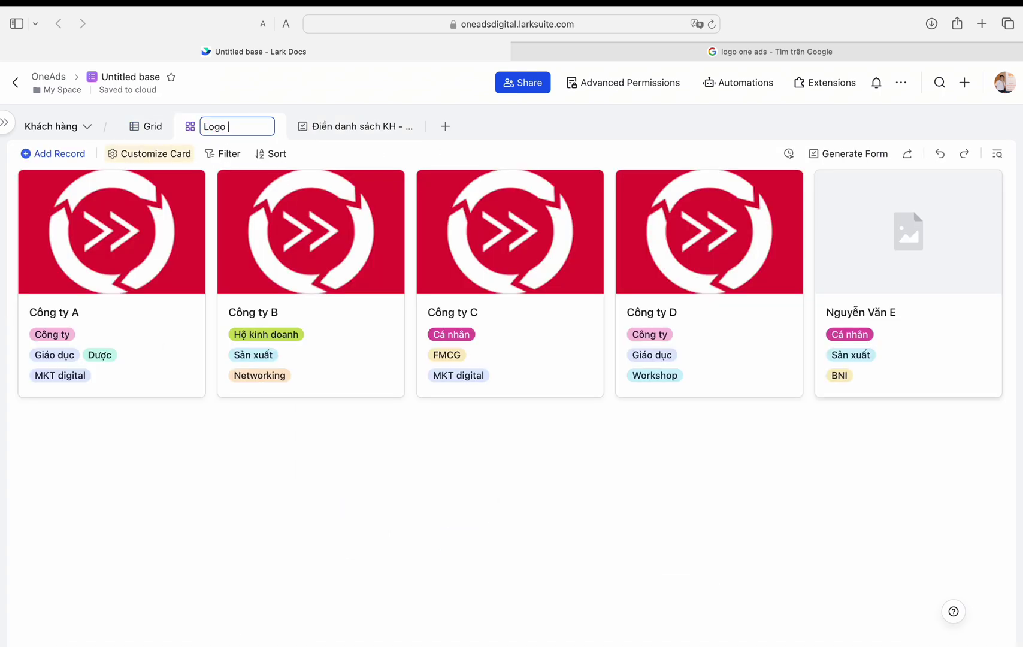
pyautogui.write('KH')
pyautogui.press('Return')
pyautogui.click(5, 122)
# Step: In the Người liên hệ - contact table, copy row 1's photo into rows 2–5
pyautogui.click(72, 238)
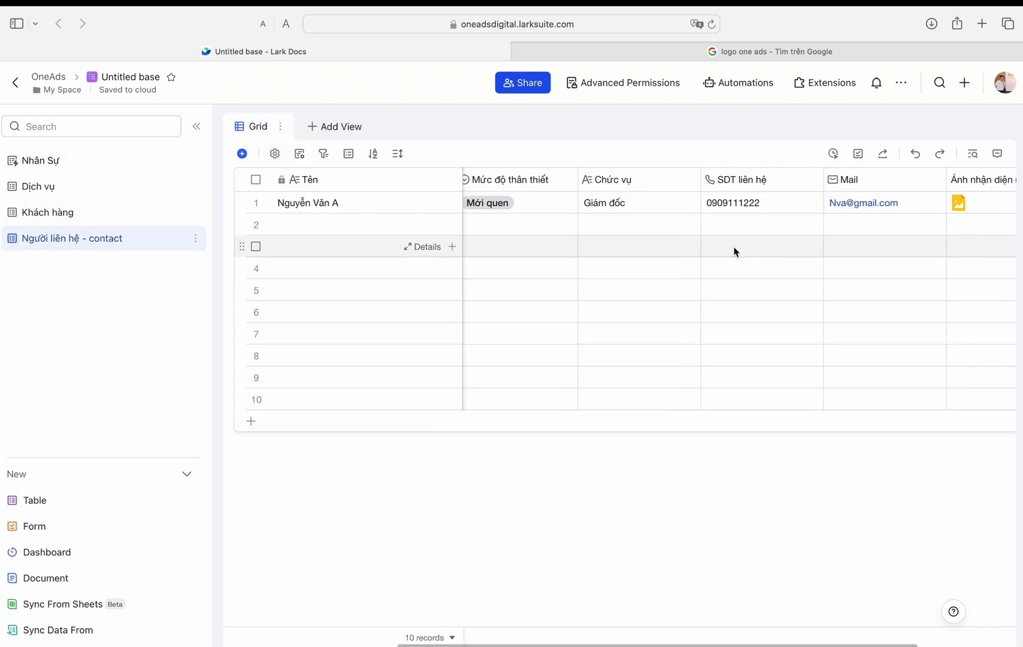
pyautogui.hscroll(-3, 736, 252)
pyautogui.hscroll(6, 637, 240)
pyautogui.click(911, 203)
pyautogui.moveTo(973, 213); pyautogui.dragTo(974, 301)
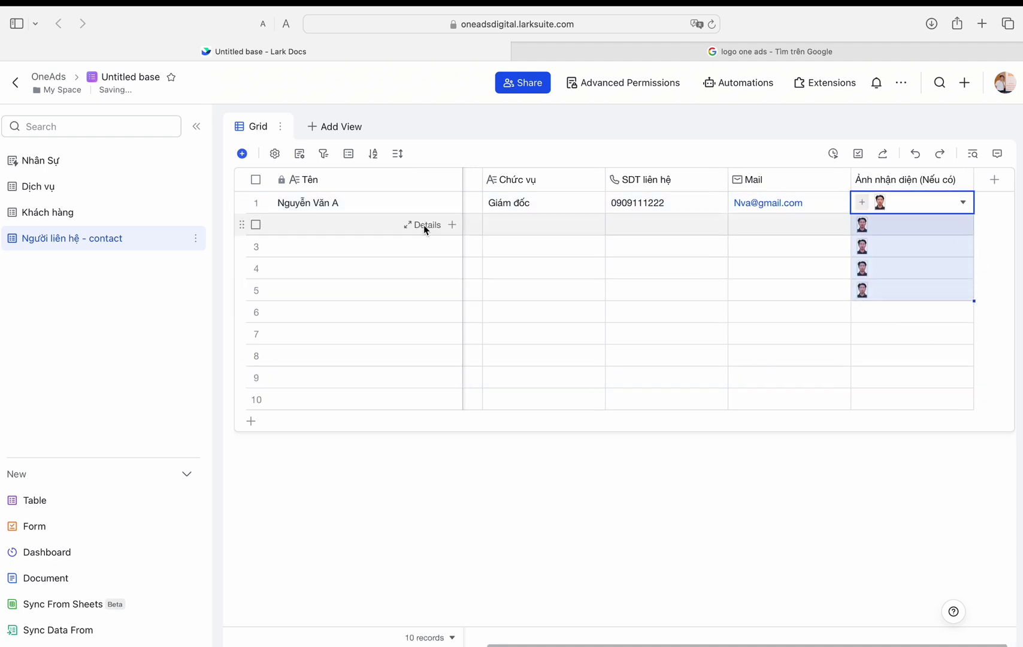
# Step: Fill the name Nguyễn Văn A down into rows 2–7
pyautogui.hscroll(-5, 424, 225)
pyautogui.click(359, 202)
pyautogui.click(411, 223)
pyautogui.click(360, 203)
pyautogui.moveTo(463, 213); pyautogui.dragTo(463, 344)
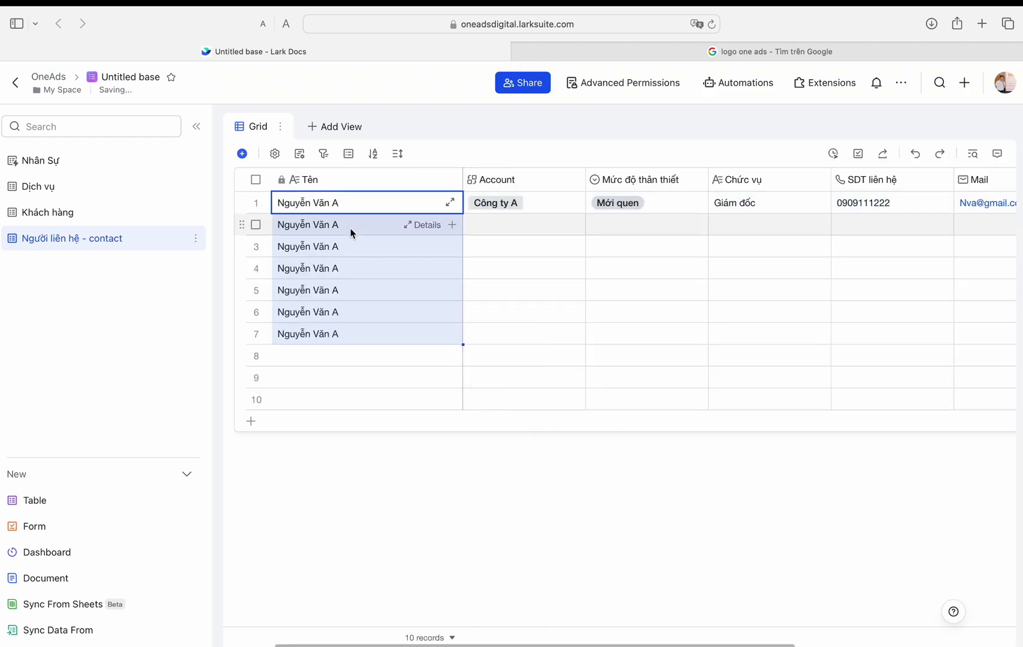
# Step: Rename the contacts in rows 2–7 to Nguyễn Văn B, C, D, E, F and G
pyautogui.click(372, 231)
pyautogui.write('B')
pyautogui.doubleClick(338, 247)
pyautogui.press('BackSpace')
pyautogui.write('C')
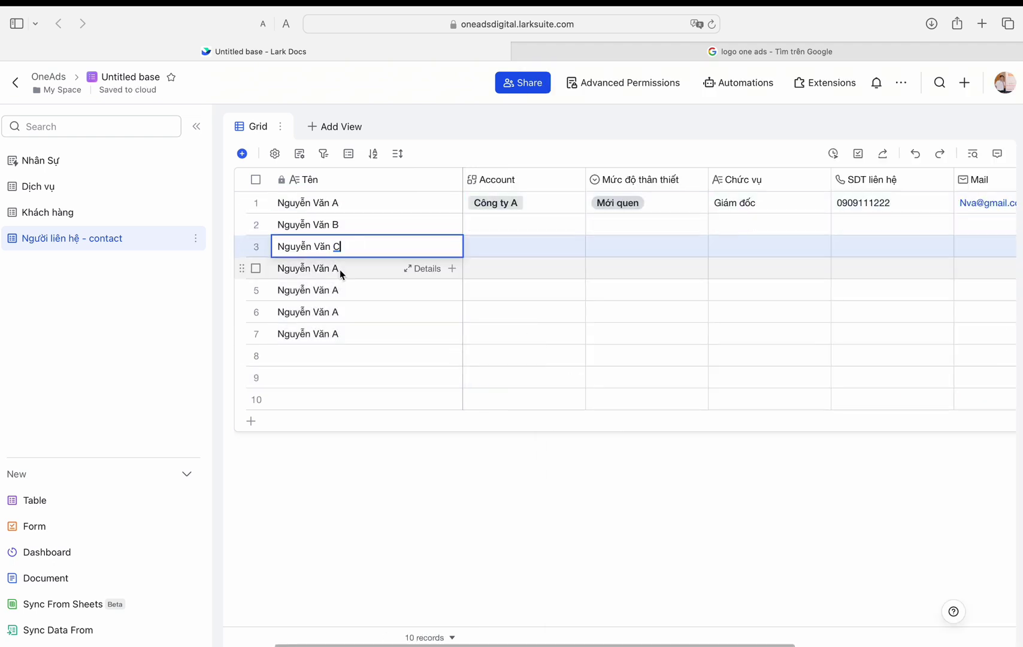
pyautogui.doubleClick(335, 269)
pyautogui.press('BackSpace')
pyautogui.write('D')
pyautogui.click(341, 291)
pyautogui.write('E')
pyautogui.doubleClick(348, 312)
pyautogui.press('BackSpace')
pyautogui.write('F')
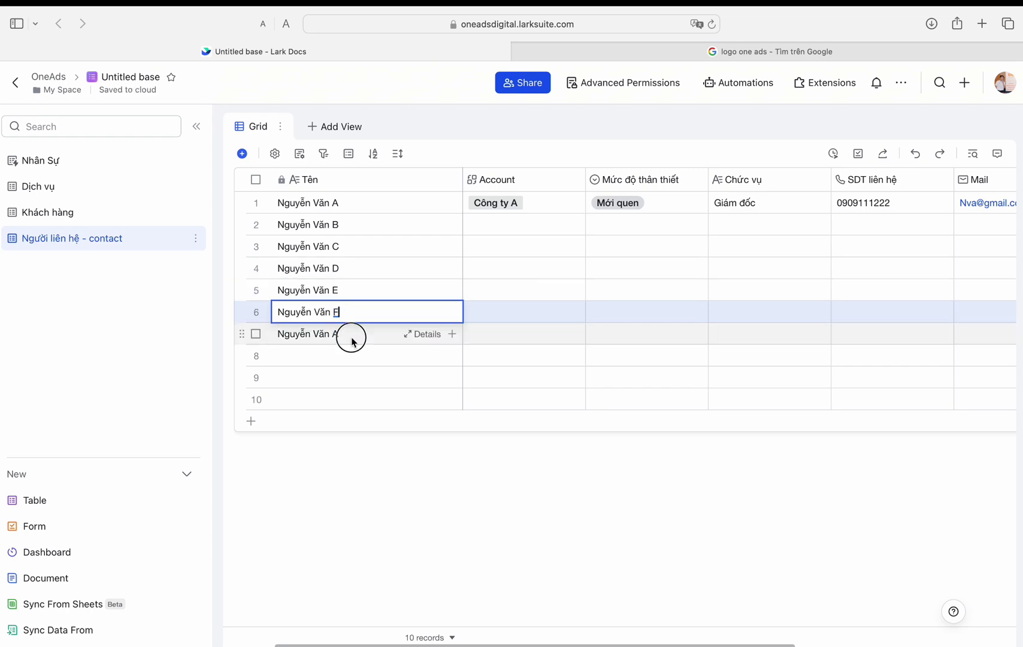
pyautogui.doubleClick(349, 334)
pyautogui.press('BackSpace')
pyautogui.write('G')
# Step: Rename the fifth customer in the Khách hàng table to CÔNG TY E
pyautogui.click(48, 212)
pyautogui.click(326, 473)
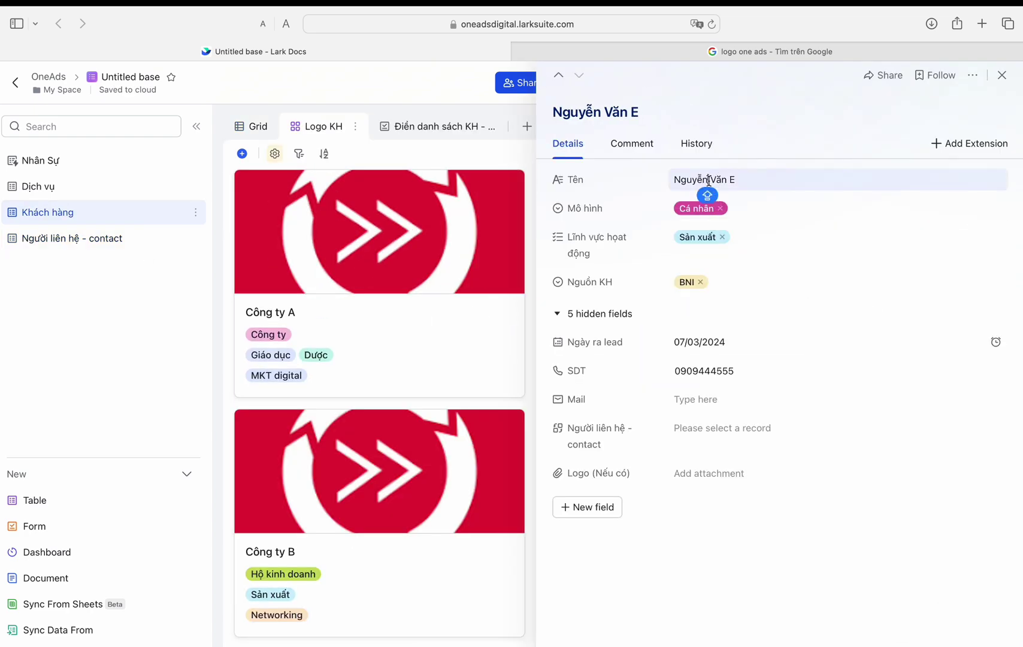
pyautogui.write('CÔNG TY E')
pyautogui.press('Escape')
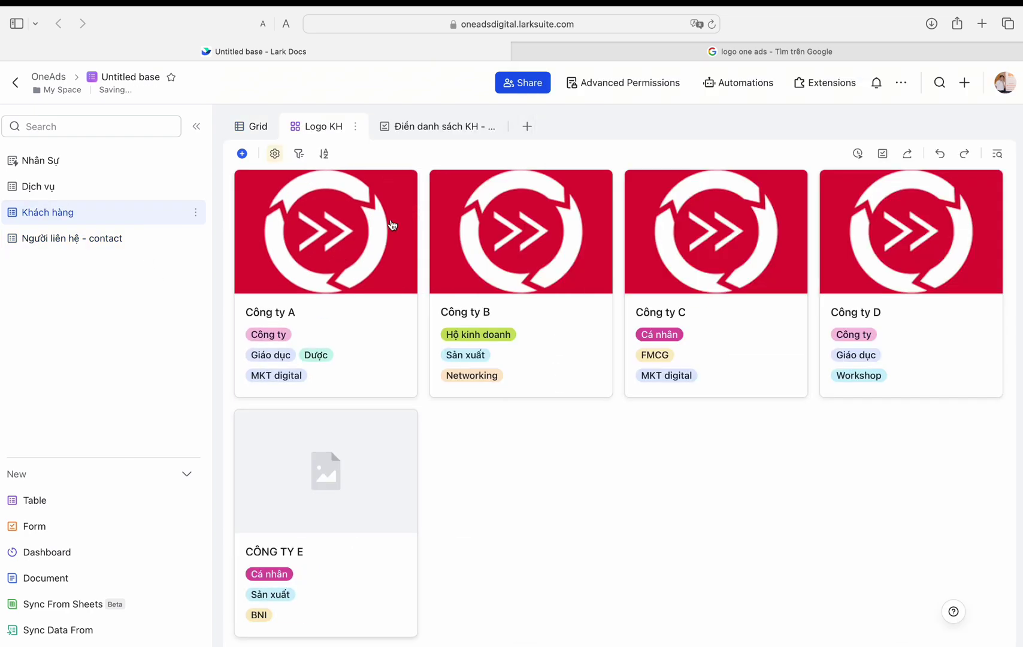
# Step: Back in the contact table, view Nguyễn Văn A's full record and close it
pyautogui.click(157, 239)
pyautogui.click(443, 204)
pyautogui.click(450, 202)
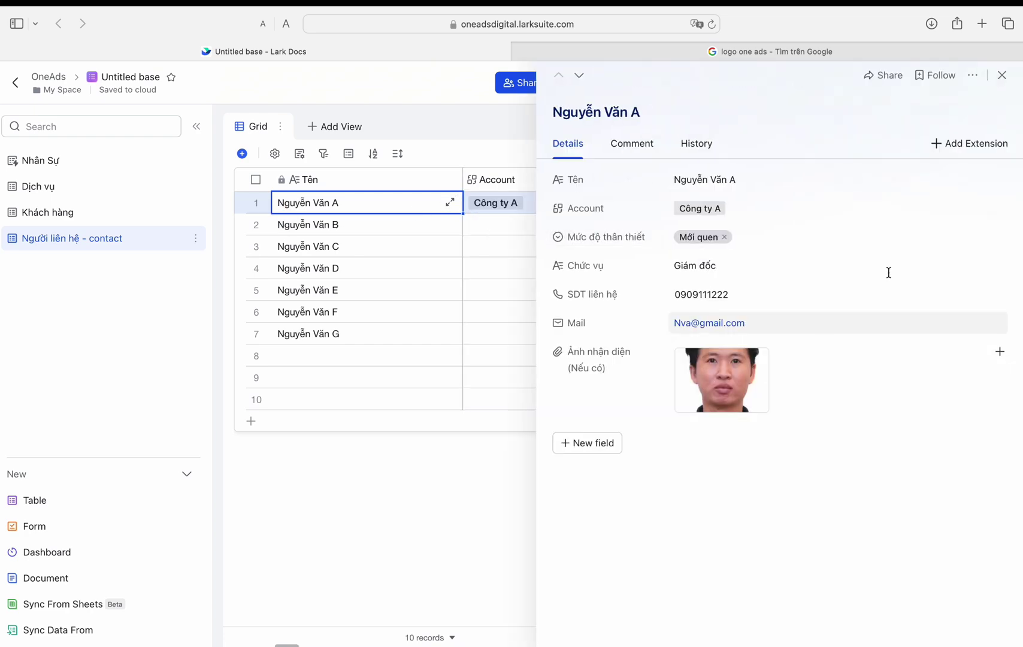
pyautogui.press('Escape')
# Step: Move Account beside Tên and link Nguyễn Văn B, C, D to Công ty B, C, D
pyautogui.moveTo(378, 183); pyautogui.dragTo(378, 182)
pyautogui.click(473, 204)
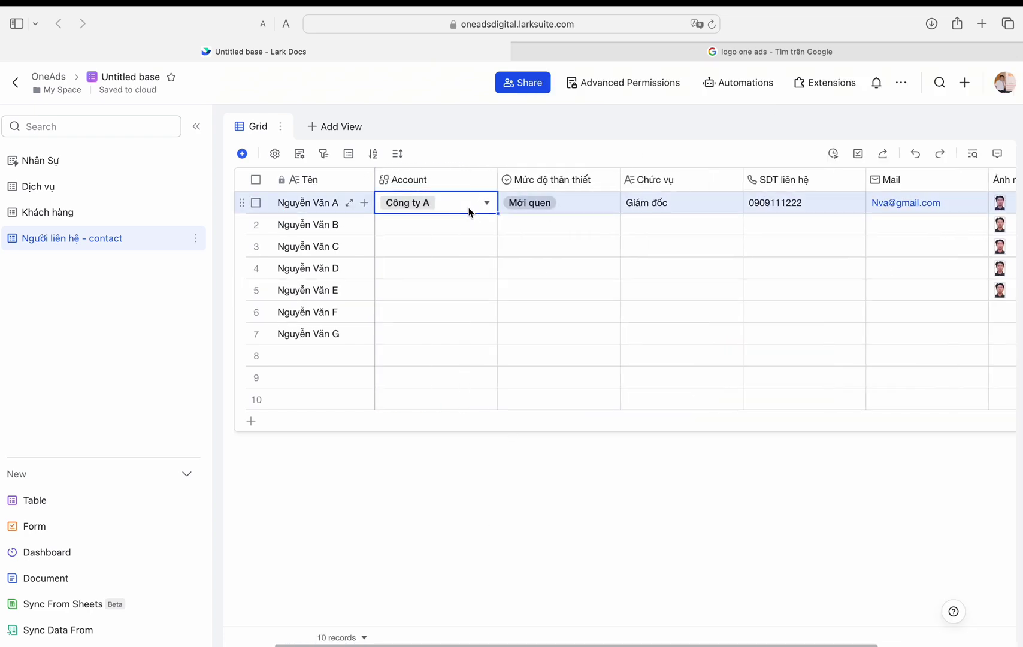
pyautogui.doubleClick(435, 225)
pyautogui.click(576, 365)
pyautogui.click(790, 470)
pyautogui.doubleClick(435, 246)
pyautogui.click(376, 387)
pyautogui.click(803, 470)
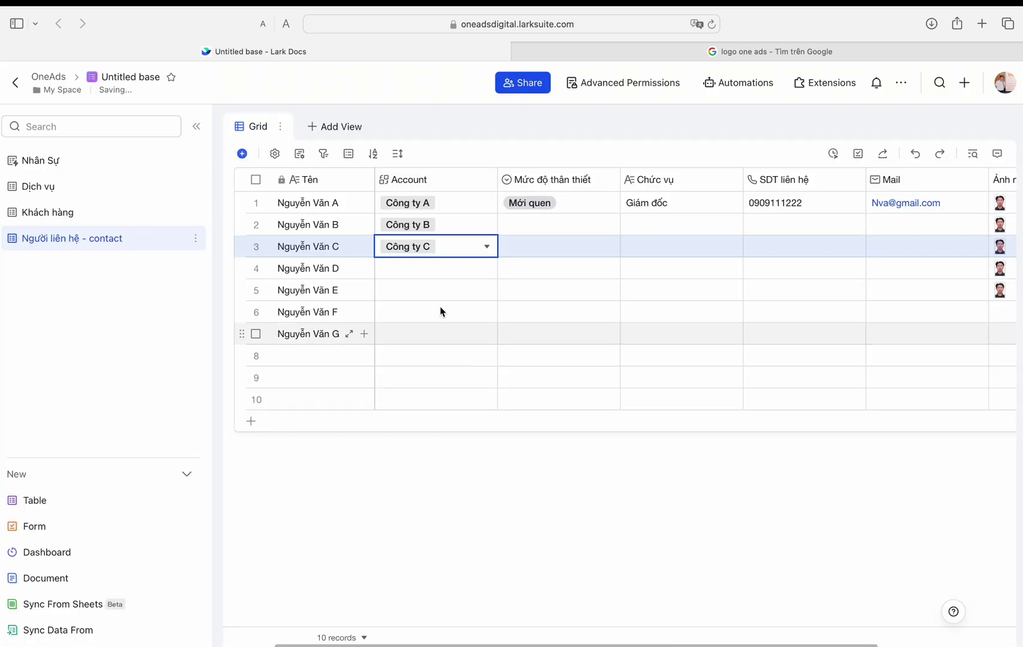
pyautogui.doubleClick(434, 268)
pyautogui.click(332, 409)
pyautogui.click(802, 470)
# Step: Link Nguyễn Văn E to CÔNG TY E, F to Công ty B, and G to Công ty A
pyautogui.doubleClick(445, 290)
pyautogui.click(336, 429)
pyautogui.click(803, 470)
pyautogui.doubleClick(435, 311)
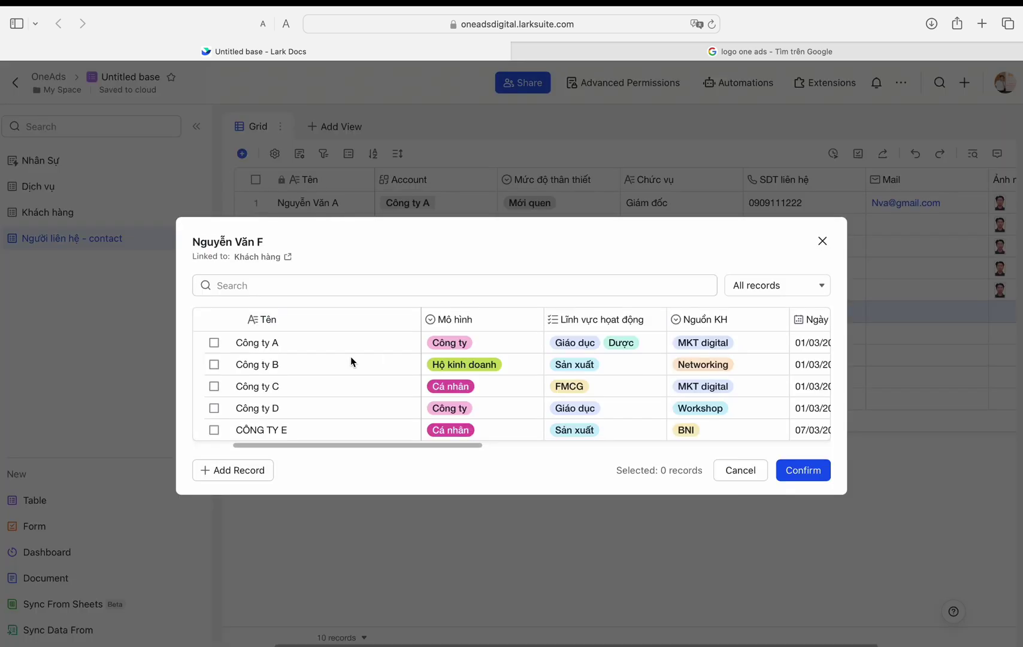
pyautogui.click(350, 362)
pyautogui.click(803, 470)
pyautogui.doubleClick(428, 333)
pyautogui.click(270, 342)
pyautogui.click(803, 470)
# Step: Set closeness levels: B and C Dễ chịu, D Hay cọc, E through G Quen thân
pyautogui.click(549, 208)
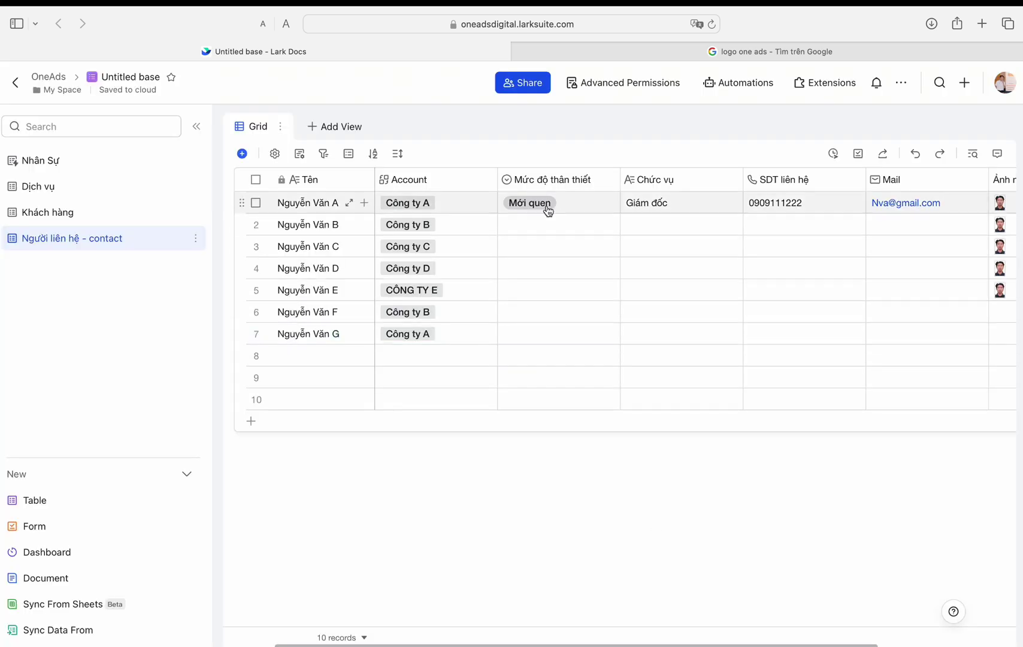
pyautogui.click(548, 208)
pyautogui.press('Return')
pyautogui.press('Return')
pyautogui.click(525, 301)
pyautogui.click(557, 268)
pyautogui.click(557, 247)
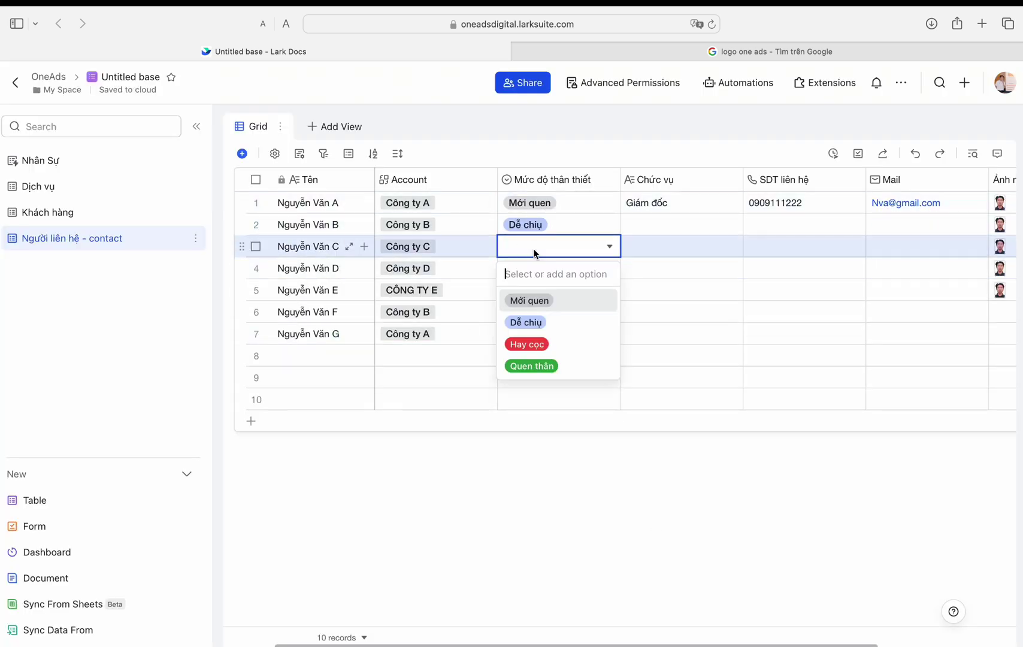
pyautogui.click(525, 322)
pyautogui.click(557, 268)
pyautogui.click(527, 366)
pyautogui.click(557, 290)
pyautogui.click(532, 409)
pyautogui.moveTo(619, 303); pyautogui.dragTo(621, 343)
# Step: Fill Giám đốc as everyone's title, then change row 7 to KE TOÁN and row 6 to MANAGER
pyautogui.click(661, 205)
pyautogui.moveTo(742, 213); pyautogui.dragTo(715, 339)
pyautogui.doubleClick(657, 334)
pyautogui.press('super+a')
pyautogui.write('KE')
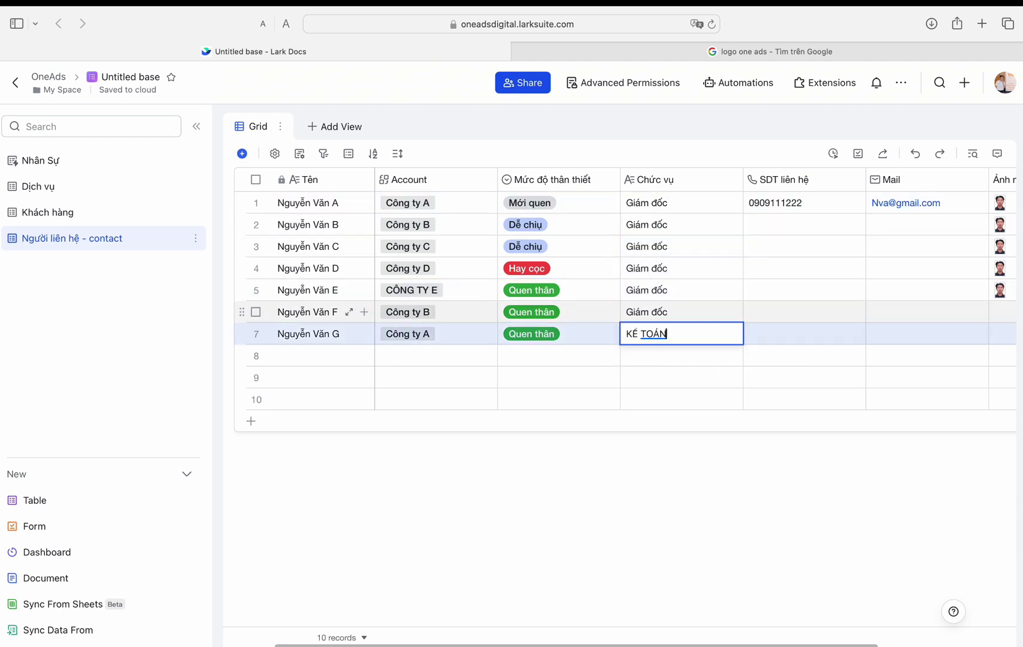
pyautogui.write(' TOÁN')
pyautogui.doubleClick(671, 311)
pyautogui.press('super+a')
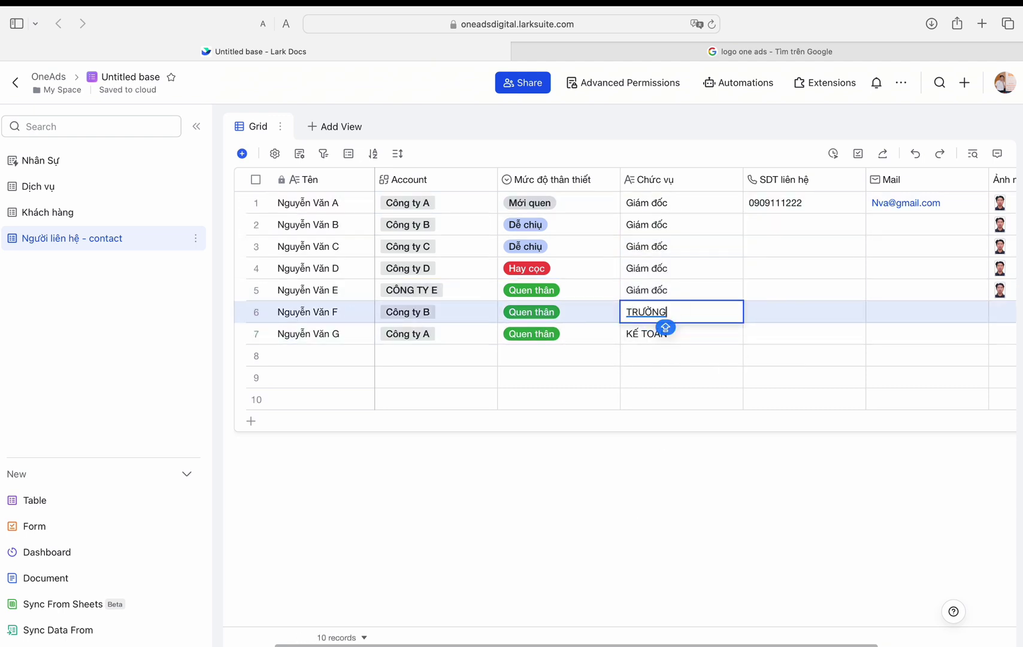
pyautogui.write('MANAGER')
# Step: Fill row 1's phone and mail down to all contacts and extend the photo to rows 6–7
pyautogui.click(852, 208)
pyautogui.moveTo(865, 212); pyautogui.dragTo(861, 336)
pyautogui.click(866, 203)
pyautogui.moveTo(878, 213); pyautogui.dragTo(875, 342)
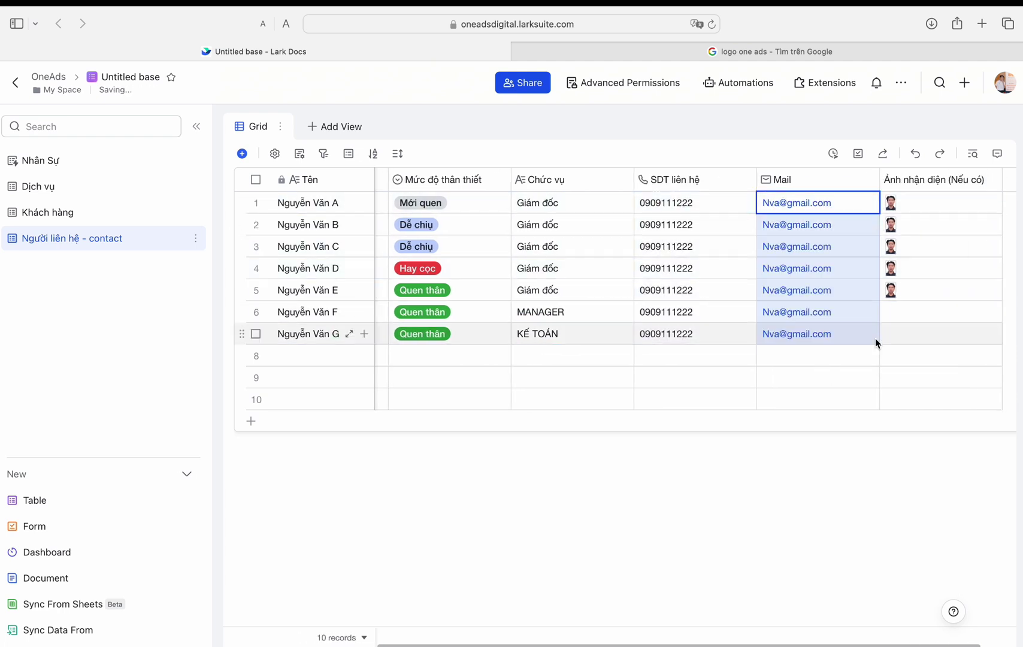
pyautogui.click(959, 290)
pyautogui.moveTo(1001, 300); pyautogui.dragTo(1001, 334)
# Step: Delete the empty records in rows 8–11 and start a new table
pyautogui.click(251, 421)
pyautogui.moveTo(256, 356); pyautogui.dragTo(276, 407)
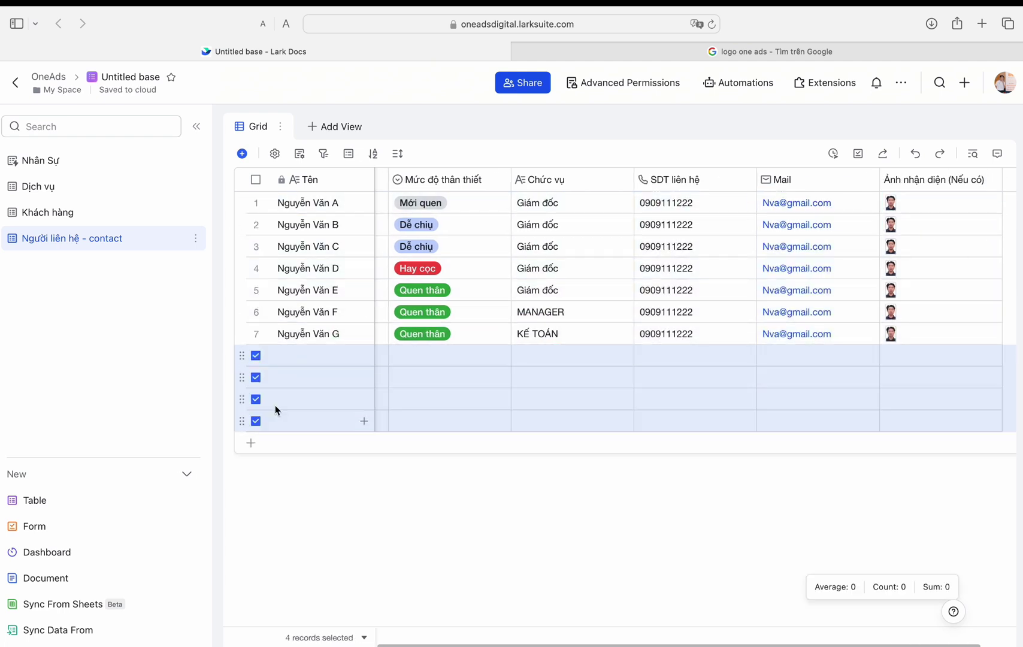
pyautogui.rightClick(291, 382)
pyautogui.click(338, 448)
pyautogui.click(60, 499)
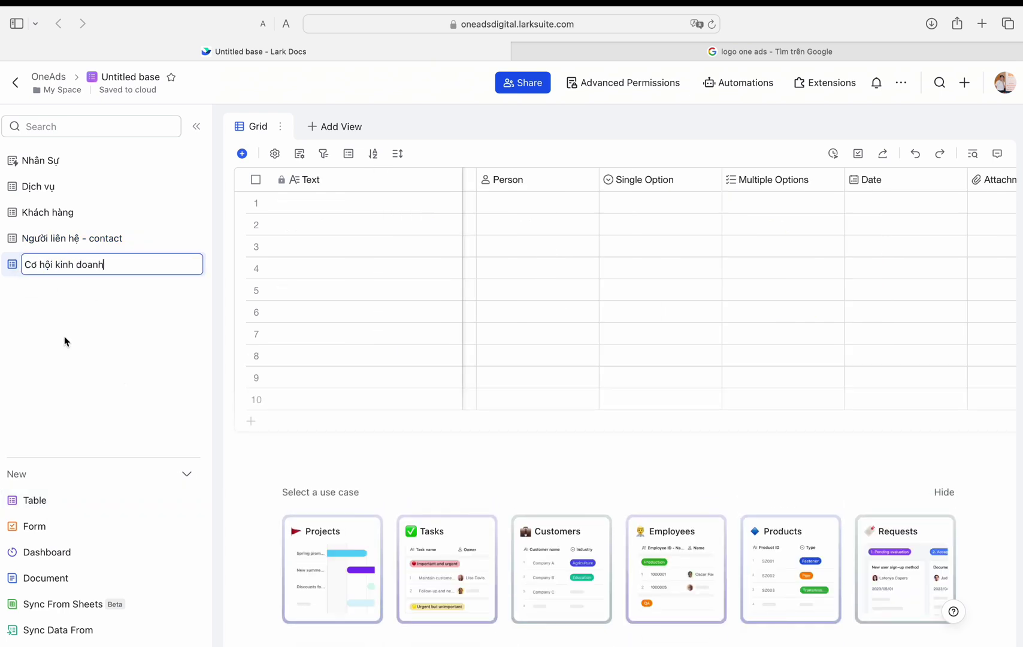
# Step: Rename the first field to Opportunity and add a two-way link field Sale to Nhân Sự
pyautogui.doubleClick(323, 182)
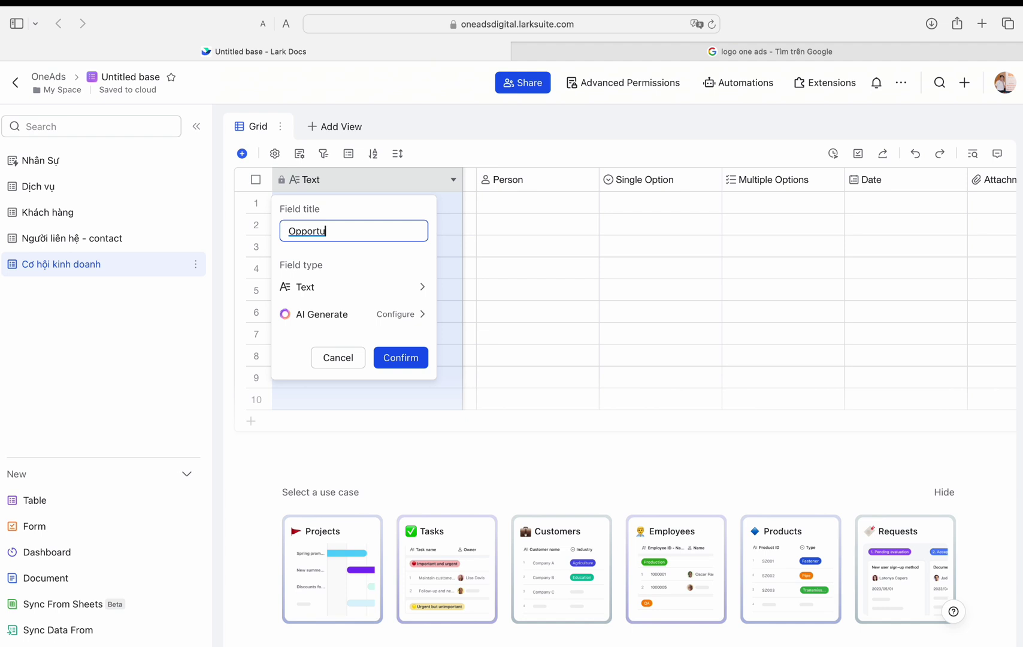
pyautogui.click(393, 368)
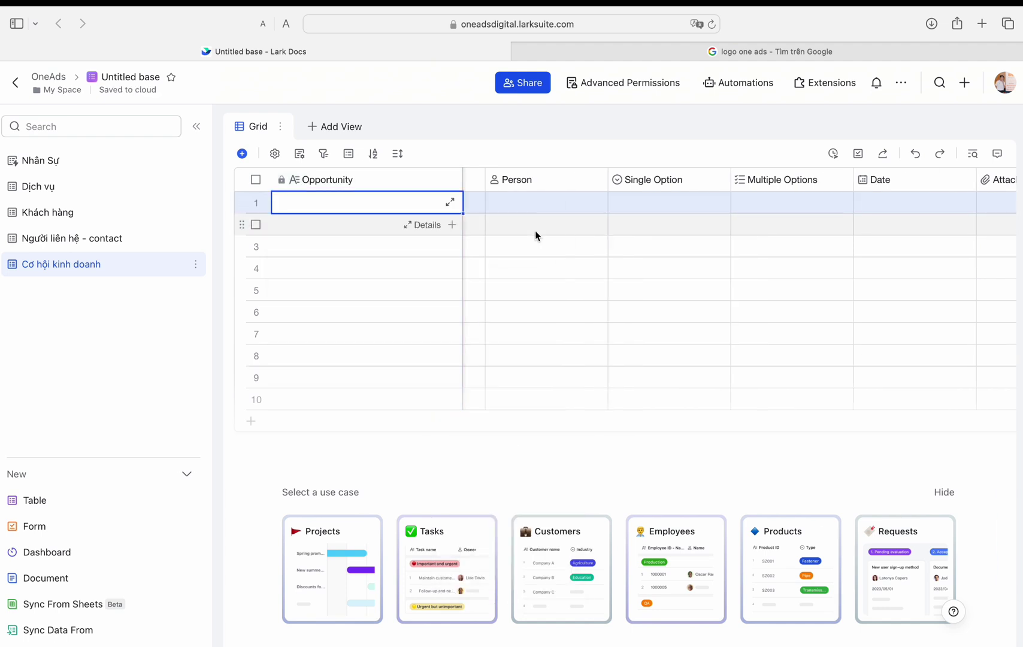
pyautogui.write('Sale')
pyautogui.click(612, 287)
pyautogui.scroll(-5, 685, 430)
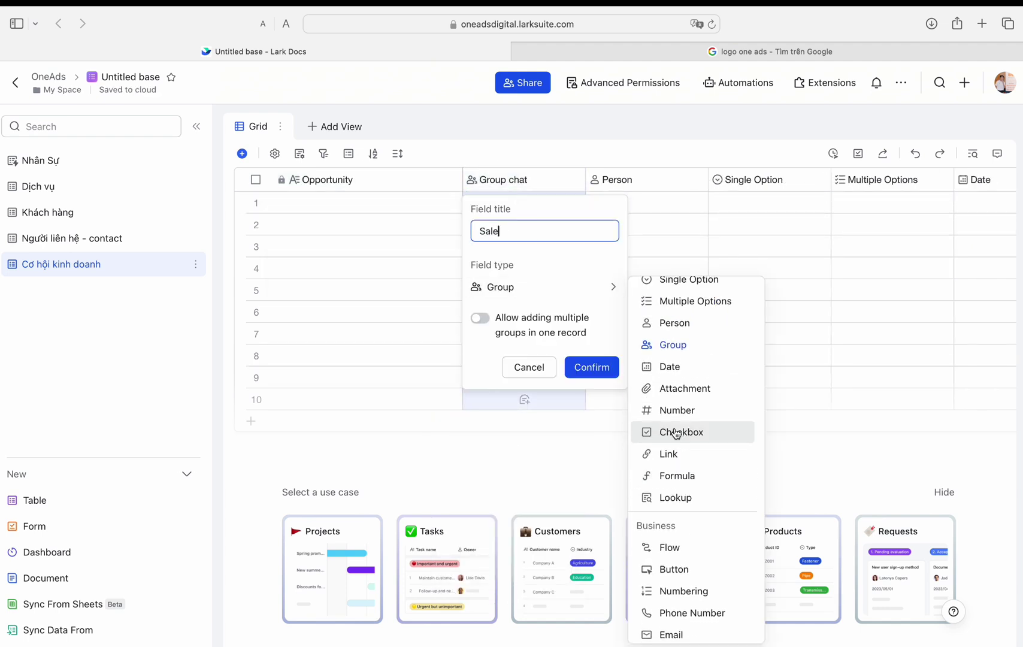
pyautogui.click(668, 529)
pyautogui.click(544, 342)
pyautogui.click(509, 368)
pyautogui.click(591, 452)
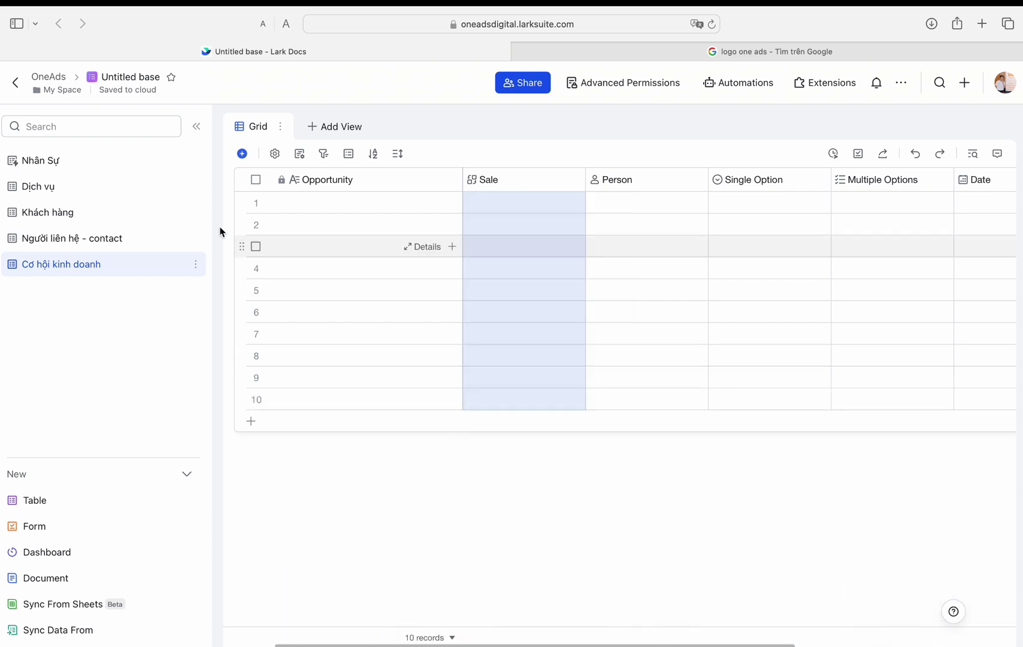
# Step: Narrow the Mã NV column in the Nhân Sự table, then return to Cơ hội kinh doanh
pyautogui.click(41, 160)
pyautogui.click(365, 181)
pyautogui.moveTo(364, 181); pyautogui.dragTo(359, 182)
pyautogui.click(72, 238)
pyautogui.click(61, 263)
# Step: Assign employee OA02 as the Sale for the first opportunity
pyautogui.click(561, 200)
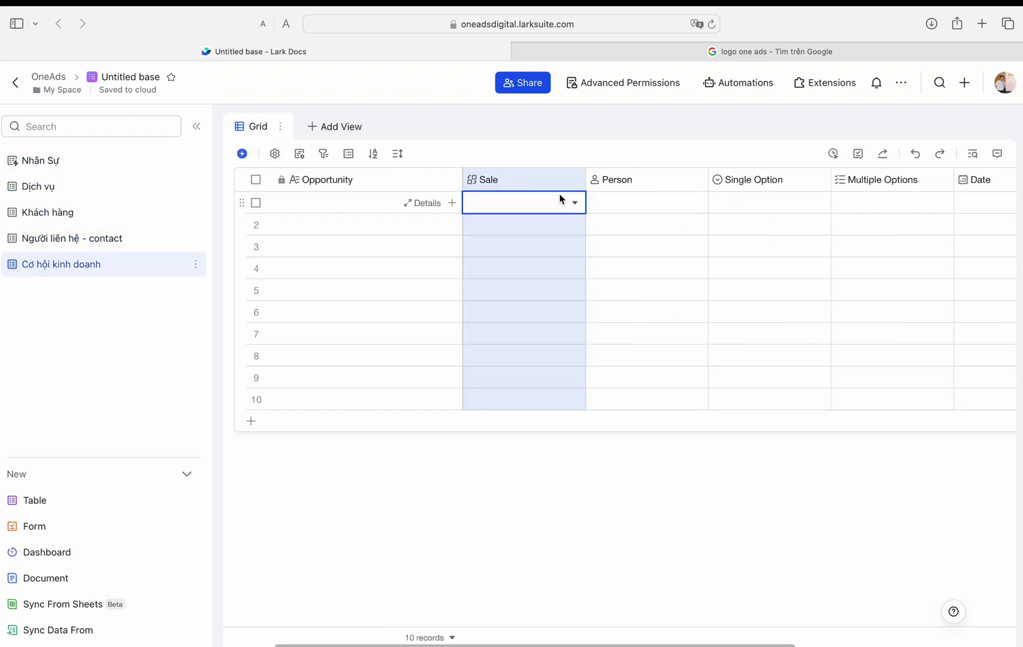
pyautogui.click(562, 201)
pyautogui.click(261, 264)
pyautogui.click(287, 276)
pyautogui.click(804, 558)
pyautogui.click(345, 209)
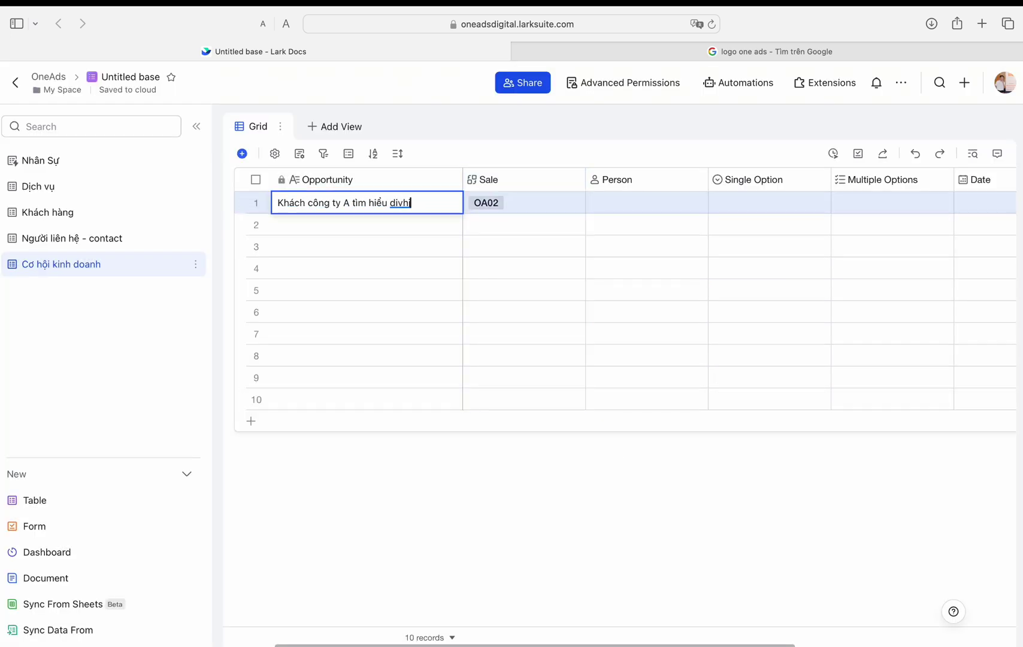
# Step: Finish the first opportunity's description and switch the table to tall rows
pyautogui.write('ds')
pyautogui.press('Return')
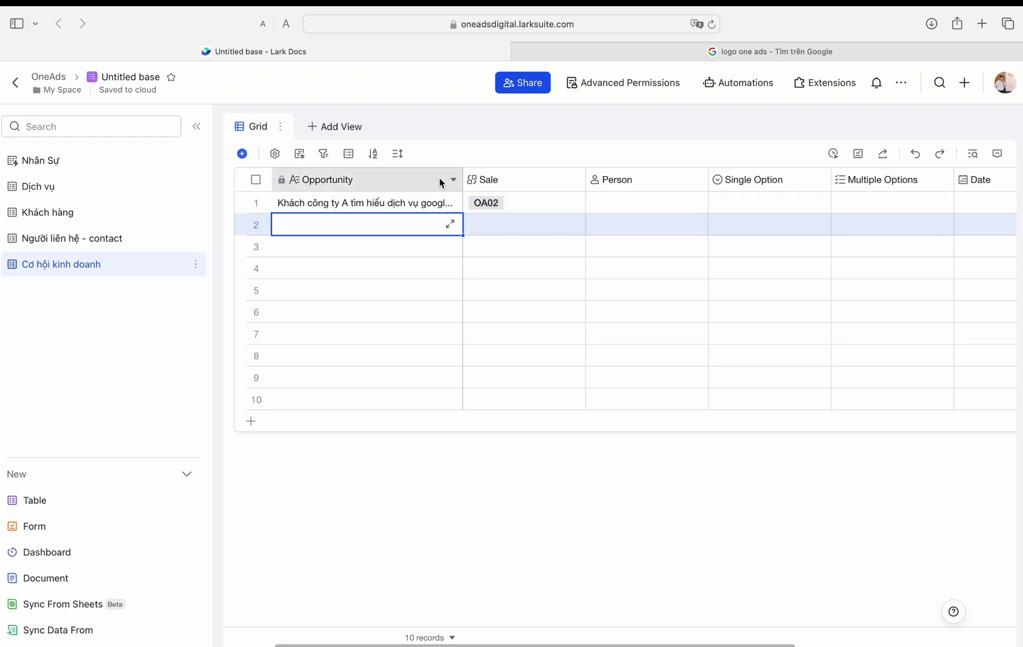
pyautogui.click(398, 153)
pyautogui.click(402, 242)
# Step: Turn Person into Trạng thái, a nine-stage single option from Gửi thông tin sale kit to Fail
pyautogui.click(624, 216)
pyautogui.doubleClick(624, 186)
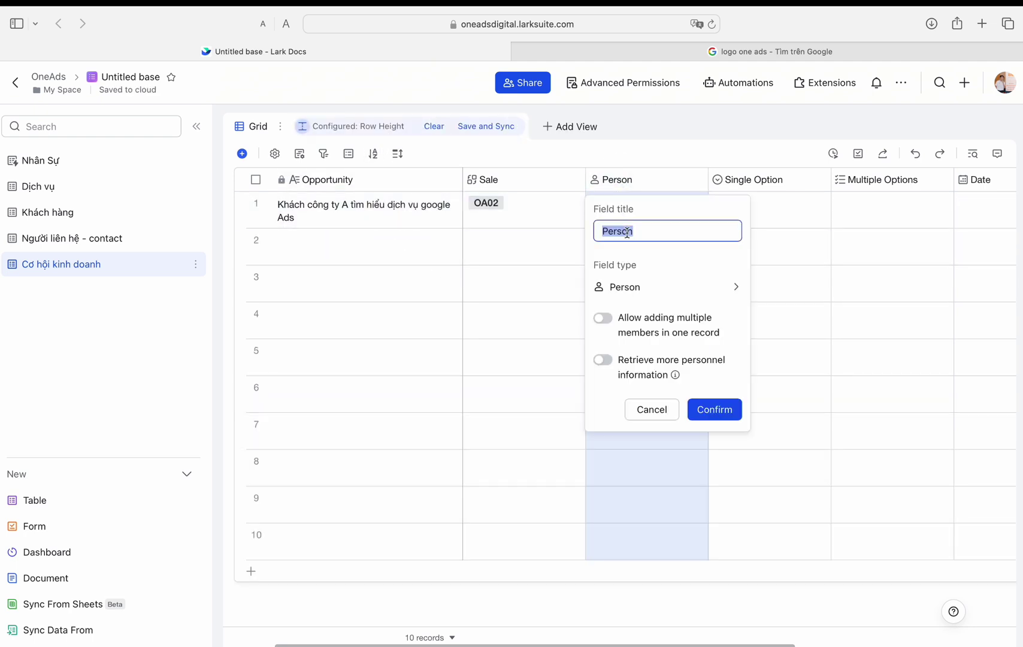
pyautogui.click(668, 287)
pyautogui.click(792, 331)
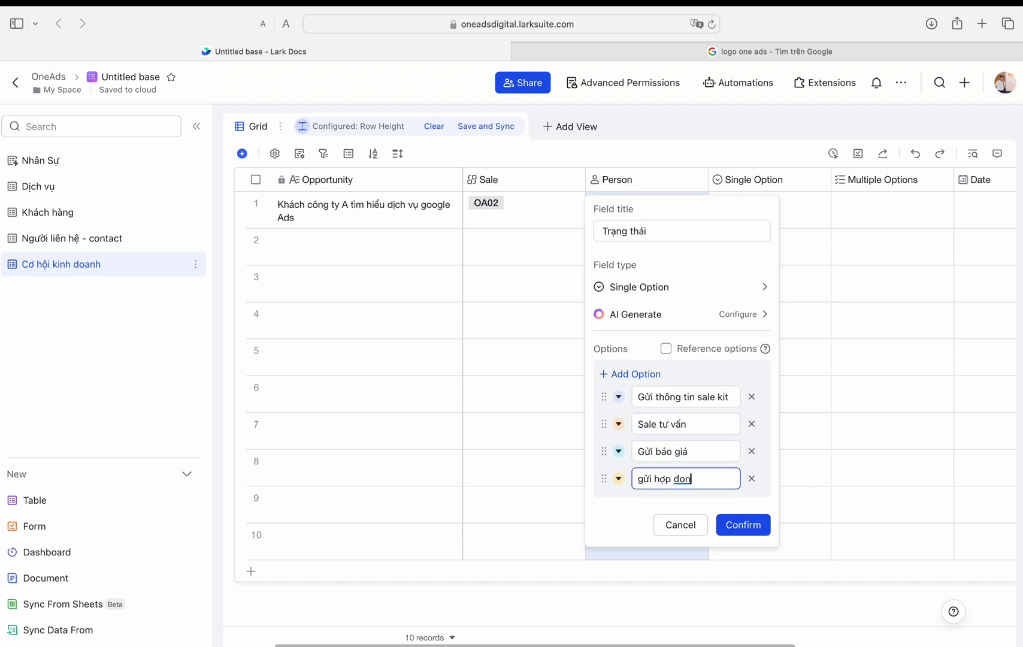
pyautogui.click(605, 373)
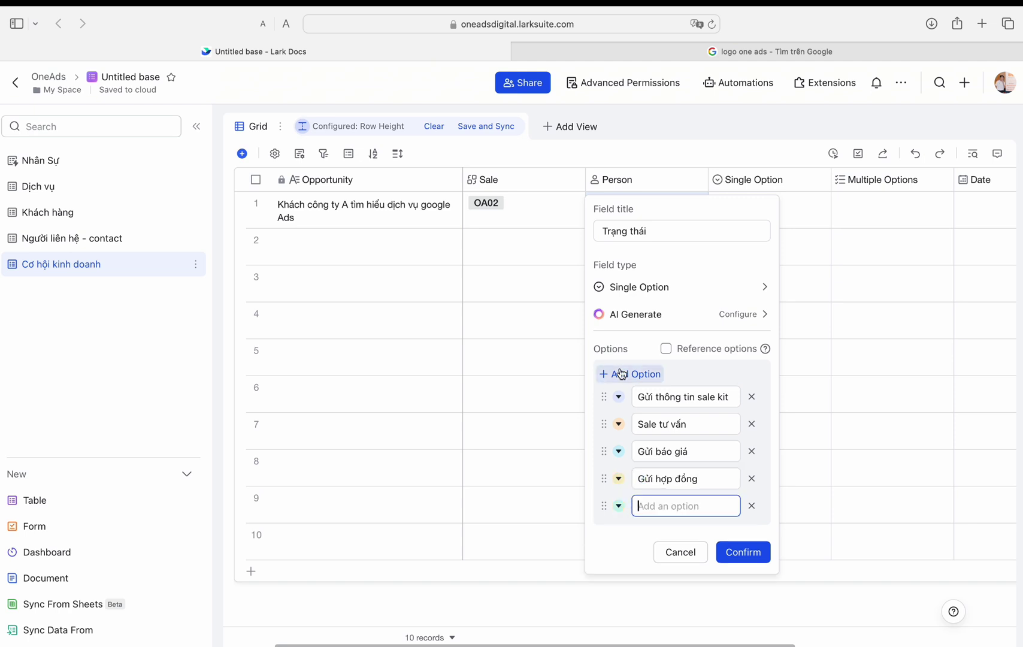
pyautogui.click(646, 506)
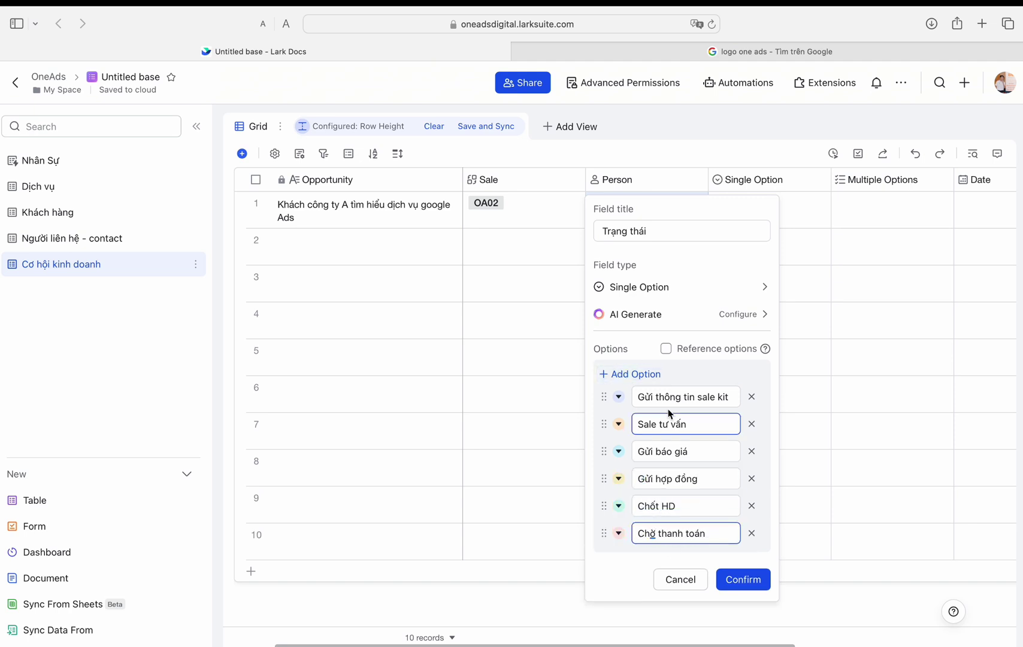
pyautogui.click(630, 374)
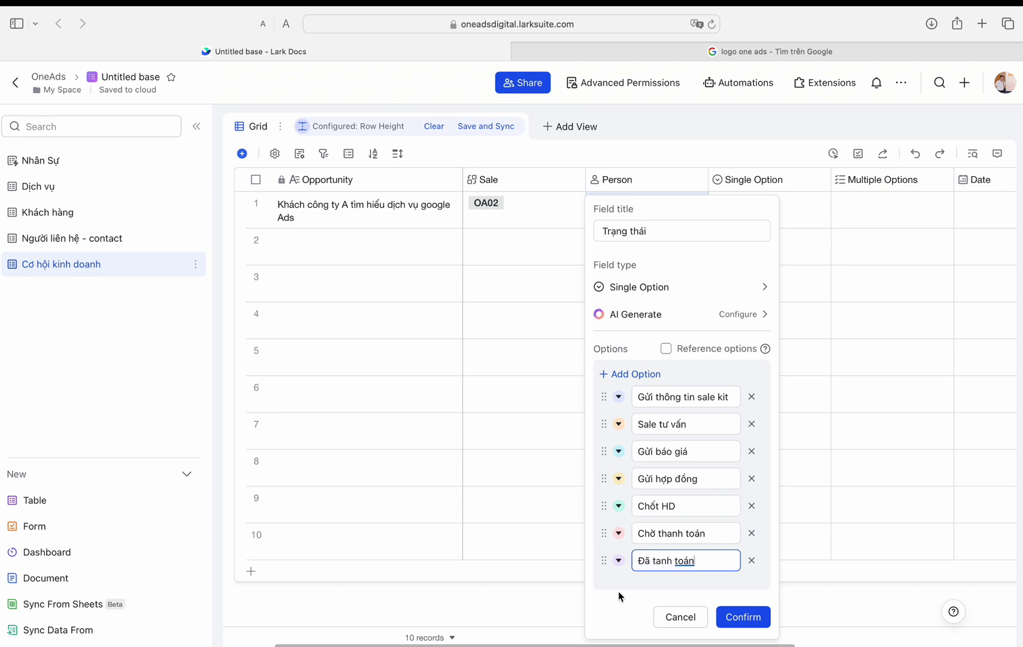
pyautogui.press('Return')
pyautogui.press('Return')
pyautogui.press('Return')
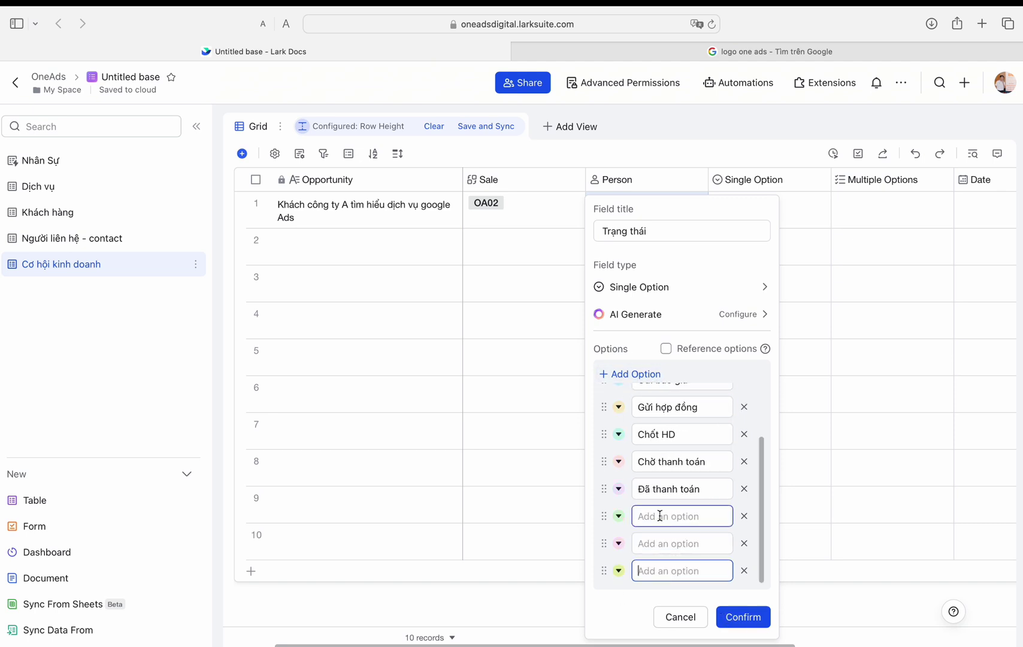
pyautogui.click(745, 571)
pyautogui.click(681, 534)
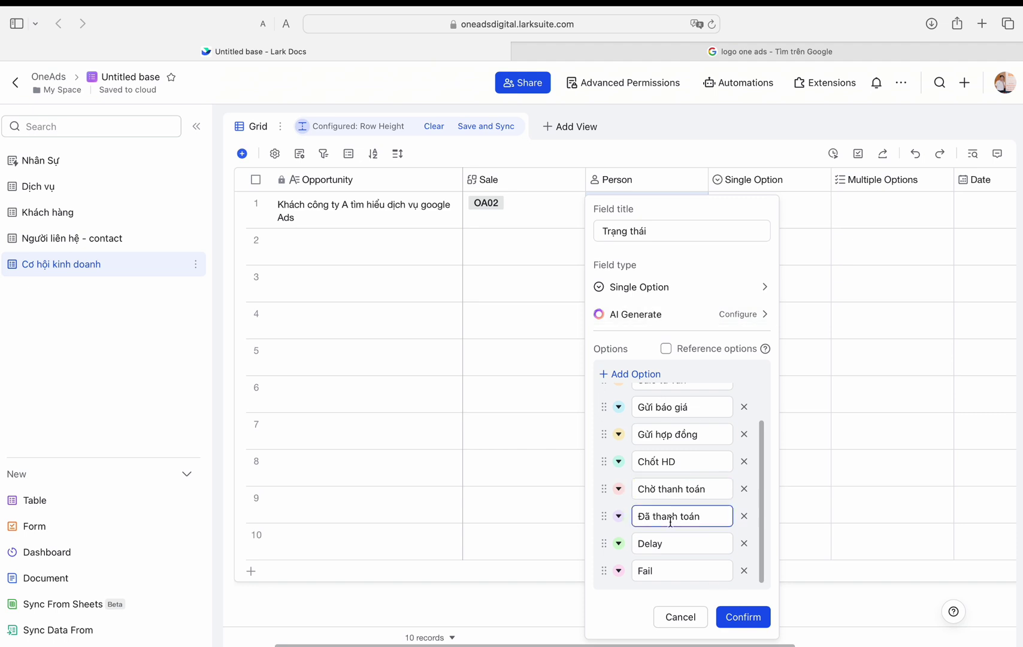
pyautogui.click(743, 617)
pyautogui.doubleClick(646, 209)
# Step: Set row 1's status, then turn Single Option into a Khách hàng two-way link field
pyautogui.click(636, 270)
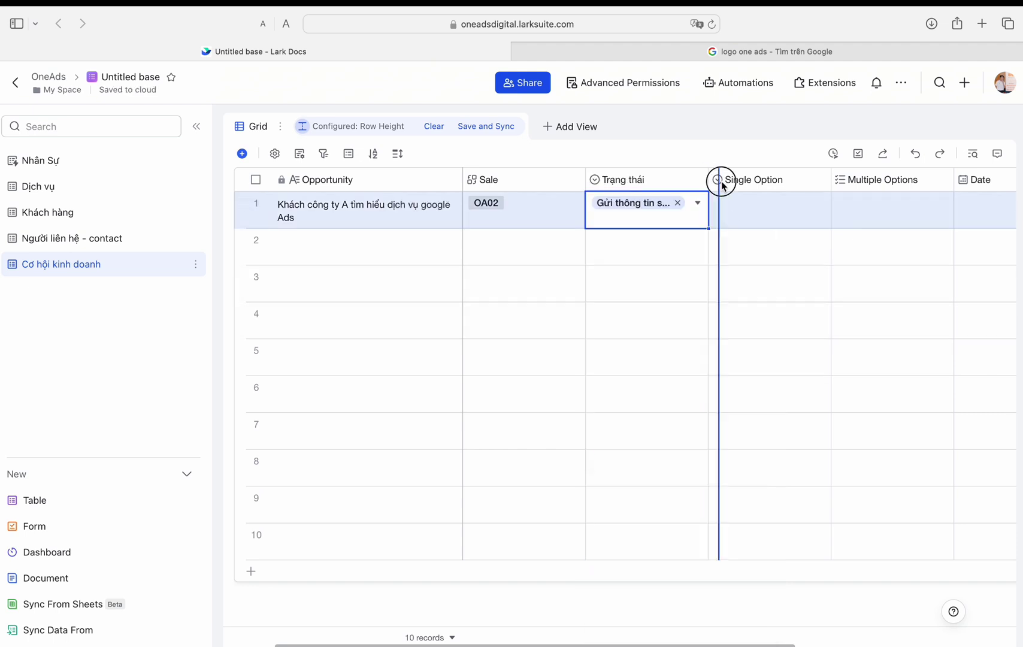
pyautogui.moveTo(721, 186); pyautogui.dragTo(727, 187)
pyautogui.doubleClick(804, 181)
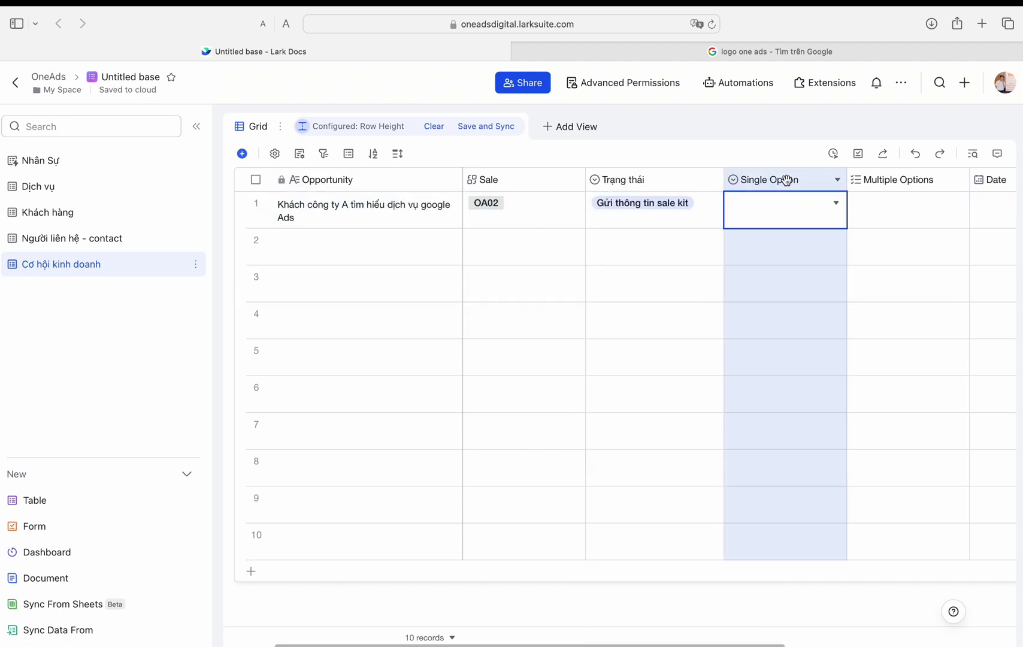
pyautogui.write('Khách hàng')
pyautogui.click(820, 287)
pyautogui.scroll(-5, 644, 468)
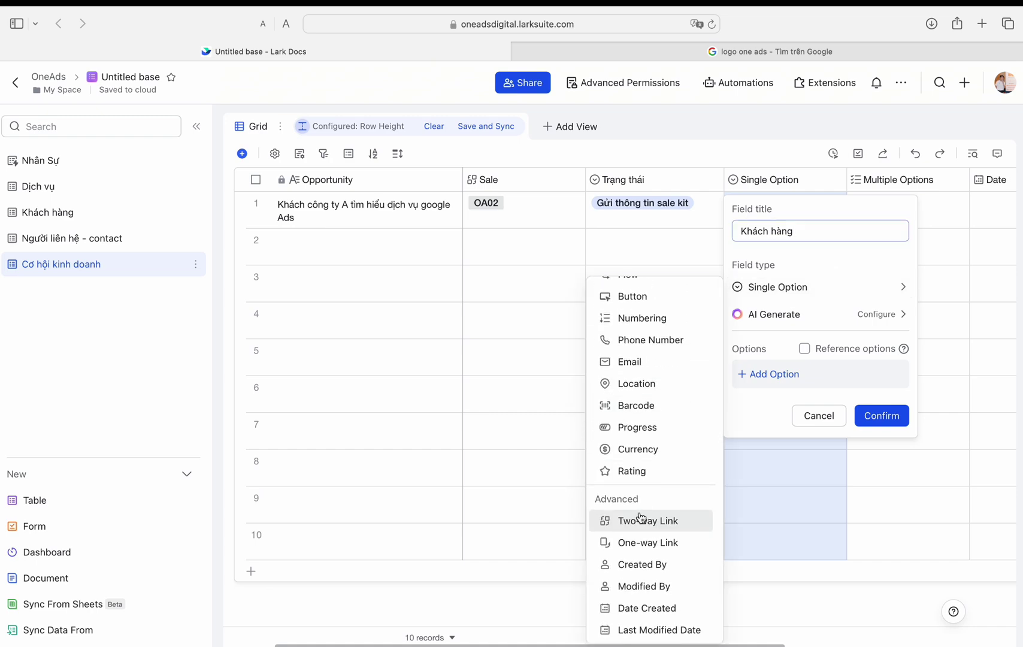
pyautogui.click(630, 518)
pyautogui.click(770, 413)
pyautogui.press('Return')
# Step: Move Khách hàng after Opportunity and link Công ty A to the first opportunity
pyautogui.moveTo(779, 180); pyautogui.dragTo(471, 191)
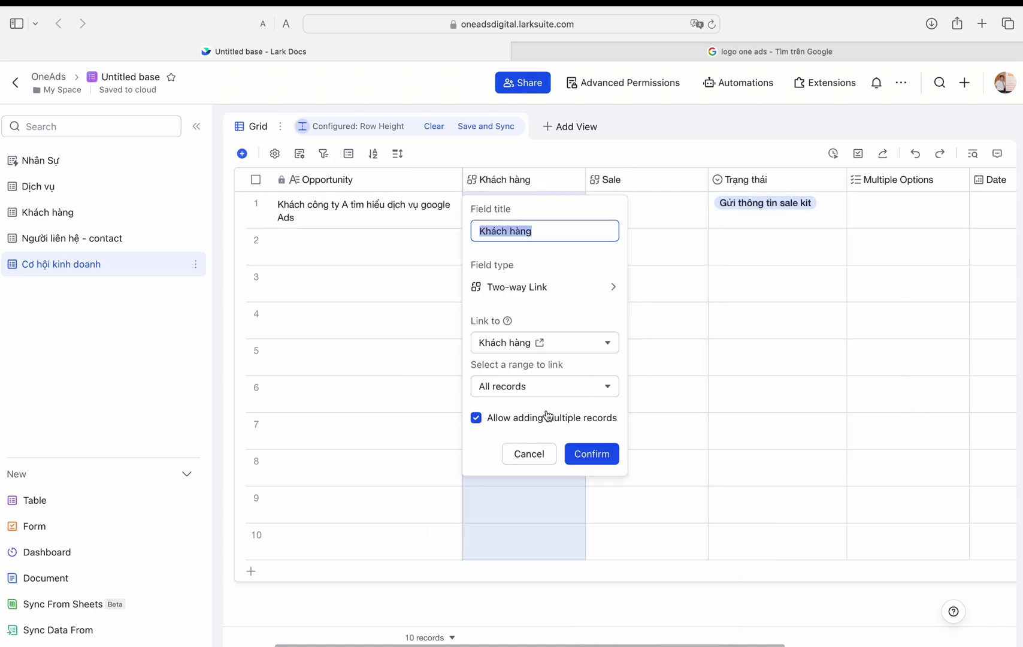
pyautogui.click(599, 450)
pyautogui.click(456, 342)
pyautogui.click(803, 470)
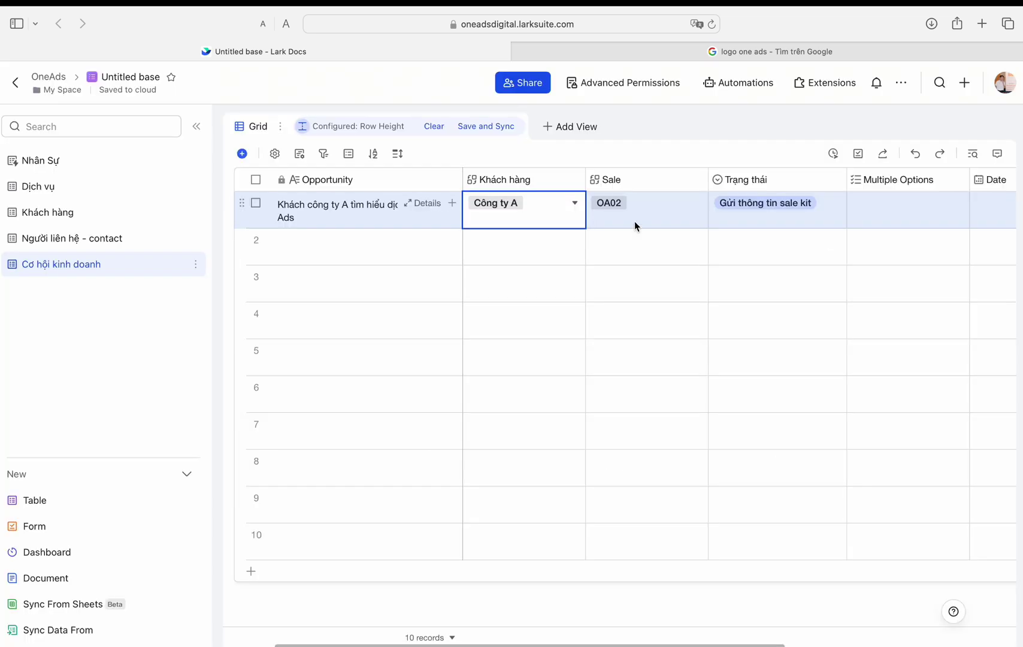
# Step: Rename the Multiple Options column to 'Doanh thu dự kiến'
pyautogui.hscroll(3, 659, 223)
pyautogui.click(712, 182)
pyautogui.doubleClick(712, 183)
pyautogui.write('doanh thu')
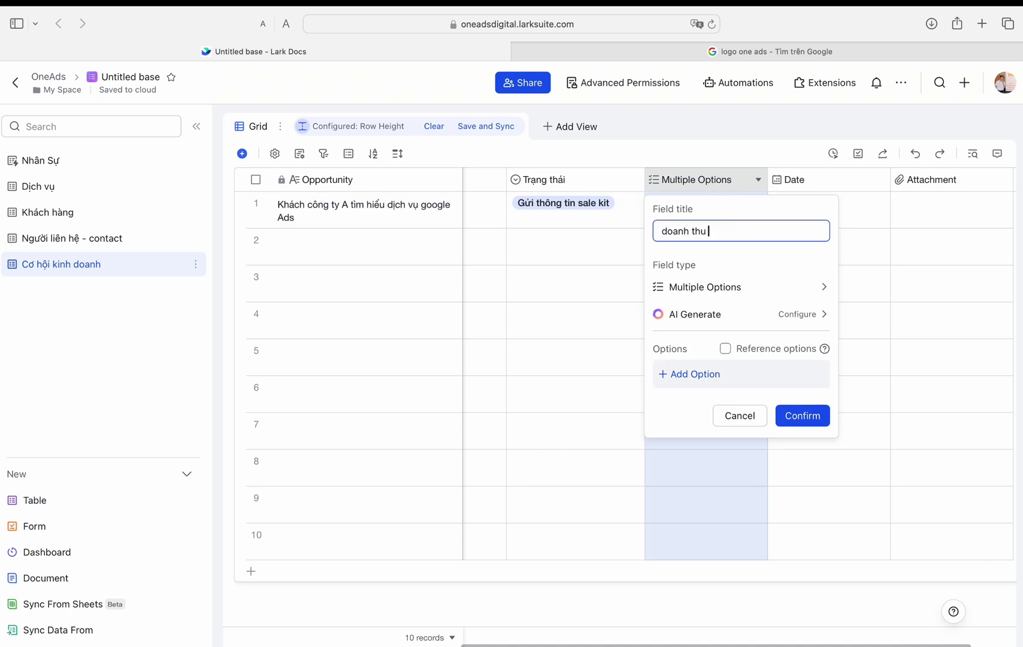
pyautogui.write(' dự kiến')
pyautogui.click(657, 228)
pyautogui.press('Delete')
pyautogui.write('D')
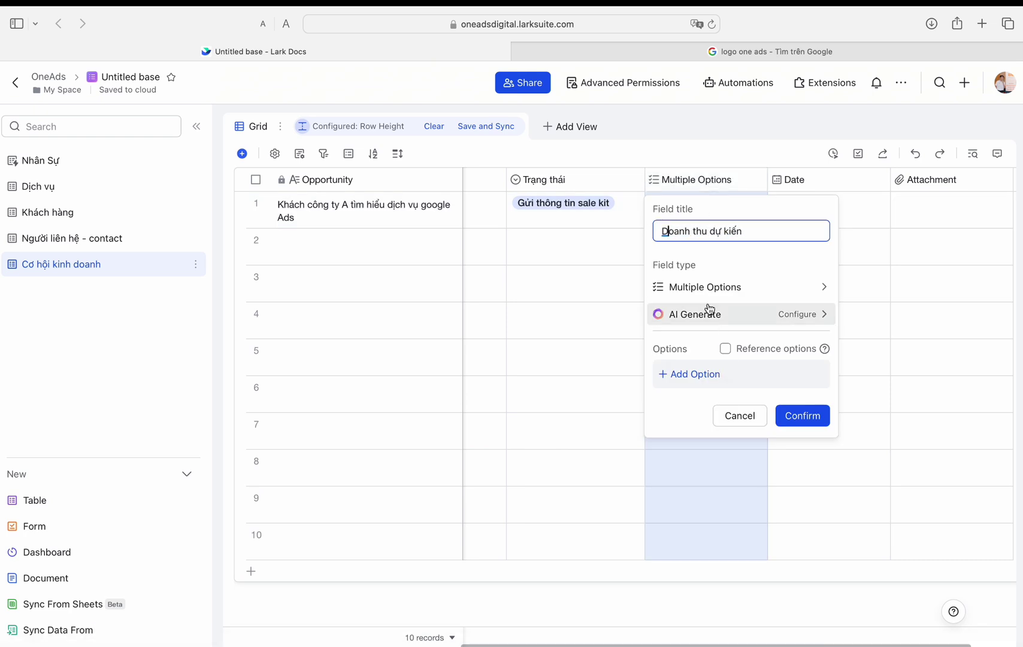
# Step: Make Doanh thu dự kiến a VND currency field with whole-number precision
pyautogui.click(719, 287)
pyautogui.scroll(-1, 891, 444)
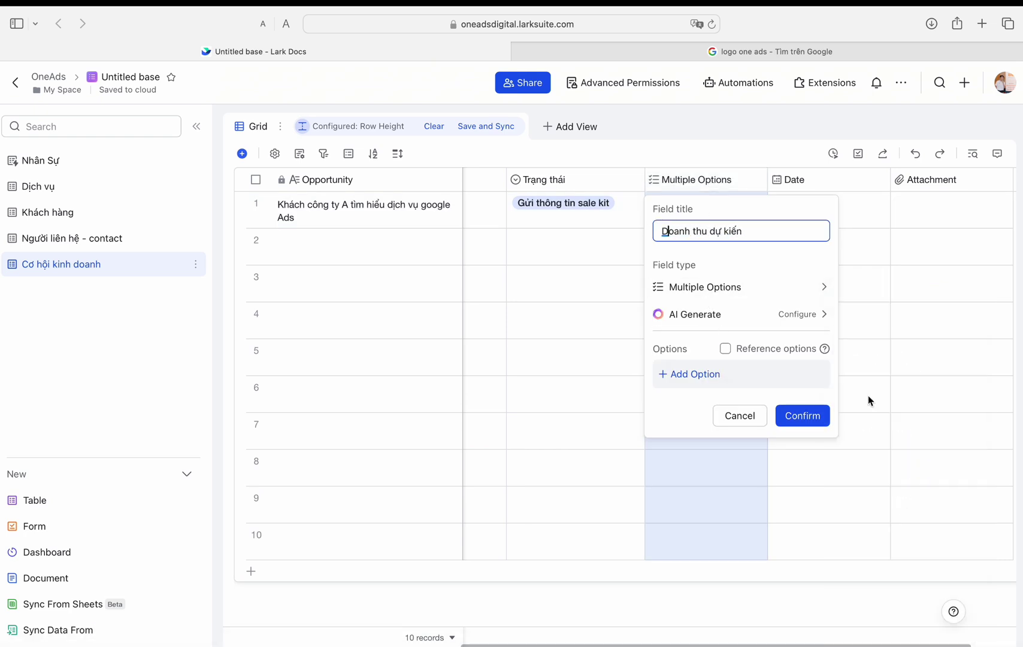
pyautogui.click(743, 287)
pyautogui.scroll(-5, 877, 393)
pyautogui.click(881, 419)
pyautogui.click(747, 344)
pyautogui.scroll(-5, 732, 514)
pyautogui.click(732, 517)
pyautogui.click(747, 398)
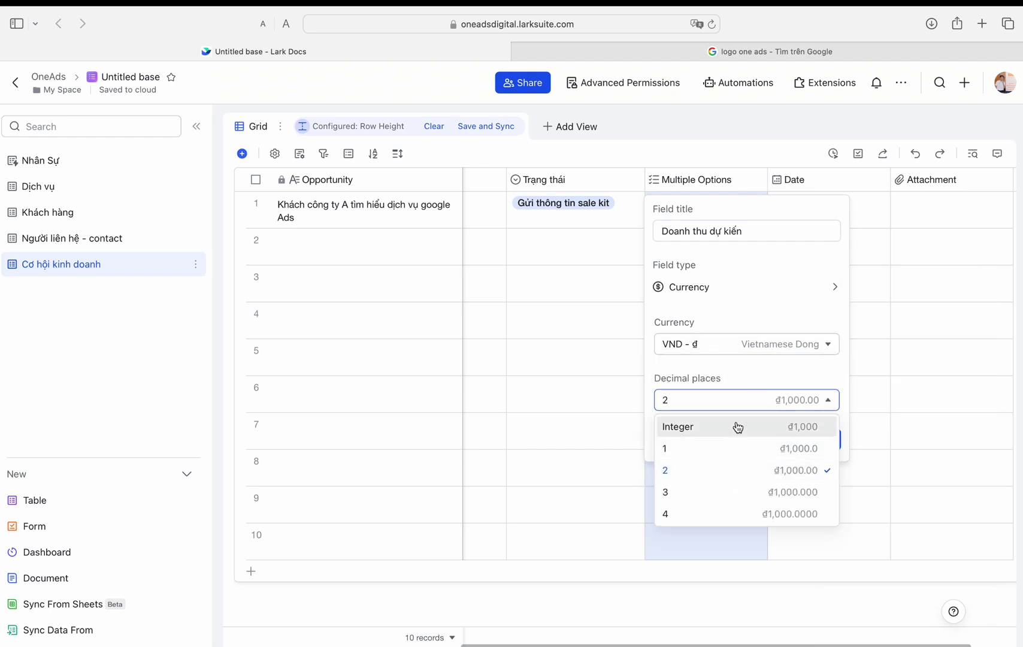
pyautogui.click(736, 425)
pyautogui.press('Return')
# Step: Duplicate Sale and turn the copy into Dịch vụ tương ứng, linked to the Dịch vụ table
pyautogui.click(698, 184)
pyautogui.click(658, 251)
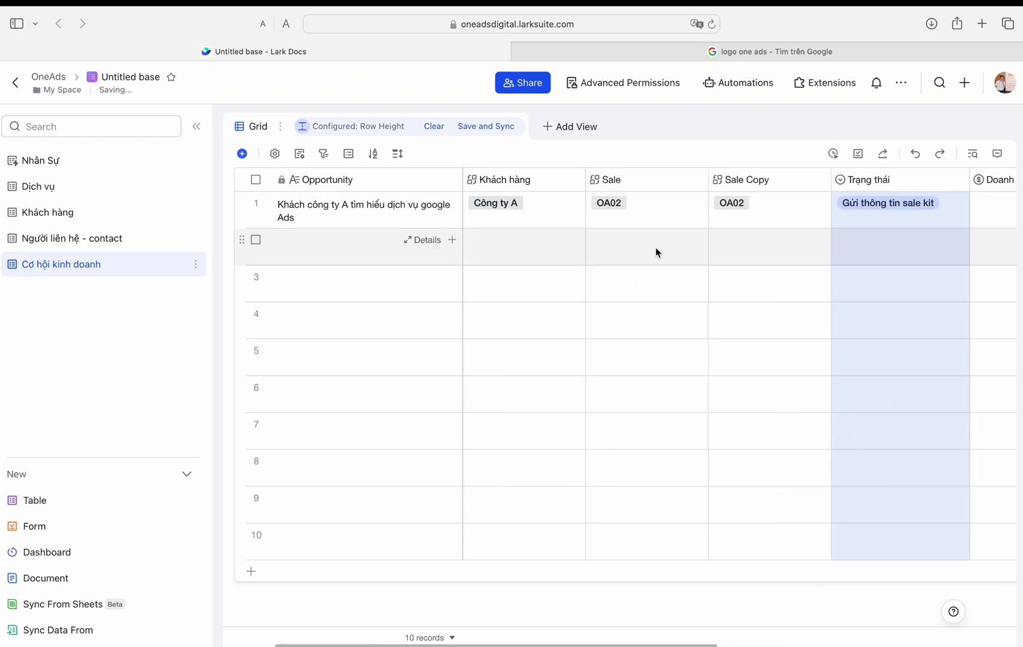
pyautogui.moveTo(640, 183); pyautogui.dragTo(763, 190)
pyautogui.doubleClick(623, 179)
pyautogui.write('di')
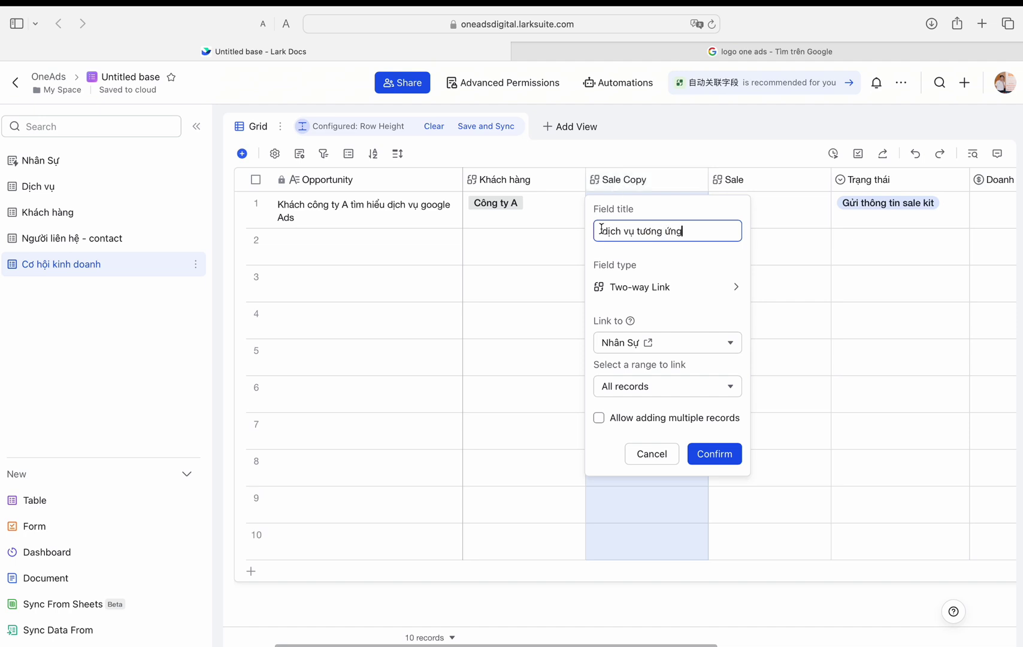
pyautogui.write('D')
pyautogui.moveTo(736, 287)
pyautogui.scroll(-5, 784, 571)
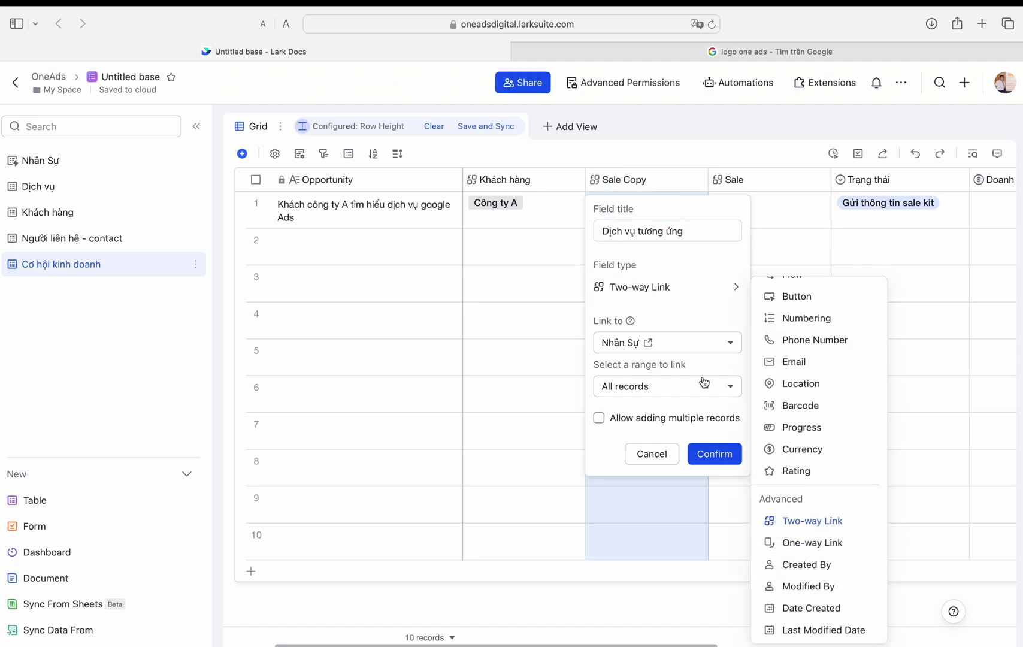
pyautogui.click(671, 342)
pyautogui.click(659, 393)
# Step: Keep Dịch vụ tương ứng linking all records and tick Google Ads for row 1
pyautogui.doubleClick(663, 177)
pyautogui.click(644, 386)
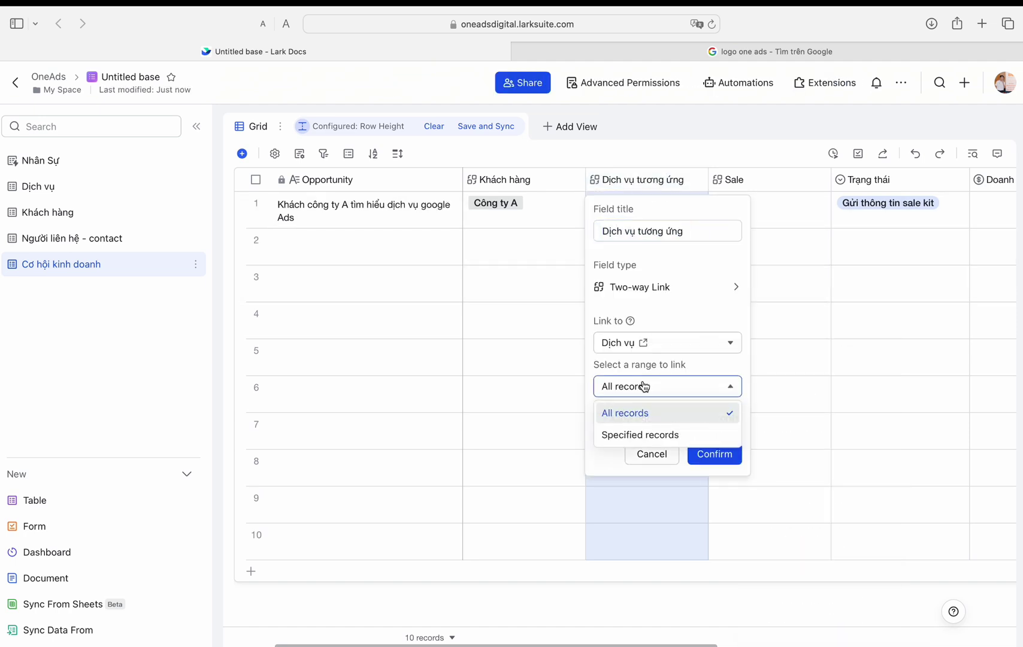
pyautogui.click(712, 459)
pyautogui.click(651, 206)
pyautogui.click(651, 206)
pyautogui.click(211, 298)
# Step: Link Google Ads to the first opportunity and rename the Date column to Ngày
pyautogui.click(804, 512)
pyautogui.hscroll(5, 773, 267)
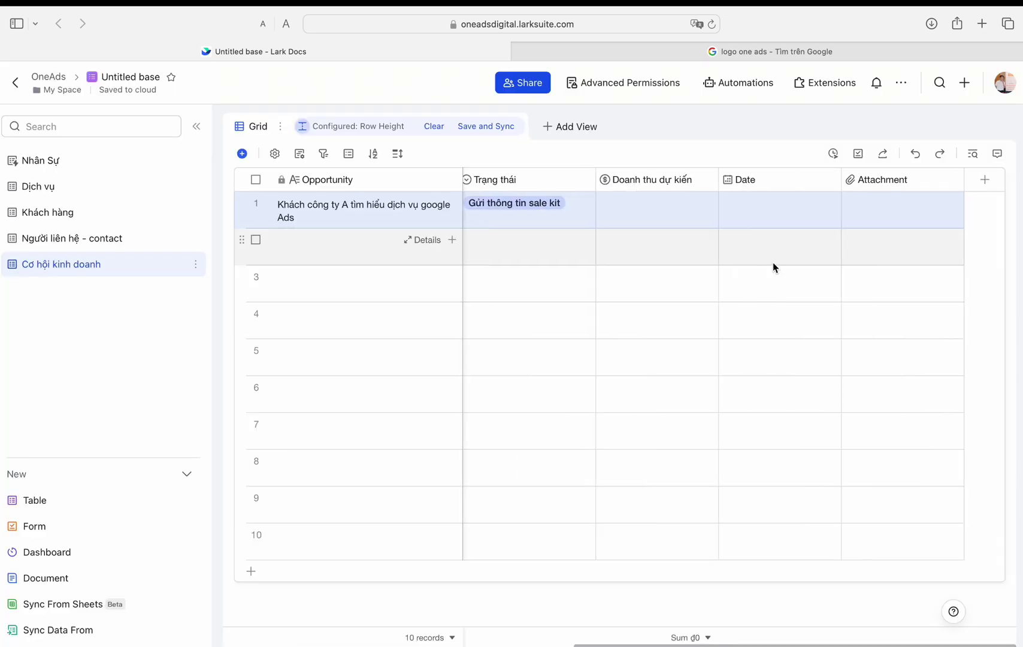
pyautogui.doubleClick(759, 180)
pyautogui.write('Ngay')
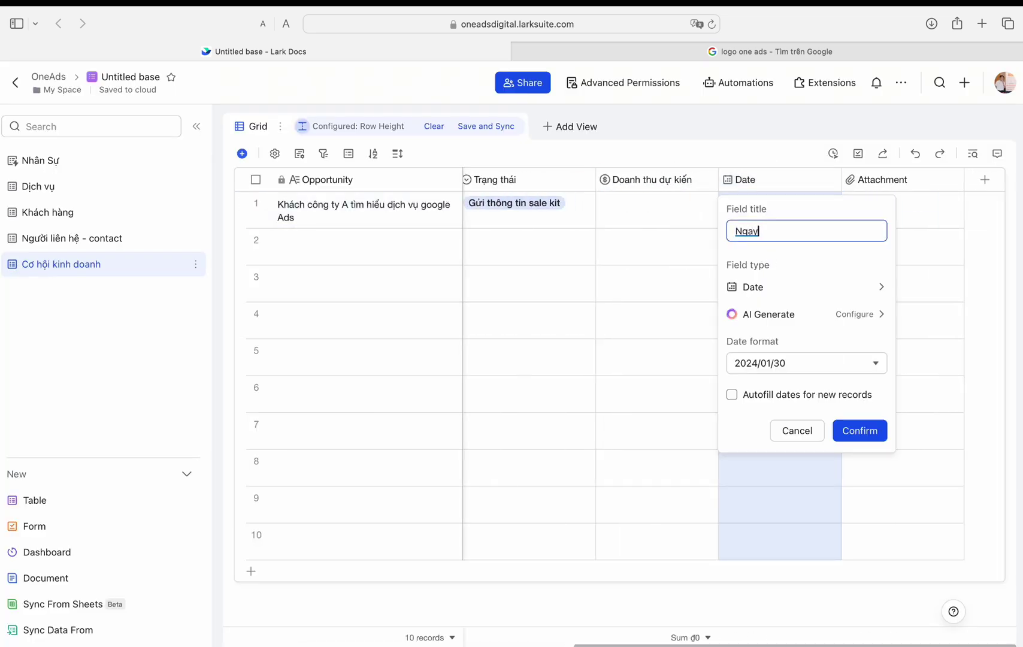
pyautogui.press('Return')
# Step: Check Ngày's date formats and move it between Sale and Trạng thái
pyautogui.doubleClick(759, 179)
pyautogui.click(807, 363)
pyautogui.click(783, 181)
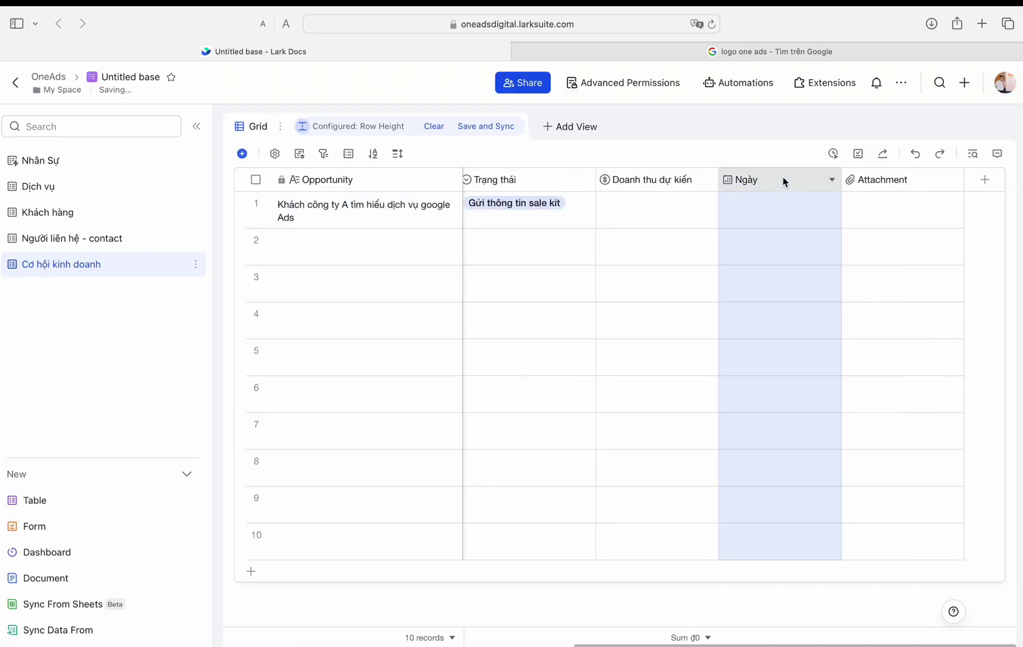
pyautogui.hscroll(-5, 623, 359)
pyautogui.moveTo(3, 167); pyautogui.dragTo(833, 197)
# Step: Date the first opportunity 07/03/2024 and place Ngày next to Doanh thu dự kiến
pyautogui.click(893, 206)
pyautogui.click(656, 311)
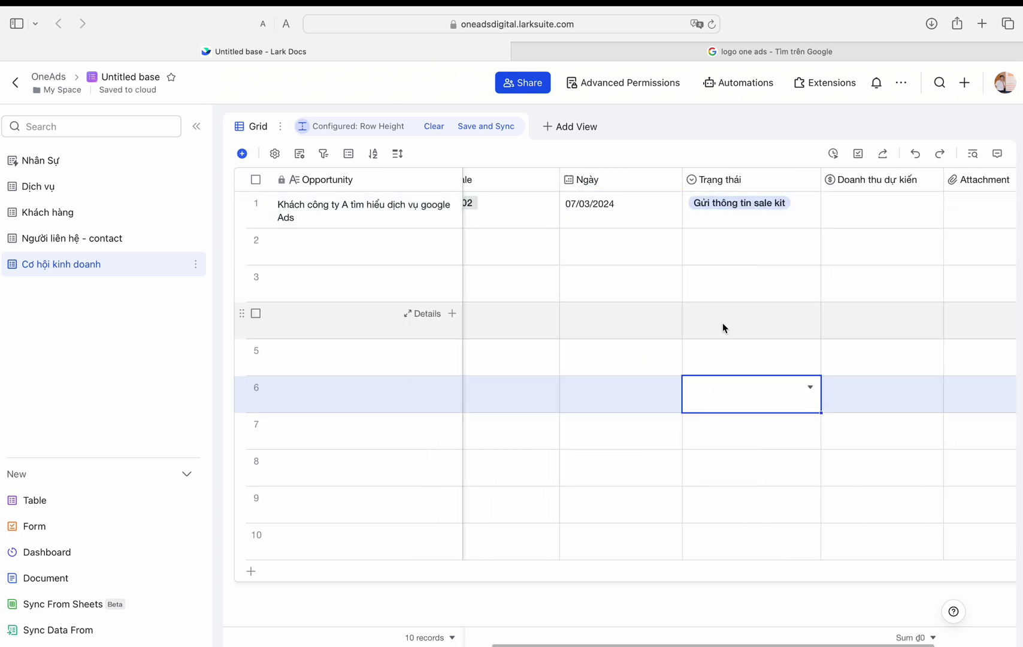
pyautogui.hscroll(1, 857, 192)
pyautogui.hscroll(-5, 582, 183)
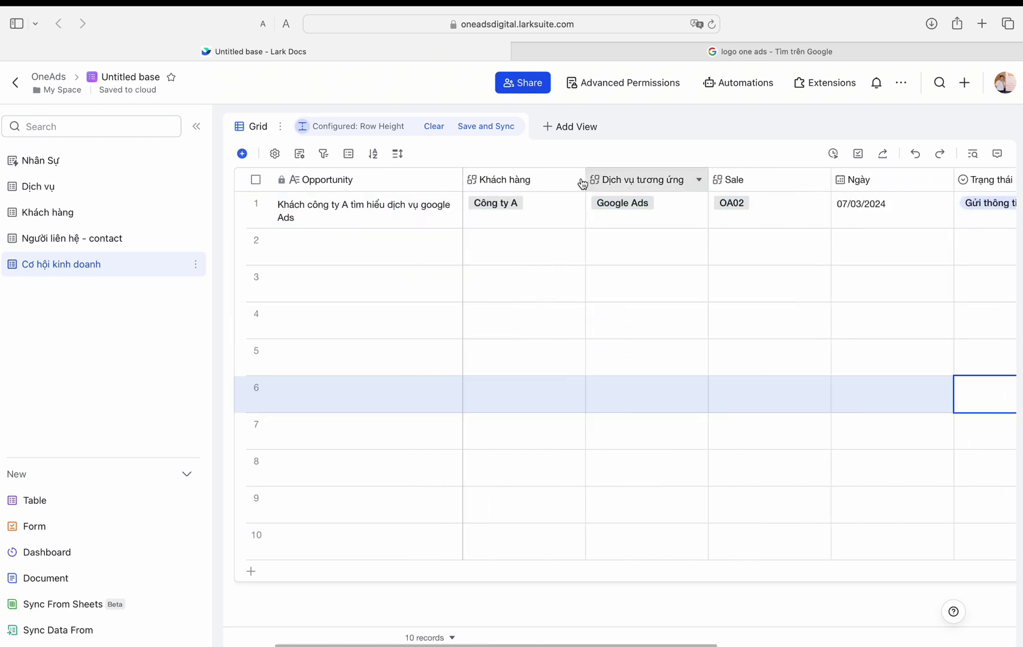
pyautogui.click(861, 183)
pyautogui.moveTo(861, 185); pyautogui.dragTo(864, 201)
# Step: Convert Attachment into a Date field titled Ngày chốt, leaving row 1 empty
pyautogui.doubleClick(931, 185)
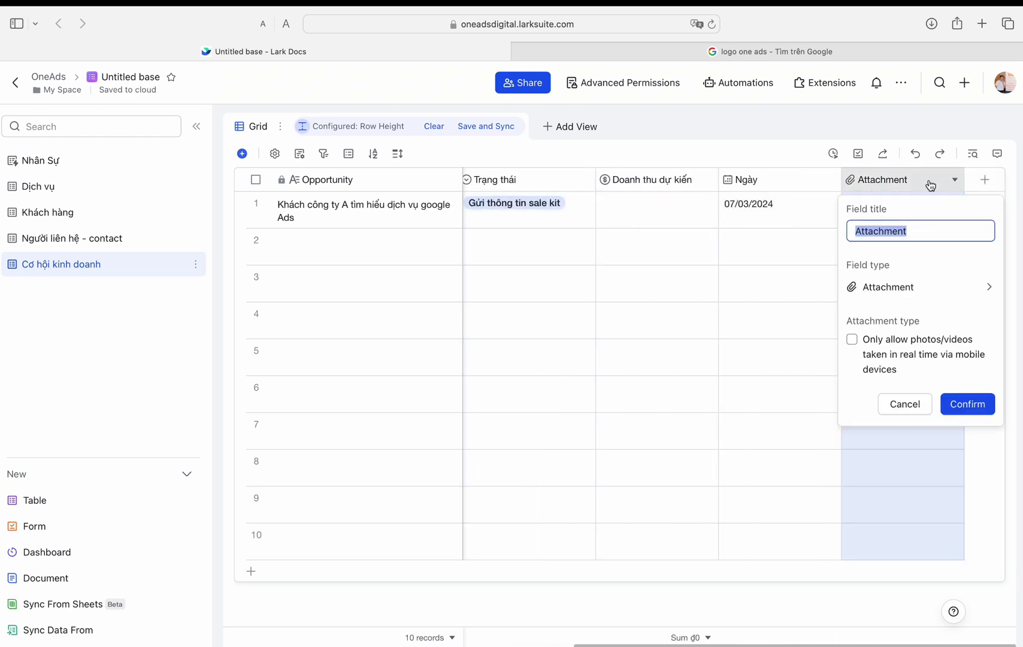
pyautogui.write('Ngày chốt')
pyautogui.click(920, 287)
pyautogui.click(745, 420)
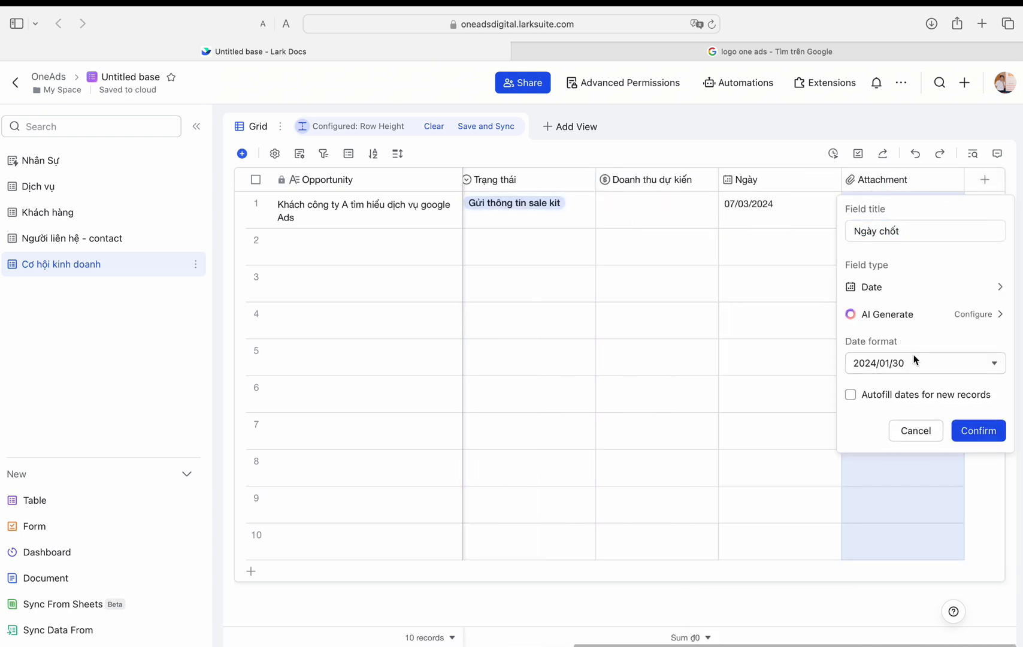
pyautogui.click(978, 430)
pyautogui.click(911, 207)
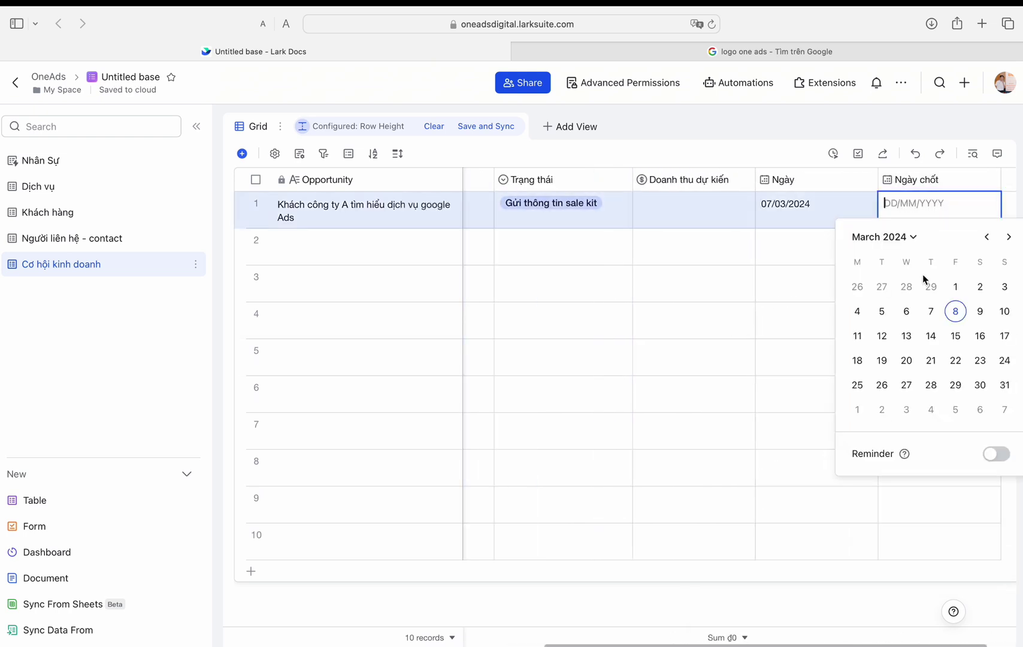
pyautogui.click(868, 321)
# Step: Select and delete all the empty rows below the first opportunity
pyautogui.hscroll(-5, 719, 269)
pyautogui.click(256, 240)
pyautogui.keyDown('shift'); pyautogui.click(256, 534); pyautogui.keyUp('shift')
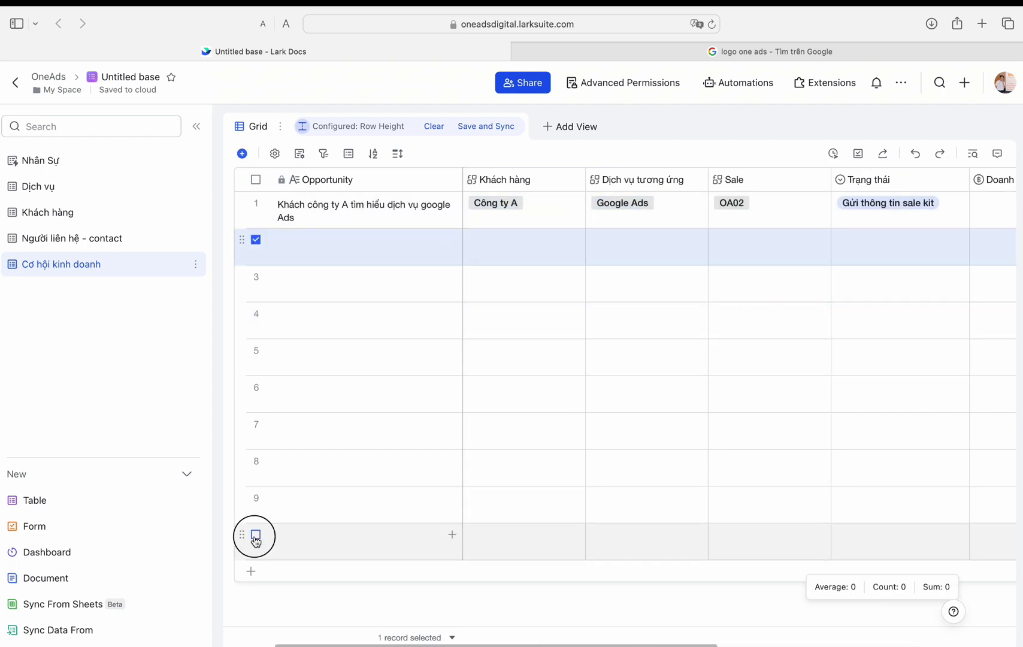
pyautogui.press('Delete')
# Step: Create a table named Tương tác khách hàng and rename its Text column to Tương tác
pyautogui.click(34, 500)
pyautogui.press('Return')
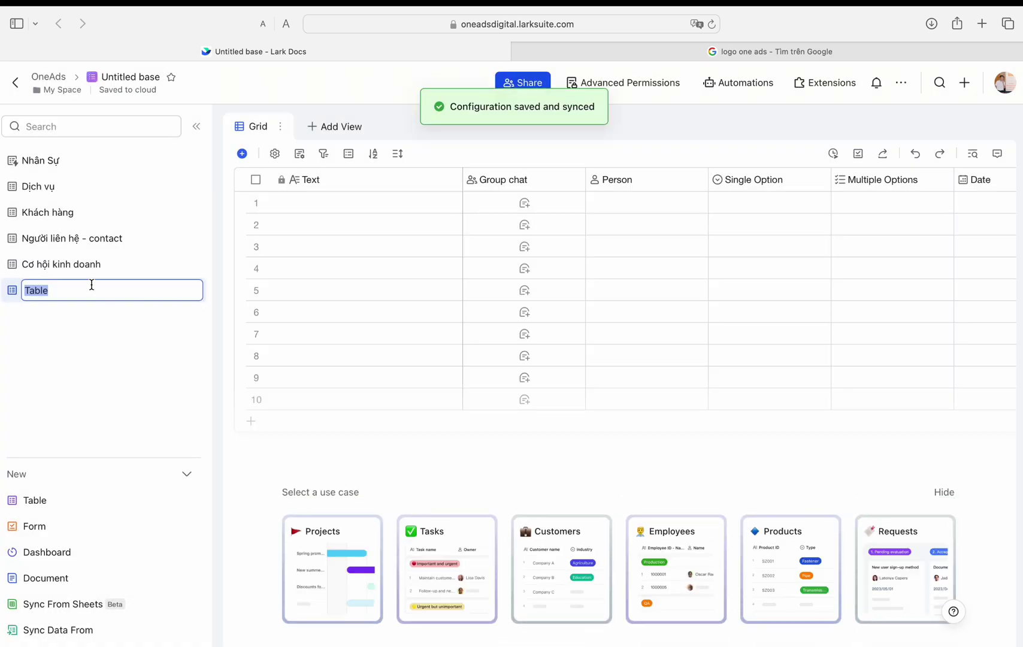
pyautogui.write('Tương tác khách hàng')
pyautogui.press('Return')
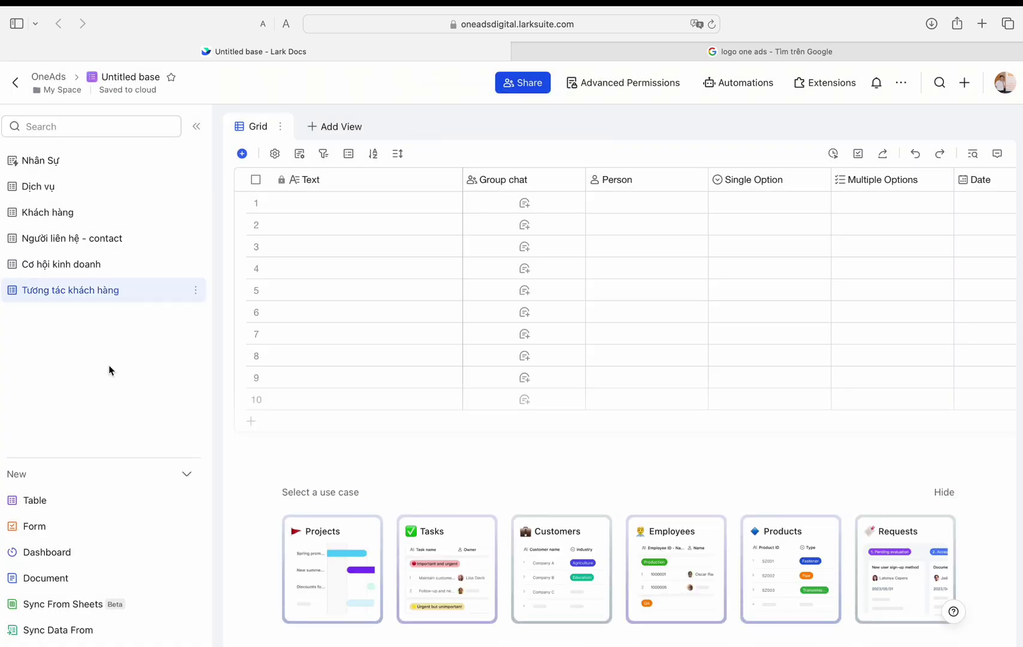
pyautogui.doubleClick(318, 180)
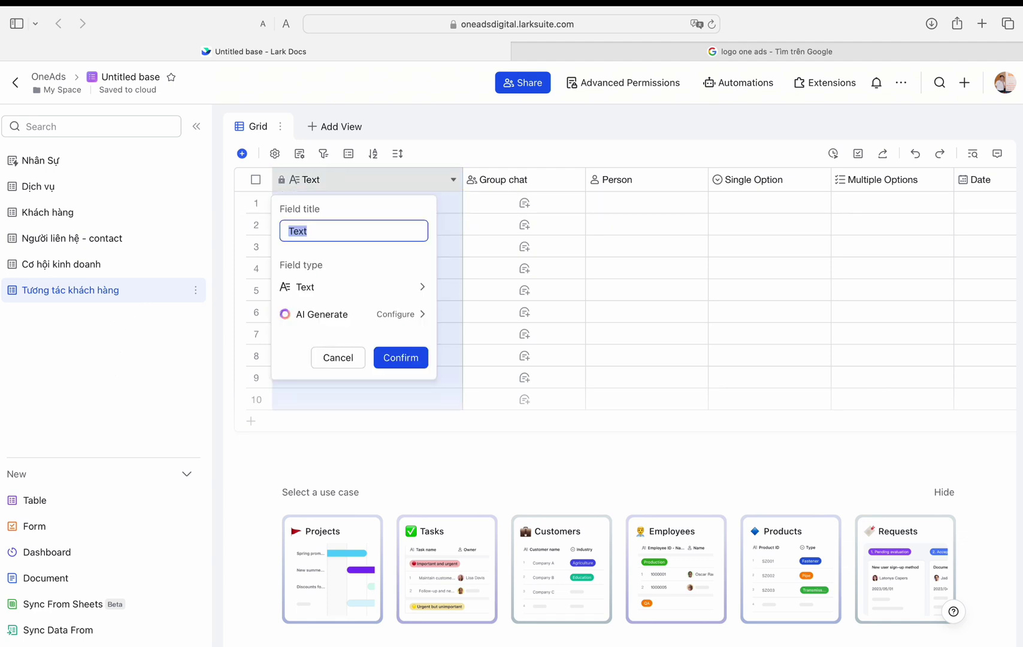
pyautogui.write('tương tacs')
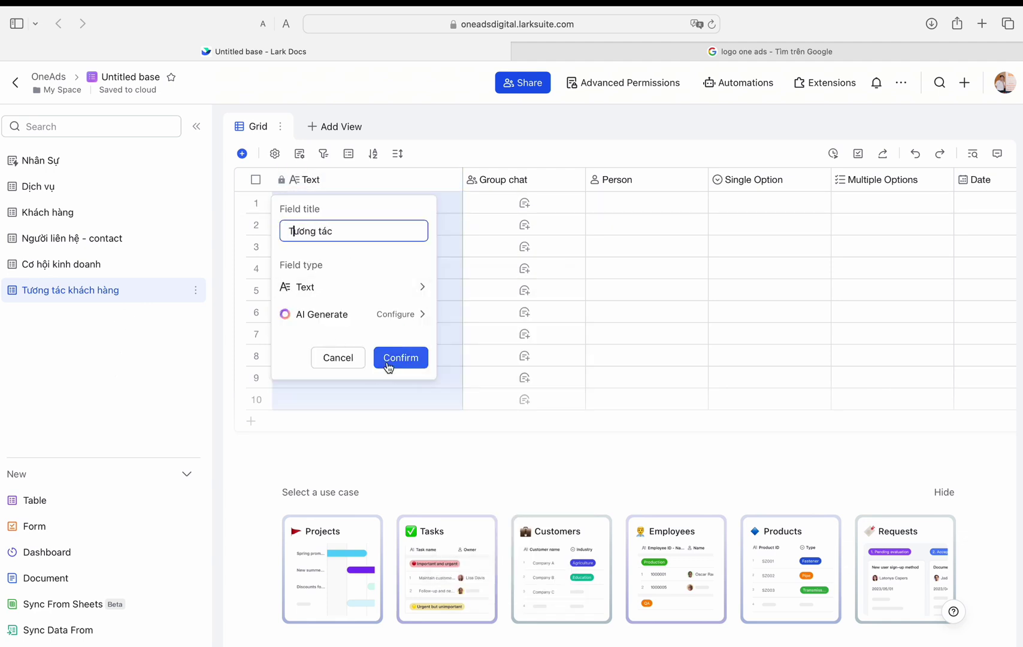
pyautogui.click(389, 367)
# Step: Make Group chat a single-option Loại tương tác with Tư vấn thông tin, Hợp đồng, Deal phí, Chốt HD, Thanh toán
pyautogui.doubleClick(528, 180)
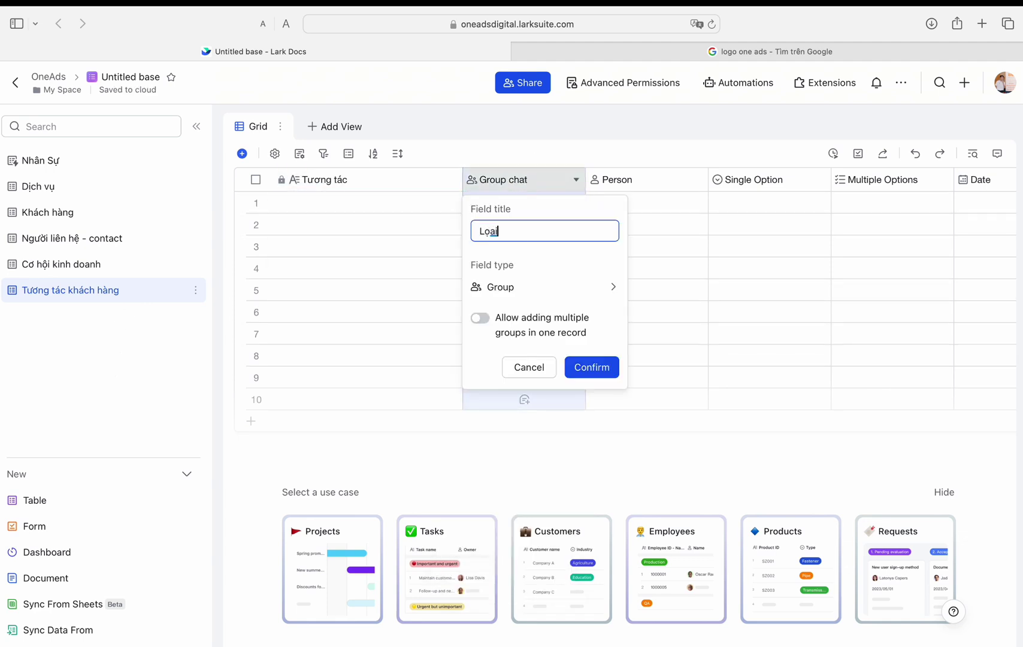
pyautogui.write('Loại tương tác')
pyautogui.click(599, 287)
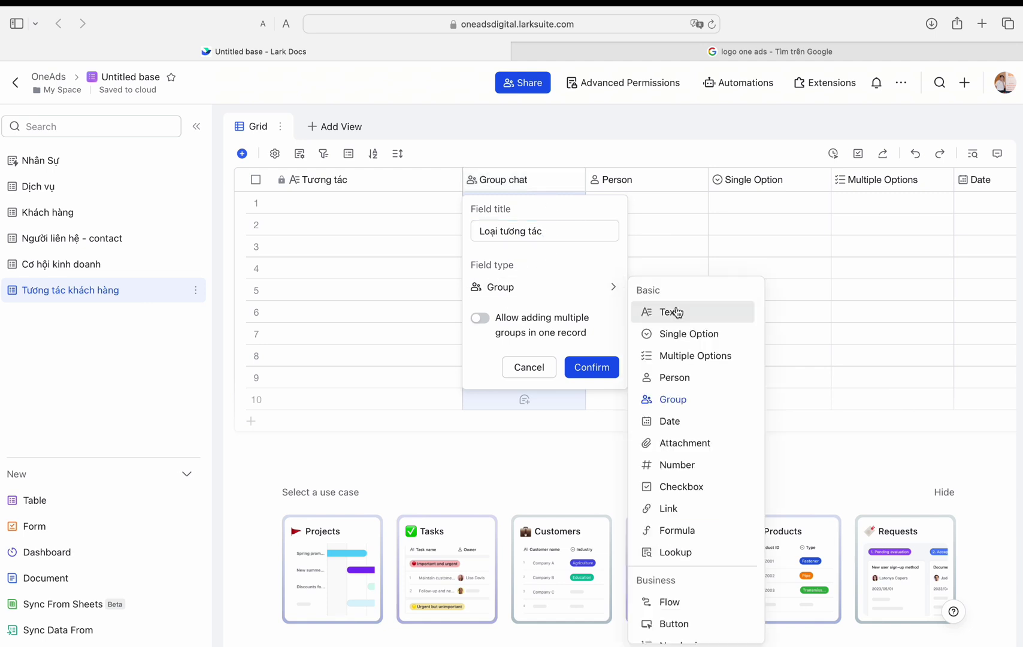
pyautogui.click(680, 334)
pyautogui.click(532, 397)
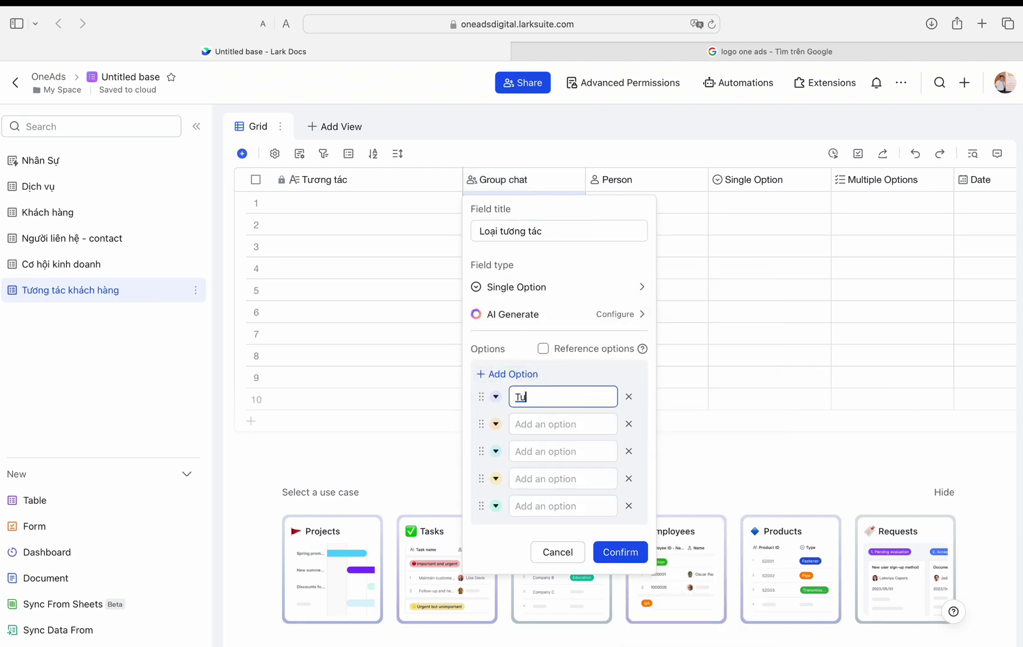
pyautogui.click(547, 424)
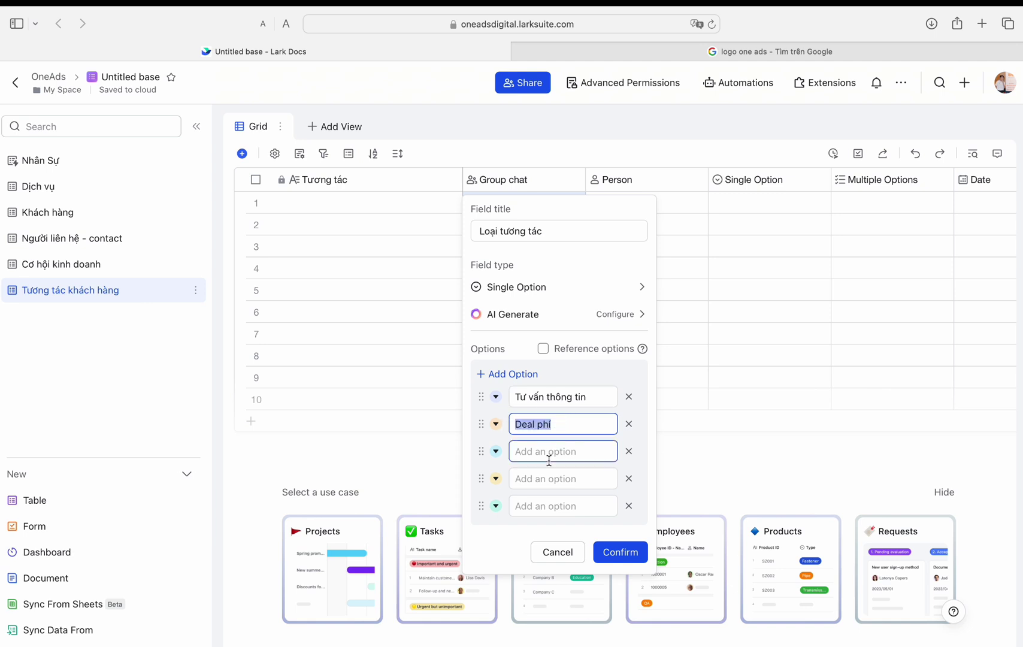
pyautogui.write('Deal phí')
pyautogui.click(547, 423)
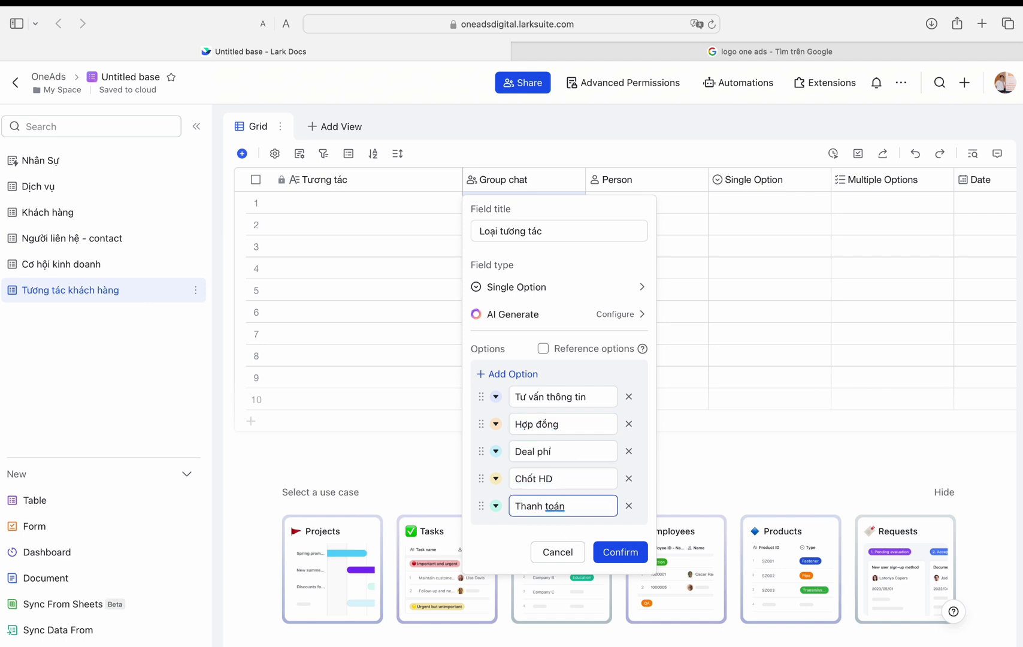
pyautogui.click(620, 552)
pyautogui.click(624, 182)
pyautogui.doubleClick(623, 182)
# Step: Turn Person into a single-option field named Kênh tương tác
pyautogui.write('Kênh ut')
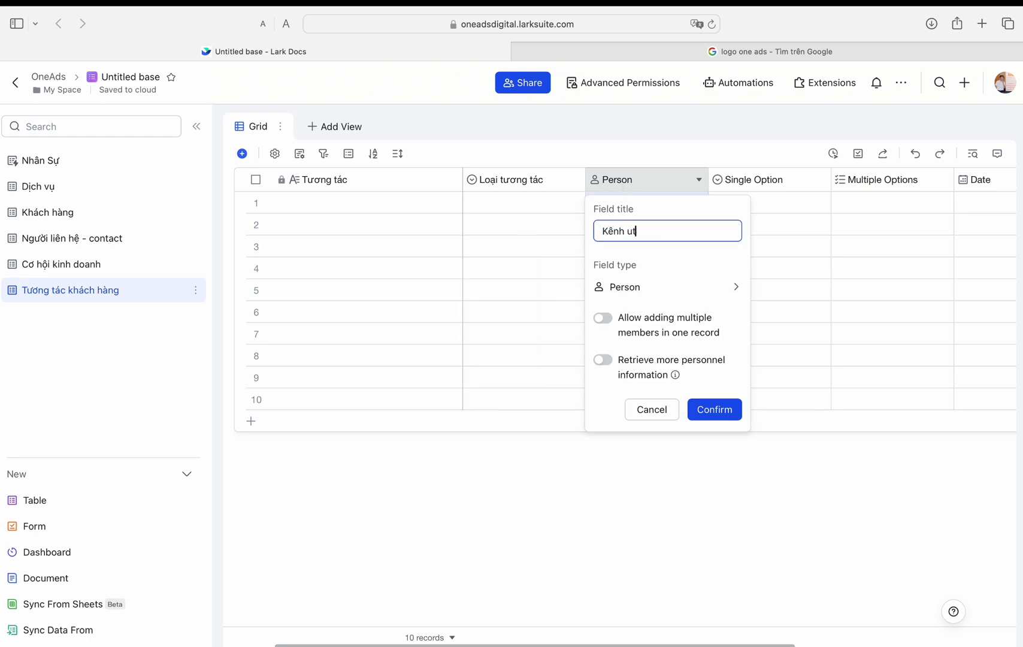
pyautogui.write('c')
pyautogui.click(665, 287)
pyautogui.click(820, 334)
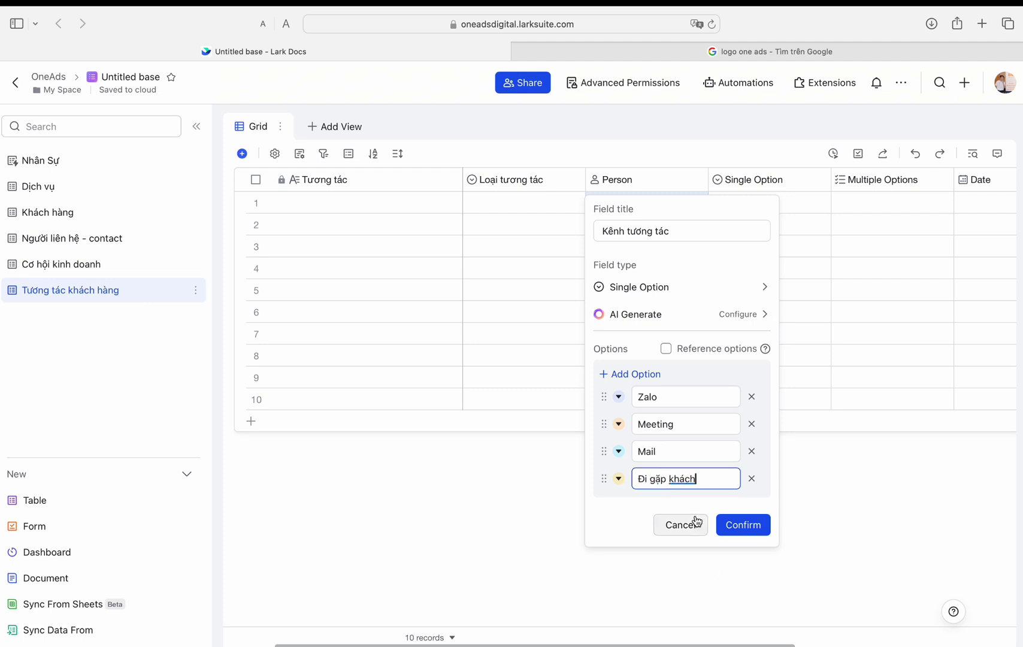
pyautogui.click(744, 525)
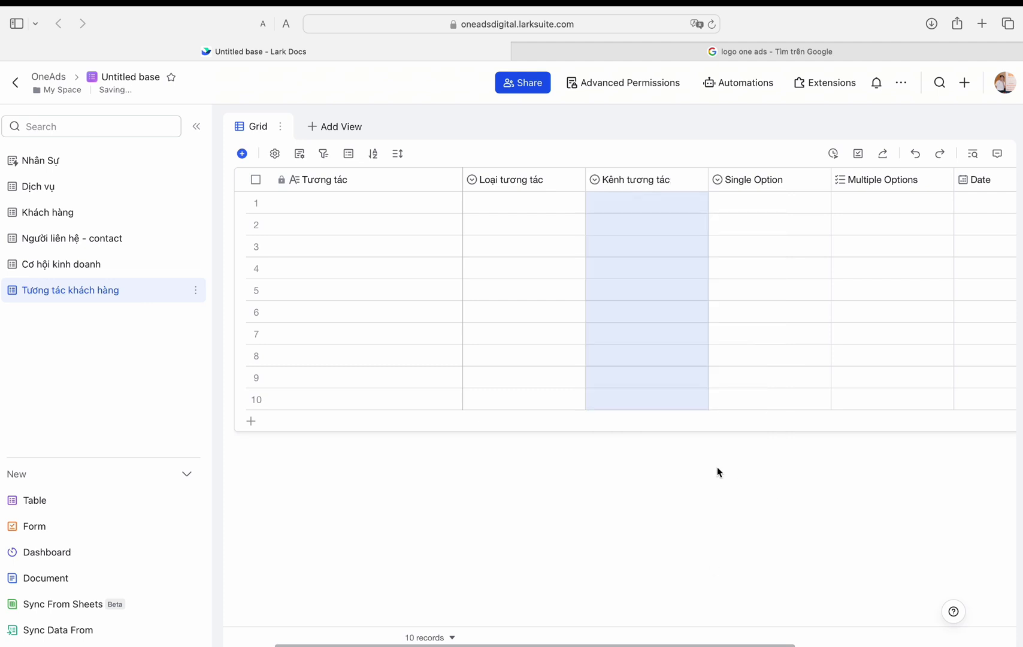
# Step: Turn Single Option into Sale tương tác, a two-way link to the Nhân Sự table
pyautogui.hscroll(3, 826, 205)
pyautogui.hscroll(2, 778, 174)
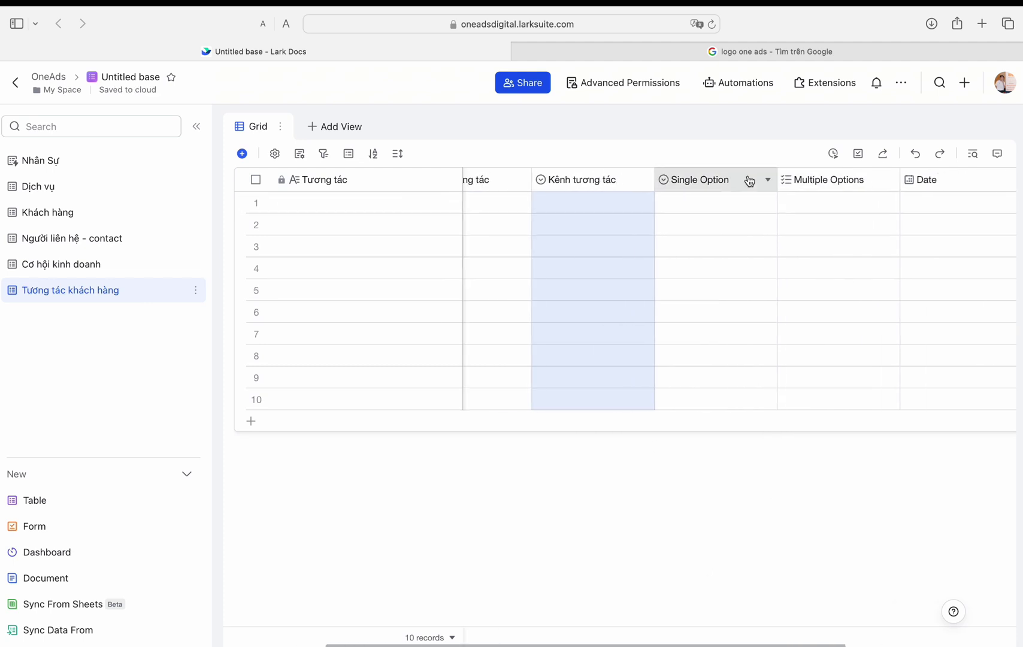
pyautogui.doubleClick(748, 180)
pyautogui.write('Sale tương tác')
pyautogui.click(761, 287)
pyautogui.scroll(-10, 854, 455)
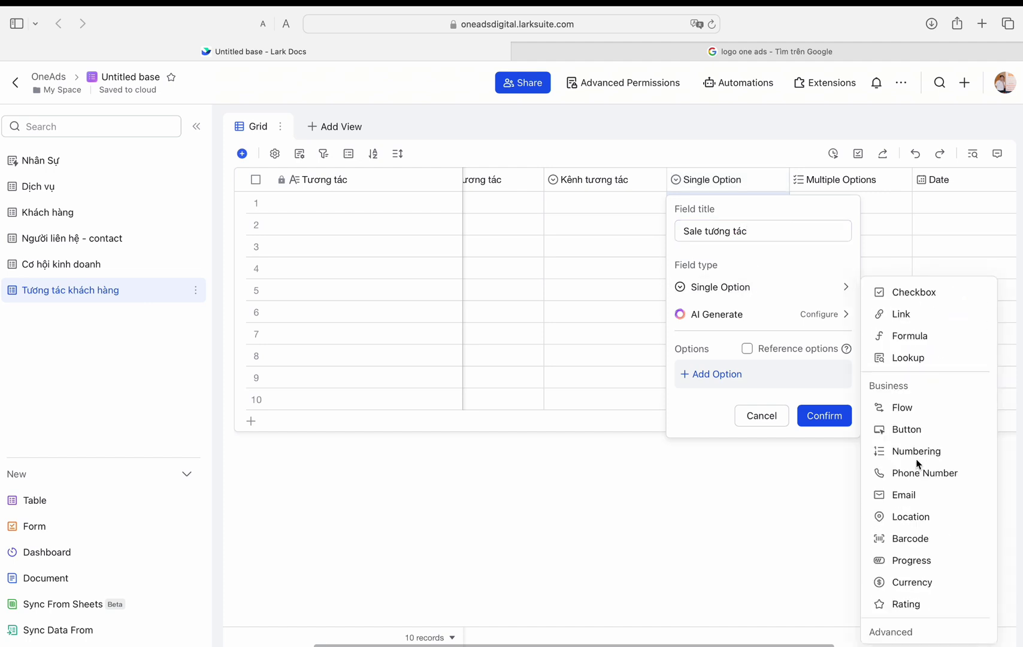
pyautogui.click(905, 542)
pyautogui.click(733, 346)
pyautogui.click(728, 375)
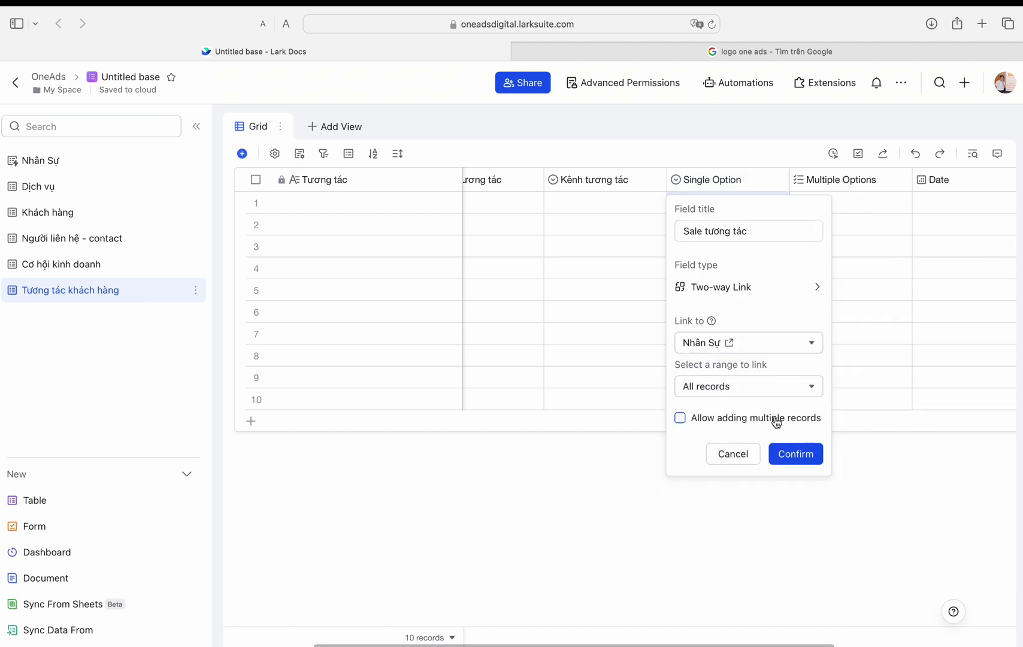
pyautogui.click(796, 454)
# Step: Make Multiple Options a two-way link to Cơ hội kinh doanh, placed next to Tương tác
pyautogui.doubleClick(824, 180)
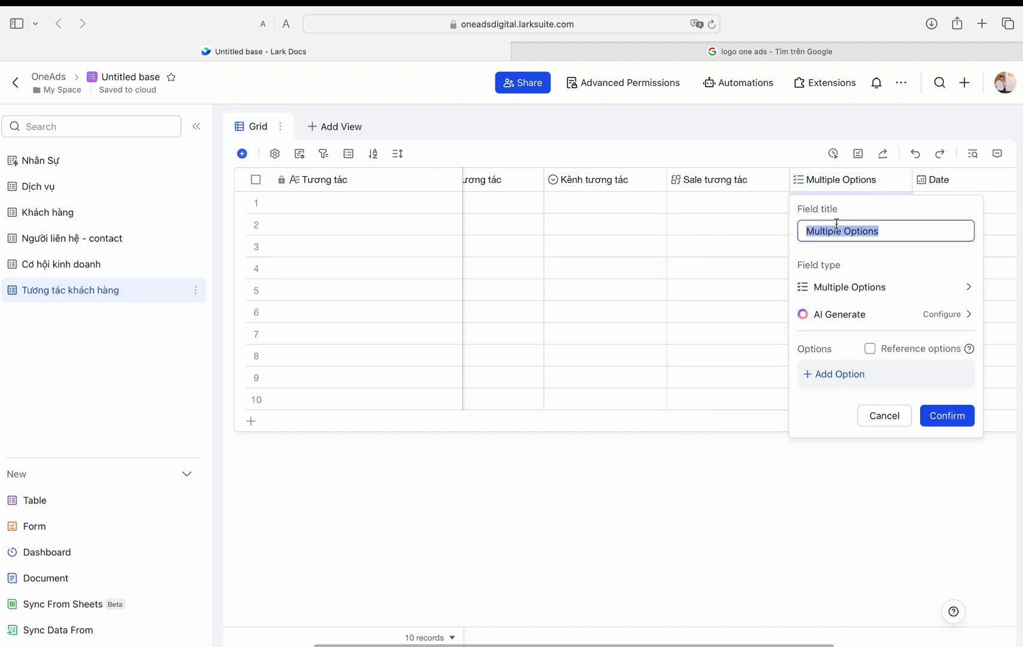
pyautogui.click(921, 294)
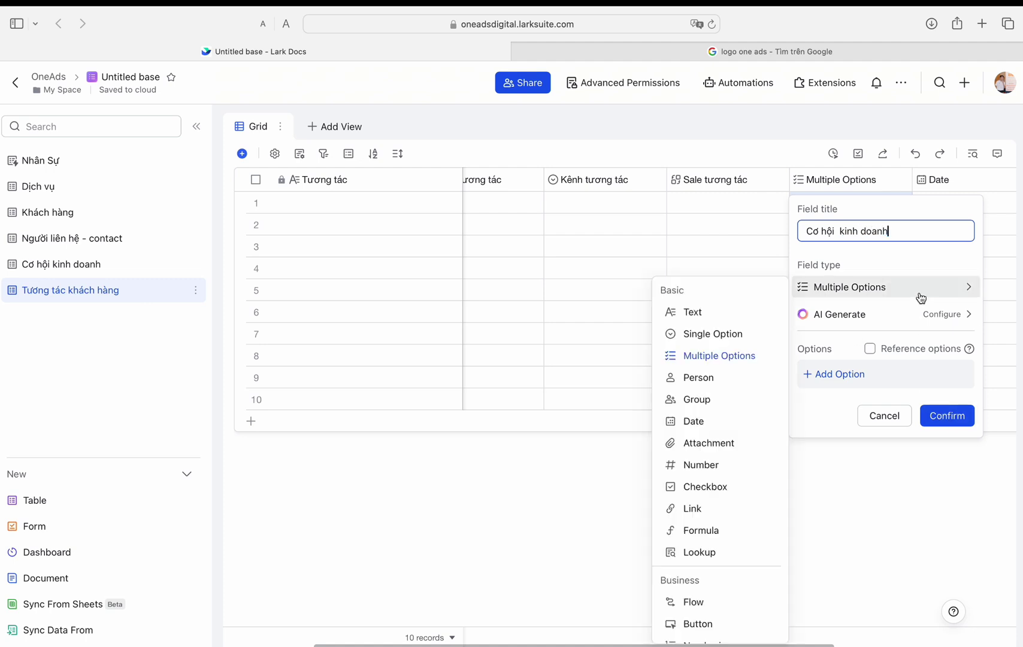
pyautogui.scroll(-10, 709, 432)
pyautogui.click(708, 520)
pyautogui.click(845, 344)
pyautogui.click(840, 455)
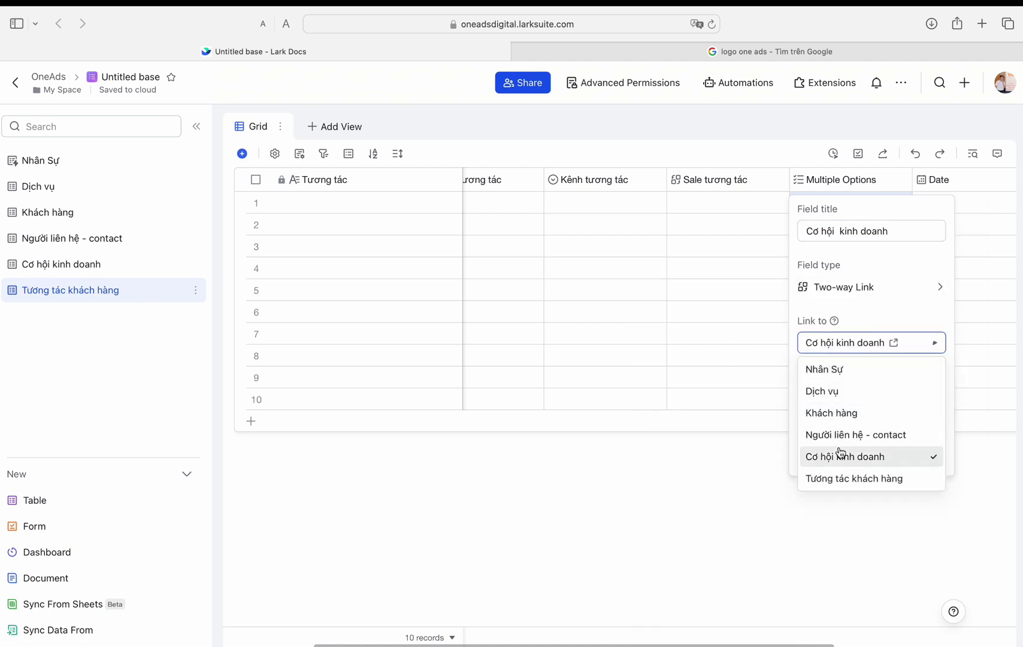
pyautogui.click(915, 452)
pyautogui.moveTo(852, 179); pyautogui.dragTo(422, 210)
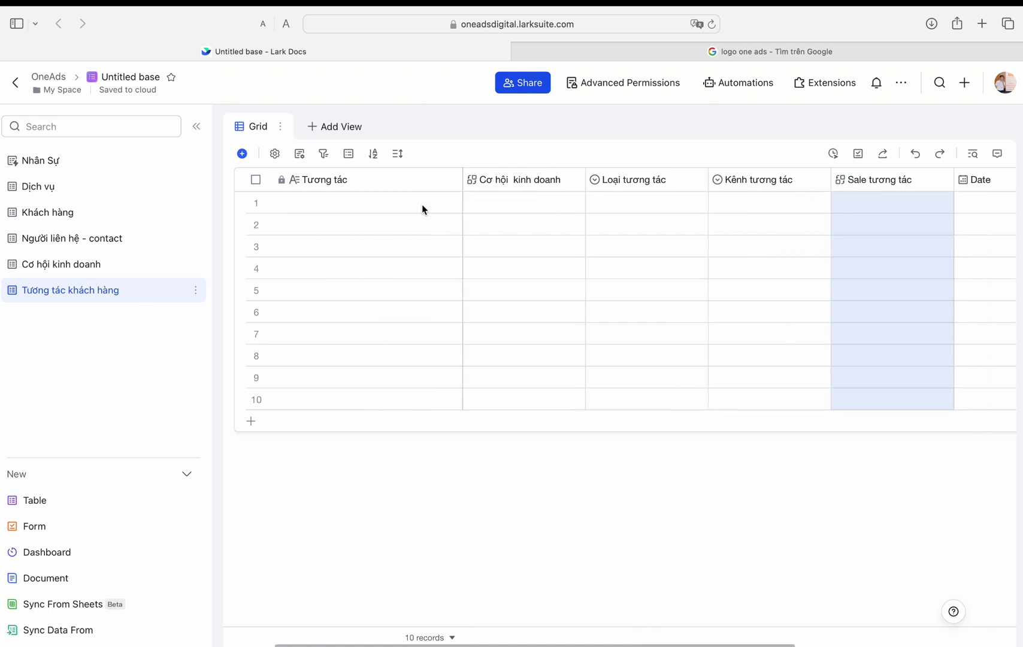
# Step: Rename Date to Ngày tương tác and show the time with the date
pyautogui.hscroll(3, 837, 294)
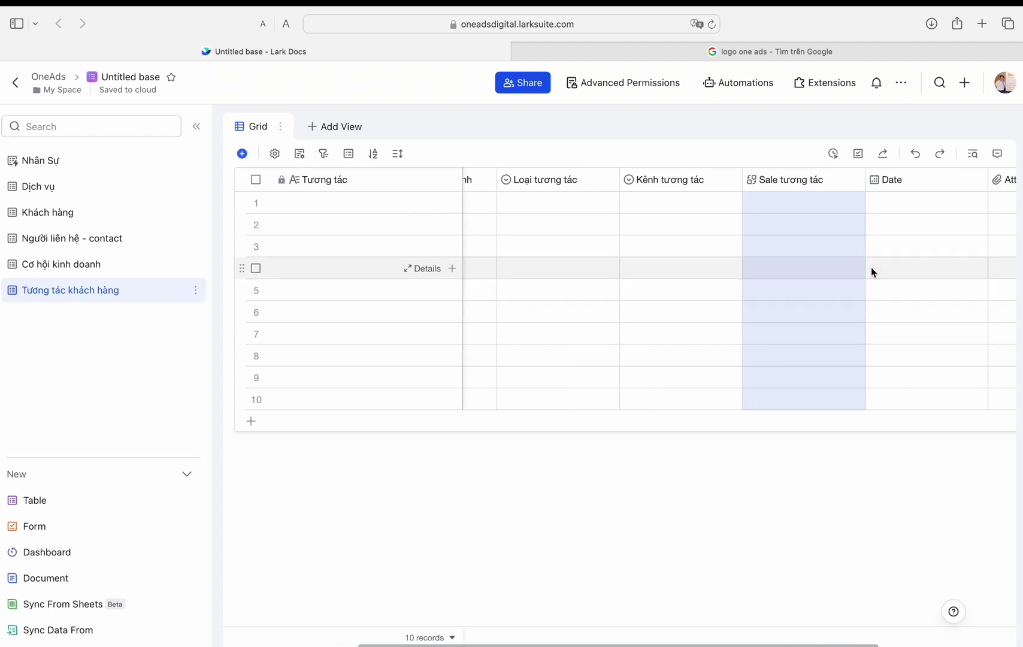
pyautogui.click(872, 179)
pyautogui.doubleClick(873, 179)
pyautogui.write('Ngày tuo')
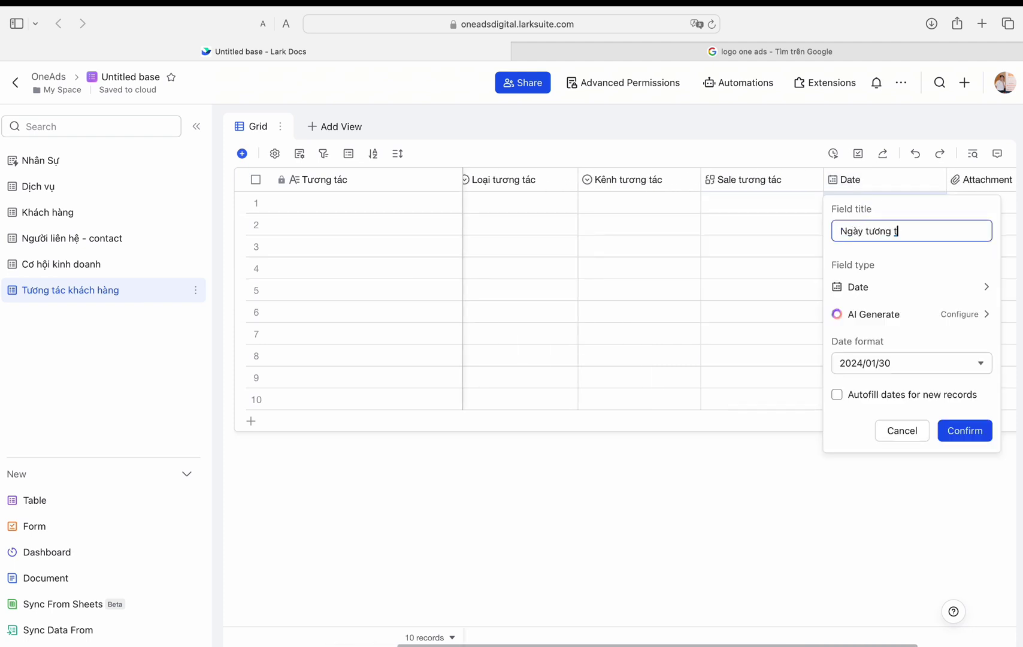
pyautogui.click(910, 363)
pyautogui.click(899, 414)
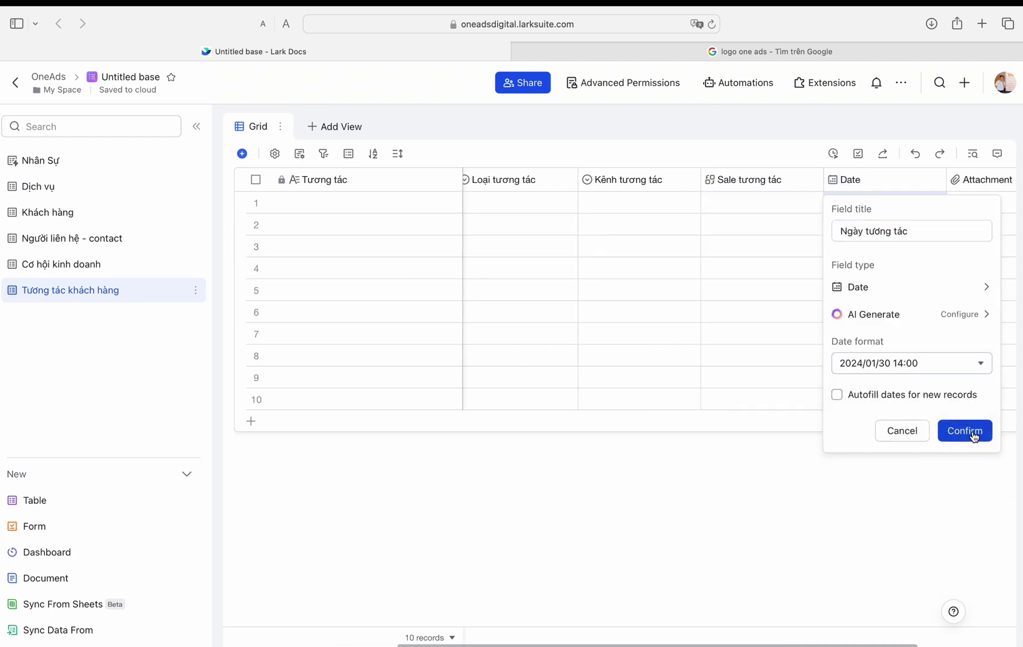
pyautogui.click(965, 430)
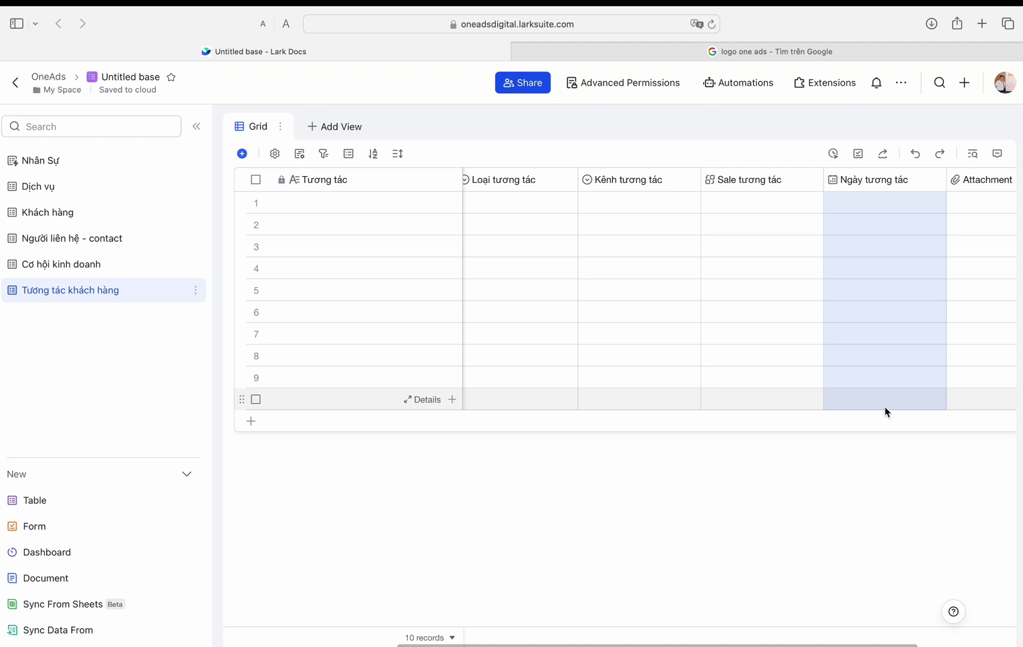
# Step: Turn Attachment into Contact, a one-way link to the Người liên hệ - contact table
pyautogui.hscroll(2, 1002, 263)
pyautogui.click(884, 180)
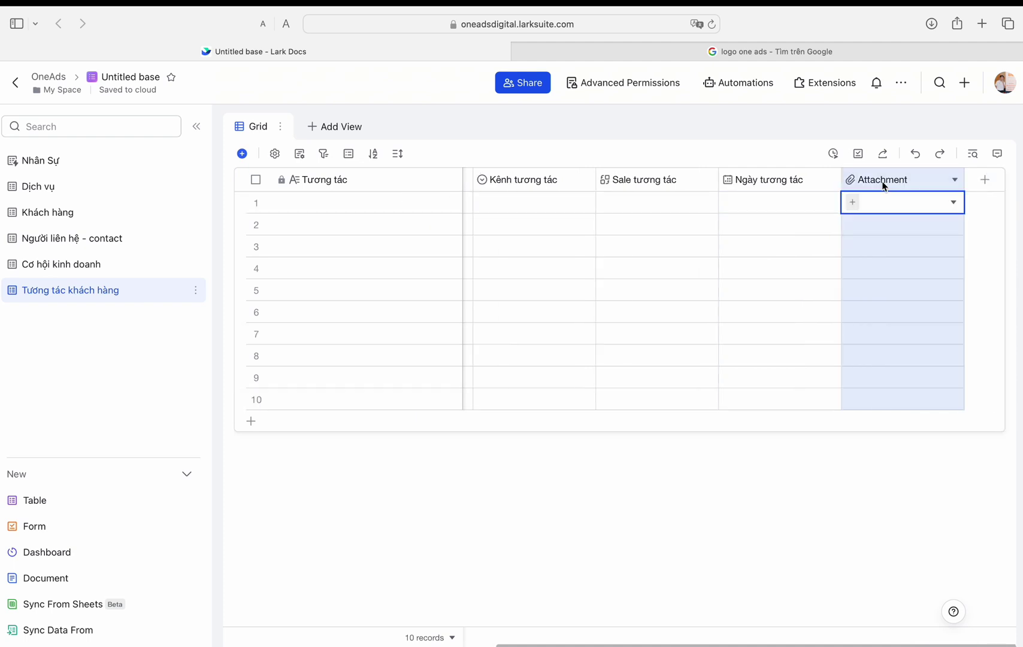
pyautogui.doubleClick(883, 180)
pyautogui.click(898, 287)
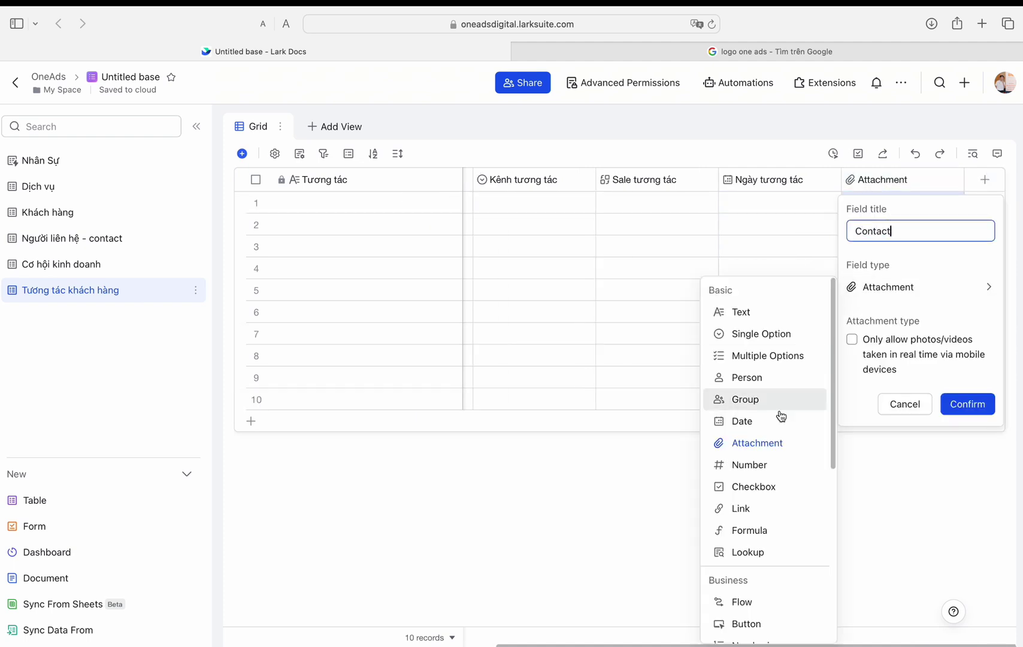
pyautogui.scroll(-5, 778, 480)
pyautogui.click(762, 542)
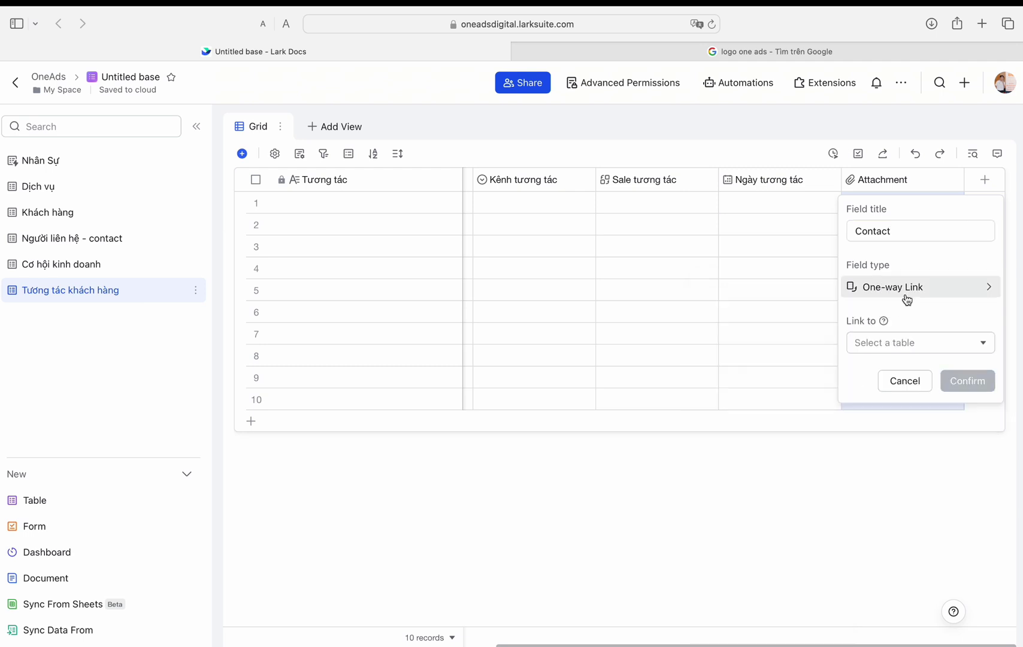
pyautogui.click(920, 342)
pyautogui.click(905, 432)
pyautogui.click(967, 454)
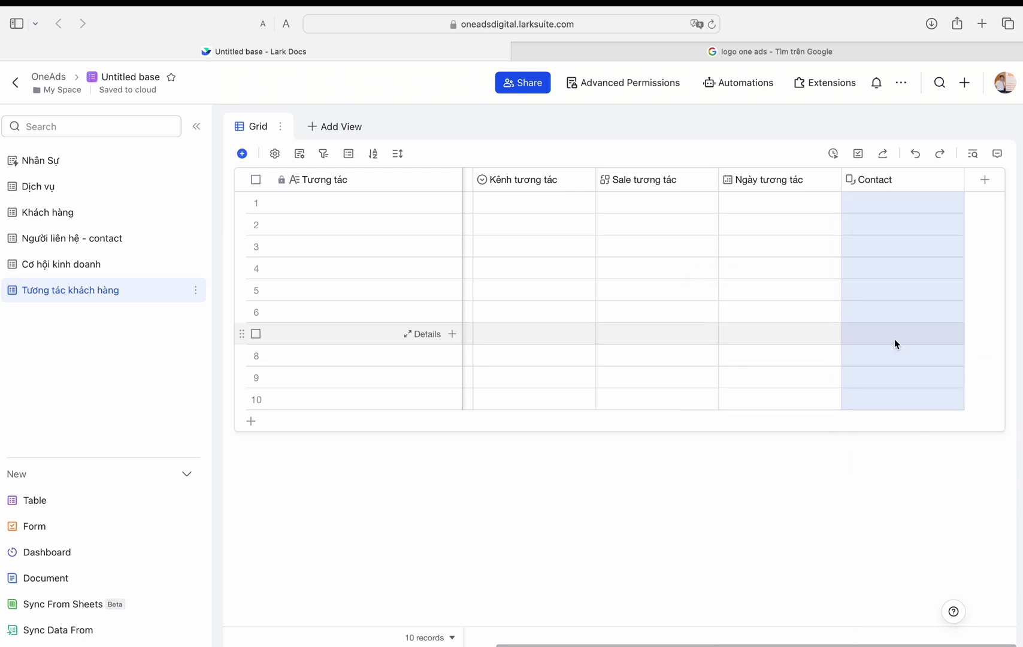
# Step: Add a new field with the title 'G'
pyautogui.click(985, 180)
pyautogui.write('Ghi chú')
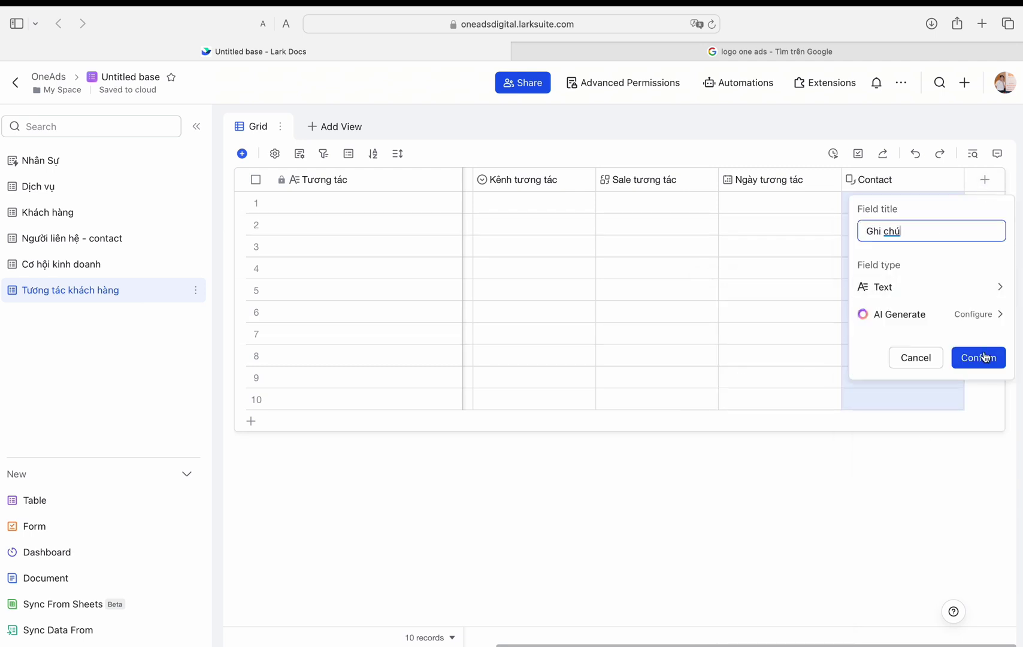
pyautogui.click(978, 357)
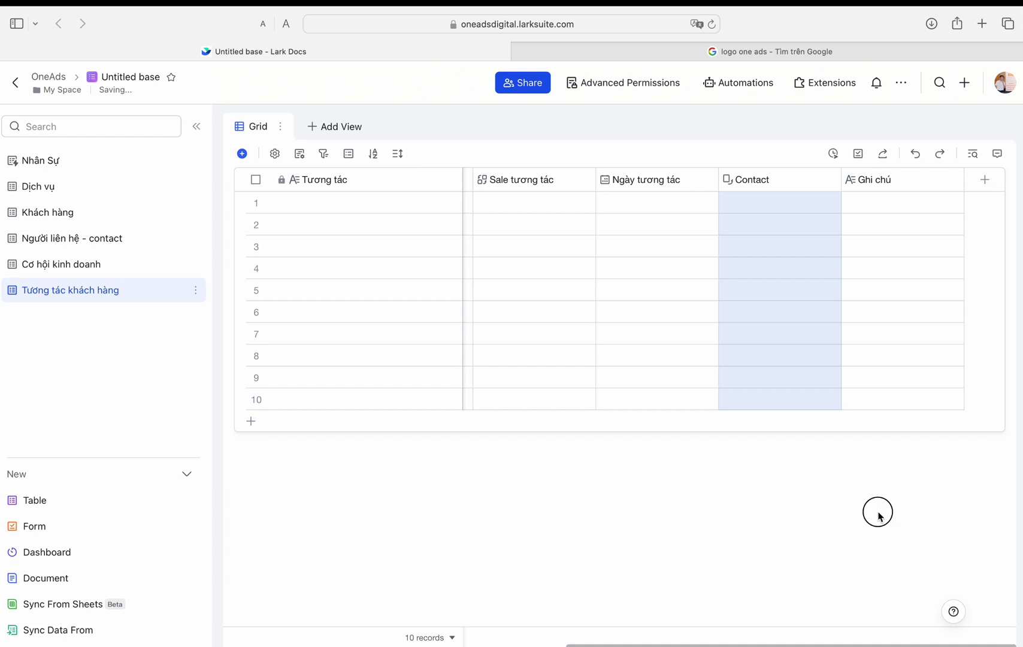
# Step: Link a business opportunity to the first interaction record
pyautogui.click(338, 310)
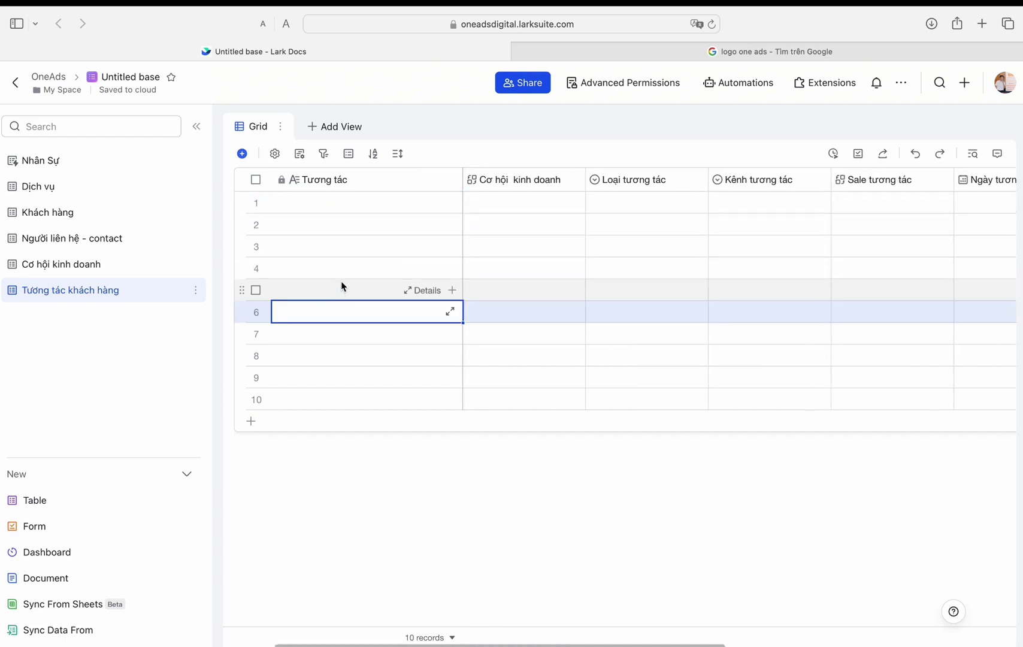
pyautogui.click(322, 208)
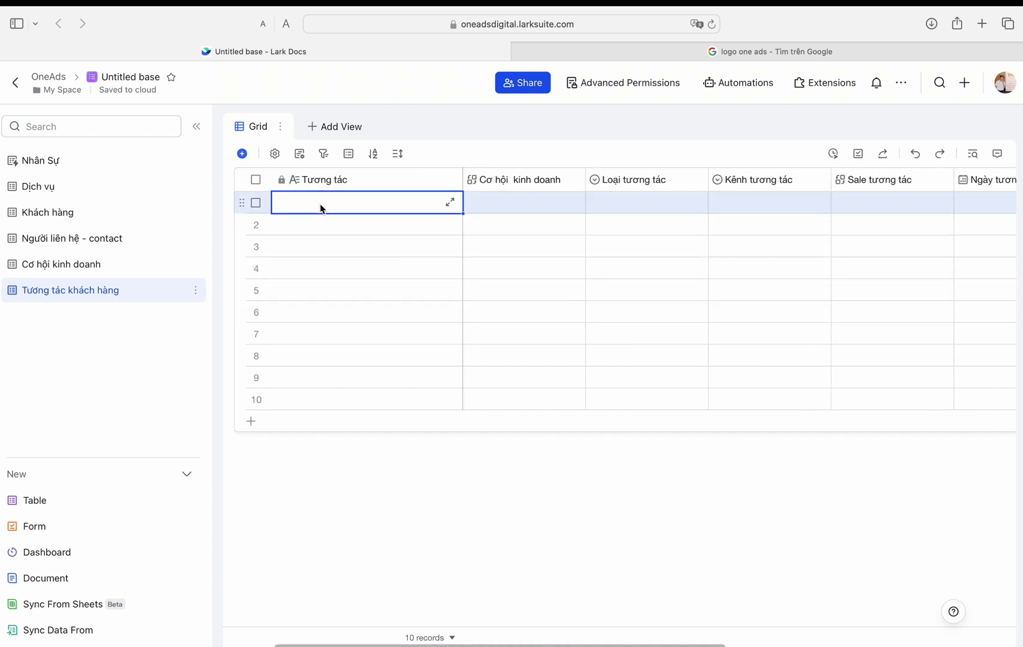
pyautogui.click(539, 207)
pyautogui.click(635, 389)
pyautogui.click(802, 425)
# Step: Set row 1's interaction type to Tư vấn thông tin and channel to Đi gặp khách
pyautogui.click(637, 203)
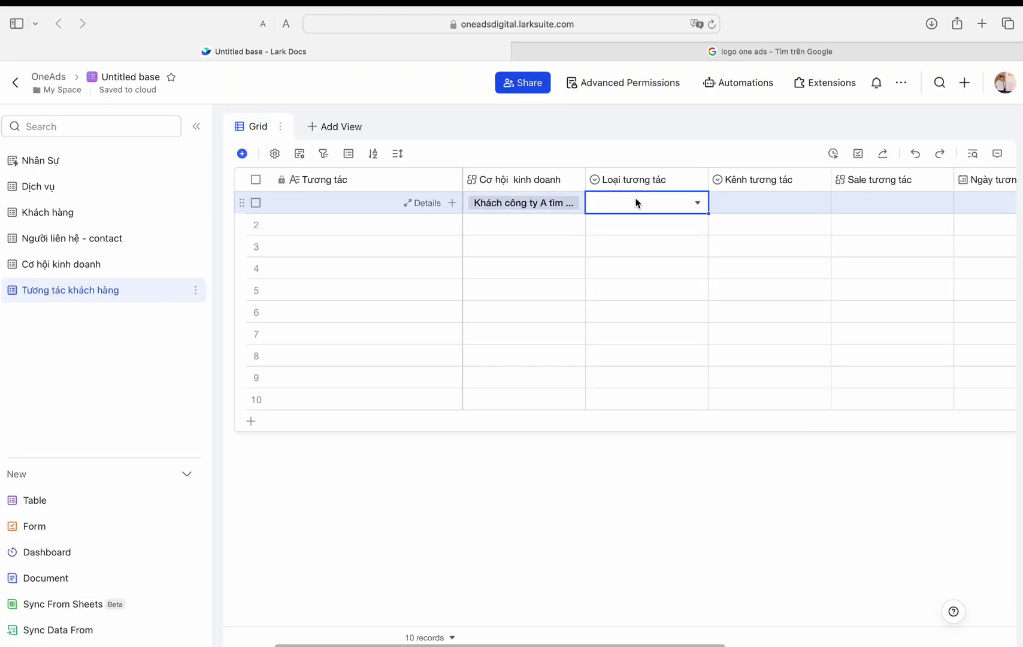
pyautogui.click(637, 203)
pyautogui.click(613, 256)
pyautogui.click(767, 203)
pyautogui.click(743, 320)
# Step: Link salesperson OA02 to the first record
pyautogui.click(871, 211)
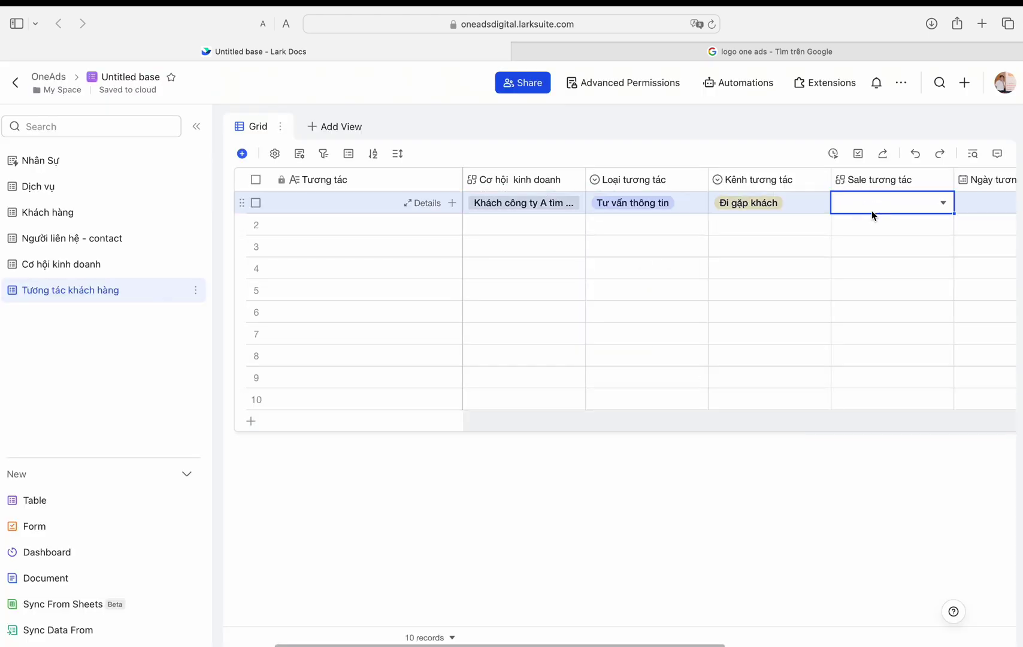
pyautogui.click(871, 210)
pyautogui.click(343, 286)
pyautogui.click(804, 558)
pyautogui.rightClick(689, 179)
# Step: Duplicate the Sale tương tác field and retitle the original Mã sale
pyautogui.click(678, 251)
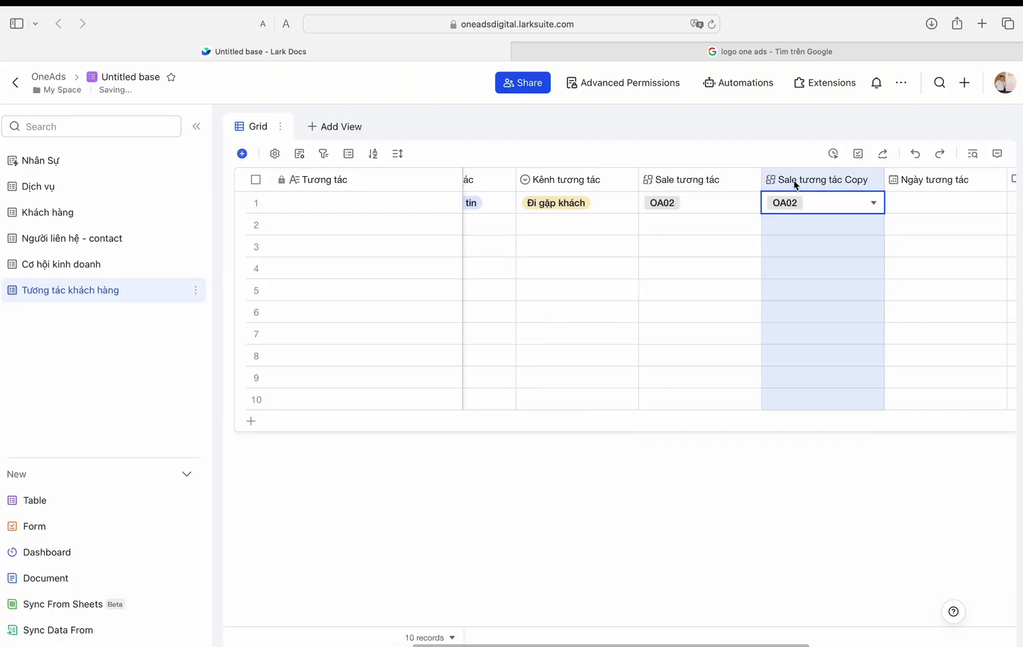
pyautogui.doubleClick(689, 180)
pyautogui.write('Mã sale')
pyautogui.click(773, 454)
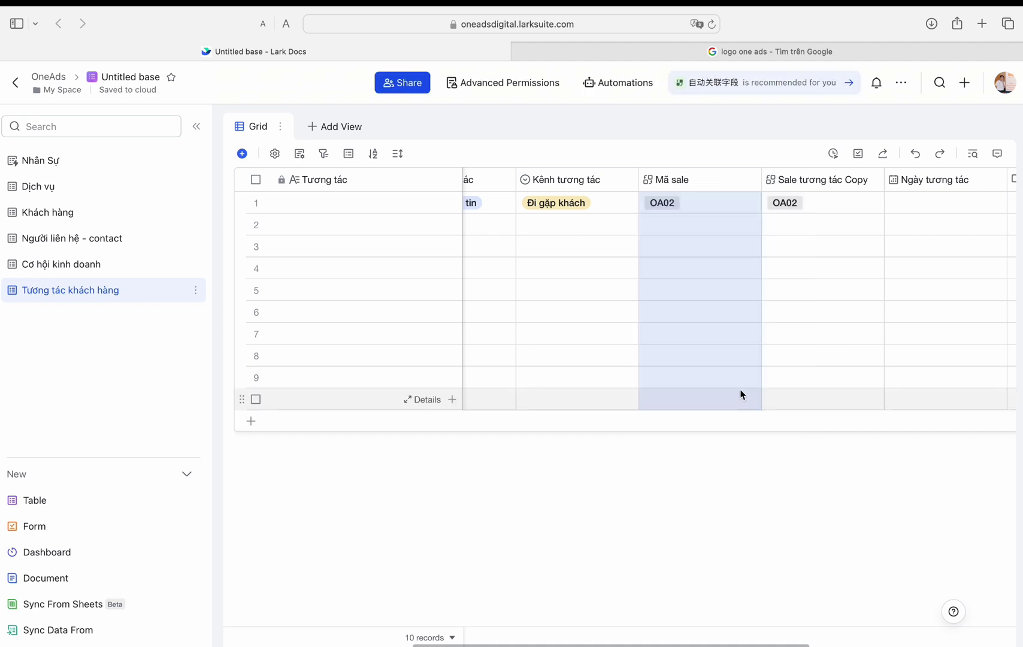
# Step: Make the copy Sale tương tác, a lookup of Nhân Sự's Nhân sự where Mã NV equals Mã sale
pyautogui.doubleClick(777, 181)
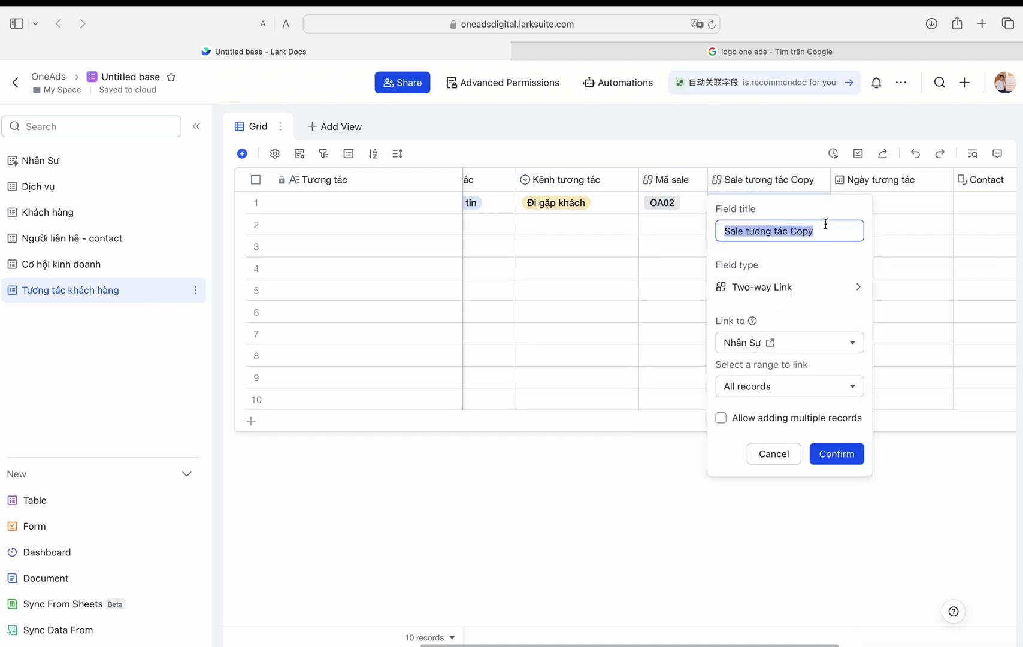
pyautogui.doubleClick(818, 231)
pyautogui.click(812, 289)
pyautogui.scroll(-3, 894, 379)
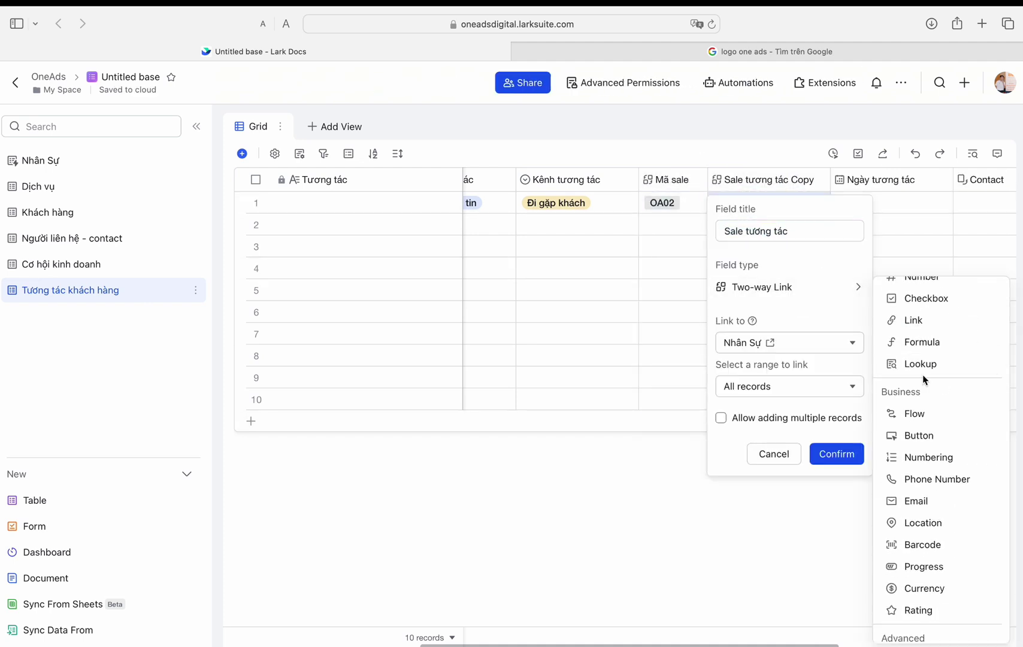
pyautogui.click(910, 363)
pyautogui.click(736, 379)
pyautogui.click(896, 425)
pyautogui.click(770, 409)
pyautogui.click(739, 103)
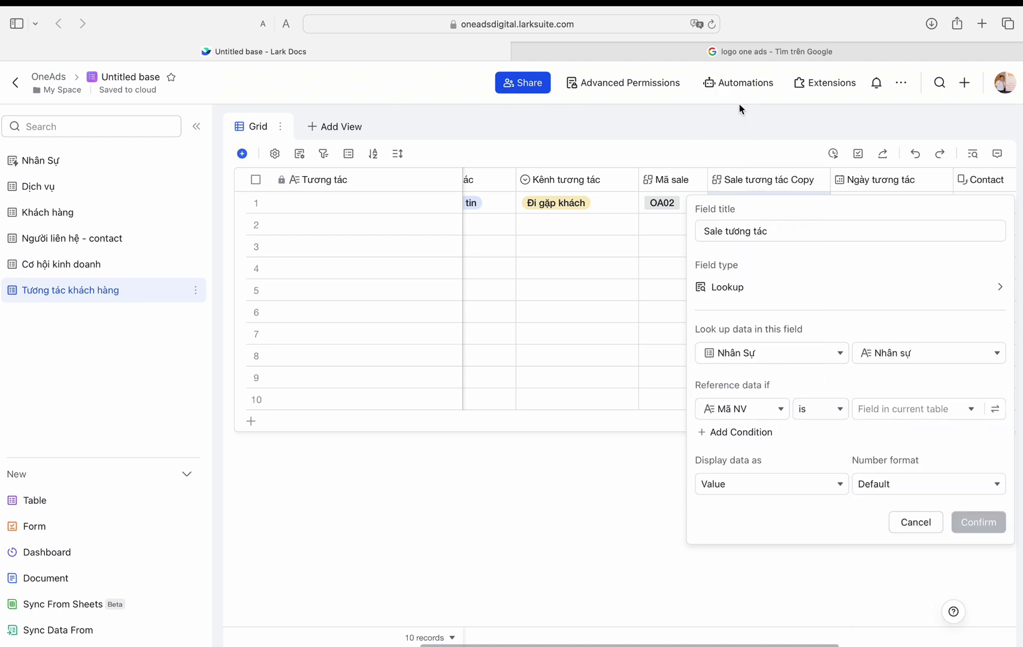
pyautogui.click(914, 409)
pyautogui.click(892, 544)
pyautogui.click(978, 521)
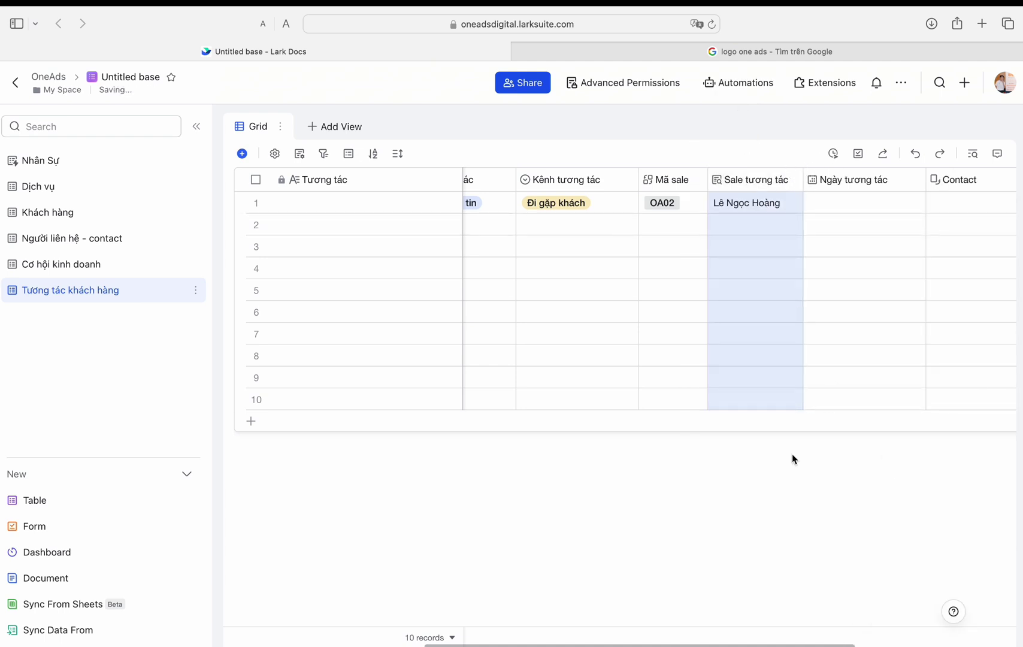
# Step: Set row 1's interaction date to 2024/03/08 16:00 and link the first contact
pyautogui.click(788, 203)
pyautogui.click(789, 202)
pyautogui.scroll(3, 825, 270)
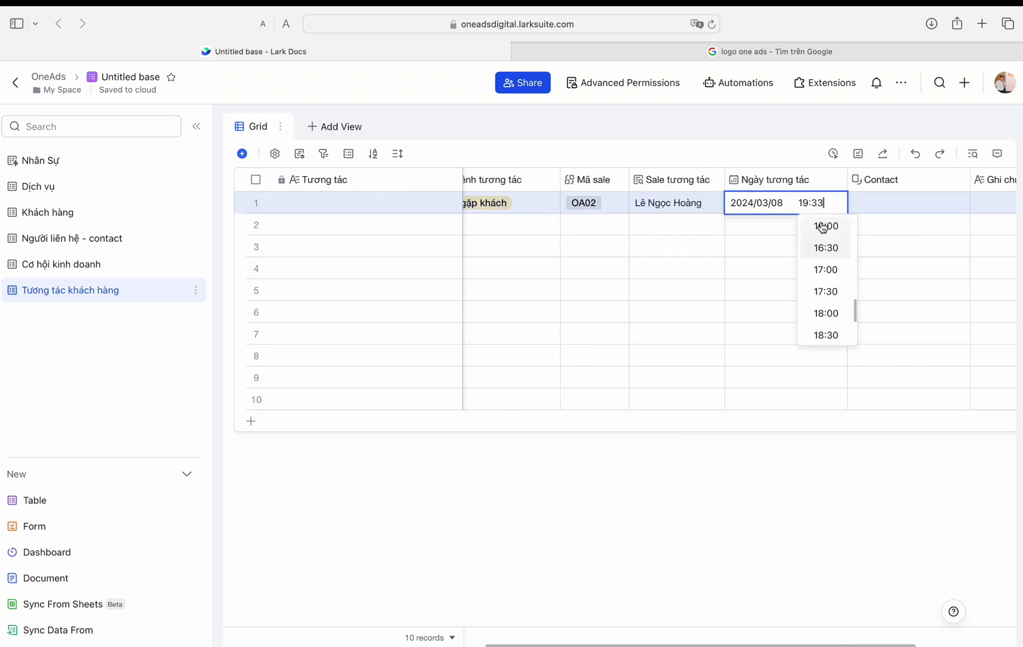
pyautogui.click(903, 206)
pyautogui.click(902, 205)
pyautogui.click(419, 321)
pyautogui.click(803, 492)
pyautogui.hscroll(-5, 838, 247)
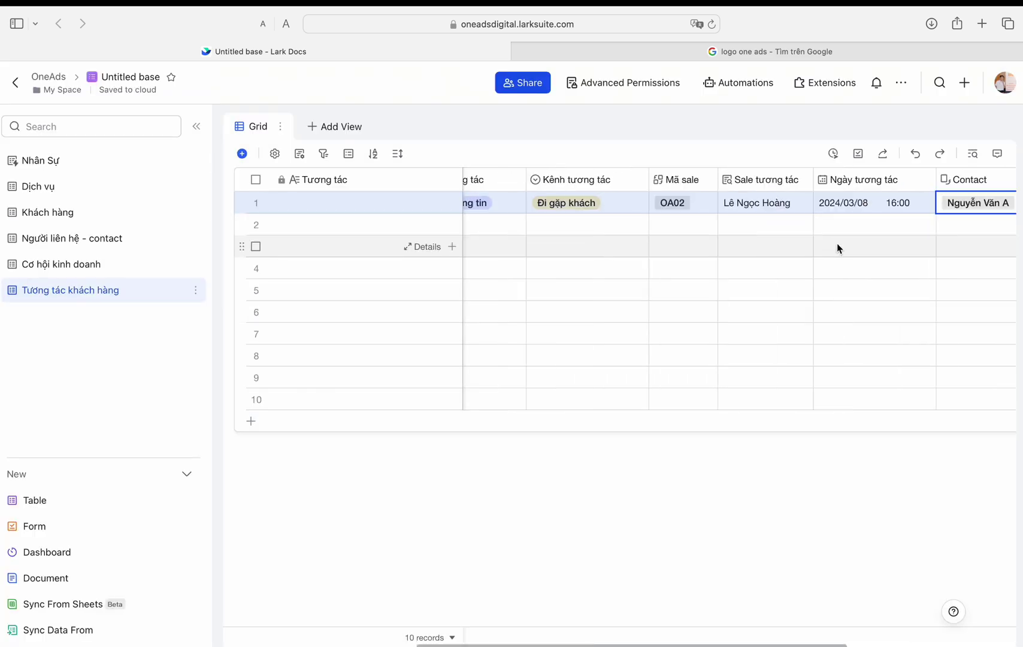
pyautogui.doubleClick(388, 182)
pyautogui.click(353, 287)
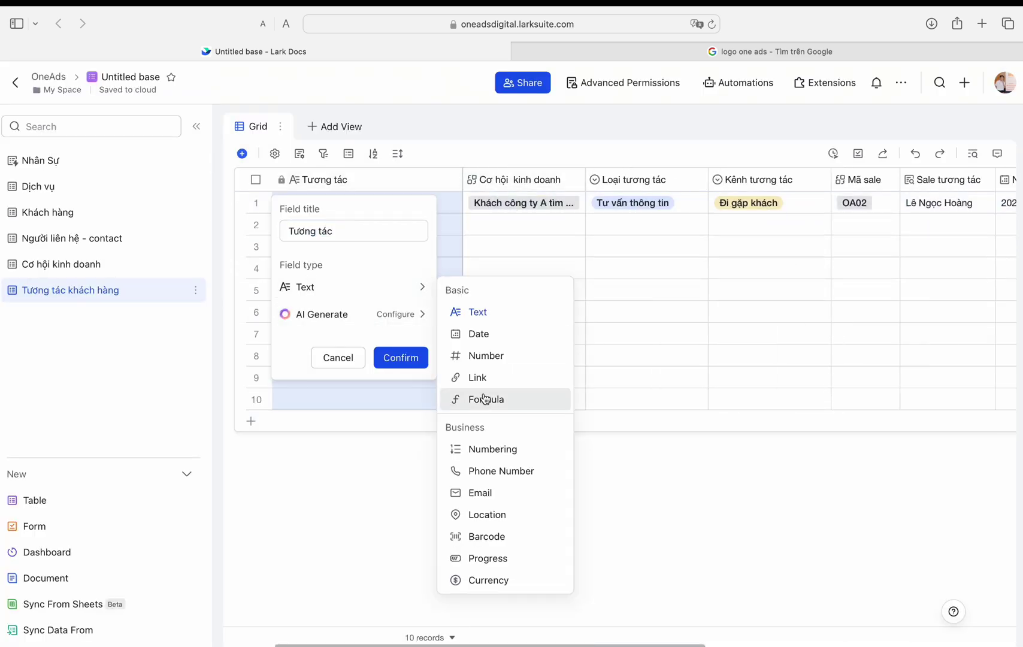
# Step: Turn Tương tác into the formula Loại tương tác&"-"&Cơ hội kinh doanh and widen its column
pyautogui.click(486, 397)
pyautogui.scroll(-1, 329, 403)
pyautogui.scroll(2, 326, 396)
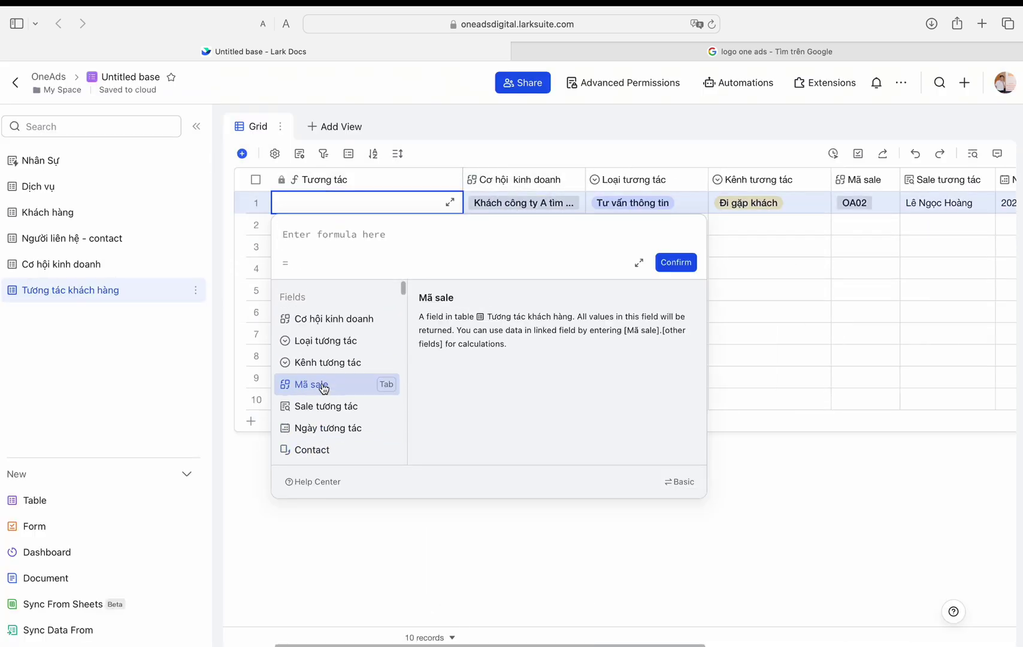
pyautogui.click(322, 340)
pyautogui.write('"')
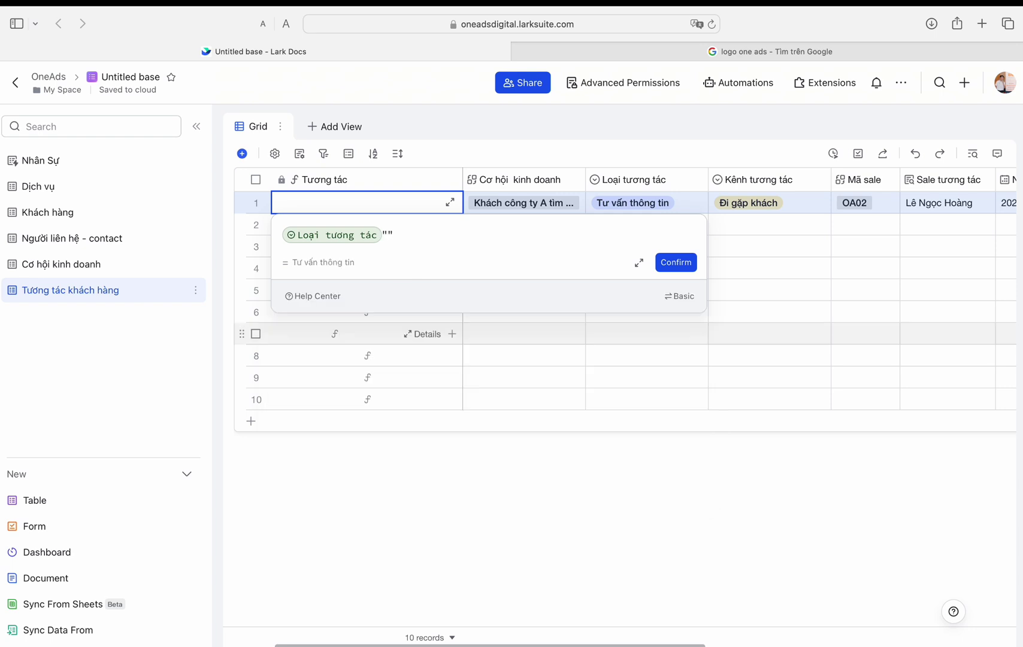
pyautogui.press('BackSpace')
pyautogui.write('&"-"&Cơ hội  kinh doanh')
pyautogui.click(331, 319)
pyautogui.click(676, 263)
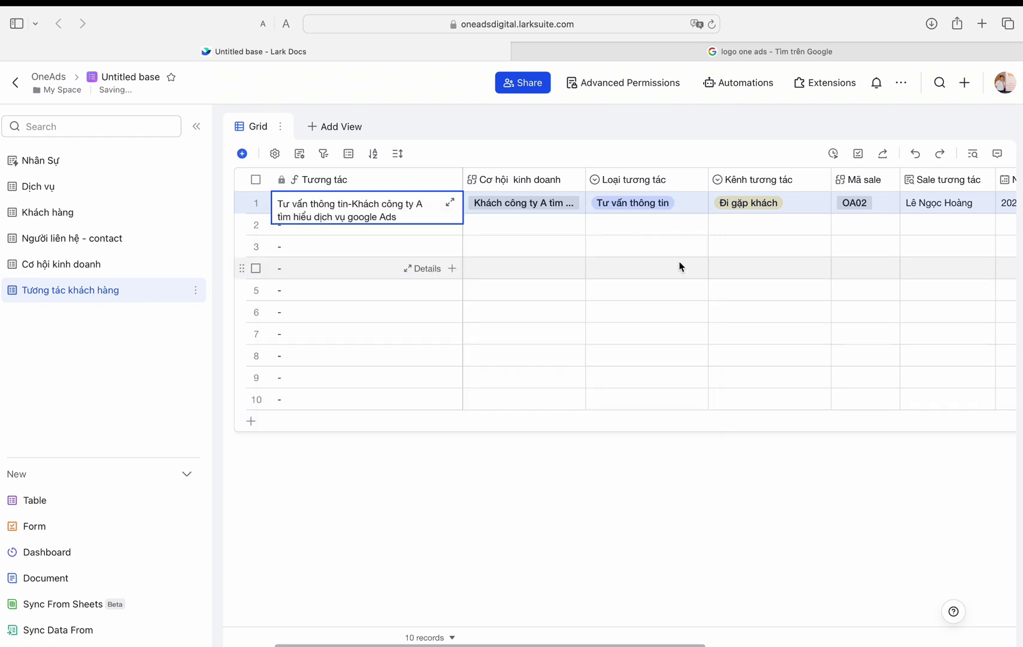
pyautogui.moveTo(463, 183); pyautogui.dragTo(571, 187)
# Step: Set the table's row height to Medium
pyautogui.click(397, 153)
pyautogui.click(403, 222)
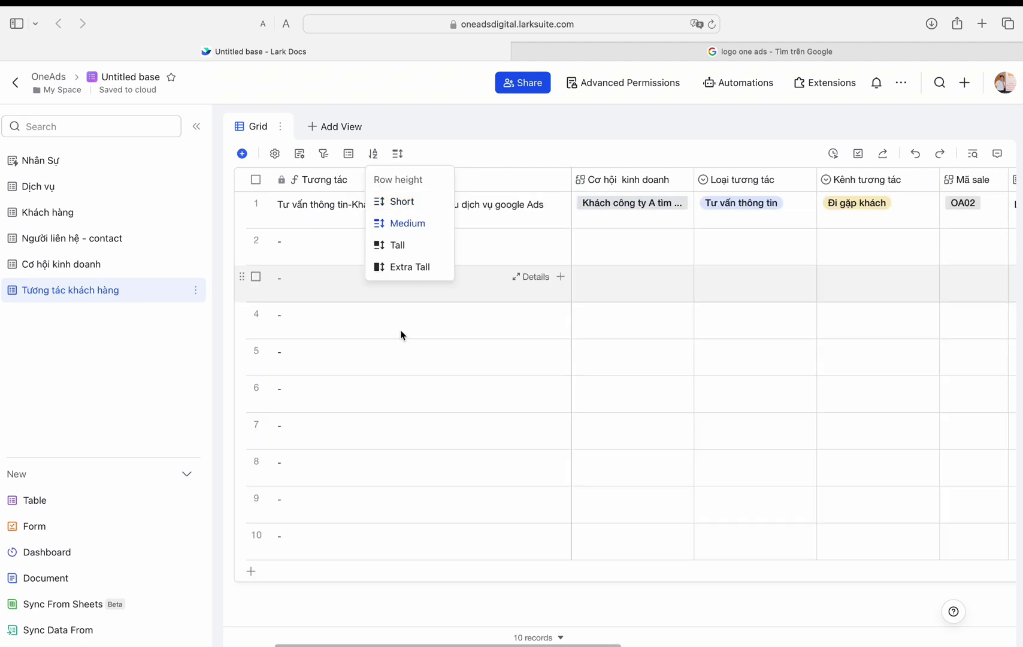
pyautogui.click(708, 355)
# Step: Enter row 1's Ghi chú: "Khách đồng ý với dịch vụ Google Ads, bước tiếp…"
pyautogui.hscroll(8, 779, 246)
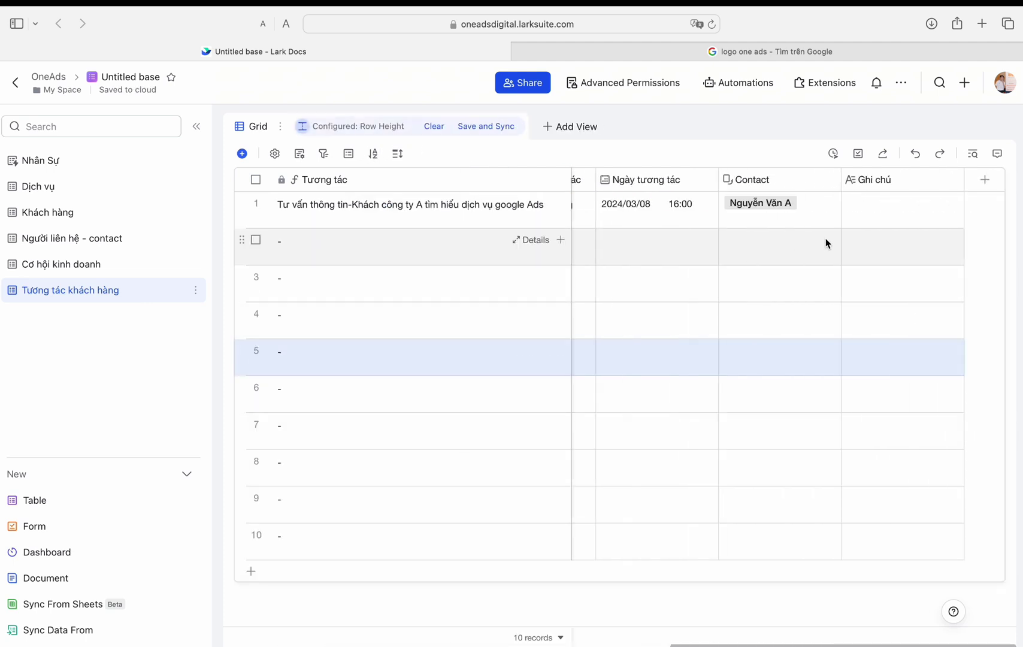
pyautogui.click(887, 210)
pyautogui.write('Khách đôgn')
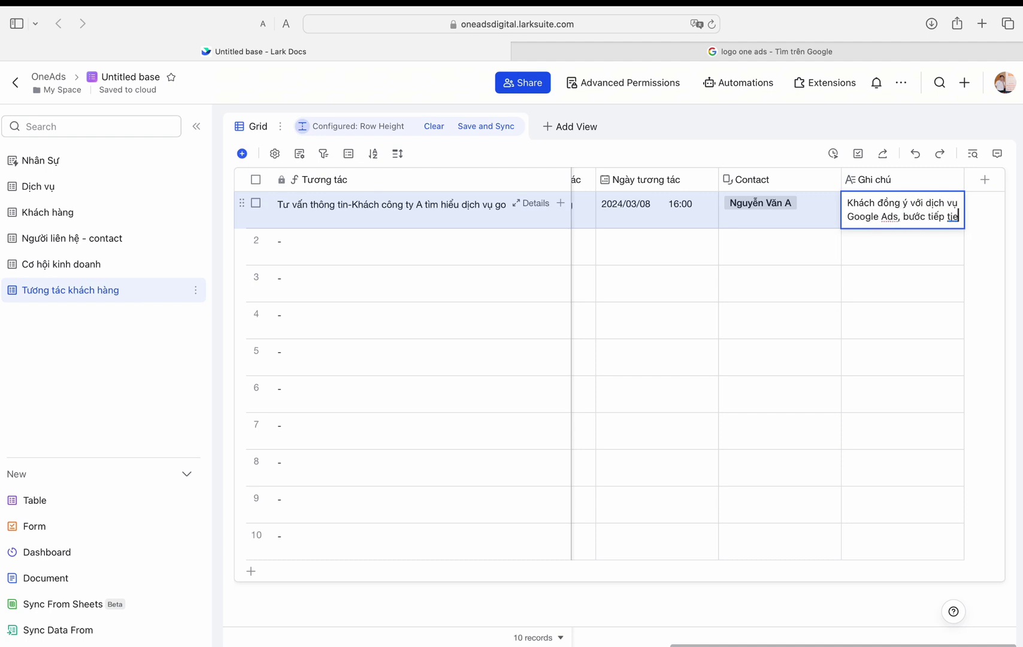
pyautogui.write('eo gửi hợp')
pyautogui.press('Return')
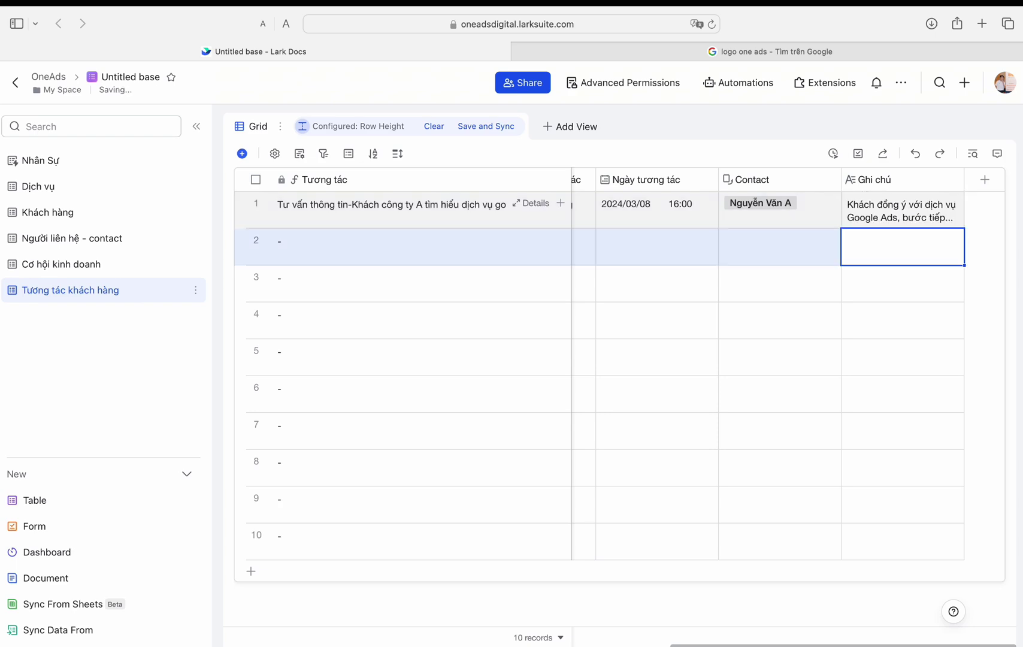
pyautogui.hscroll(-5, 624, 279)
# Step: Give row 2 the Công ty A Google Ads opportunity, type Hợp đồng and channel Mail
pyautogui.click(606, 236)
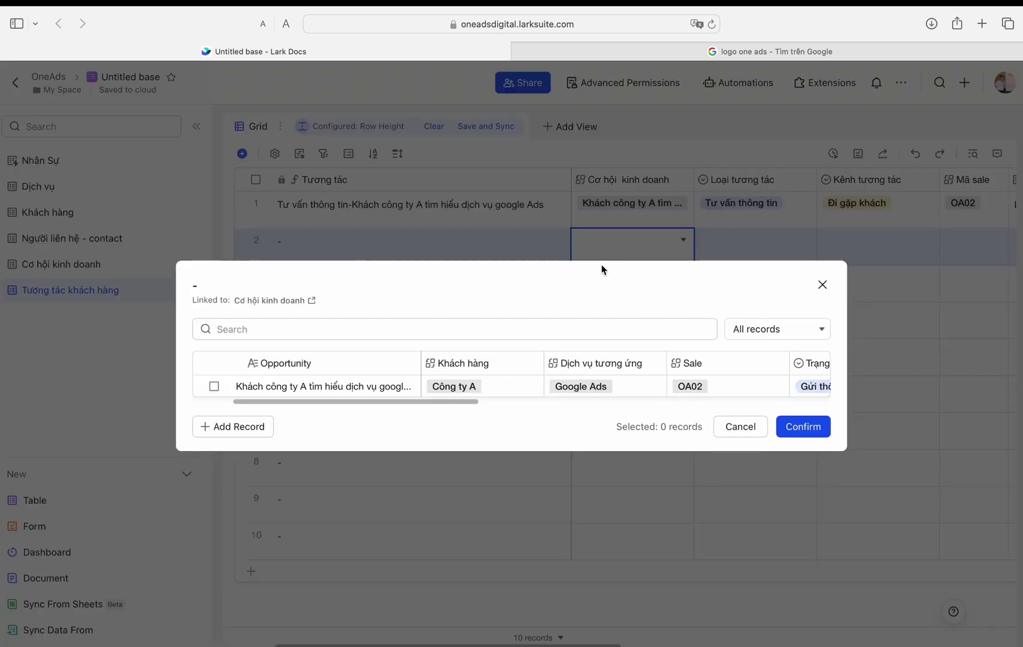
pyautogui.click(213, 387)
pyautogui.click(798, 426)
pyautogui.click(755, 245)
pyautogui.click(727, 327)
pyautogui.click(878, 246)
pyautogui.click(838, 353)
# Step: Set row 2's Mã sale to OA03, date to March 8, and link the Công ty A accountant contact
pyautogui.hscroll(4, 774, 253)
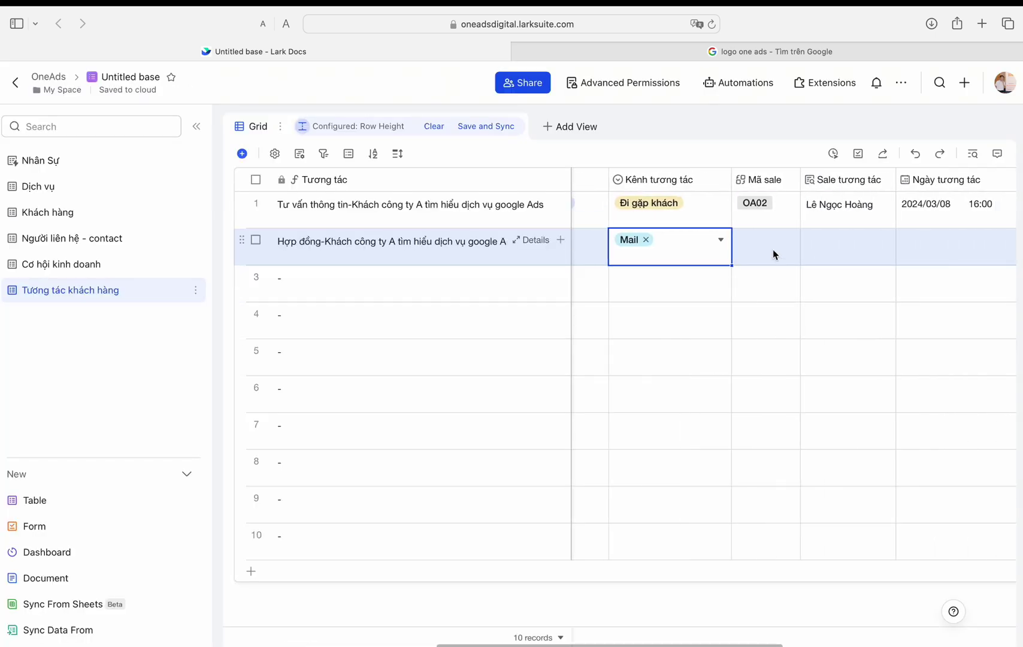
pyautogui.click(774, 254)
pyautogui.click(308, 303)
pyautogui.hscroll(4, 794, 273)
pyautogui.click(749, 246)
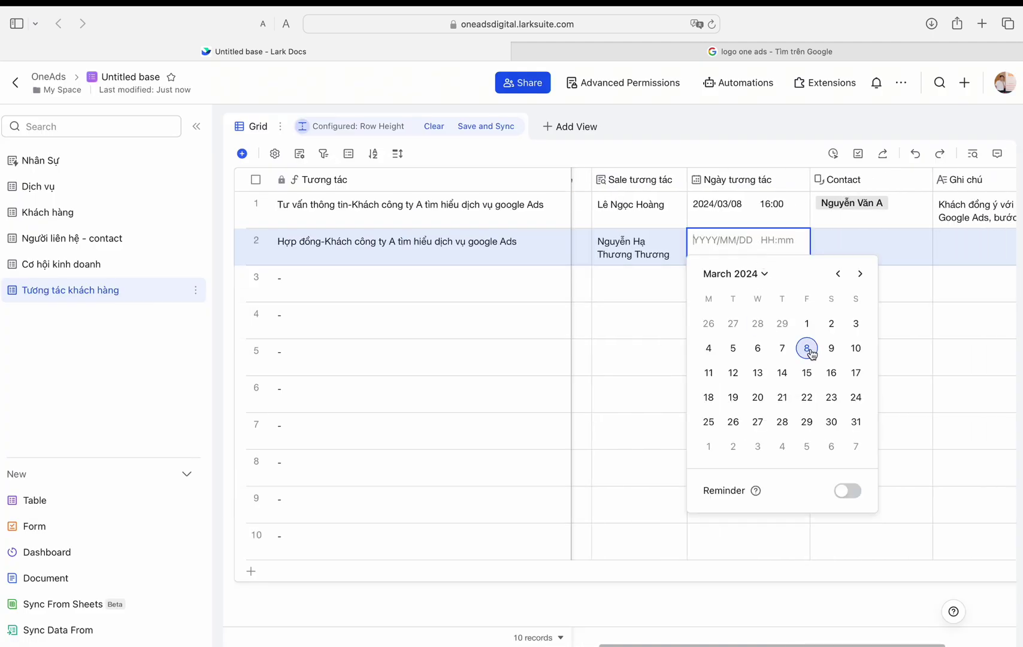
pyautogui.click(809, 347)
pyautogui.click(866, 256)
pyautogui.click(372, 452)
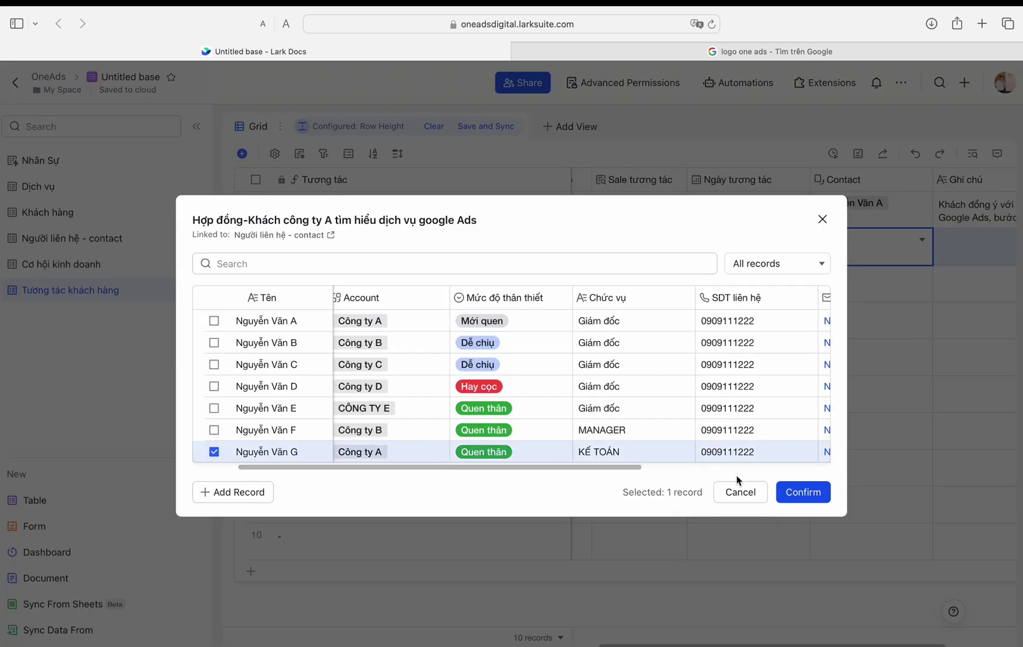
pyautogui.click(804, 492)
# Step: Add a note in row 2's Ghi chú
pyautogui.click(904, 252)
pyautogui.write('Đã gửi mail, chờ khách phản hồi')
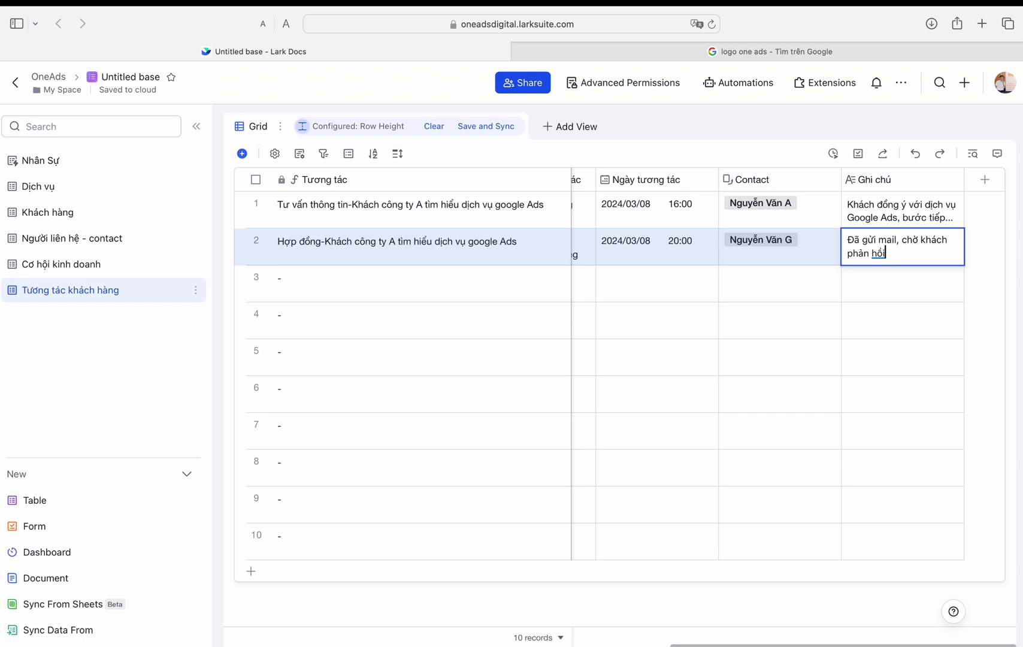
pyautogui.click(653, 358)
pyautogui.hscroll(-10, 358, 377)
# Step: Delete the empty rows 3–10, leaving two records
pyautogui.click(254, 277)
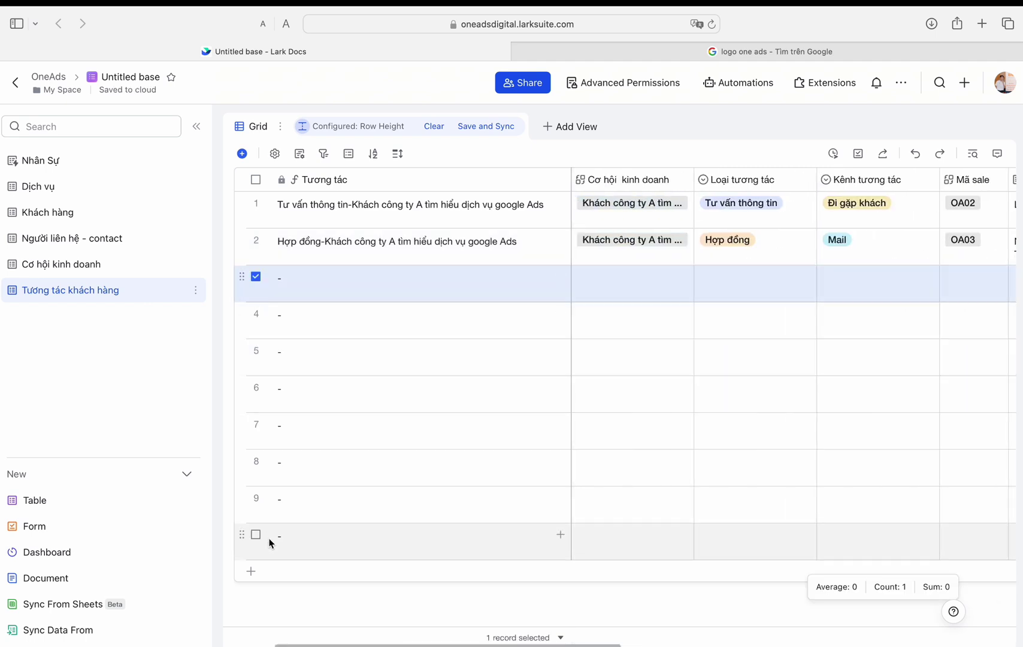
pyautogui.keyDown('shift'); pyautogui.click(253, 535); pyautogui.keyUp('shift')
pyautogui.rightClick(358, 427)
pyautogui.click(407, 486)
# Step: Add a form view titled Nhập tương tác khách hàng
pyautogui.click(352, 126)
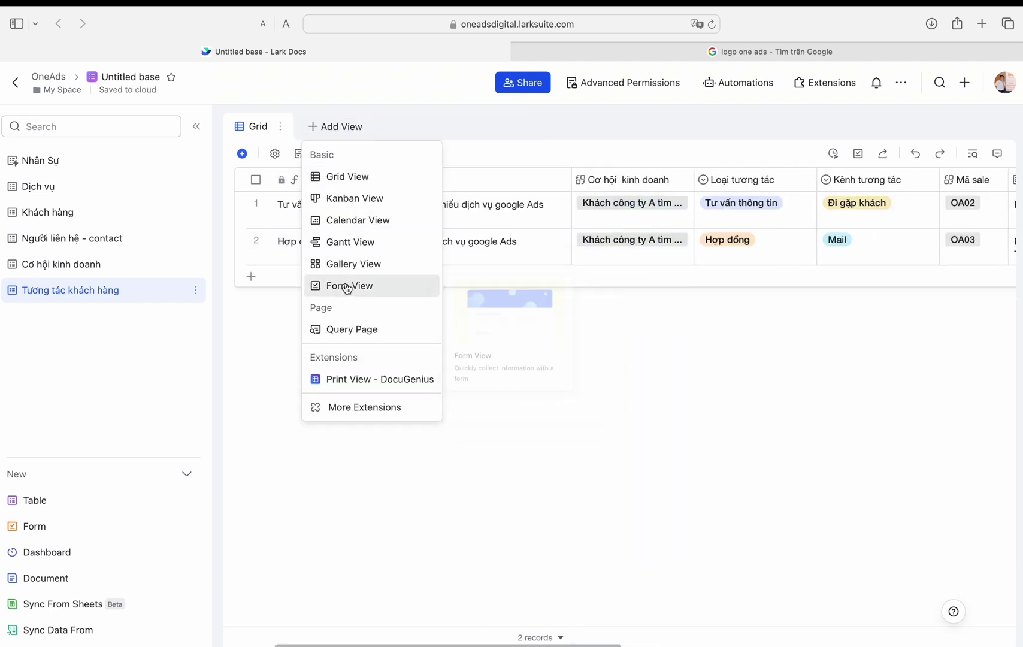
pyautogui.click(343, 286)
pyautogui.write('Nhập tương tác khách')
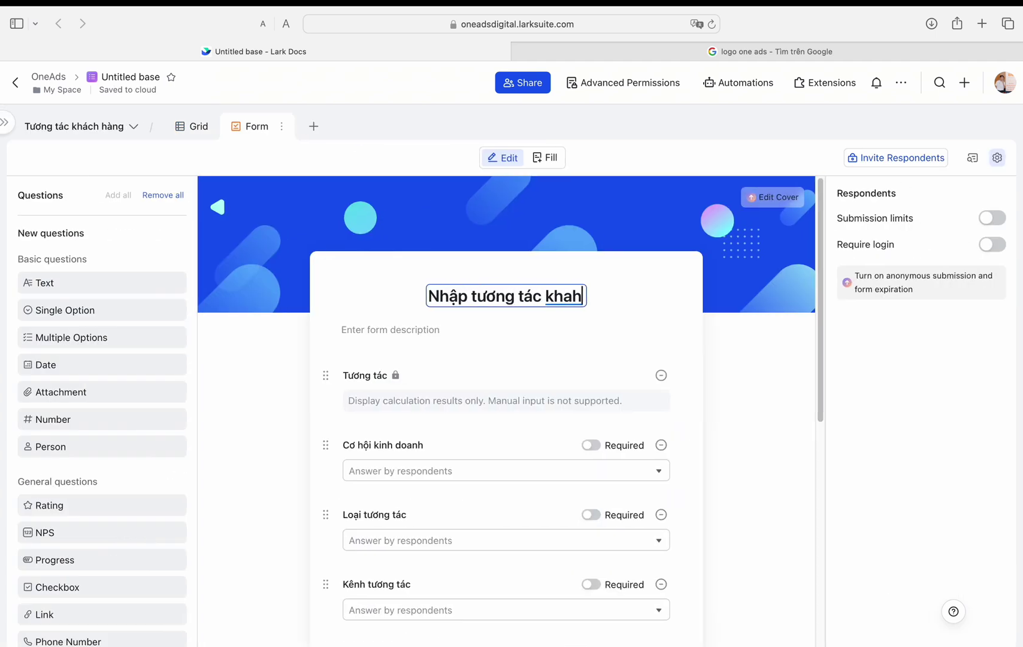
pyautogui.write(' hàng')
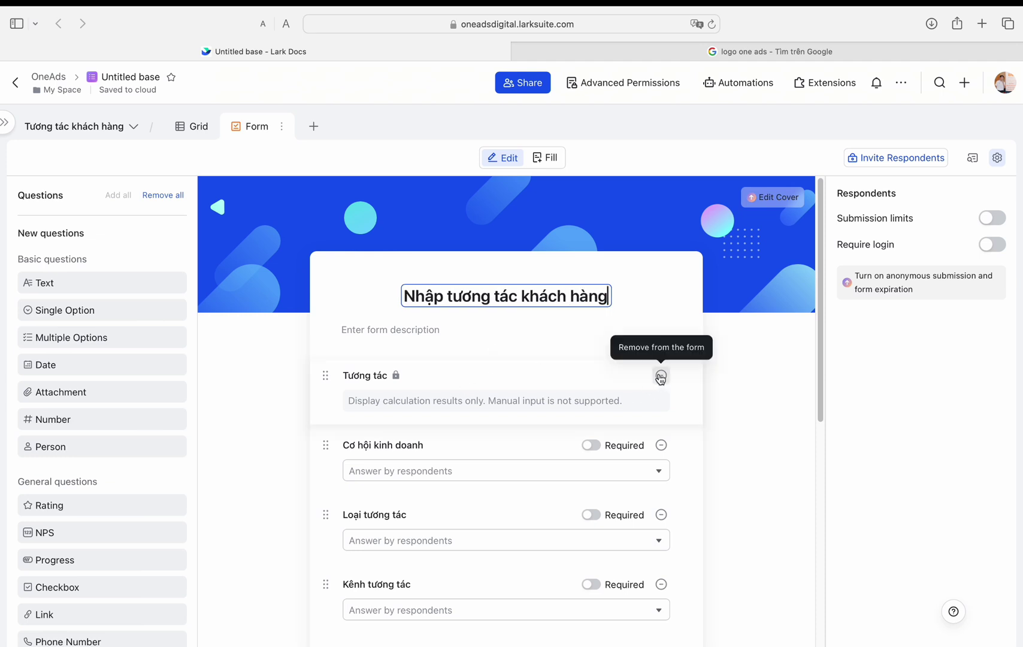
# Step: Remove Tương tác and make Cơ hội kinh doanh, Loại tương tác, Kênh tương tác and Mã sale required
pyautogui.click(661, 375)
pyautogui.click(591, 330)
pyautogui.click(592, 400)
pyautogui.scroll(-1, 593, 402)
pyautogui.click(594, 402)
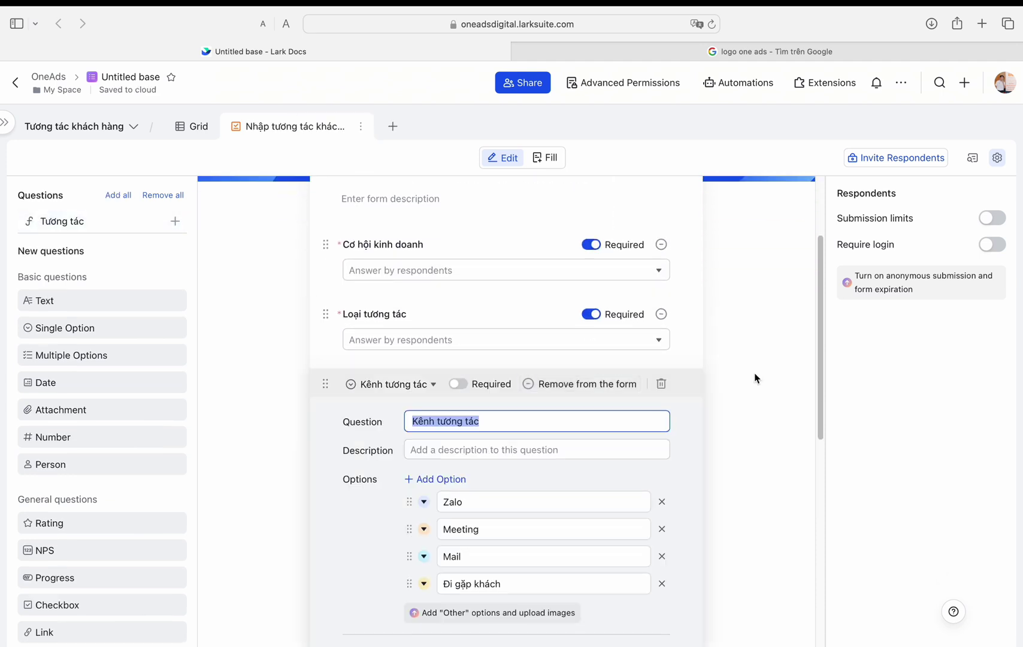
pyautogui.click(755, 373)
pyautogui.click(591, 383)
pyautogui.click(591, 451)
pyautogui.scroll(-1, 617, 433)
# Step: Remove the Sale tương tác question and add it back to the form
pyautogui.click(661, 460)
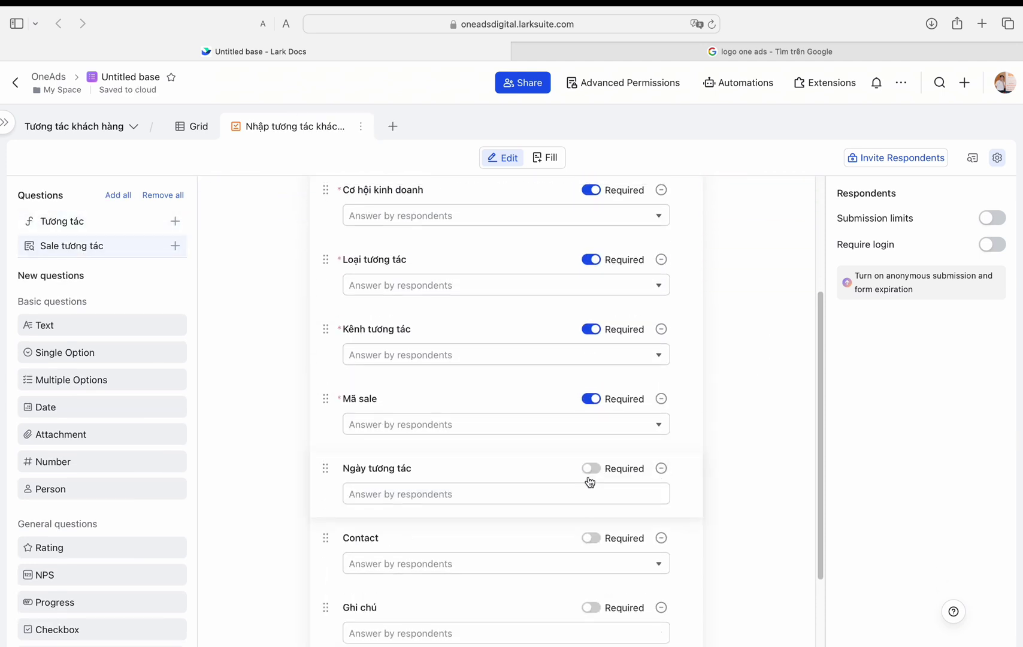
pyautogui.scroll(-2, 587, 476)
pyautogui.click(121, 251)
pyautogui.scroll(-1, 627, 373)
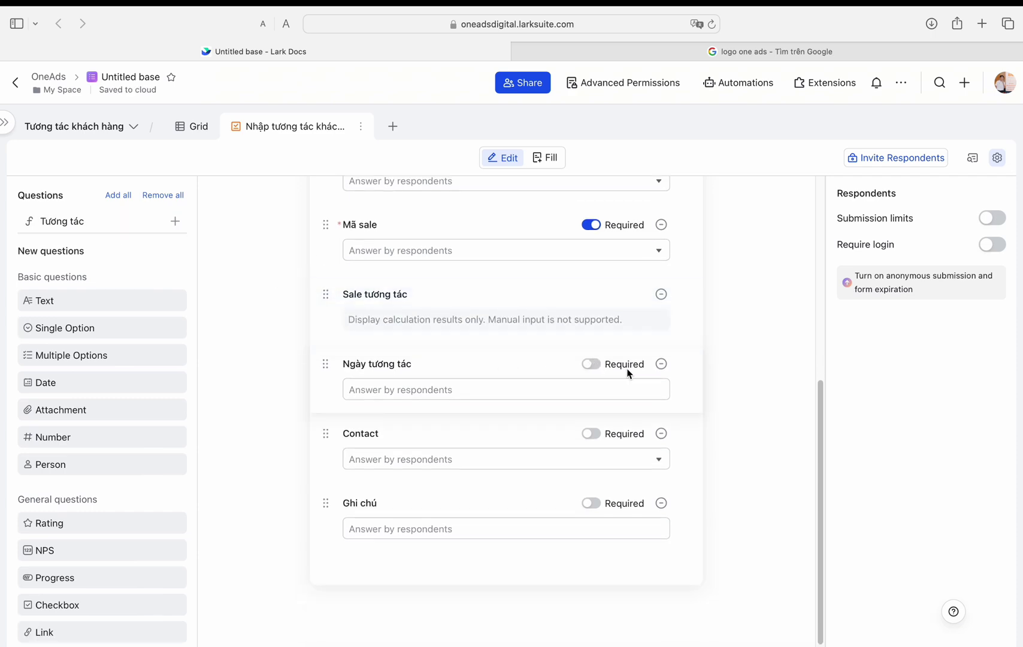
# Step: Make the Contact and Ghi chú form questions required
pyautogui.click(591, 433)
pyautogui.click(592, 502)
pyautogui.click(545, 157)
# Step: In the form, choose the Công ty A Google Ads opportunity, type Chốt HĐ and channel Meeting
pyautogui.scroll(10, 423, 269)
pyautogui.click(507, 363)
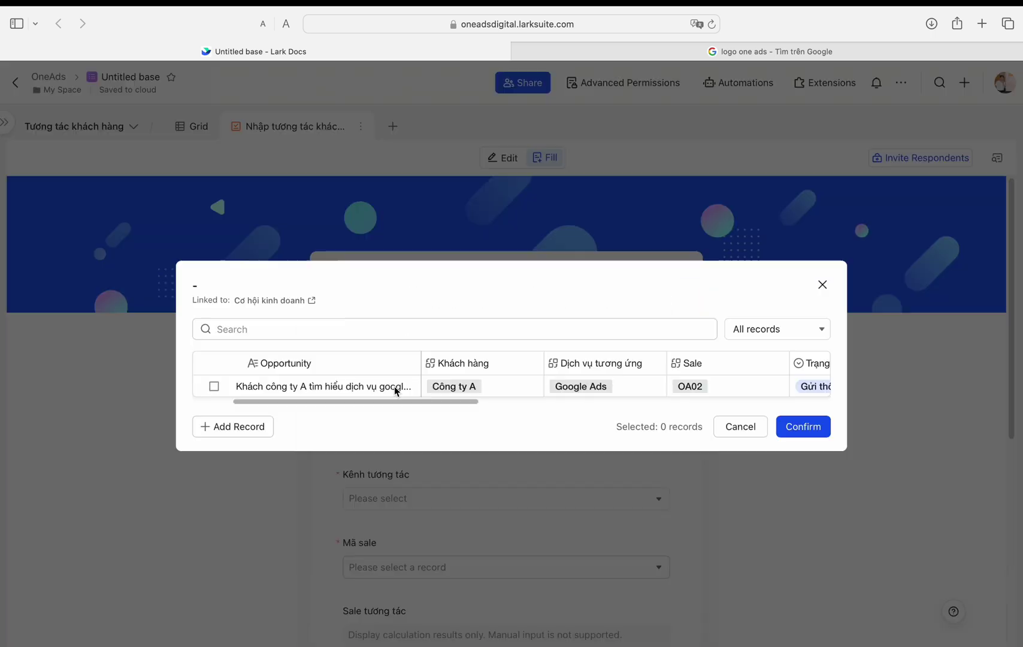
pyautogui.click(395, 387)
pyautogui.click(539, 431)
pyautogui.scroll(-1, 400, 344)
pyautogui.click(386, 339)
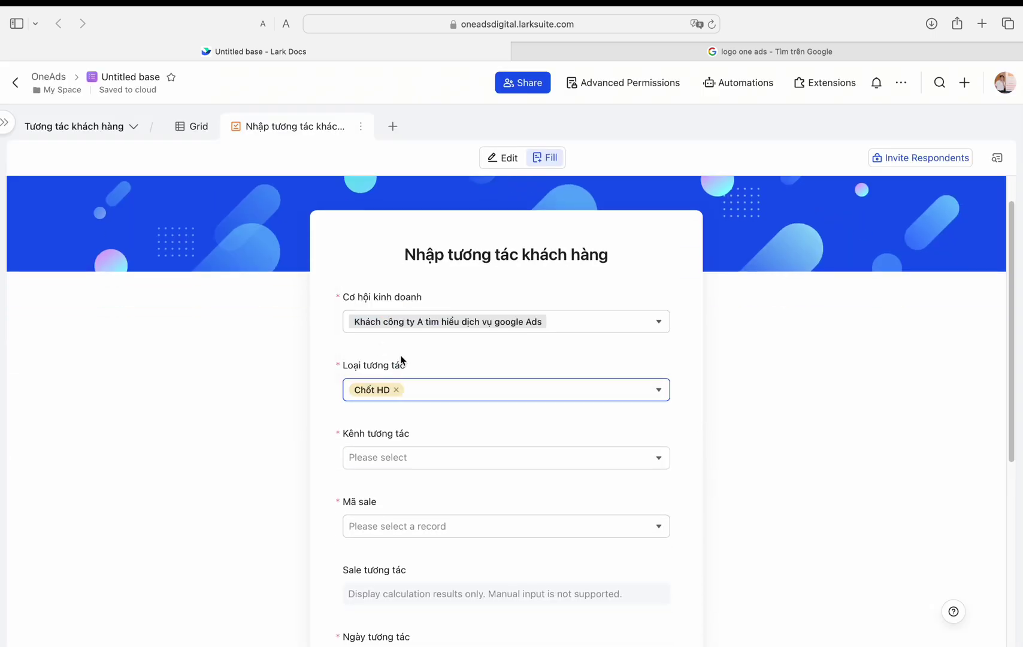
pyautogui.click(405, 422)
pyautogui.click(366, 354)
# Step: Pick sale code OA02, date 2024/03/09 19:36, and the Công ty A director contact
pyautogui.scroll(-2, 420, 423)
pyautogui.click(420, 423)
pyautogui.click(331, 277)
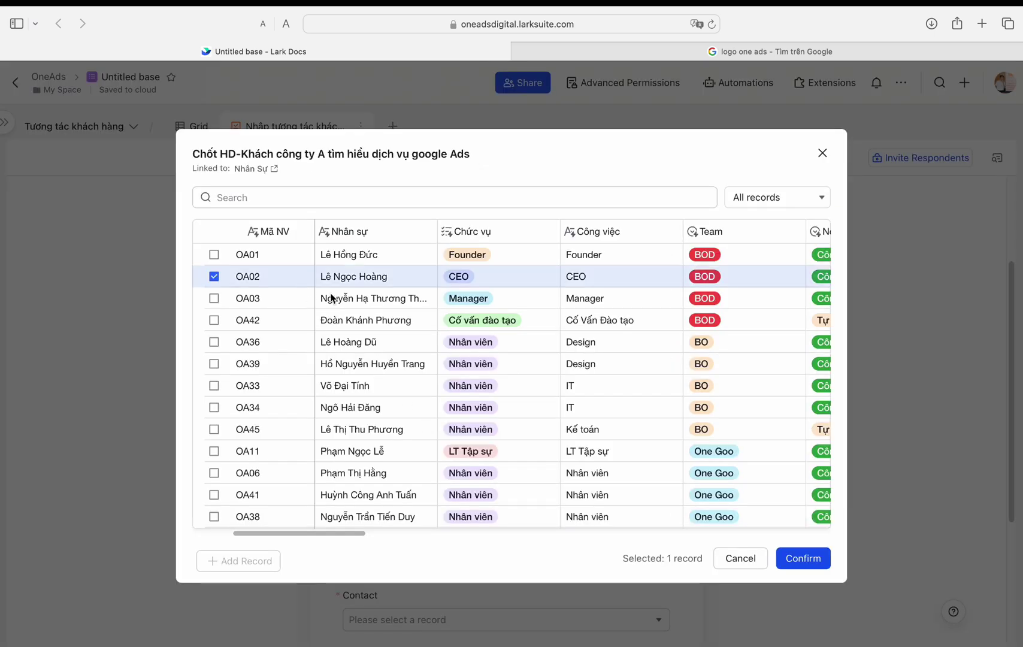
pyautogui.scroll(-3, 456, 452)
pyautogui.click(411, 368)
pyautogui.scroll(-2, 459, 436)
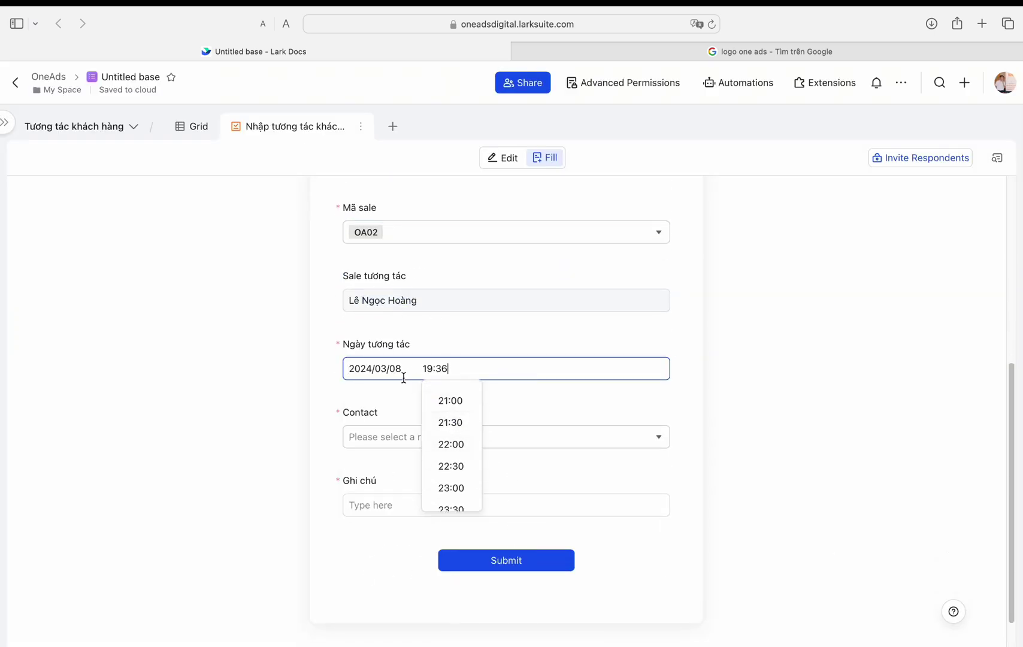
pyautogui.click(402, 377)
pyautogui.click(450, 441)
pyautogui.click(210, 320)
pyautogui.click(800, 492)
pyautogui.scroll(-1, 459, 459)
pyautogui.click(459, 459)
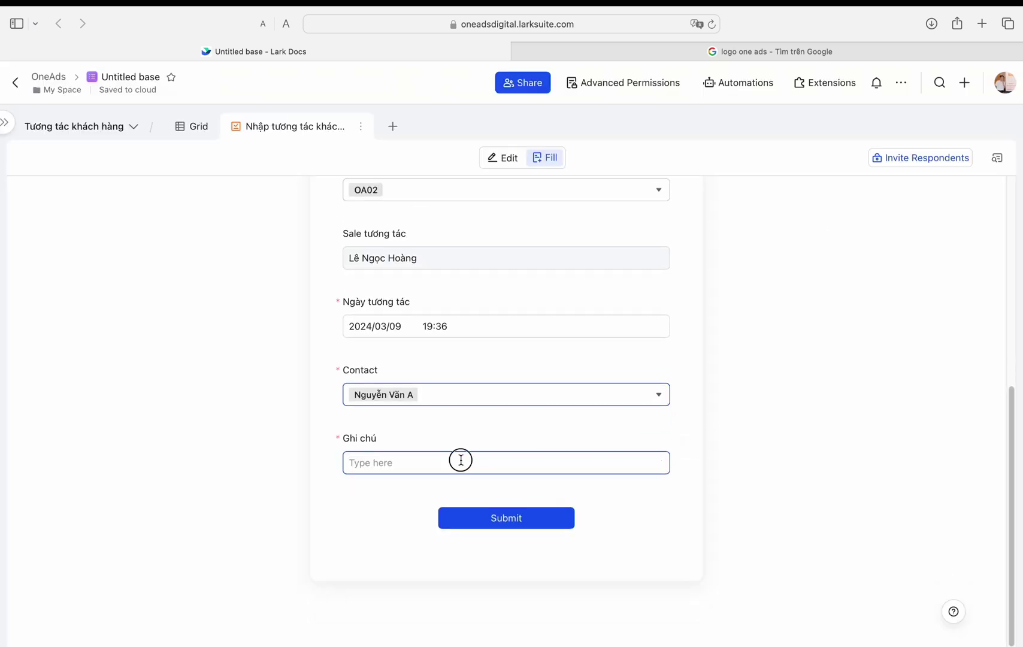
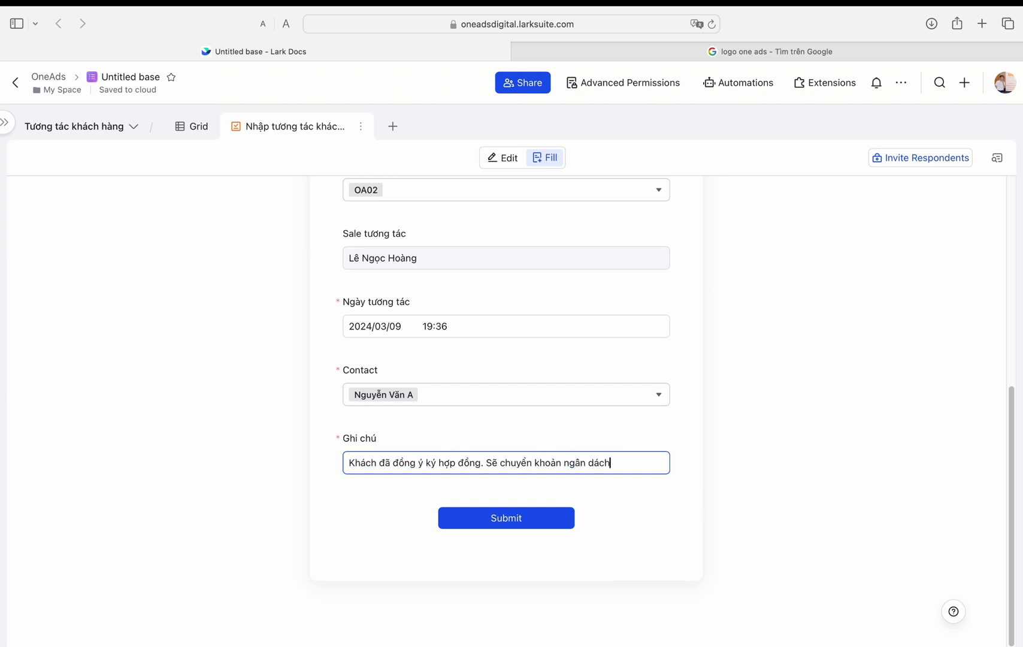
# Step: Submit the interaction with the note 'Khách đã đồng ý ký hợp đồng. Sẽ chuyển khoản ngân sách và bắt đầy chay quảng cáo'
pyautogui.write('Khách đã đồng ý ký hợp đồng. Sẽ chuyển khoản ngân sách và bắt đầy chay')
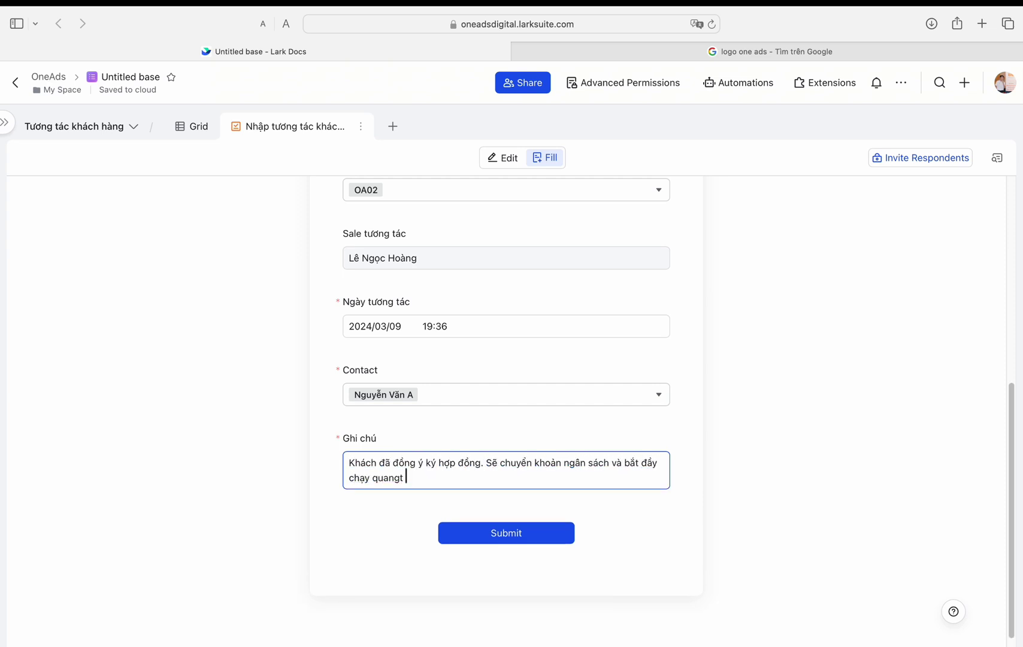
pyautogui.write(' quảng cáo')
pyautogui.click(506, 532)
pyautogui.click(192, 126)
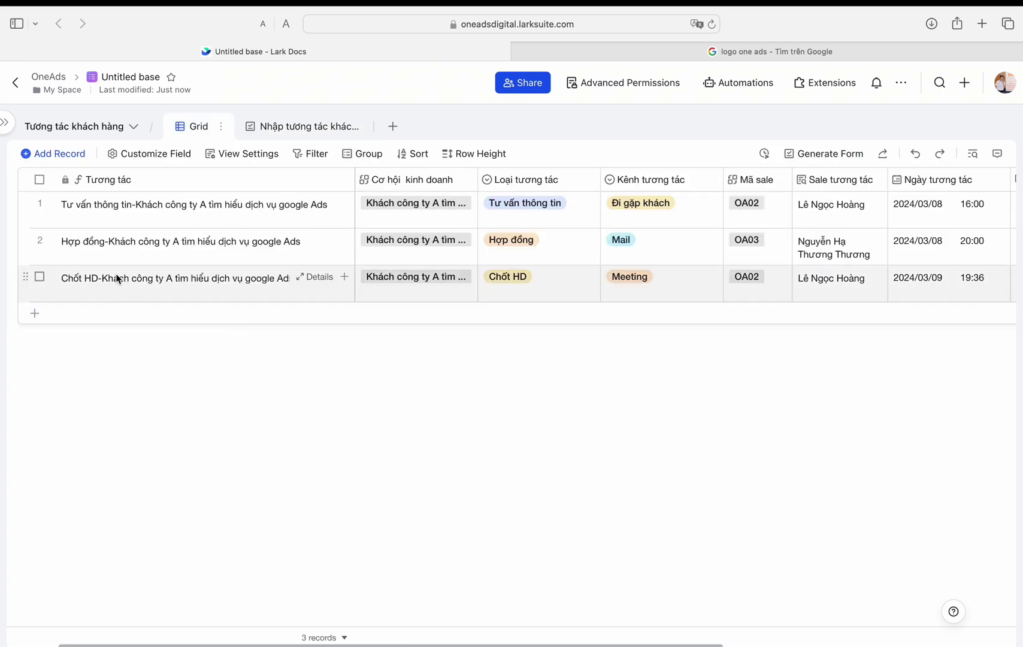
# Step: Group the interactions by Cơ hội kinh doanh and switch to the Cơ hội kinh doanh table
pyautogui.click(40, 179)
pyautogui.click(471, 180)
pyautogui.click(386, 450)
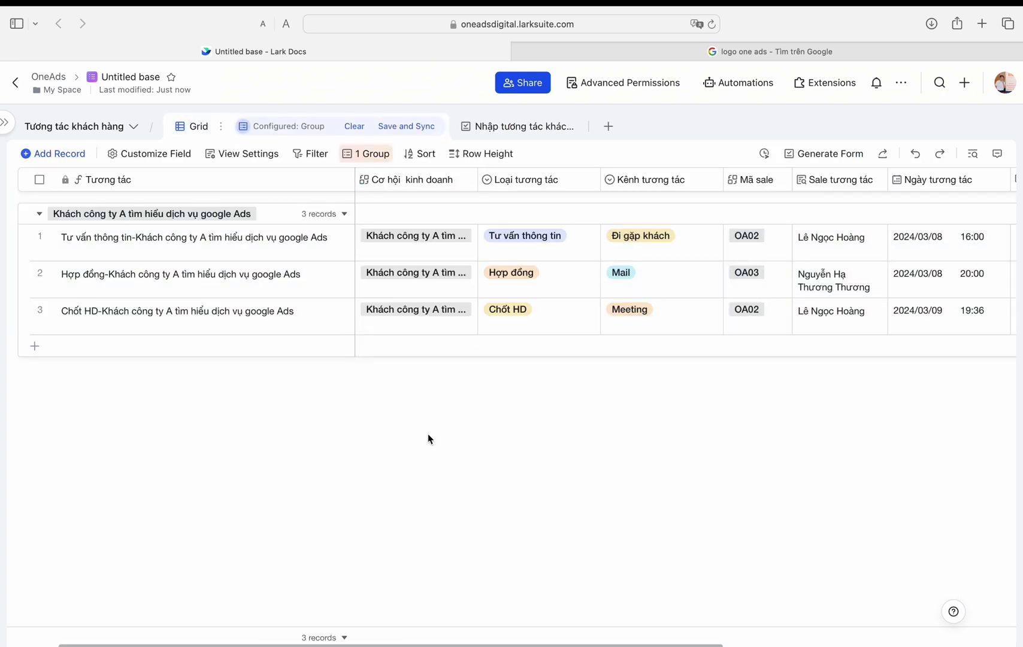
pyautogui.click(6, 123)
pyautogui.click(66, 264)
# Step: Sync the grouping configuration and add a new blank table
pyautogui.click(605, 392)
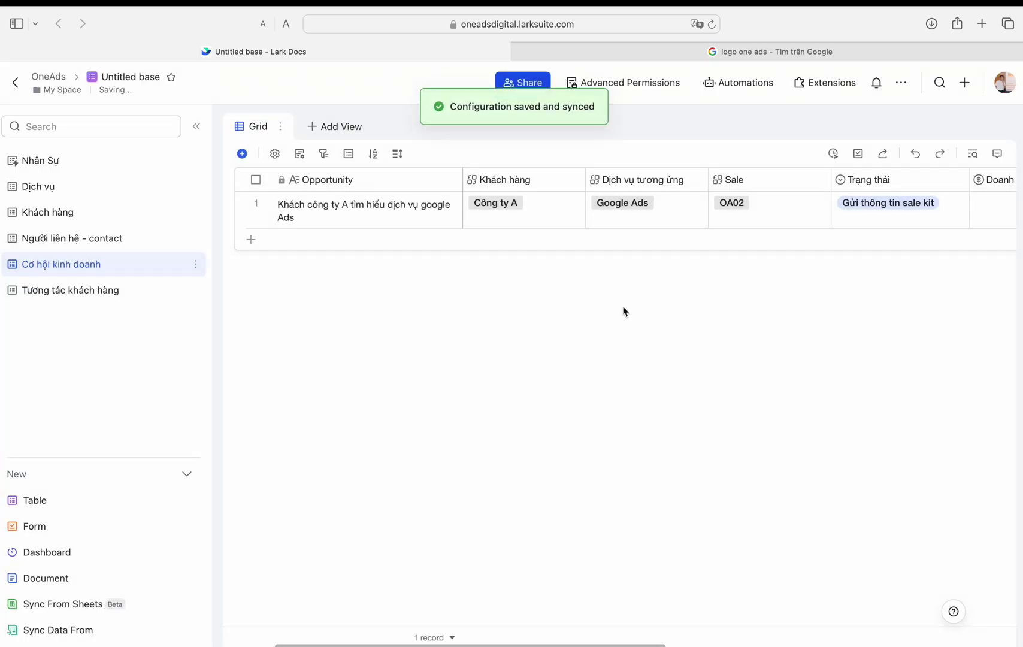
pyautogui.click(70, 290)
pyautogui.click(35, 500)
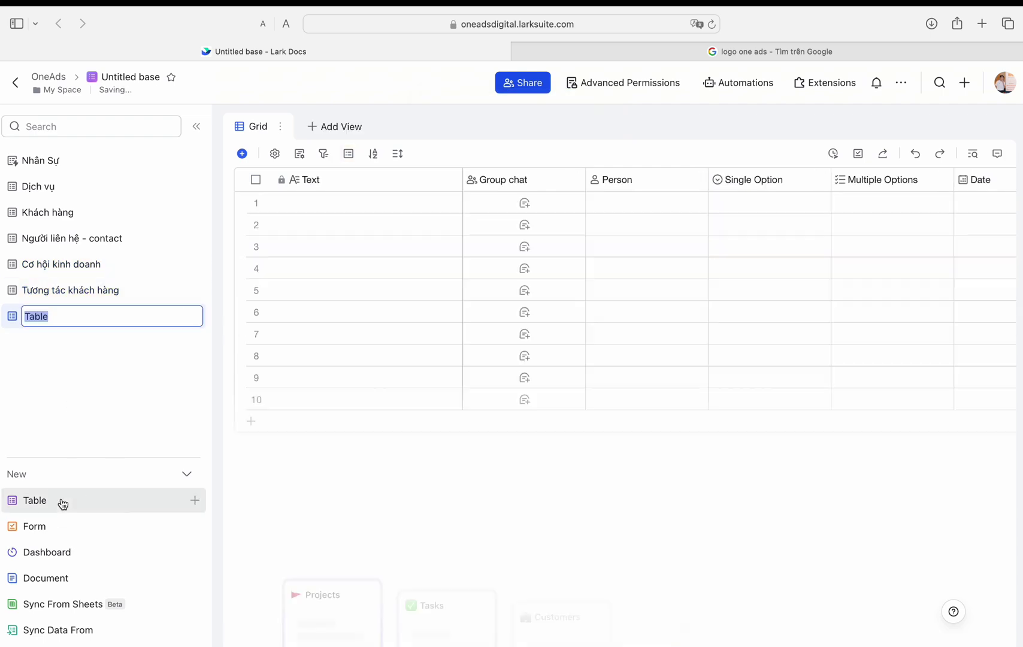
# Step: Duplicate the Khách hàng table as 'Khách hàng chốt HD'
pyautogui.click(190, 214)
pyautogui.click(205, 389)
pyautogui.doubleClick(465, 330)
pyautogui.write('chốt ')
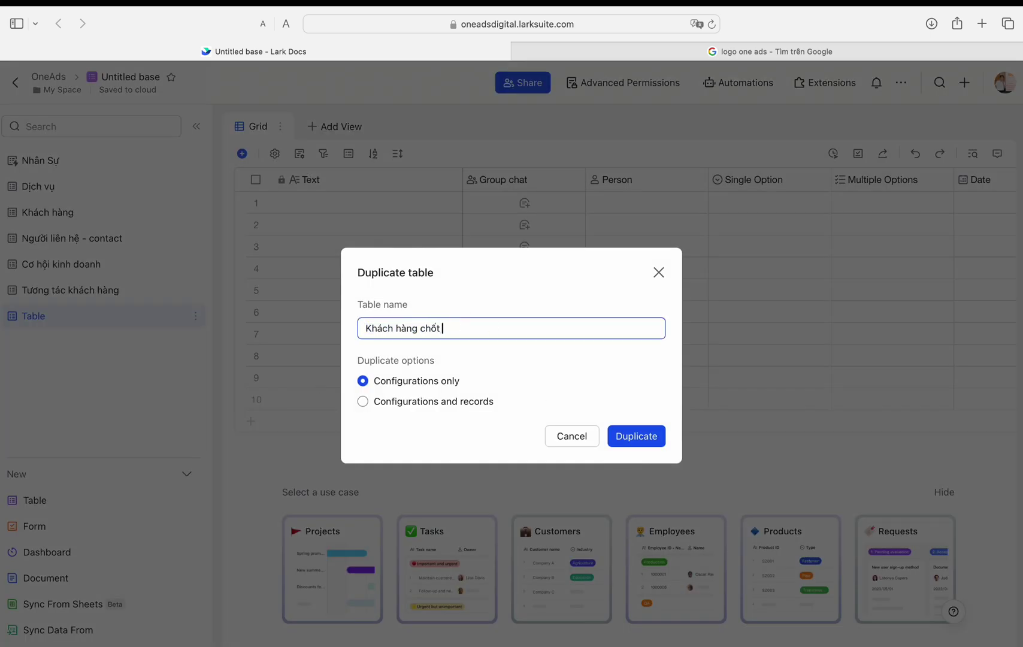
pyautogui.write('HD')
pyautogui.click(637, 436)
# Step: Delete the blank Table and move Khách hàng chốt HD below Tương tác khách hàng
pyautogui.click(195, 341)
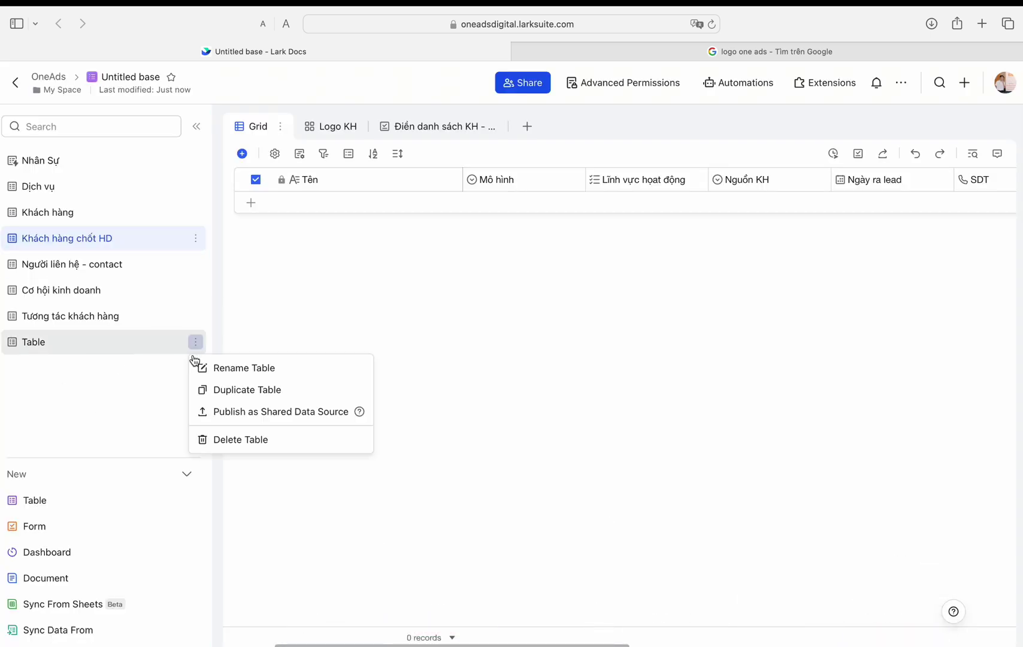
pyautogui.click(224, 436)
pyautogui.click(610, 388)
pyautogui.moveTo(58, 238); pyautogui.dragTo(58, 338)
pyautogui.hscroll(10, 540, 204)
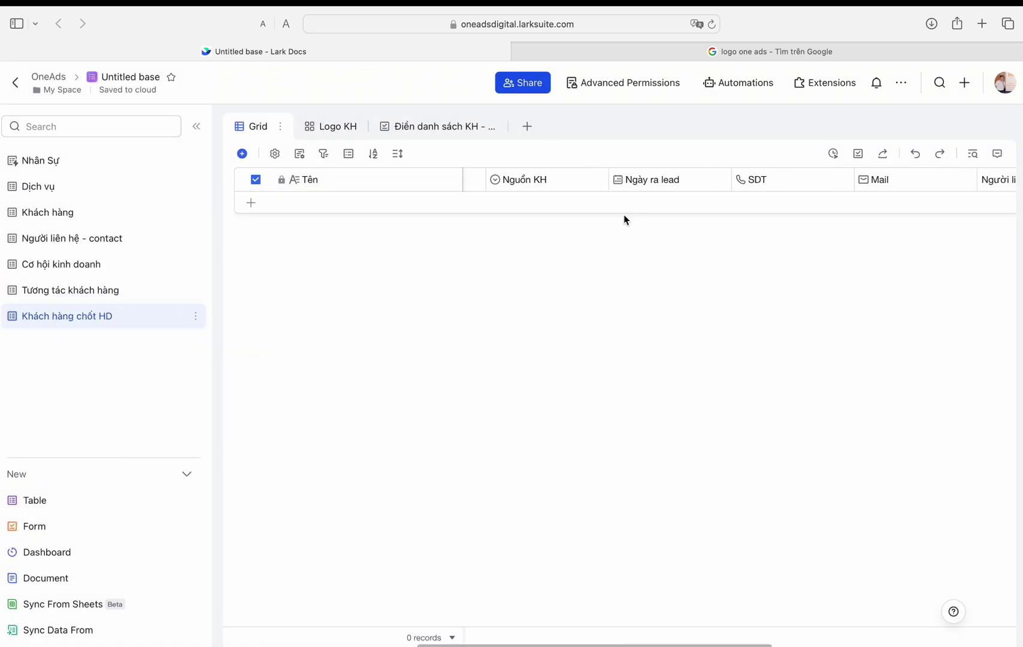
pyautogui.click(748, 90)
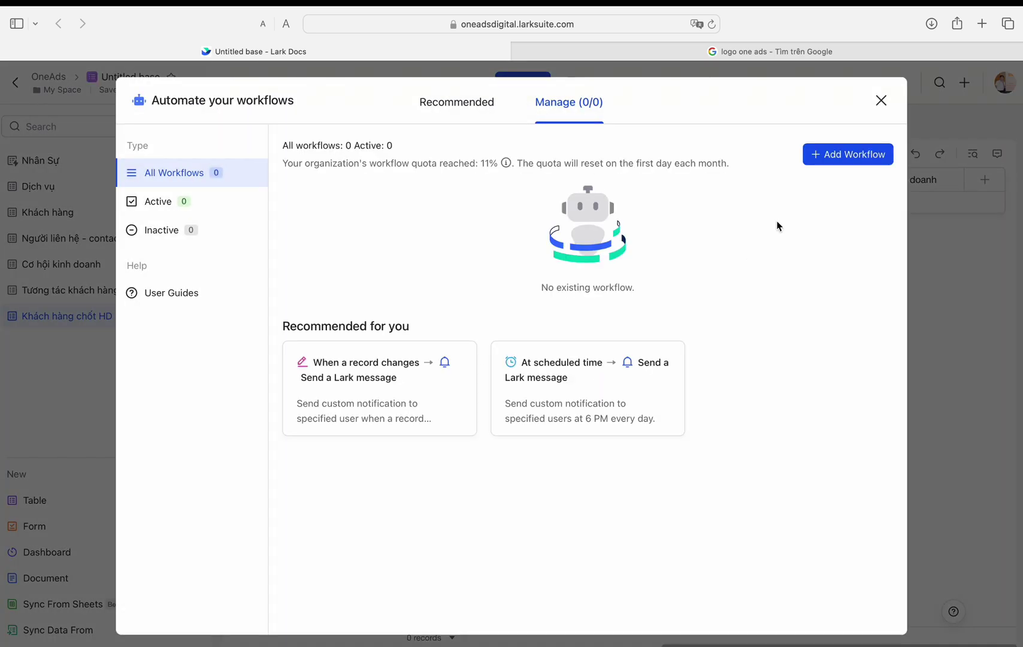
# Step: Create a workflow triggered when a Tương tác khách hàng record's Loại tương tác becomes Chốt HD
pyautogui.click(847, 153)
pyautogui.click(251, 277)
pyautogui.click(312, 267)
pyautogui.click(259, 403)
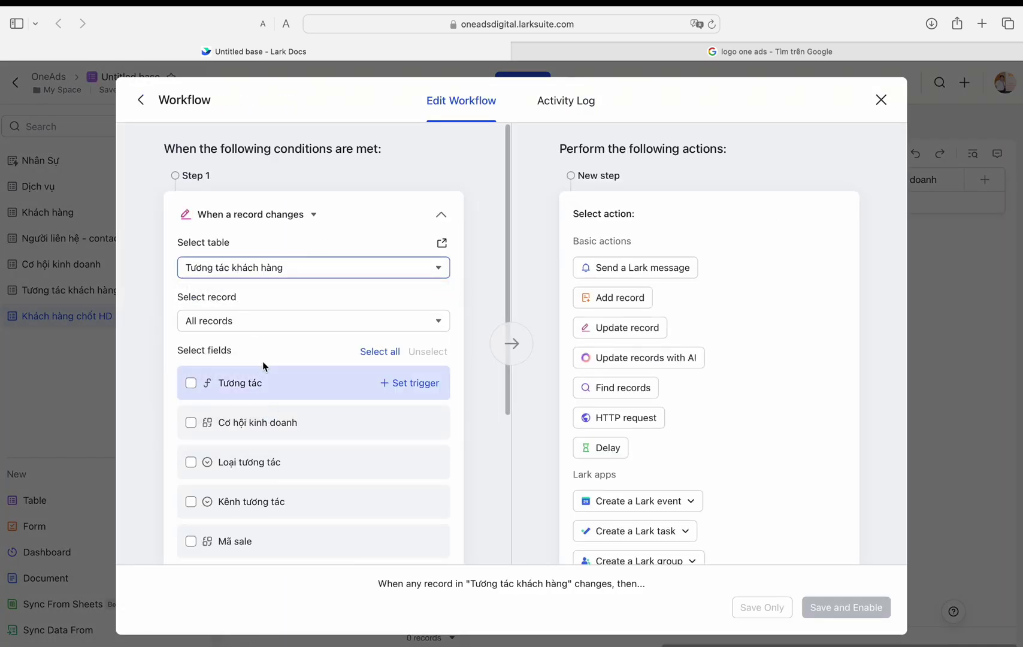
pyautogui.scroll(-4, 257, 390)
pyautogui.scroll(2, 227, 384)
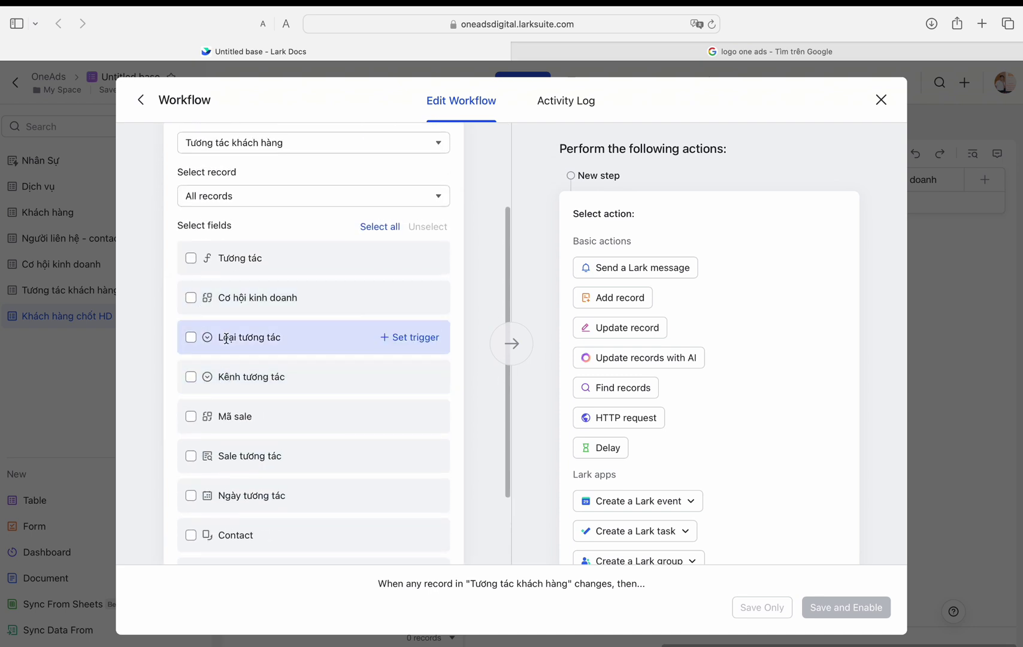
pyautogui.click(400, 337)
pyautogui.click(368, 373)
pyautogui.click(338, 489)
pyautogui.scroll(-1, 473, 393)
pyautogui.scroll(3, 473, 396)
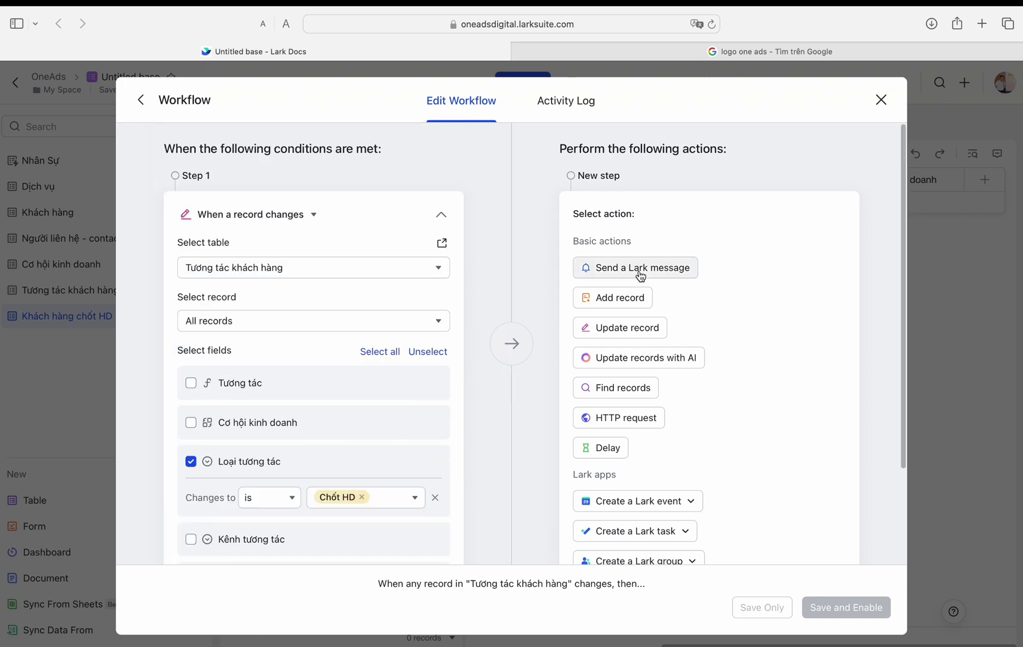
# Step: Add a Lark message to the chosen recipient with '!!!!' and 'Chúc' plus the Sale tương tác field
pyautogui.click(636, 267)
pyautogui.click(683, 283)
pyautogui.click(618, 340)
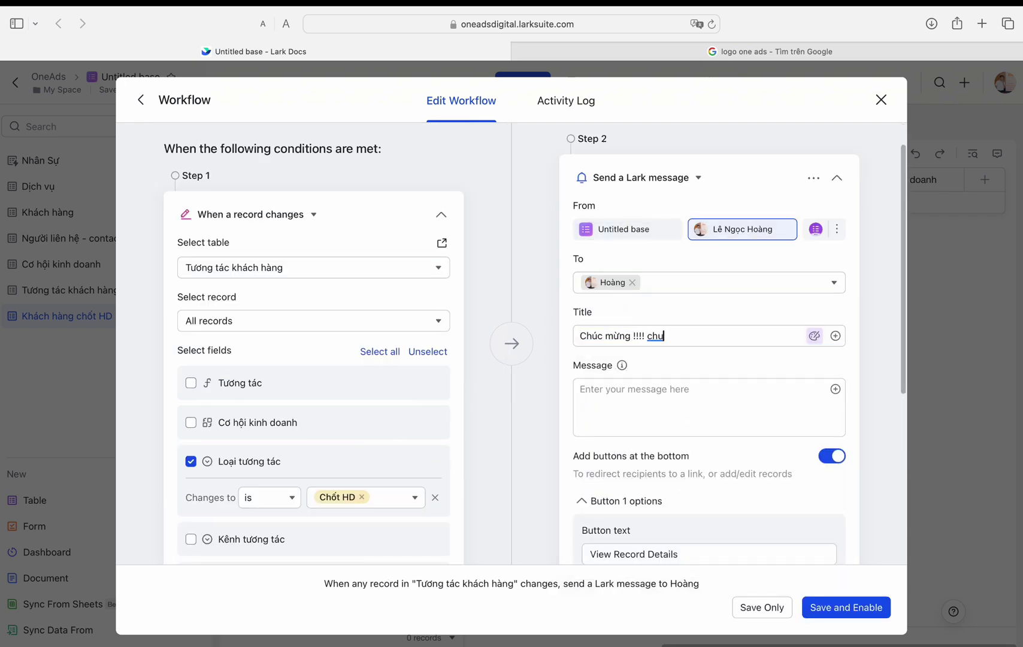
pyautogui.write('!!!! Đã chốt hợp đồng!!!')
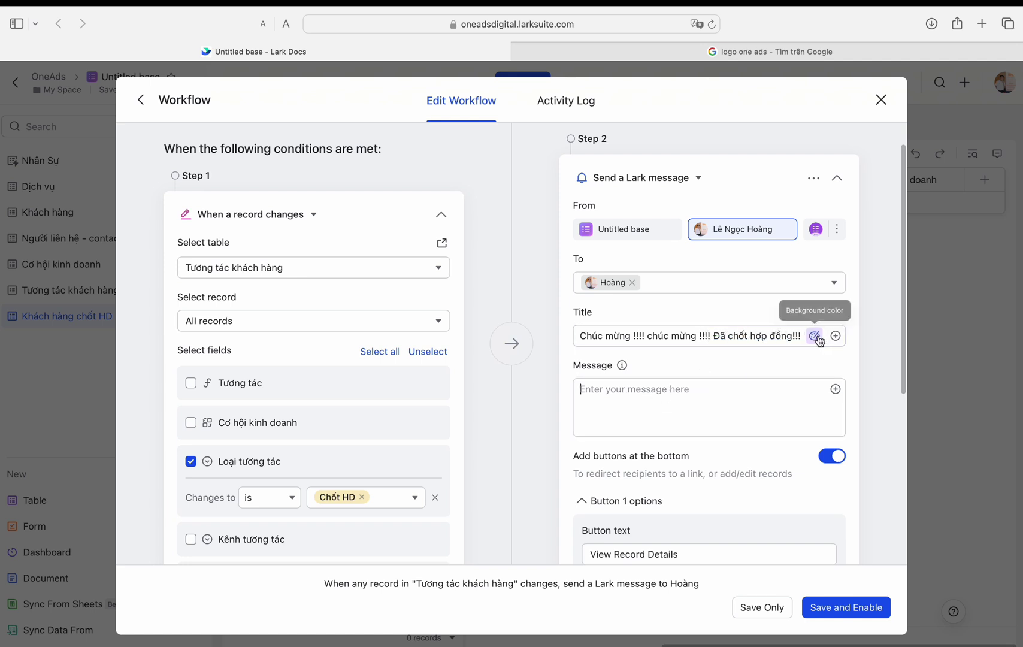
pyautogui.click(678, 422)
pyautogui.write('Chúc mừng')
pyautogui.click(835, 389)
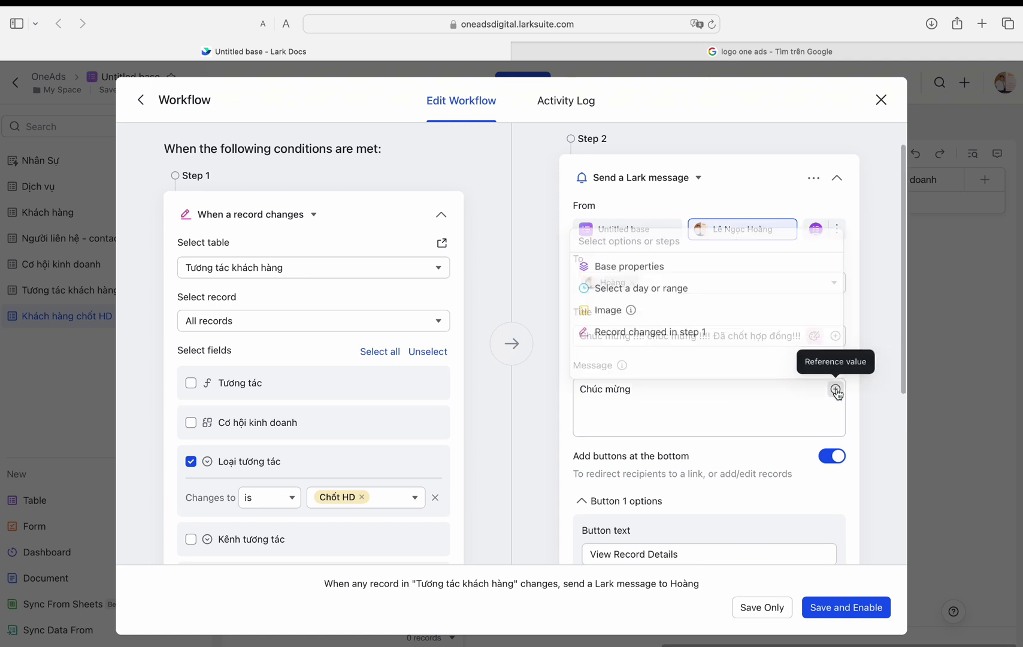
pyautogui.click(791, 331)
pyautogui.scroll(-3, 714, 297)
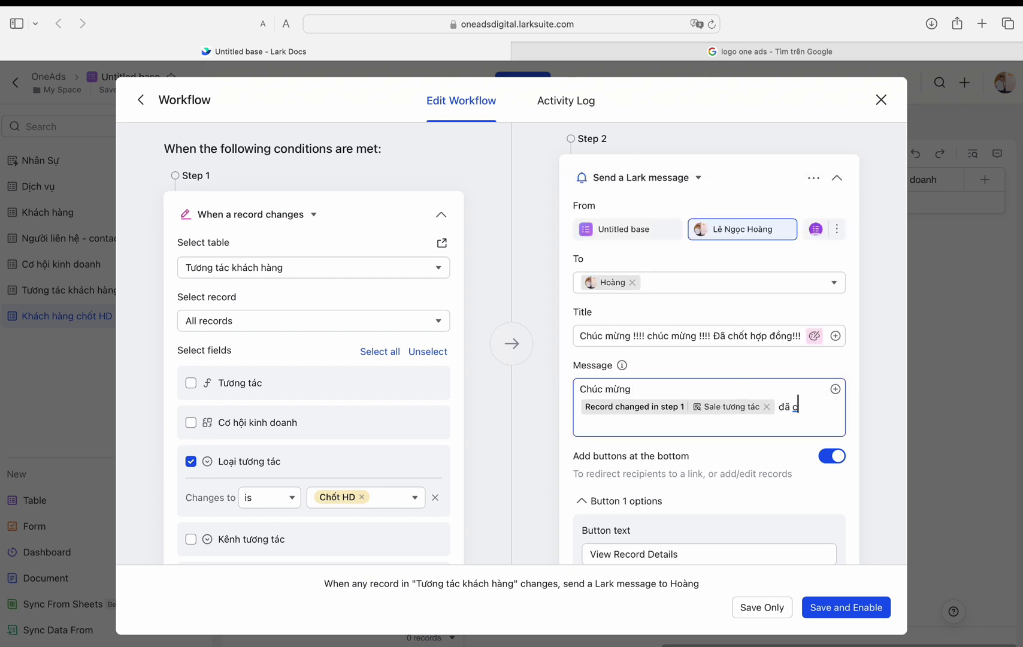
pyautogui.write('!!!')
pyautogui.press('Return')
pyautogui.press('Return')
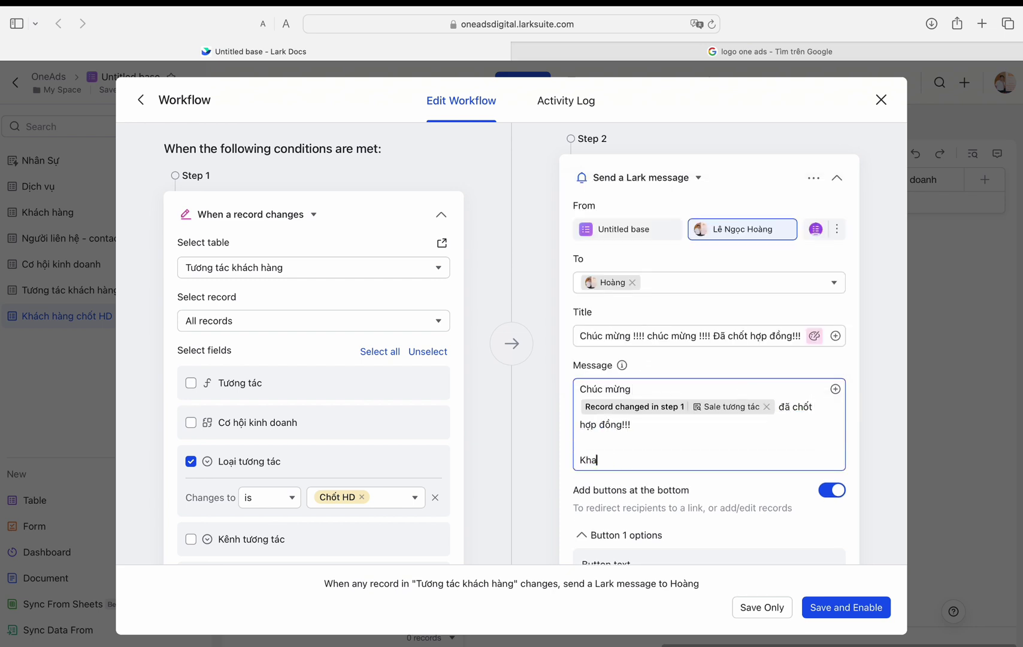
pyautogui.scroll(-2, 834, 359)
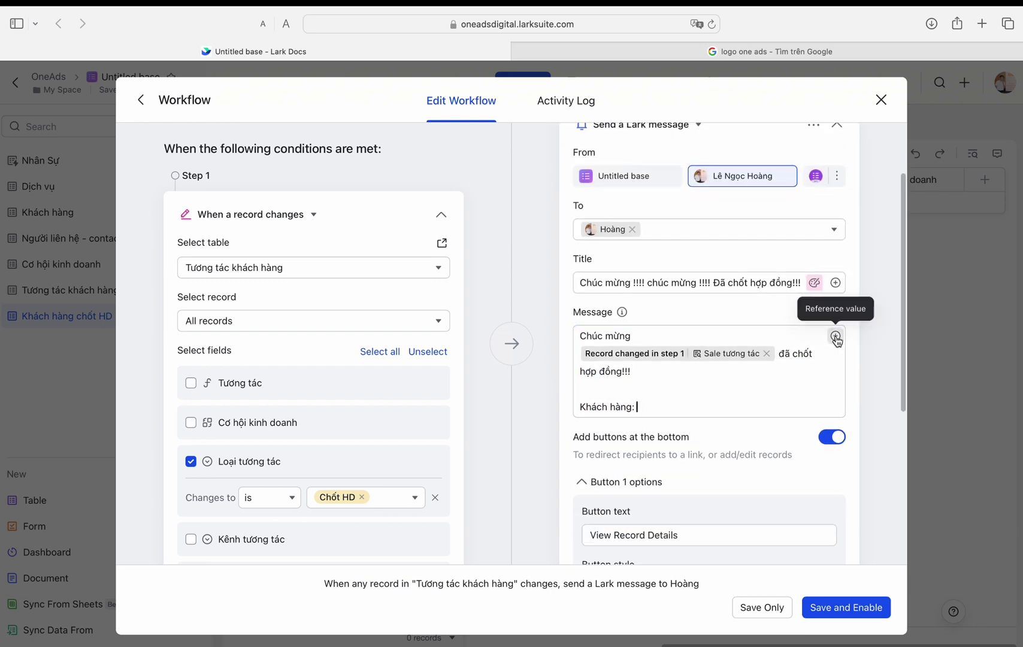
# Step: Add a 'Dịch vụ:' line to the message and remove its buttons
pyautogui.click(835, 336)
pyautogui.scroll(-3, 719, 254)
pyautogui.scroll(2, 717, 261)
pyautogui.scroll(-3, 717, 260)
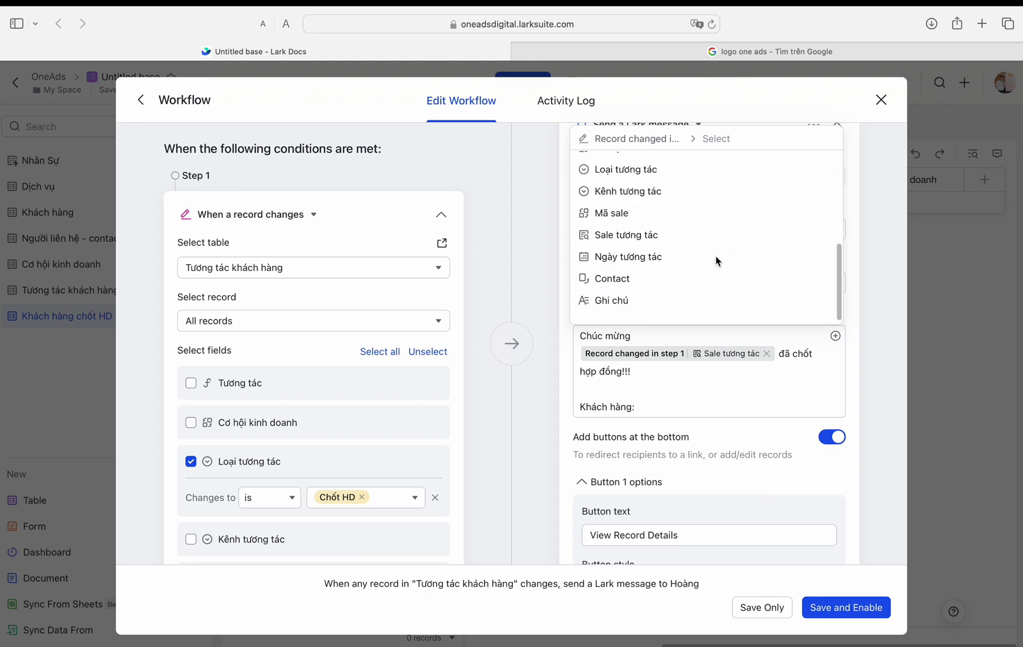
pyautogui.scroll(4, 716, 260)
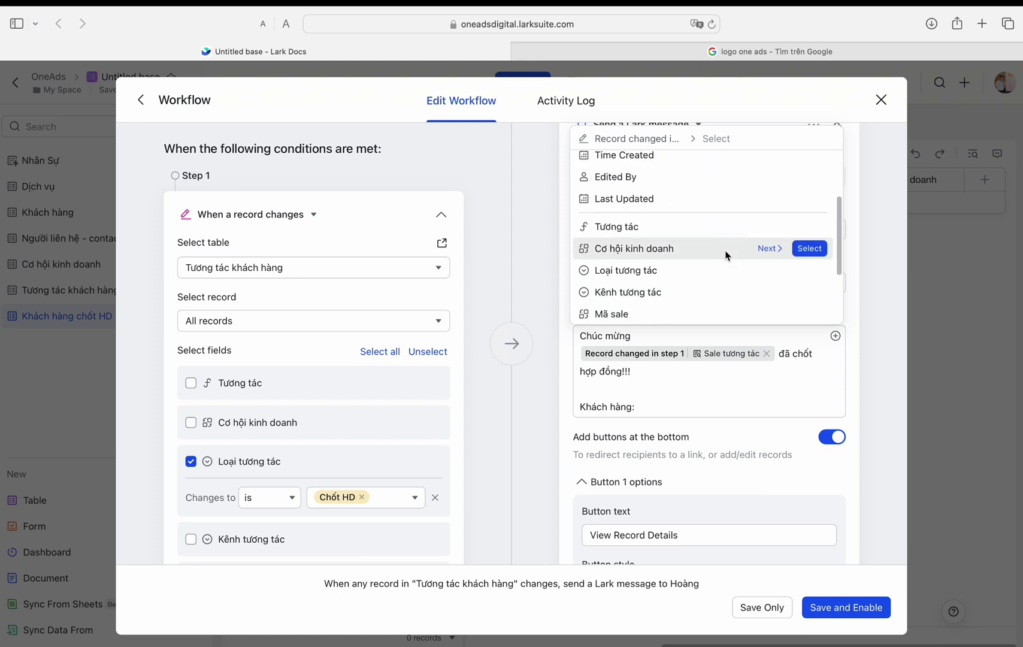
pyautogui.scroll(-3, 727, 255)
pyautogui.press('Escape')
pyautogui.press('Return')
pyautogui.press('Return')
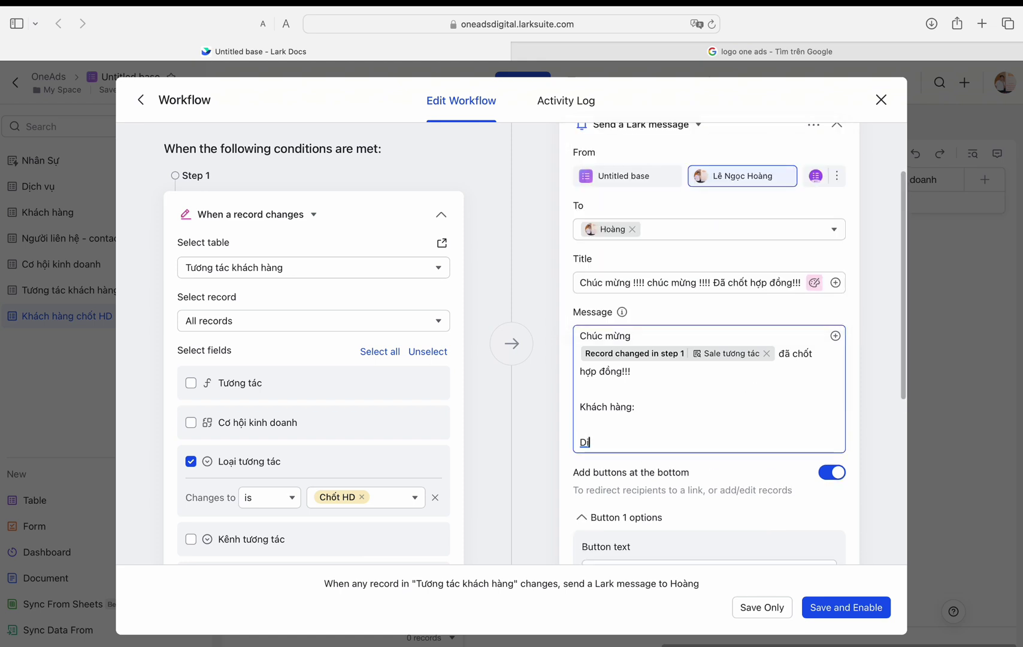
pyautogui.write('Dịch vụ:')
pyautogui.press('Return')
pyautogui.press('Return')
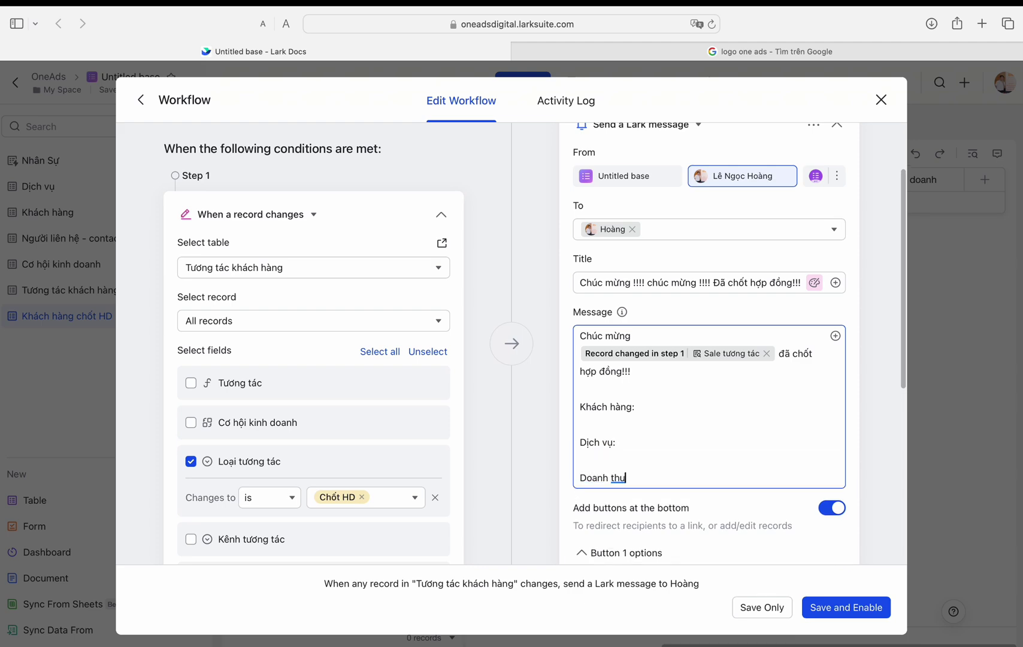
pyautogui.scroll(-2, 738, 393)
pyautogui.rightClick(742, 399)
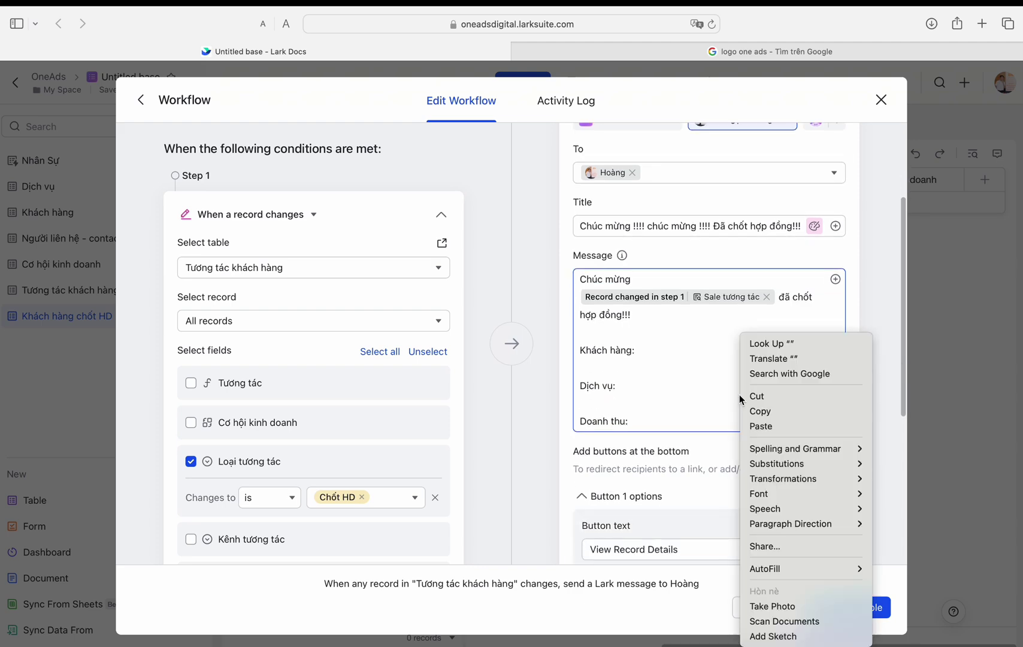
pyautogui.click(530, 399)
pyautogui.scroll(-4, 707, 371)
pyautogui.click(832, 303)
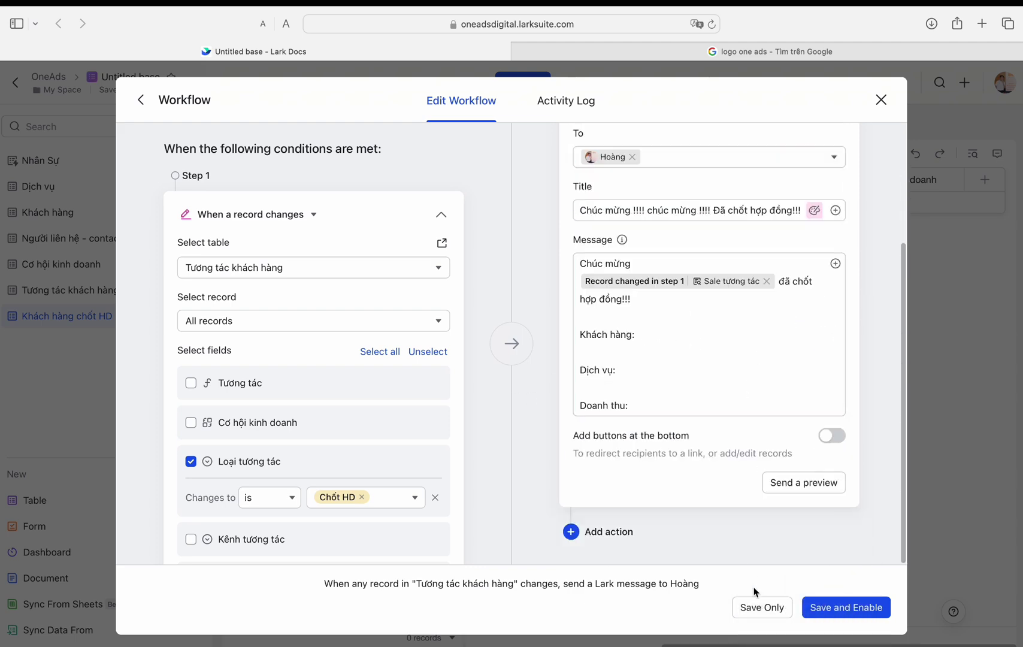
# Step: Save and activate the congratulation workflow
pyautogui.click(840, 609)
pyautogui.click(609, 401)
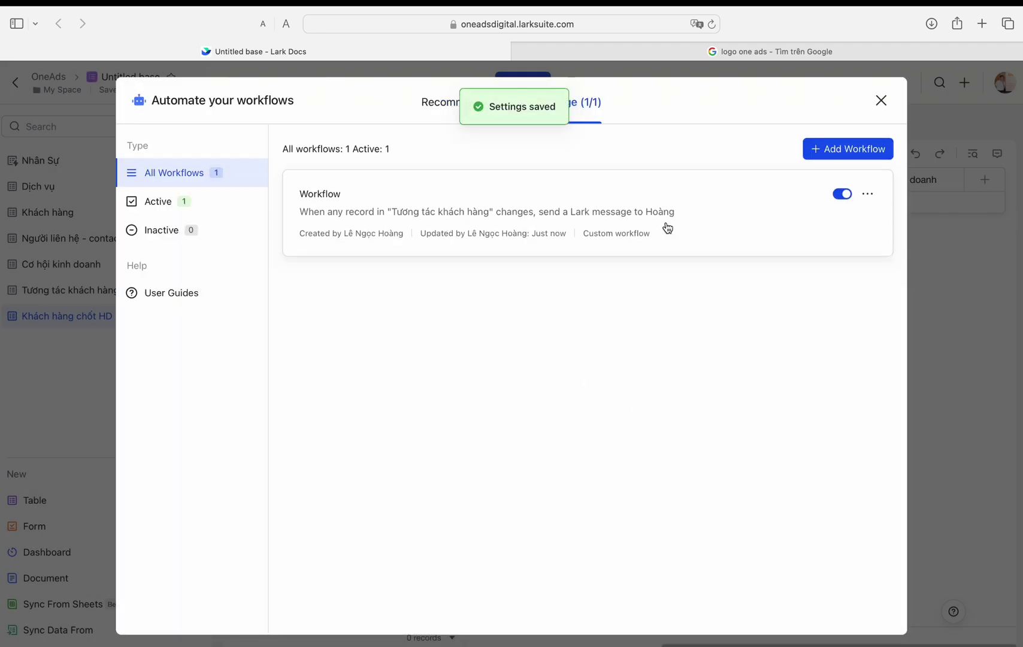
pyautogui.press('Escape')
# Step: Switch row 3's Loại tương tác to Tư vấn thông tin, then back to Chốt HD
pyautogui.click(70, 290)
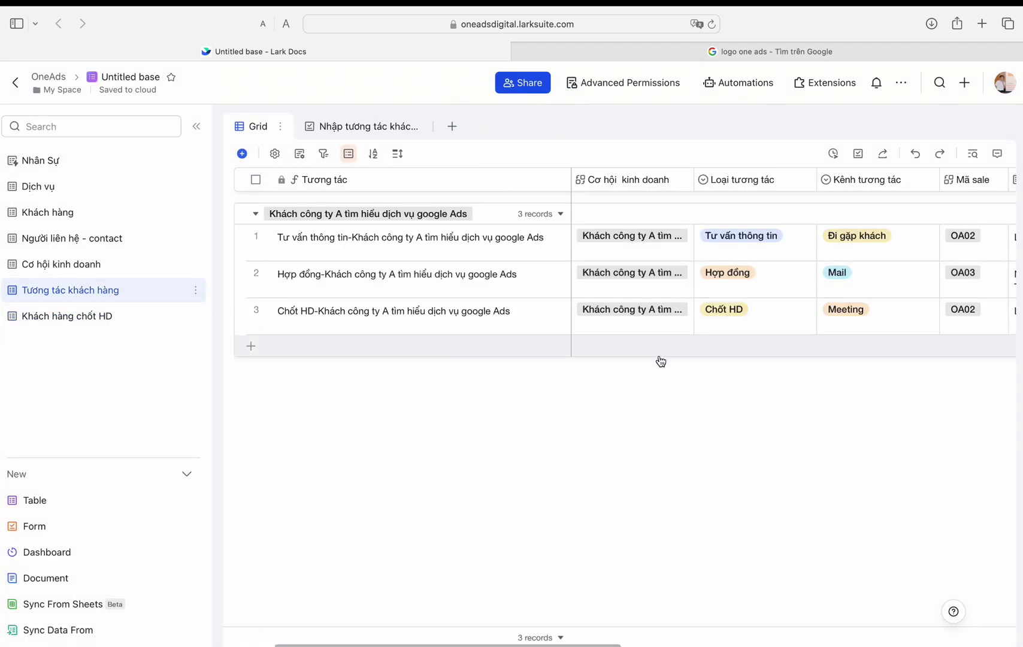
pyautogui.click(762, 318)
pyautogui.click(741, 378)
pyautogui.click(795, 314)
pyautogui.click(727, 444)
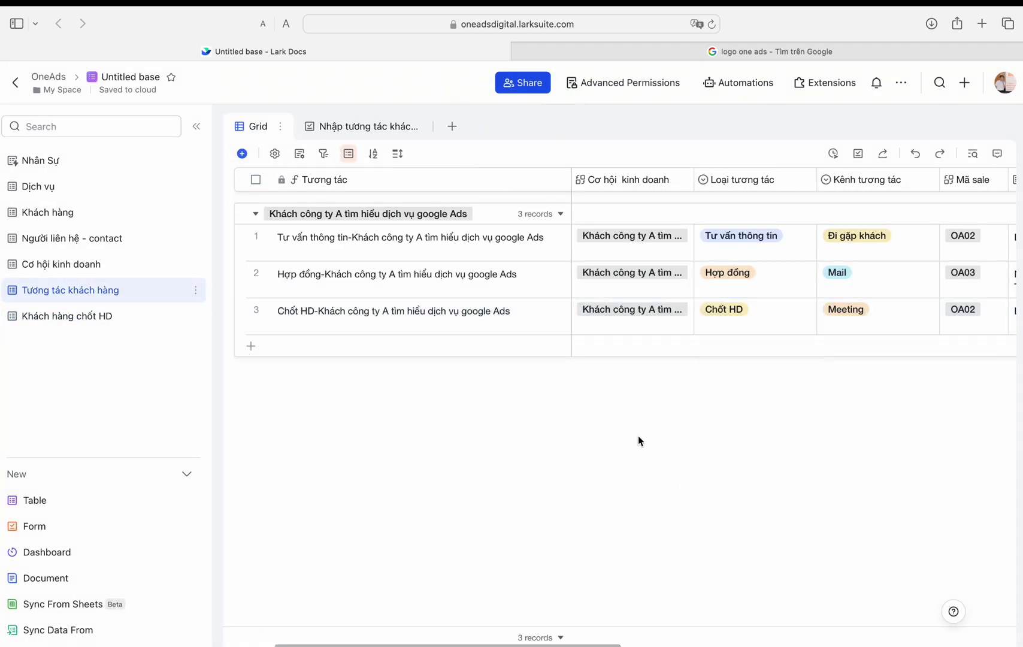
# Step: Check the congratulation message in the Lark messenger chat, then return to the browser
pyautogui.hotkey('ctrl', 'Up')
pyautogui.click(119, 608)
pyautogui.click(263, 306)
pyautogui.moveTo(549, 391); pyautogui.dragTo(647, 399)
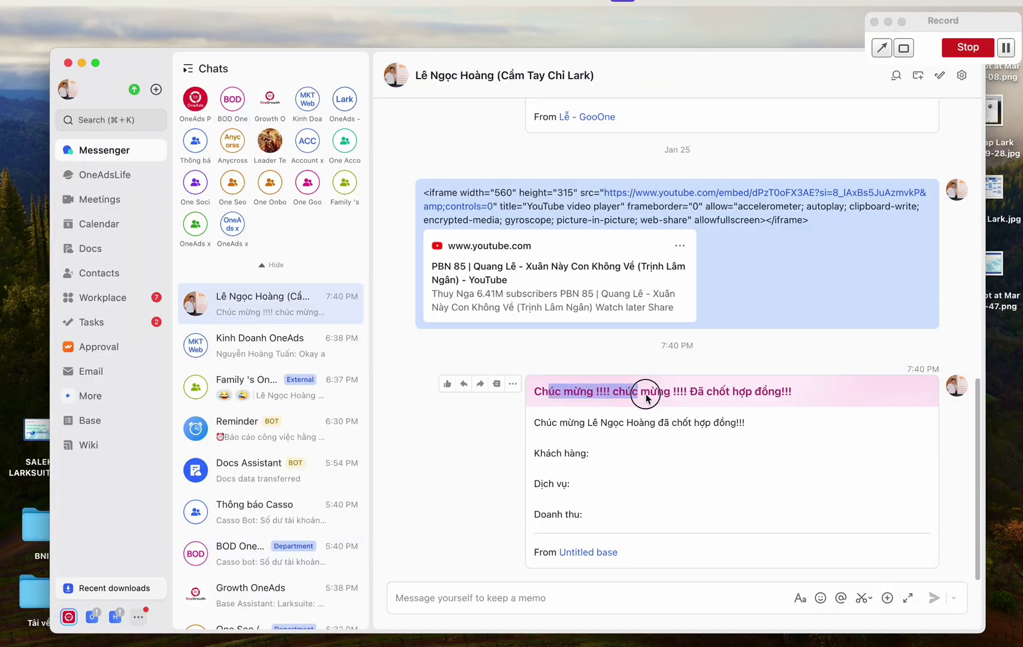
pyautogui.moveTo(554, 452); pyautogui.dragTo(574, 516)
pyautogui.hotkey('ctrl', 'Up')
# Step: Add an Add record action to the existing workflow targeting Khách hàng chốt HD
pyautogui.hotkey('ctrl', 'Right')
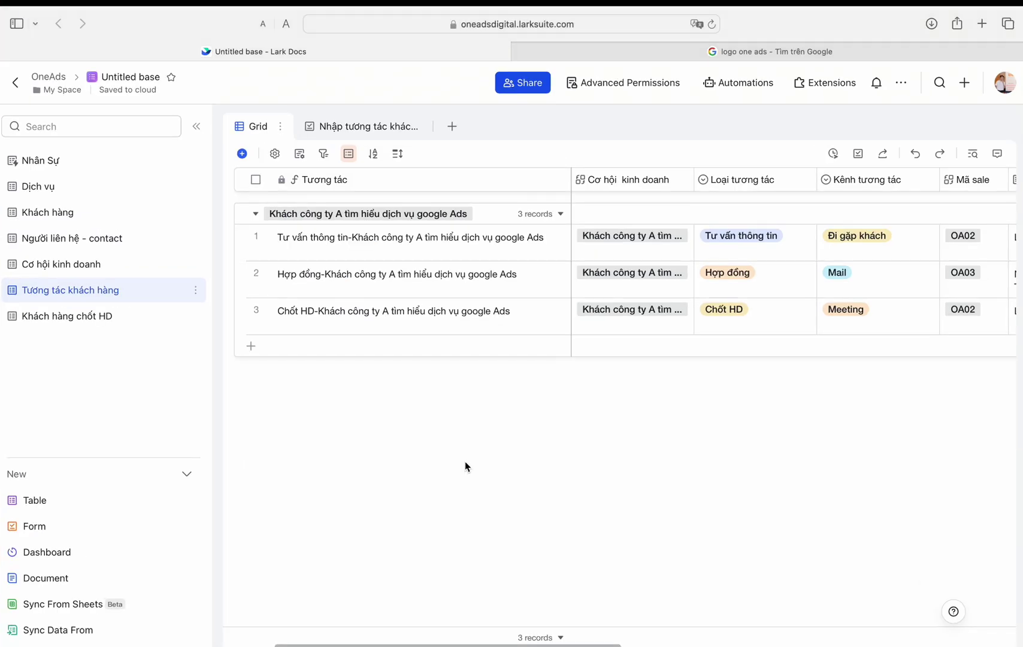
pyautogui.click(114, 316)
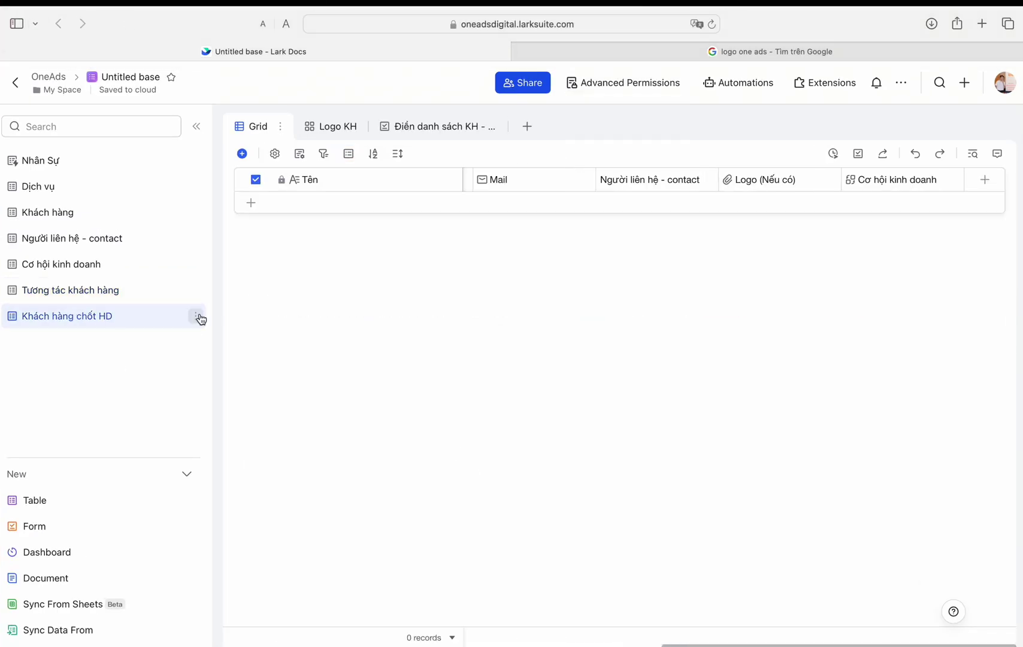
pyautogui.click(738, 83)
pyautogui.click(797, 172)
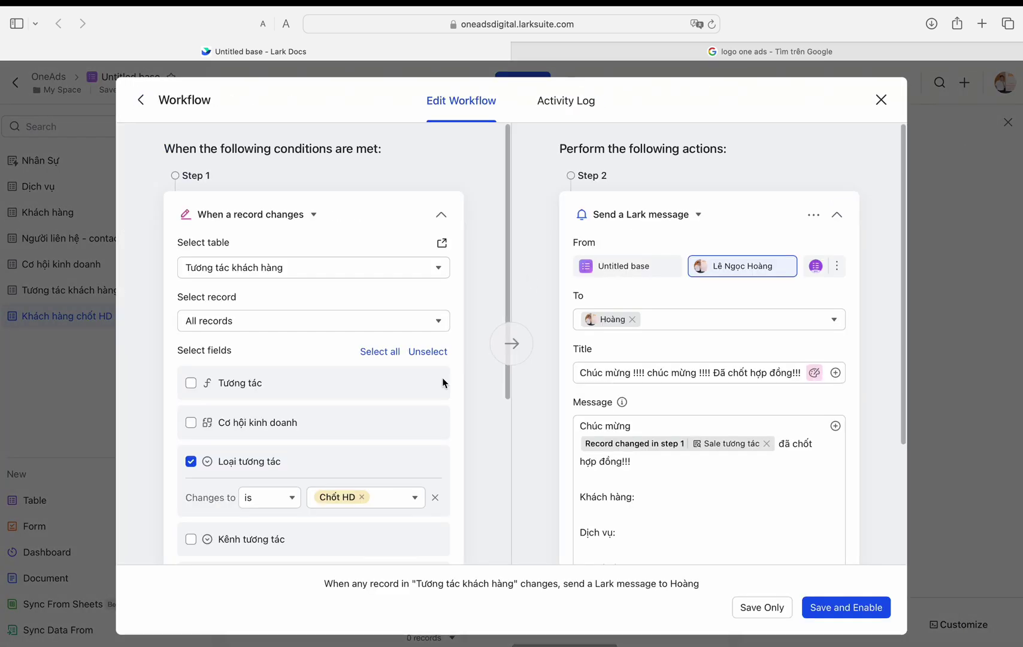
pyautogui.scroll(-3, 401, 427)
pyautogui.scroll(-3, 599, 479)
pyautogui.click(569, 532)
pyautogui.click(617, 232)
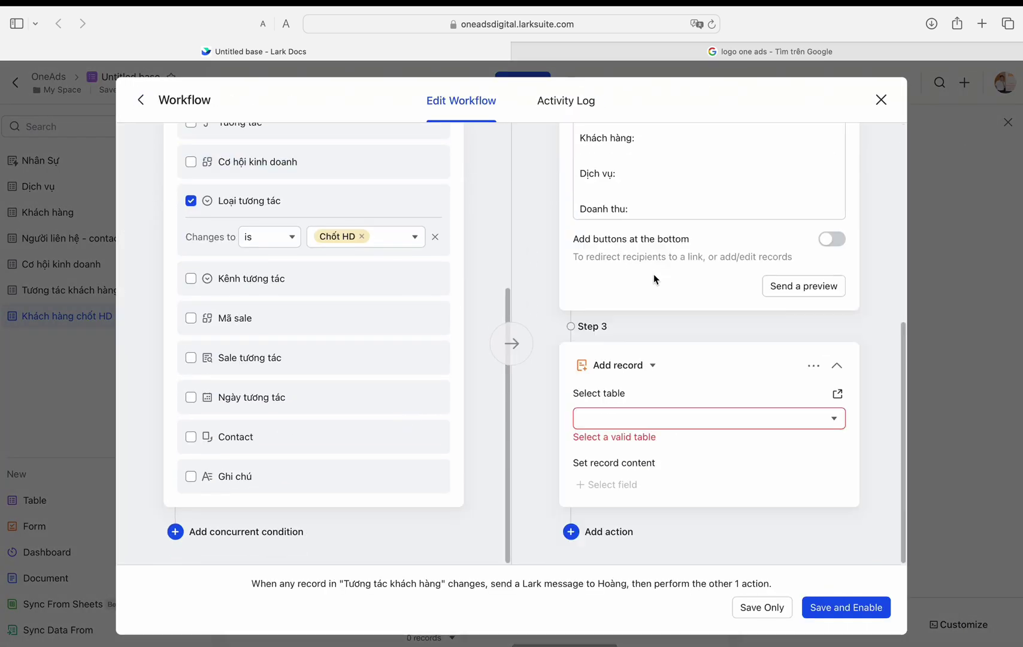
pyautogui.click(639, 418)
pyautogui.click(626, 576)
# Step: Have the new record fill the Tên field, then save and enable the workflow
pyautogui.click(606, 484)
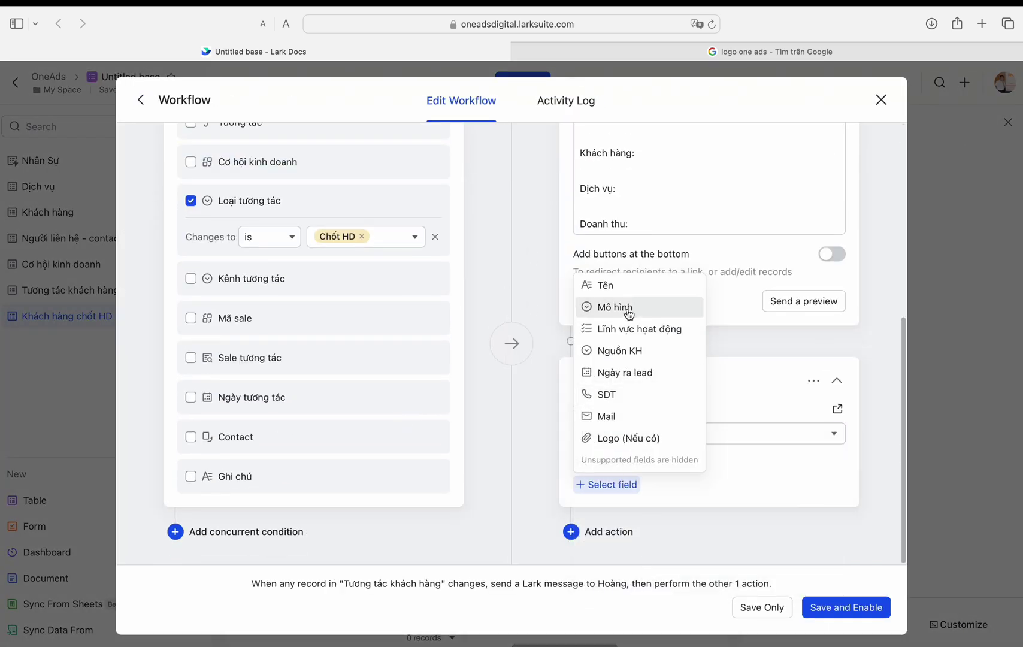
pyautogui.click(628, 292)
pyautogui.click(827, 450)
pyautogui.scroll(-5, 695, 384)
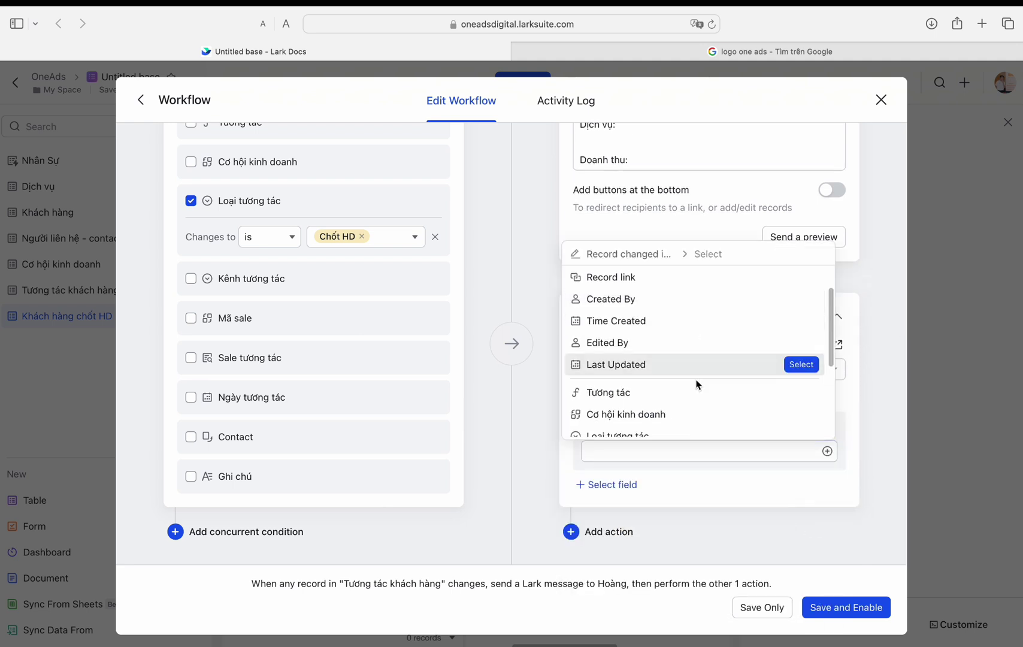
pyautogui.scroll(5, 692, 384)
pyautogui.click(617, 486)
pyautogui.click(617, 485)
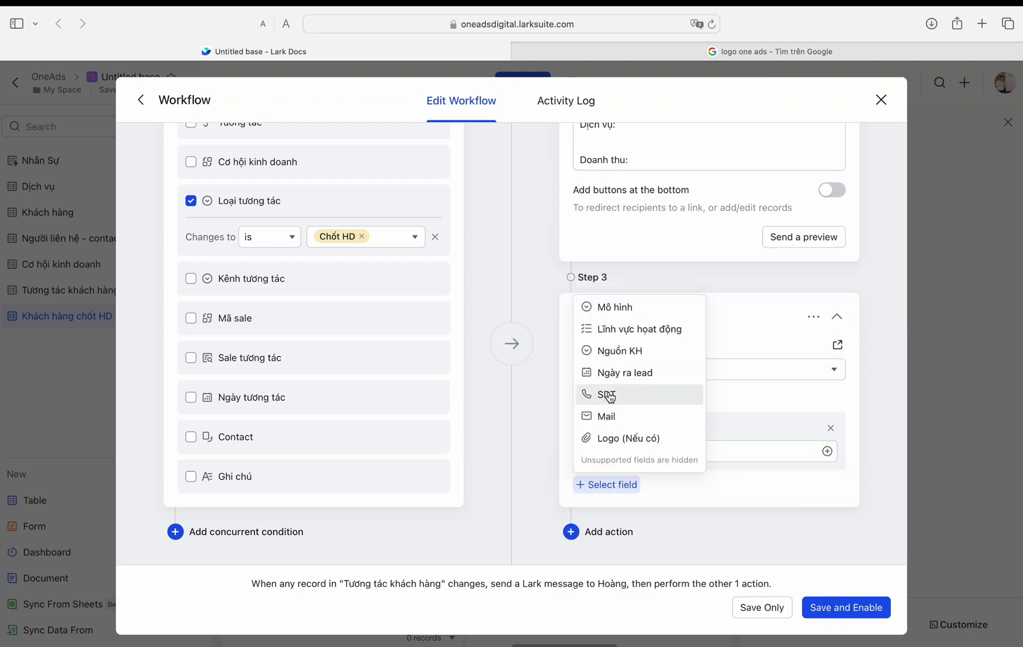
pyautogui.click(722, 407)
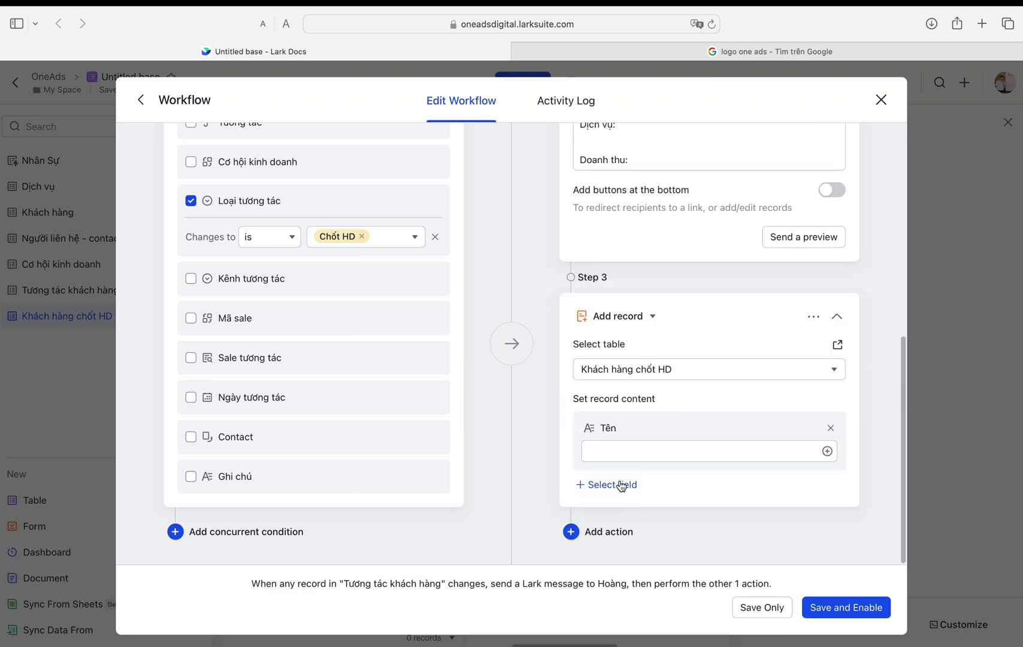
pyautogui.click(846, 608)
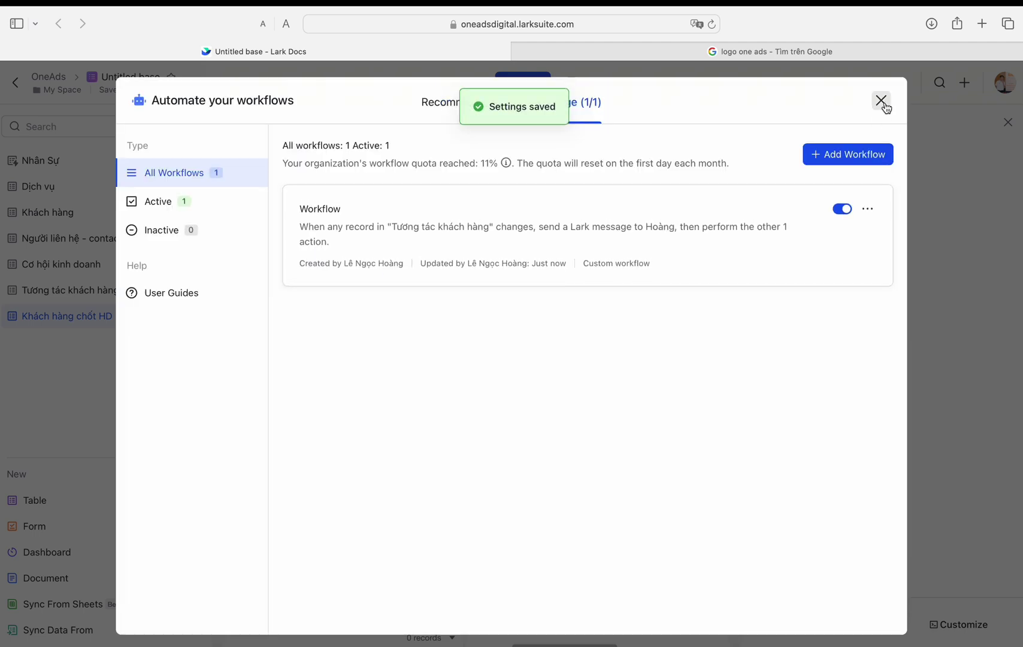
pyautogui.click(882, 103)
# Step: Delete the conflicting Cơ hội kinh doanh field and rename the primary Tên field to Cơ hội kinh doanh
pyautogui.doubleClick(353, 183)
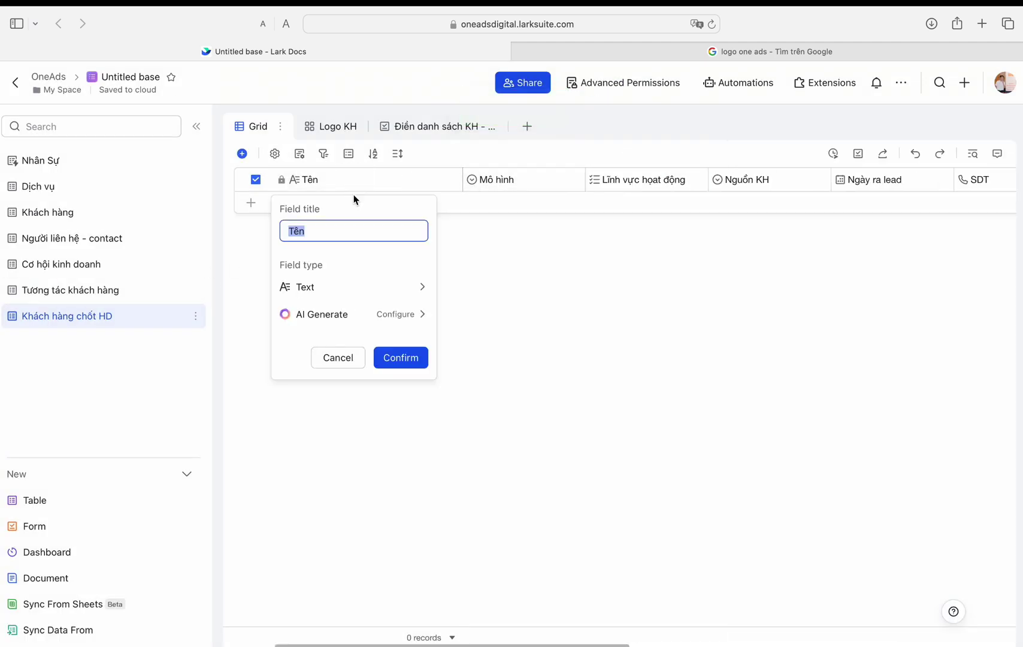
pyautogui.click(405, 356)
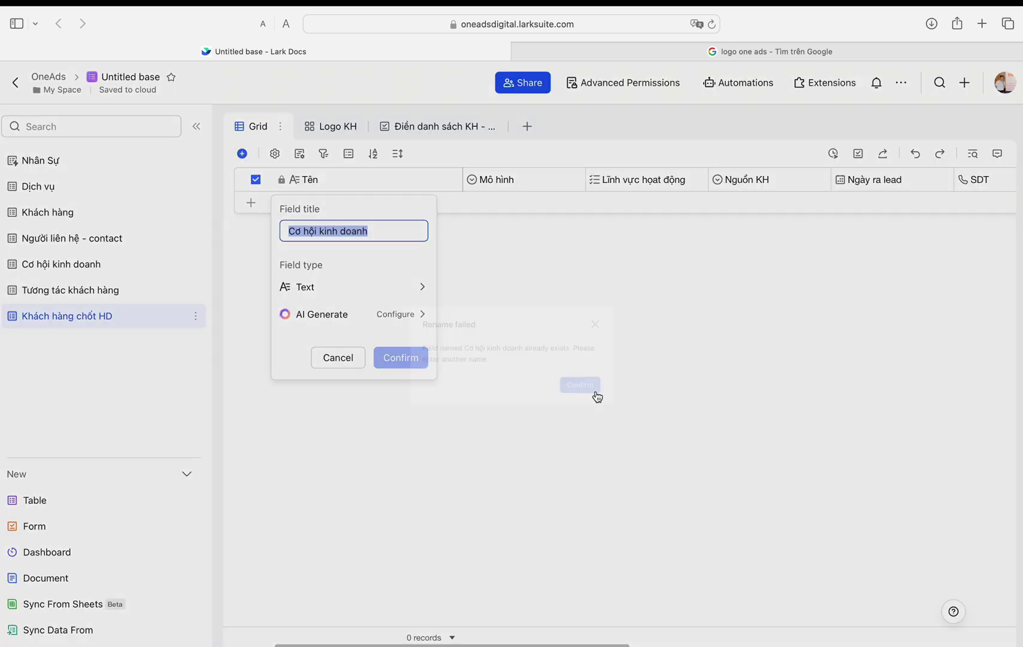
pyautogui.click(625, 313)
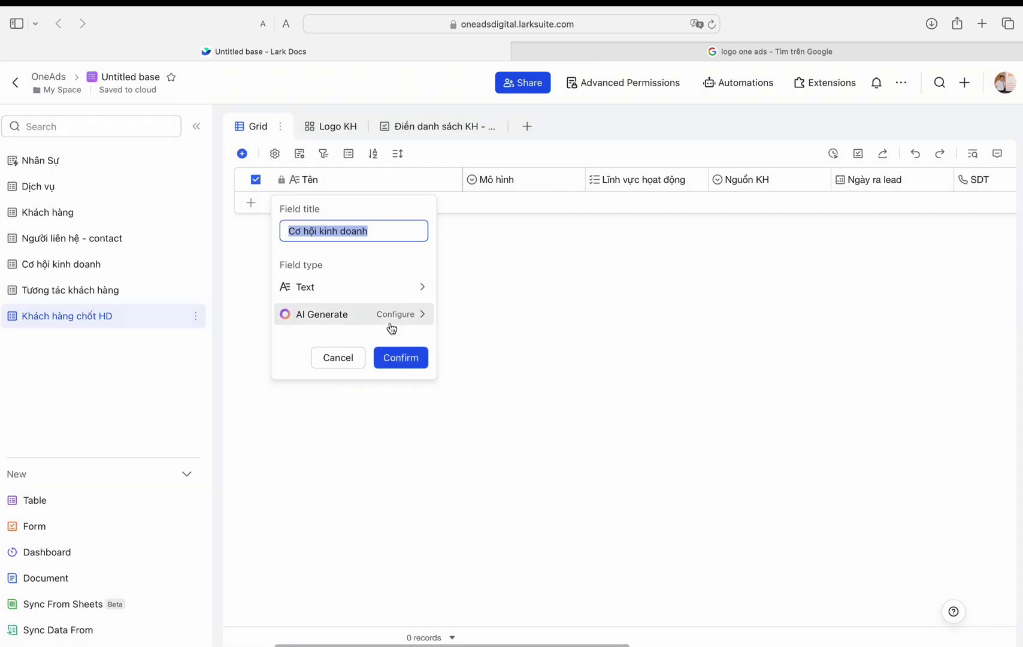
pyautogui.hscroll(10, 548, 182)
pyautogui.hscroll(-10, 758, 183)
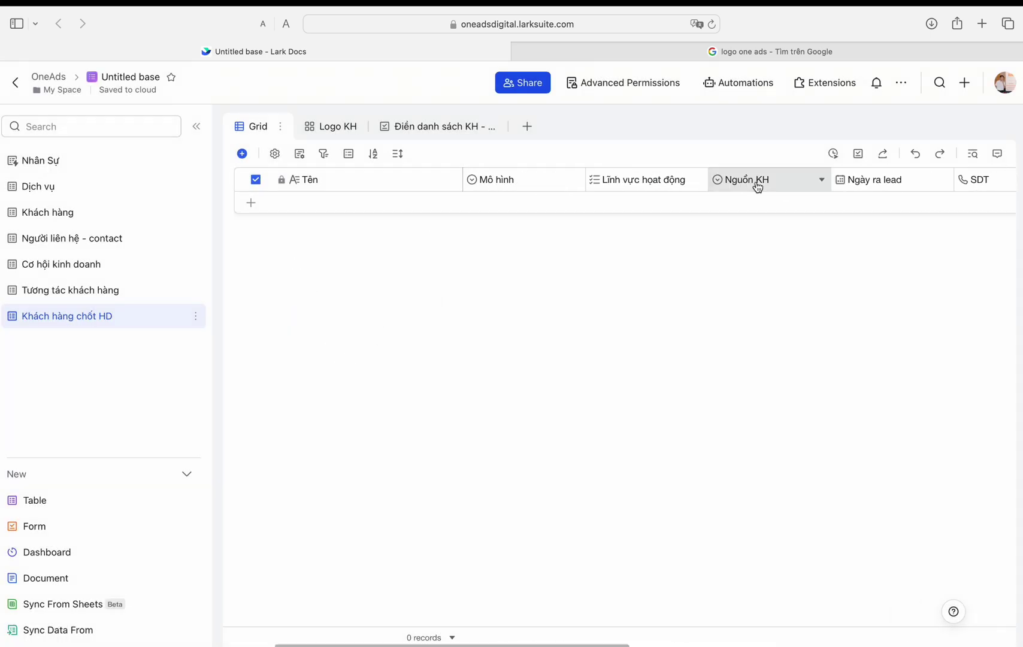
pyautogui.hscroll(10, 507, 192)
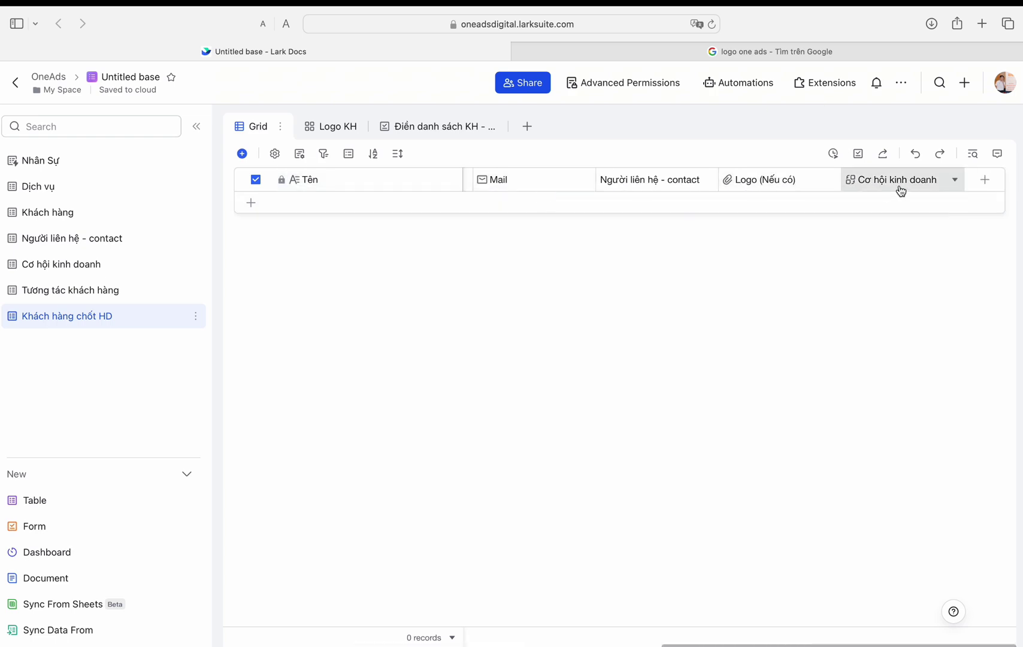
pyautogui.click(956, 180)
pyautogui.click(803, 501)
pyautogui.click(612, 397)
pyautogui.doubleClick(412, 180)
pyautogui.write('Coe hội kinh doanh')
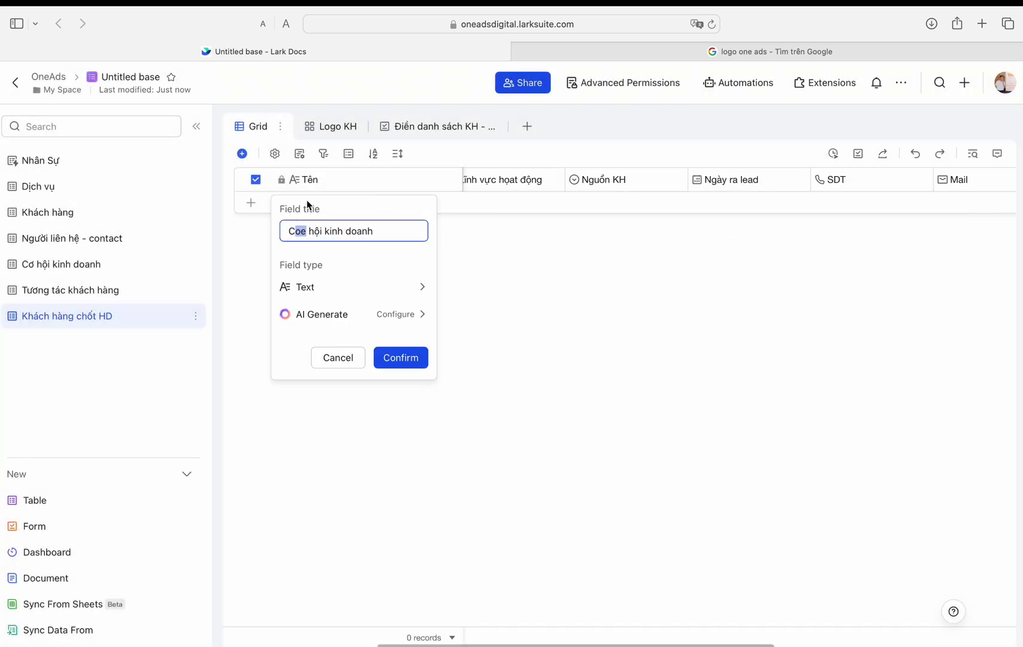
pyautogui.click(401, 358)
# Step: Make a Tên KH lookup field pulling Tên from Khách hàng, matched on Cơ hội kinh doanh
pyautogui.doubleClick(510, 179)
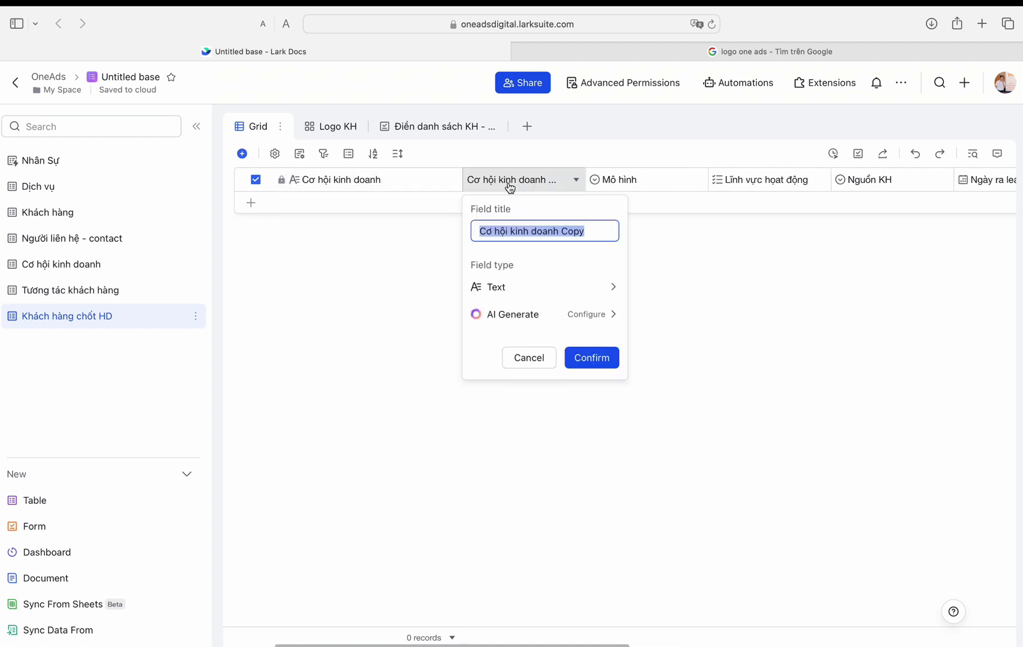
pyautogui.write('Tên KH')
pyautogui.click(581, 287)
pyautogui.scroll(-3, 683, 347)
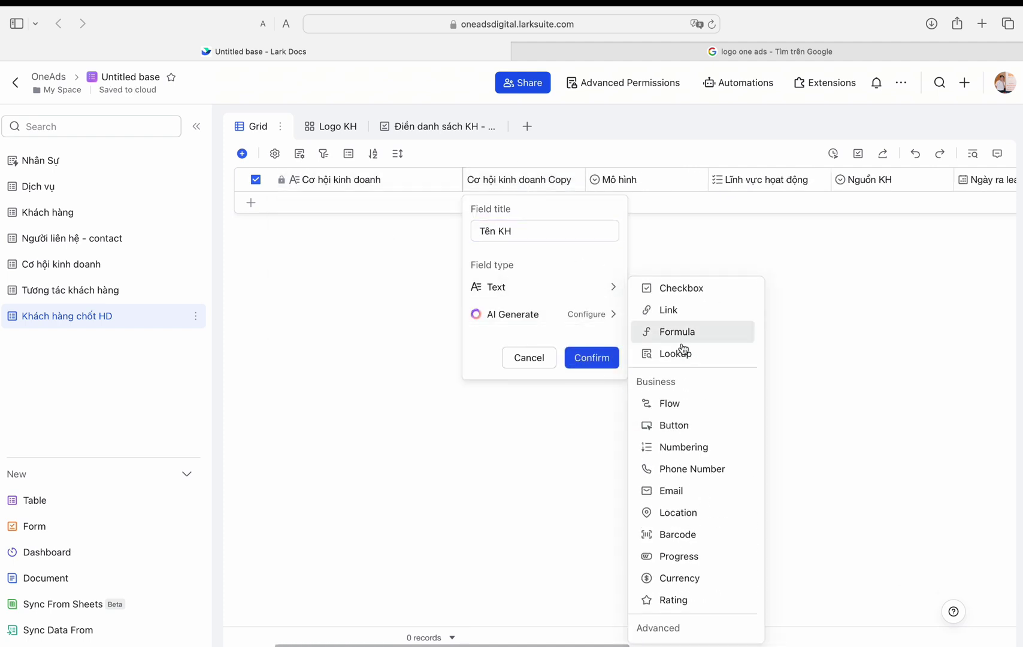
pyautogui.click(680, 347)
pyautogui.click(522, 425)
pyautogui.click(516, 408)
pyautogui.click(526, 315)
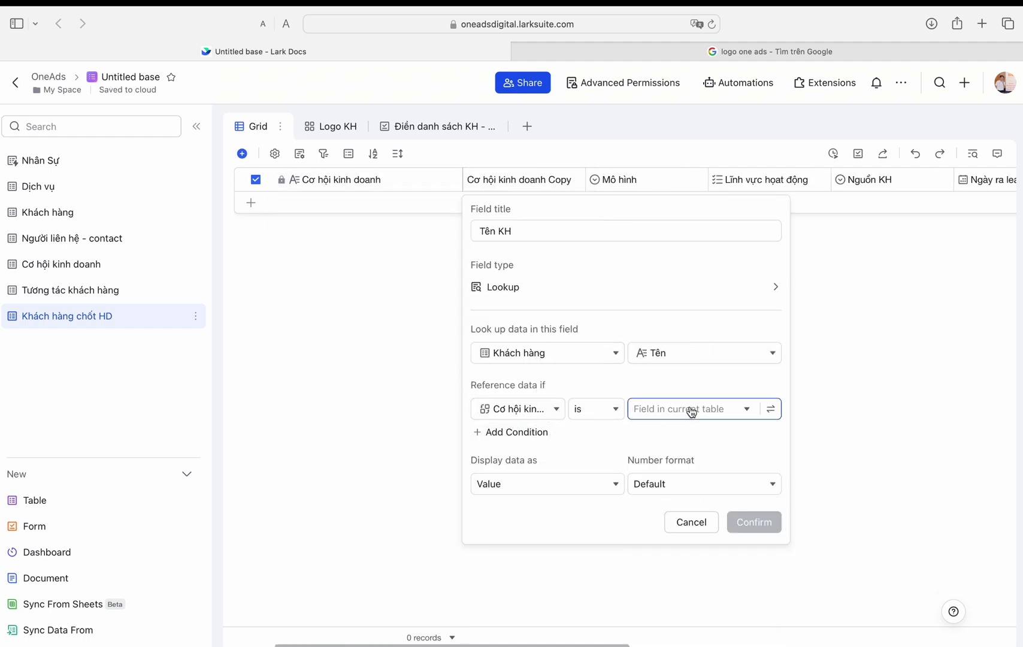
pyautogui.click(690, 410)
pyautogui.click(689, 198)
pyautogui.press('Return')
# Step: Fill the workflow's new record with the changed record's Cơ hội kinh doanh and save it
pyautogui.click(738, 82)
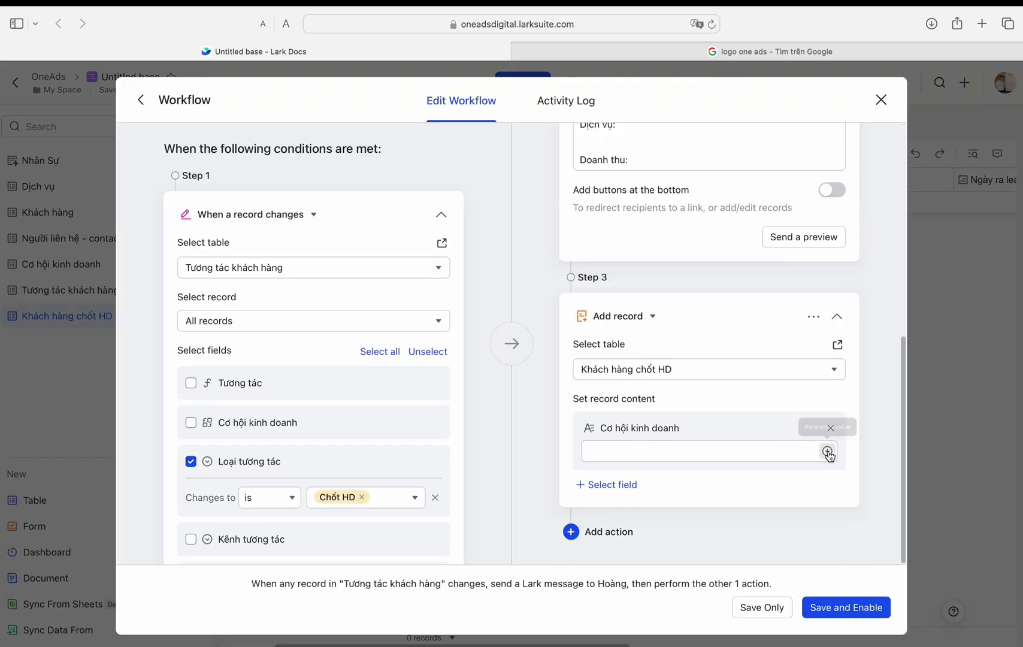
pyautogui.click(828, 452)
pyautogui.scroll(-5, 689, 359)
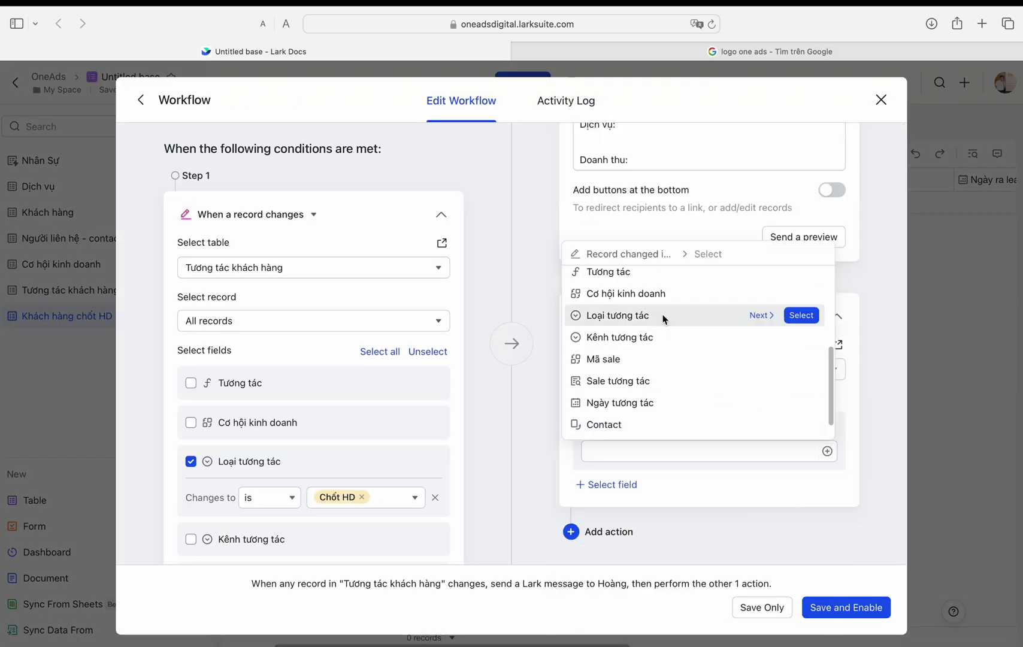
pyautogui.click(647, 295)
pyautogui.click(846, 608)
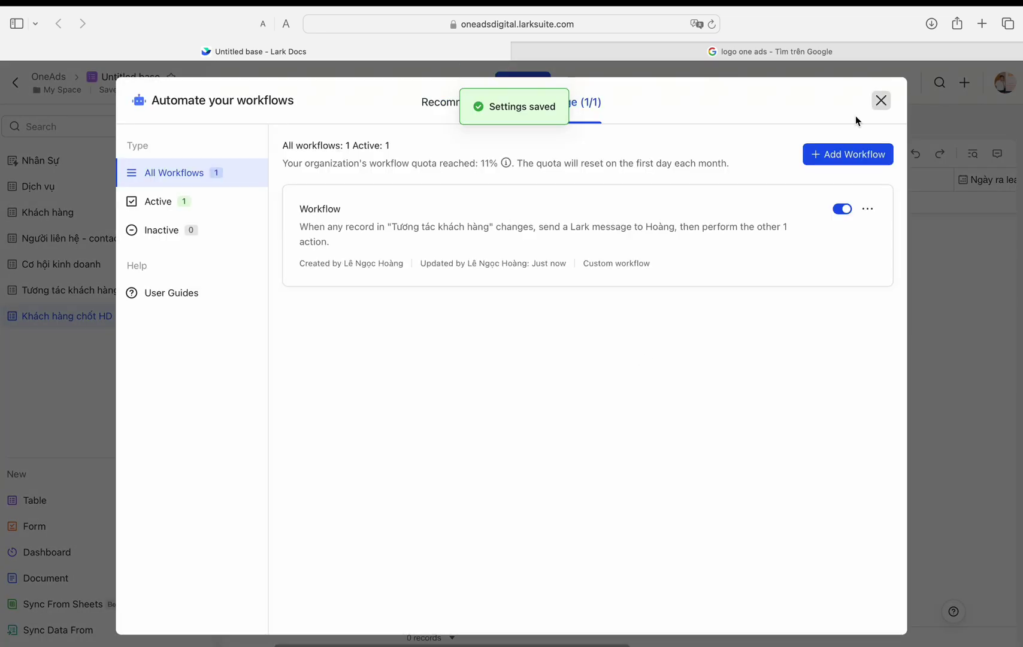
pyautogui.click(881, 99)
pyautogui.click(69, 290)
# Step: Clear and re-pick the Chốt HD tag on the third interaction to fire the workflow
pyautogui.click(773, 321)
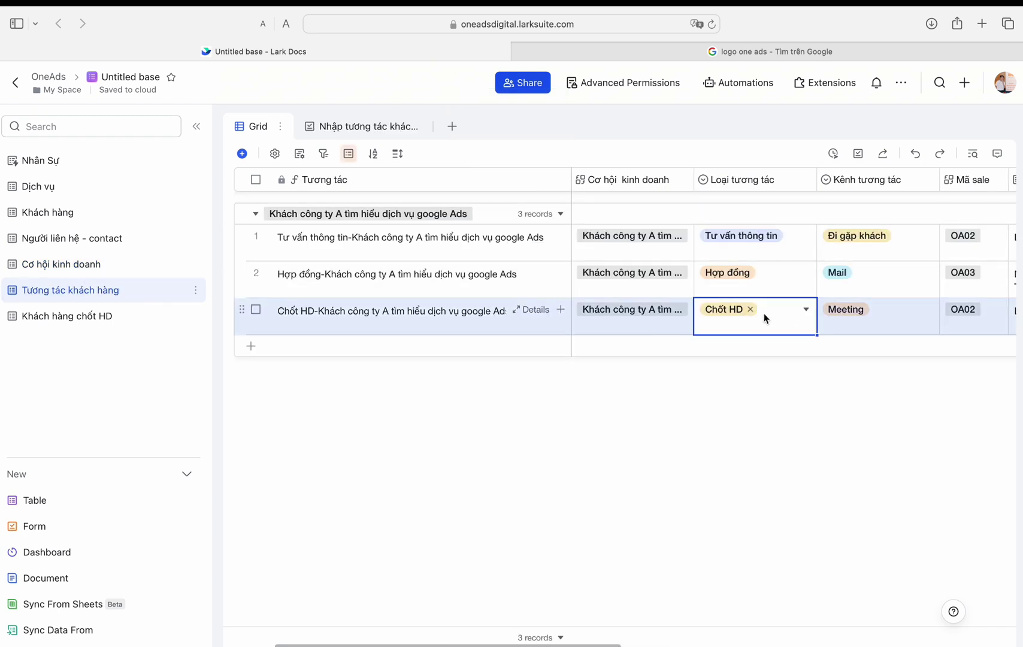
pyautogui.click(750, 309)
pyautogui.click(722, 444)
# Step: Check the new Công ty A record in Khách hàng chốt HD and widen its Cơ hội kinh doanh column
pyautogui.click(180, 316)
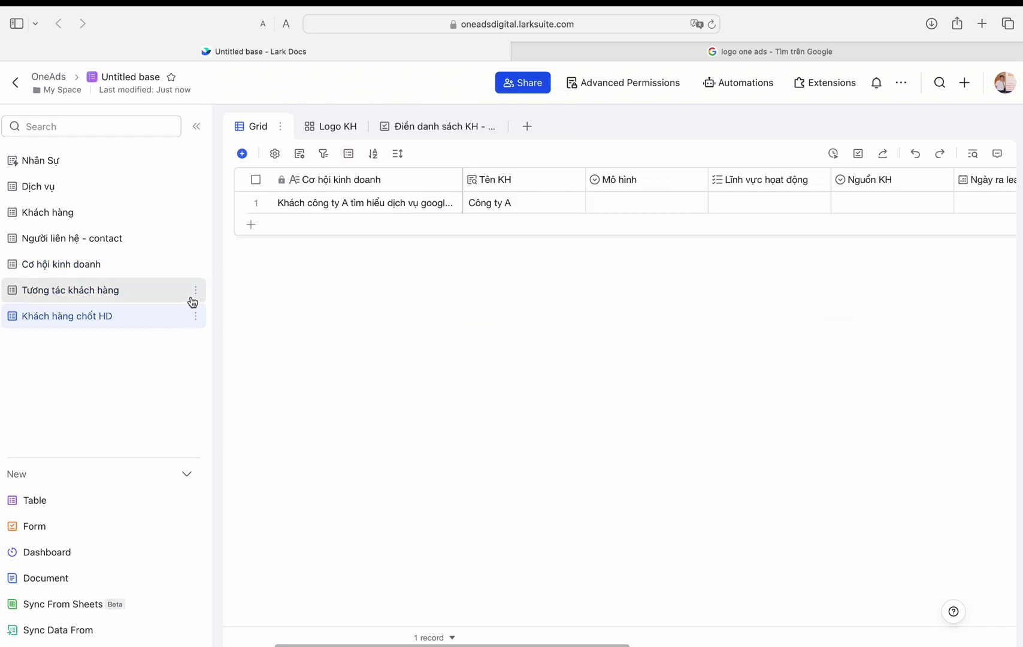
pyautogui.click(389, 202)
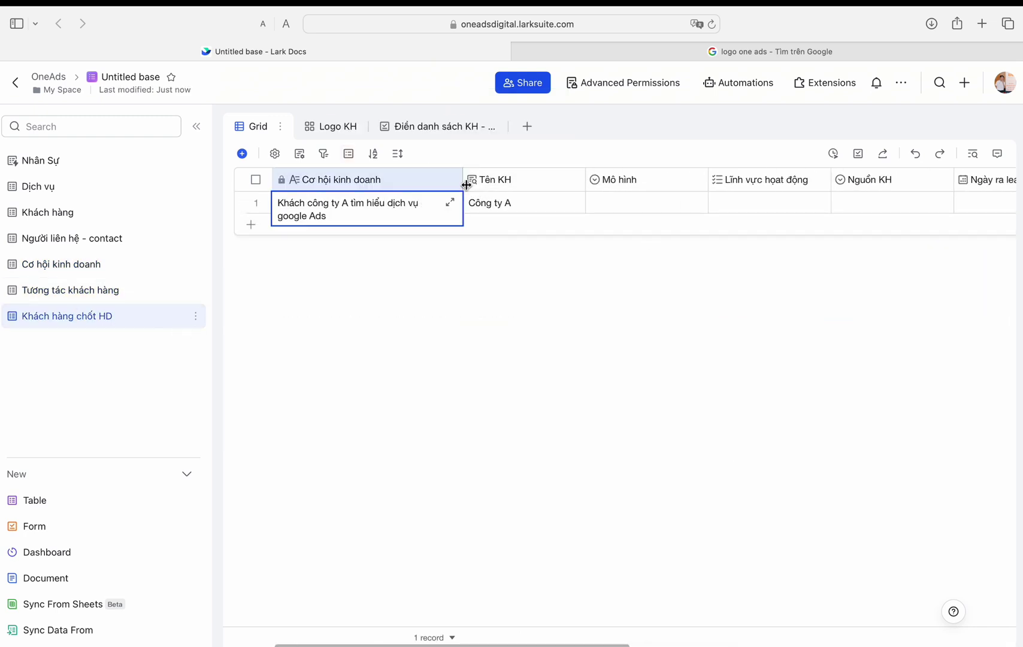
pyautogui.moveTo(464, 183); pyautogui.dragTo(554, 183)
pyautogui.click(195, 315)
pyautogui.click(232, 391)
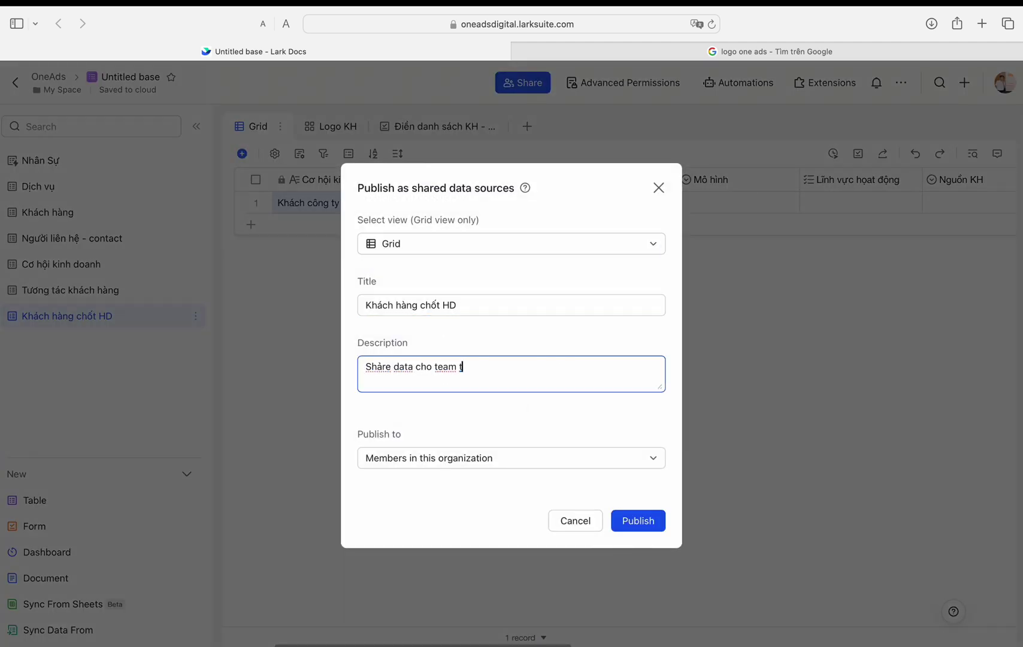
# Step: Publish Khách hàng chốt HD as an organization-wide data source, then return toward the docs home
pyautogui.click(637, 526)
pyautogui.click(611, 389)
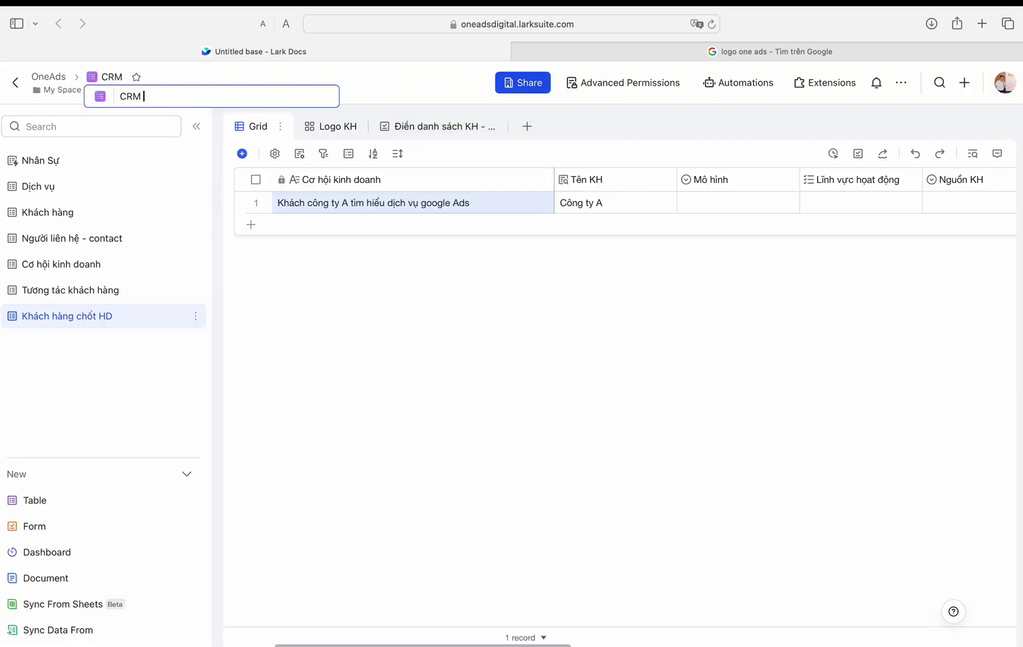
pyautogui.click(16, 83)
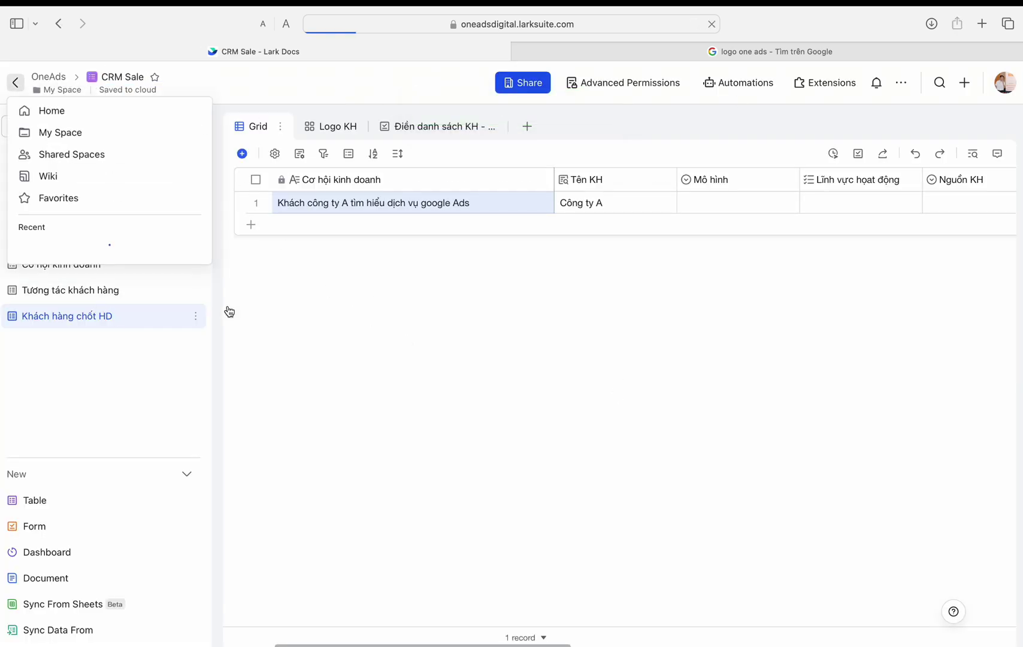
# Step: Create a new blank base and name it 'CRM Khách hàng'
pyautogui.click(1007, 126)
pyautogui.click(947, 234)
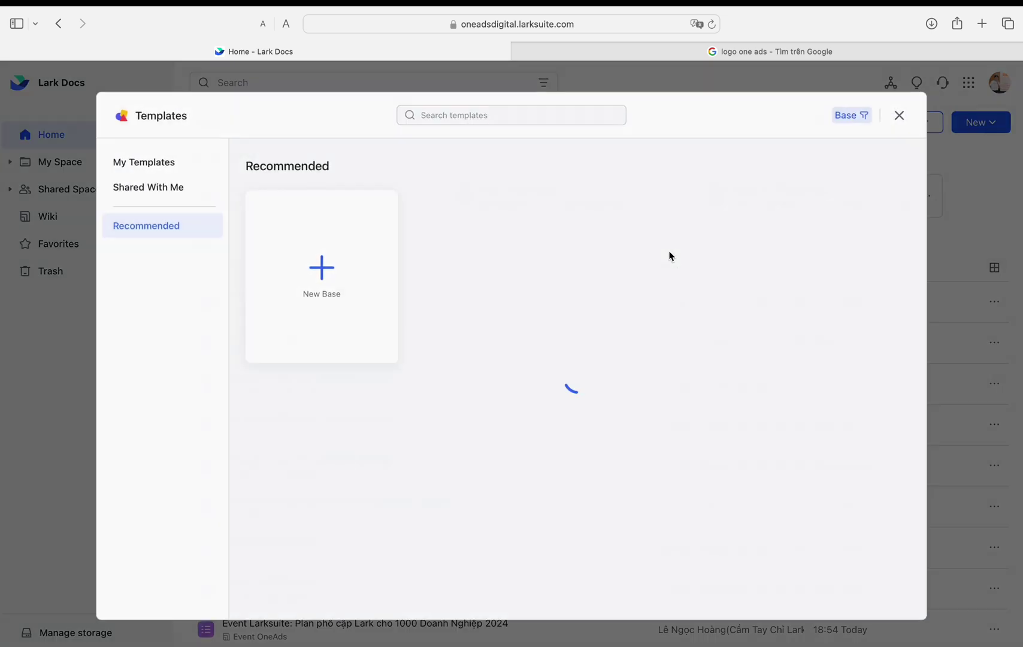
pyautogui.click(345, 283)
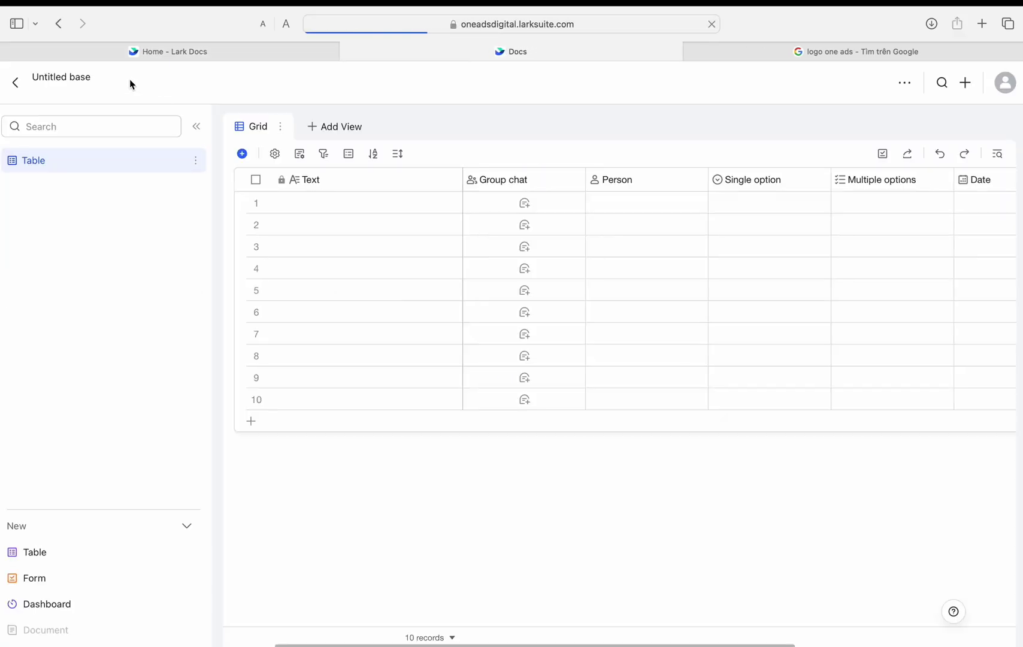
pyautogui.click(120, 76)
pyautogui.write('CRM Khách hàng')
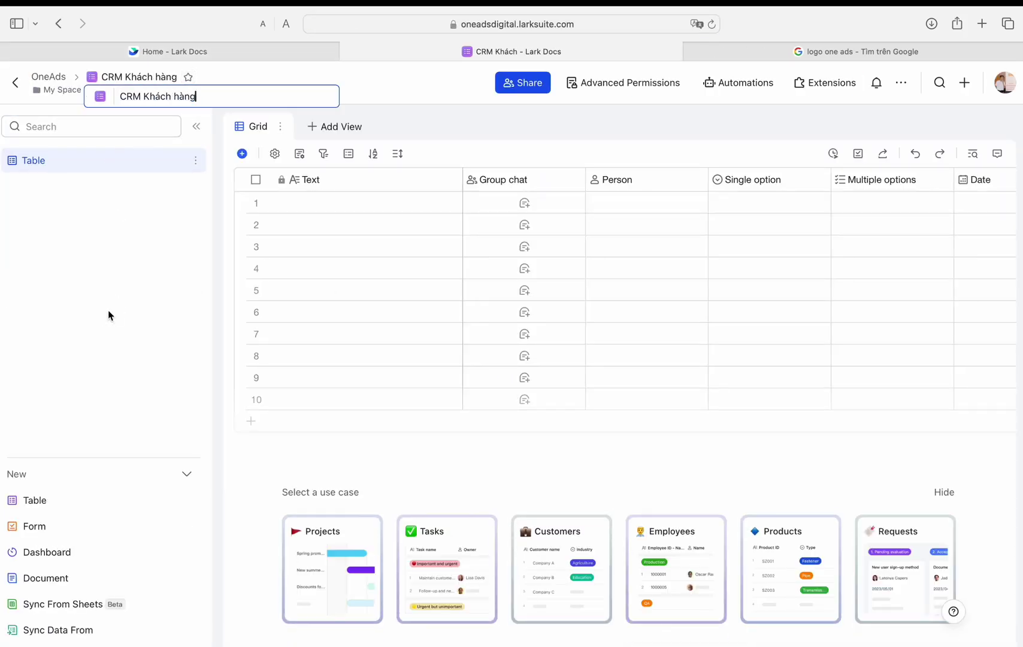
# Step: Sync the shared Khách hàng chốt HD table from Shared data sources
pyautogui.click(57, 630)
pyautogui.click(153, 178)
pyautogui.click(360, 363)
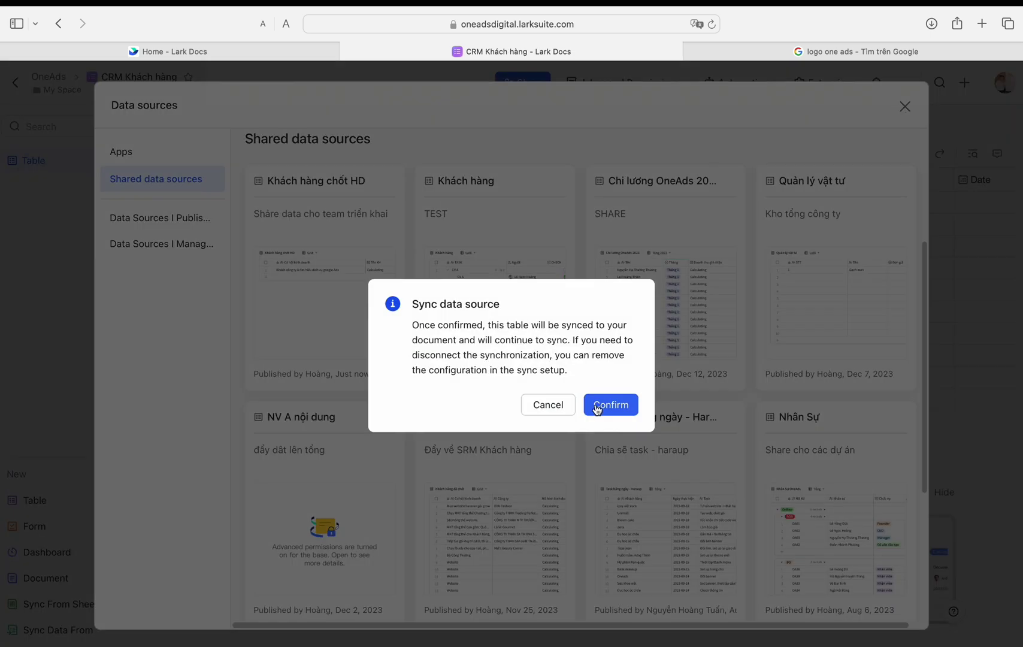
pyautogui.click(197, 160)
# Step: Delete the default empty table and add the Task triển khai table plus two more tables
pyautogui.click(229, 255)
pyautogui.click(599, 382)
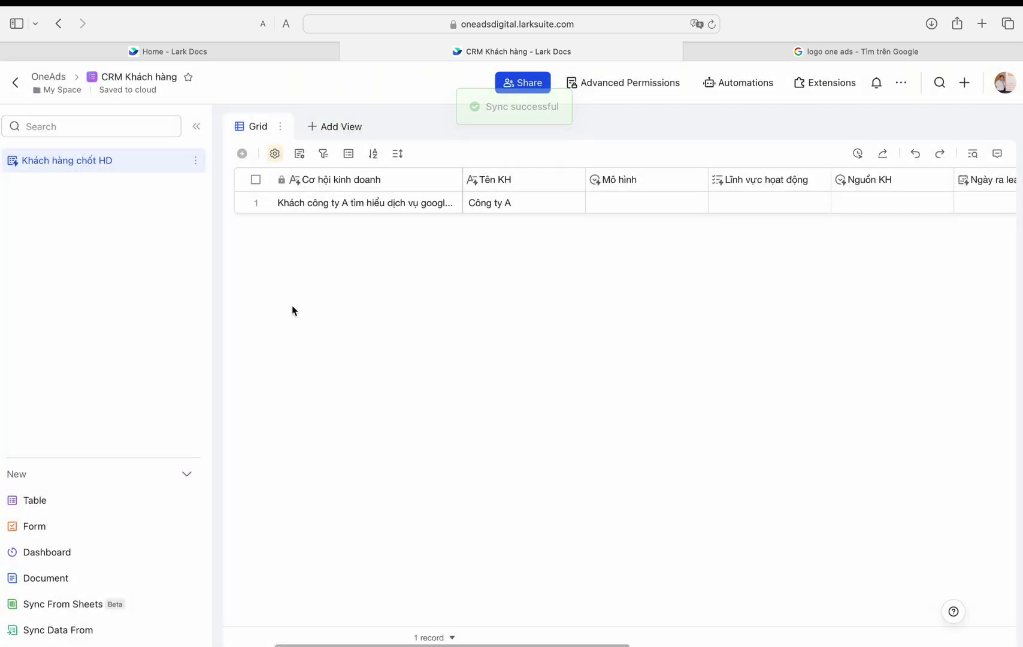
pyautogui.click(90, 500)
pyautogui.write('Task triển kh')
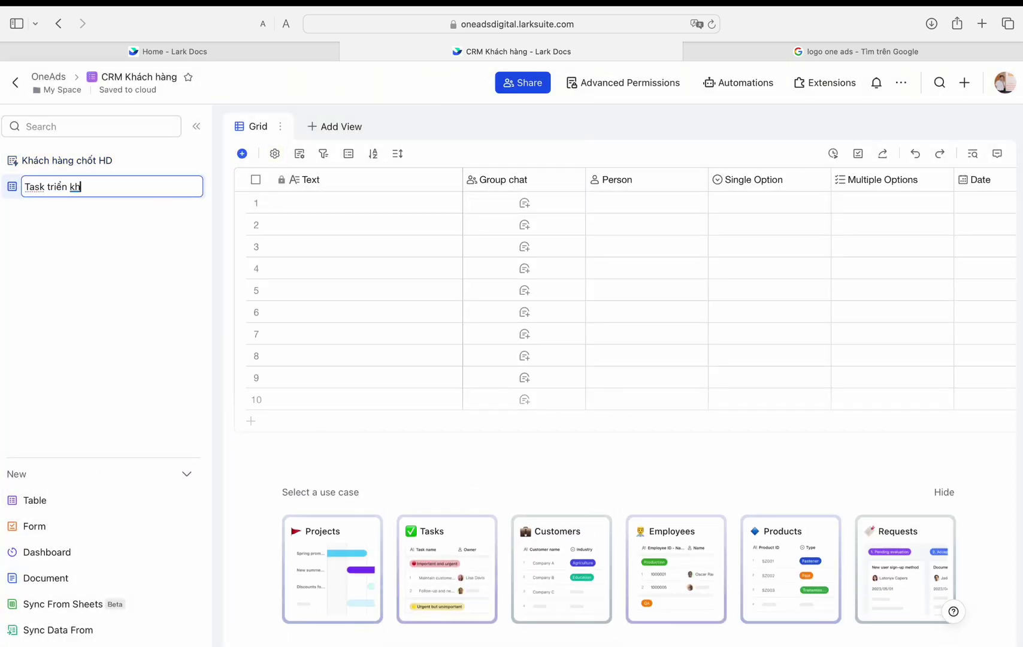
pyautogui.write('ai')
pyautogui.click(90, 501)
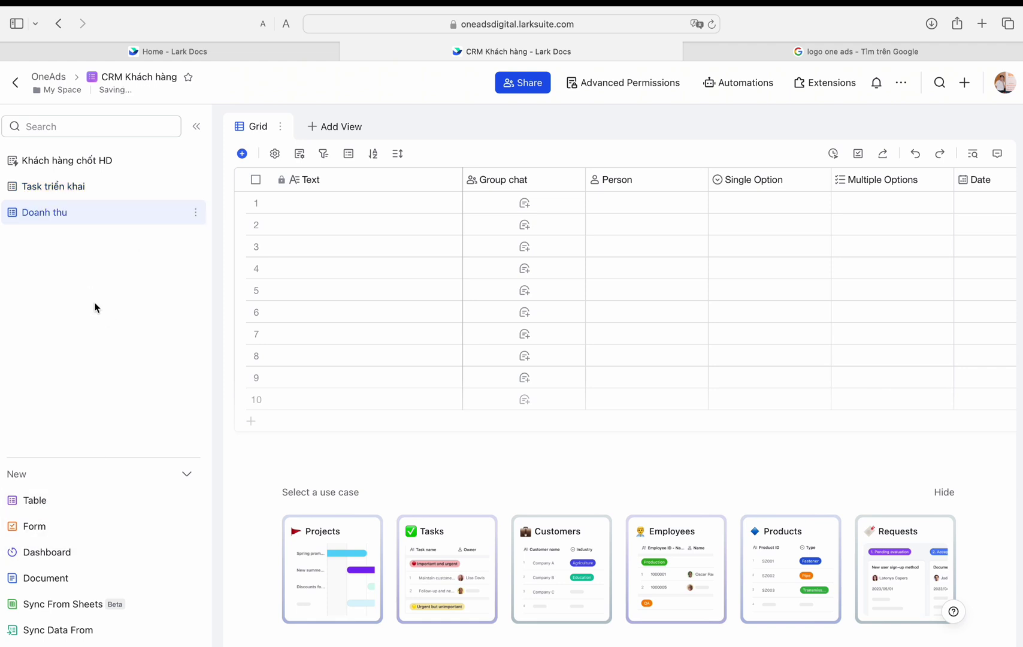
pyautogui.click(90, 500)
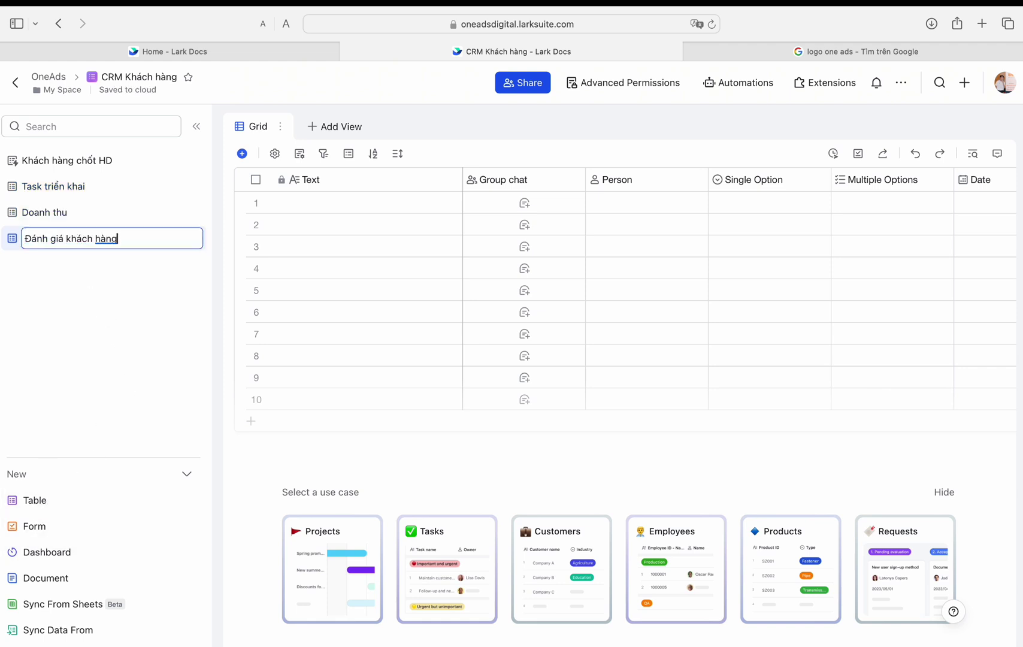
# Step: Open Task triển khai, retitle its first column and make it a date field
pyautogui.click(66, 160)
pyautogui.click(54, 186)
pyautogui.doubleClick(331, 179)
pyautogui.write('Co')
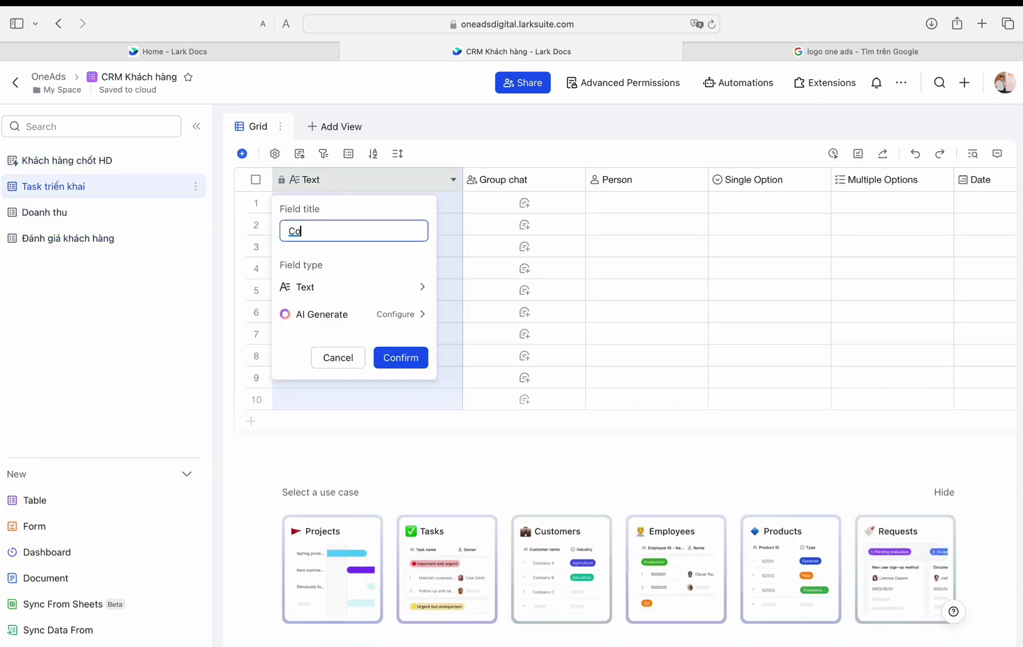
pyautogui.press('Return')
pyautogui.doubleClick(350, 182)
pyautogui.click(369, 293)
pyautogui.click(478, 422)
pyautogui.click(413, 429)
# Step: Change the first column to a Text field named Task
pyautogui.doubleClick(498, 187)
pyautogui.write('Task')
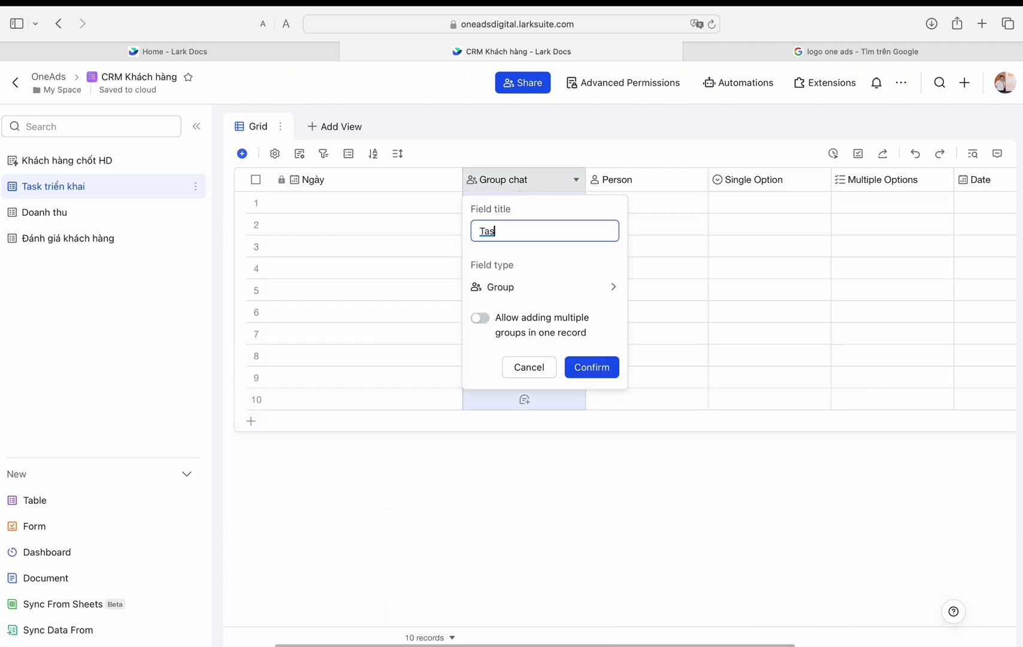
pyautogui.click(500, 286)
pyautogui.click(450, 263)
pyautogui.doubleClick(346, 177)
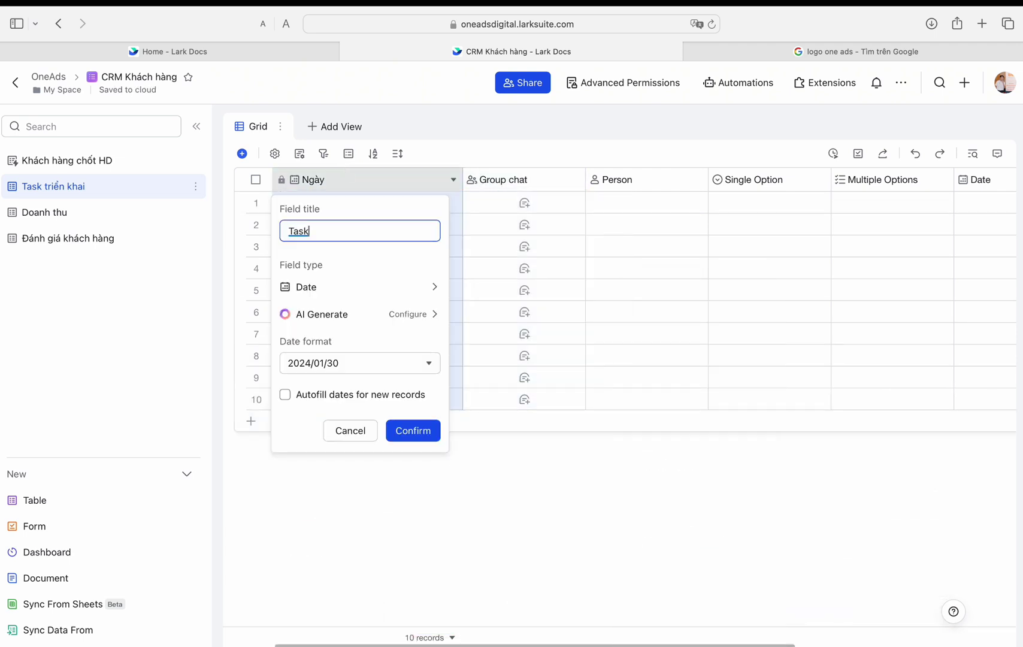
pyautogui.write('Task')
pyautogui.click(359, 286)
pyautogui.click(480, 257)
pyautogui.click(400, 364)
# Step: Turn the Group chat column into Khách hàng, a two-way link to Khách hàng chốt HD
pyautogui.doubleClick(516, 182)
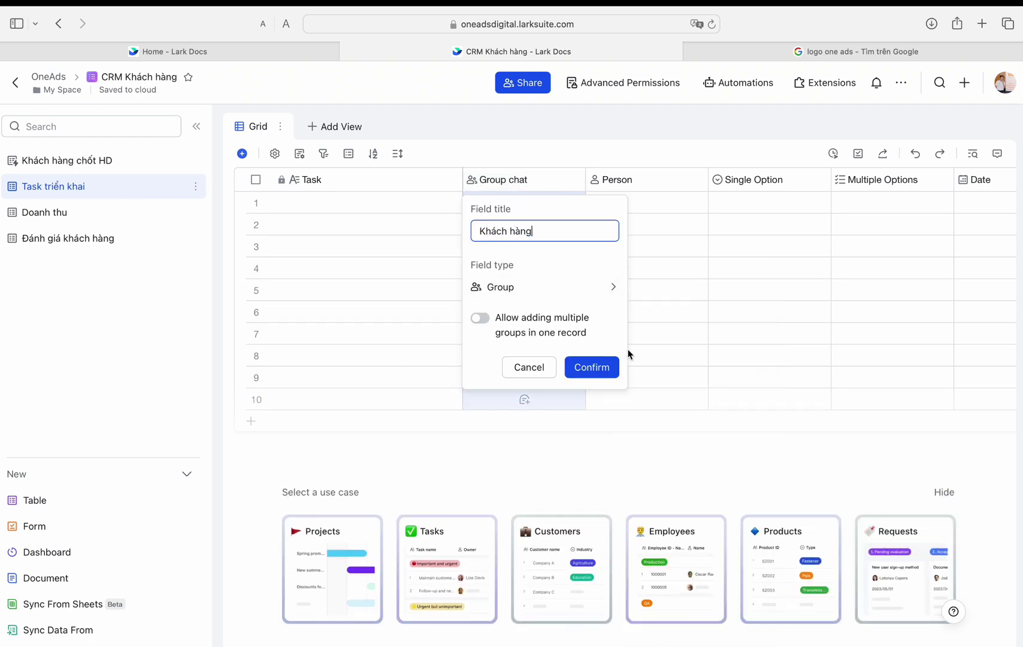
pyautogui.click(542, 287)
pyautogui.scroll(-4, 695, 503)
pyautogui.click(682, 500)
pyautogui.click(517, 367)
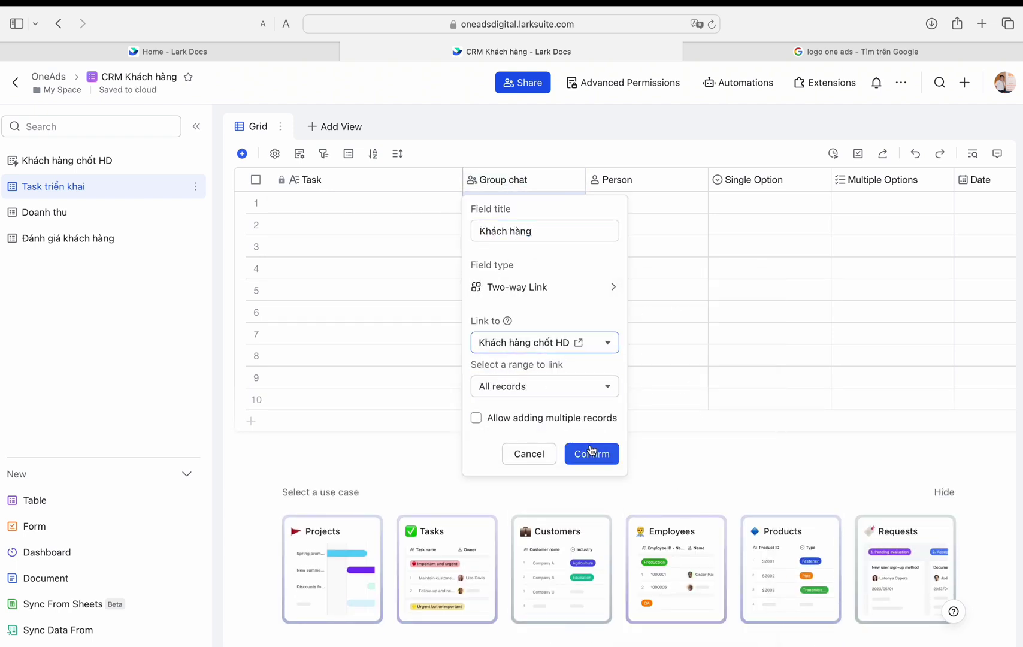
pyautogui.click(590, 453)
# Step: Convert the Person column into a Ngày làm date field
pyautogui.doubleClick(659, 185)
pyautogui.write('Ngày làm')
pyautogui.click(651, 286)
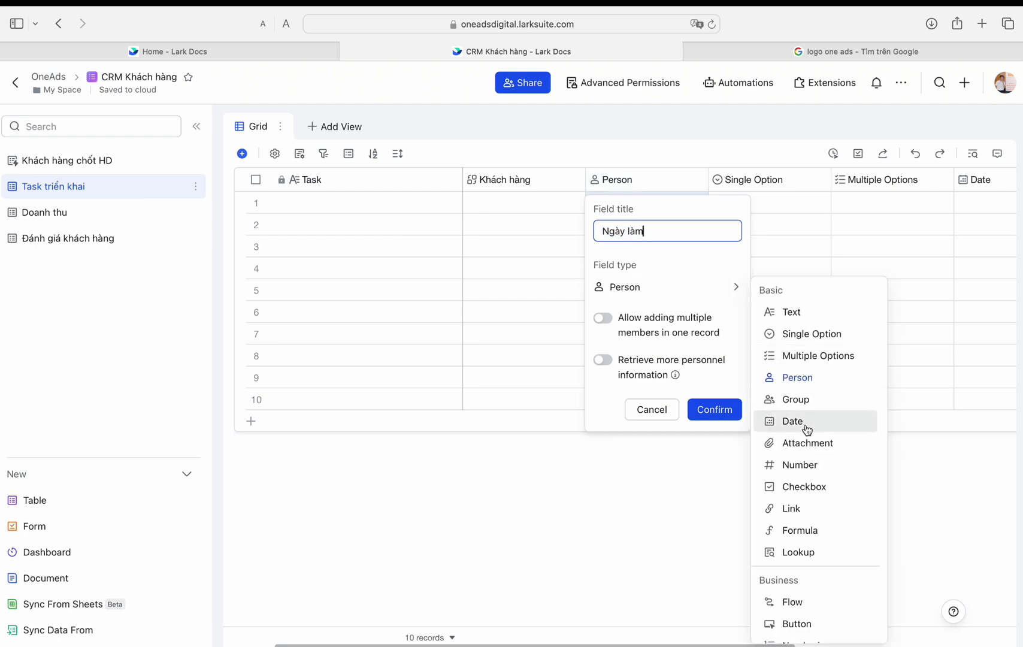
pyautogui.click(804, 428)
pyautogui.rightClick(685, 412)
pyautogui.press('Escape')
pyautogui.click(726, 428)
# Step: Convert the Single Option column into a Dealine date field with a chosen date format
pyautogui.doubleClick(780, 179)
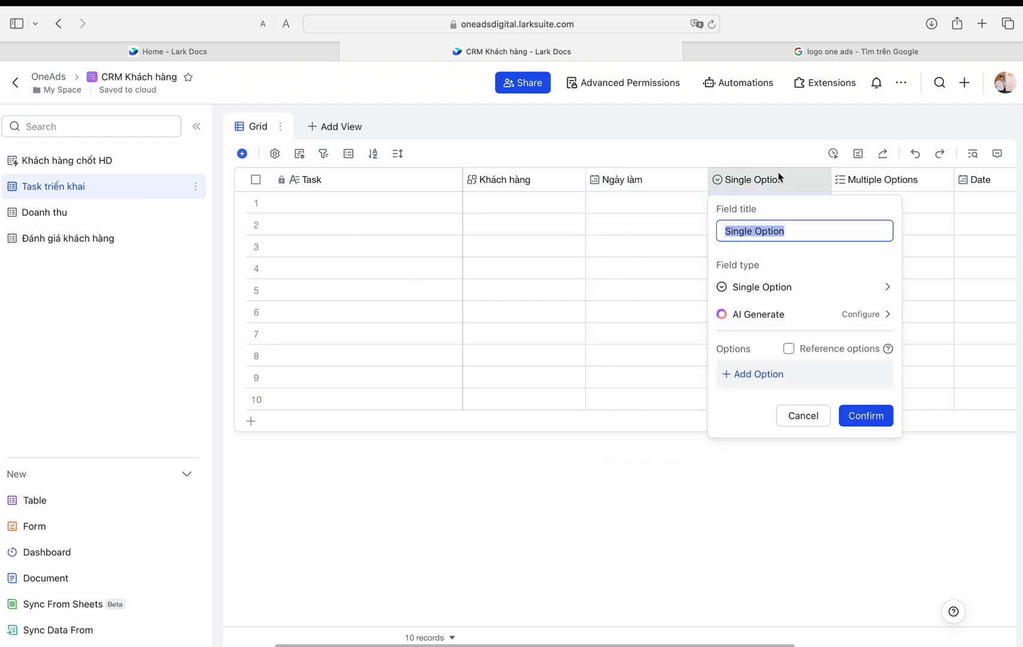
pyautogui.click(792, 294)
pyautogui.click(617, 428)
pyautogui.click(796, 361)
pyautogui.click(765, 425)
pyautogui.click(842, 425)
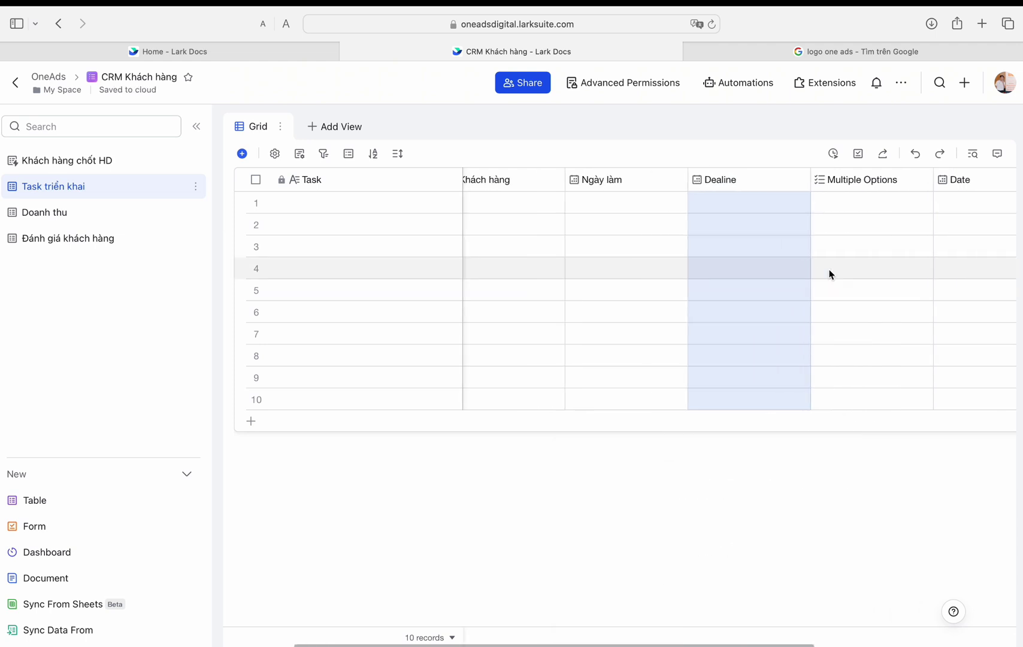
# Step: Convert the Multiple Options column into a Ngày hoàn thành date field
pyautogui.doubleClick(868, 179)
pyautogui.write('Ngày hoàn thành')
pyautogui.click(917, 287)
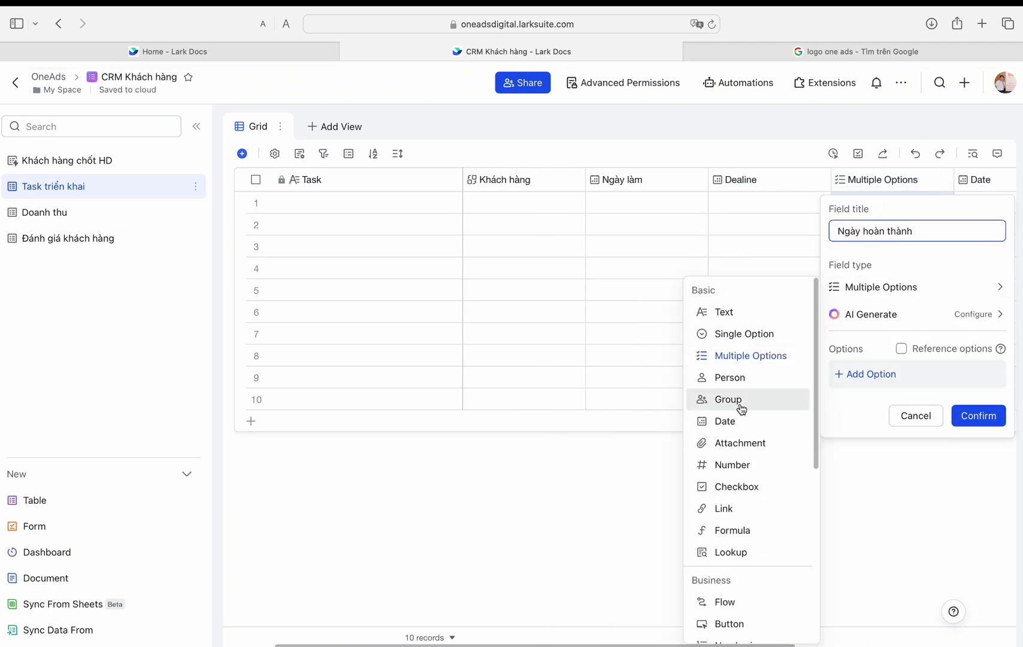
pyautogui.click(723, 421)
pyautogui.click(971, 430)
# Step: Delete the leftover Date and Attachment columns
pyautogui.keyDown('shift'); pyautogui.click(889, 180); pyautogui.keyUp('shift')
pyautogui.rightClick(834, 196)
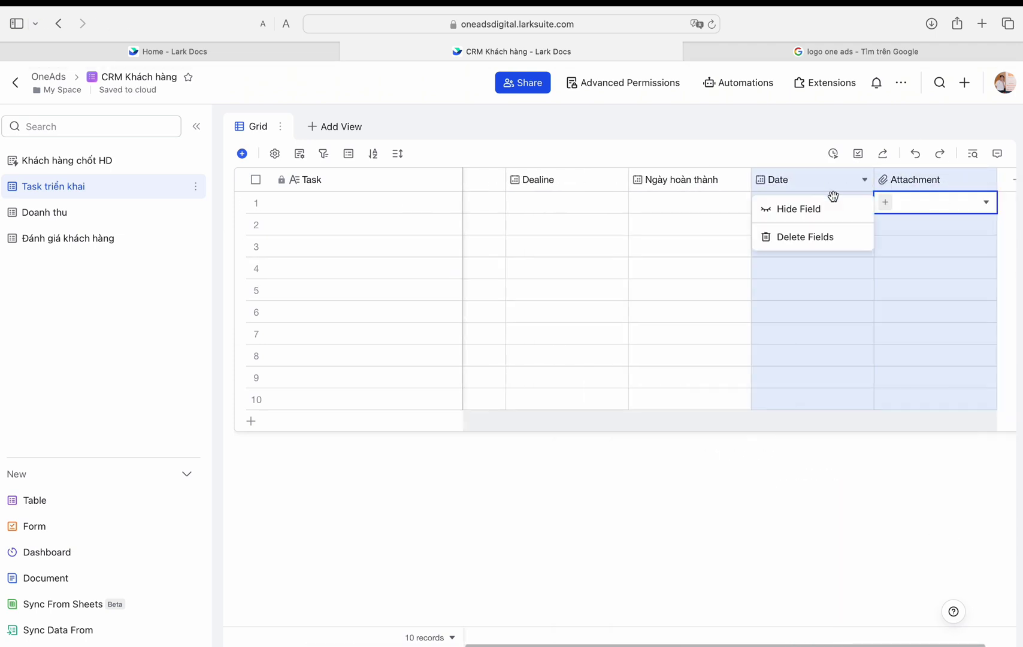
pyautogui.click(799, 235)
pyautogui.click(612, 388)
pyautogui.doubleClick(524, 203)
# Step: Link row 1 to its customer, enter its task text, and start the 'Nghiên cứu từ khoa' task
pyautogui.click(333, 388)
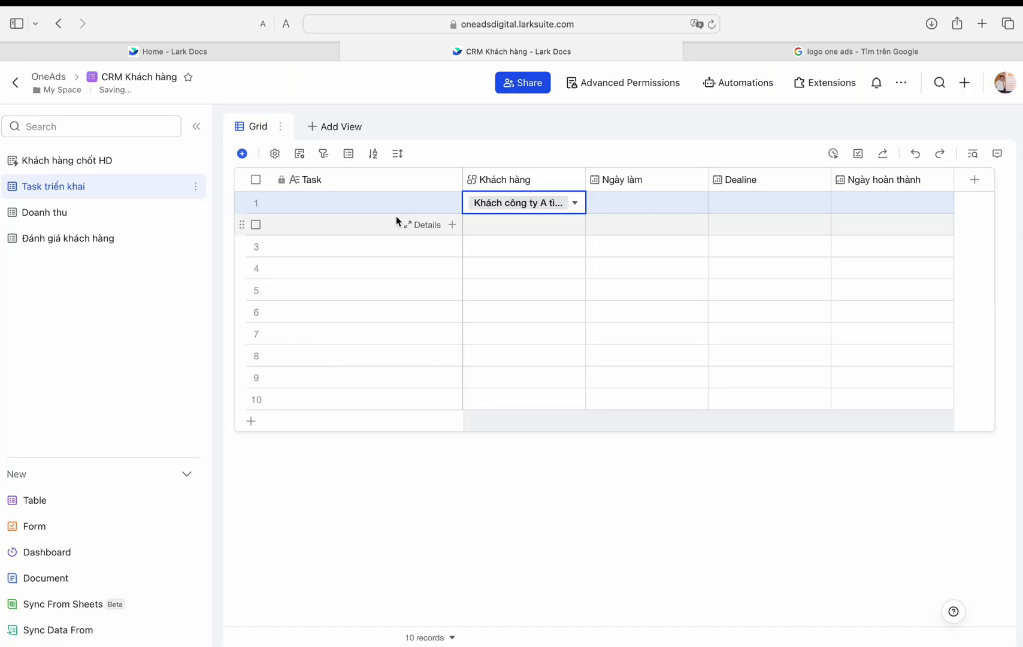
pyautogui.click(384, 204)
pyautogui.write('Gửi lie lấy thông tin')
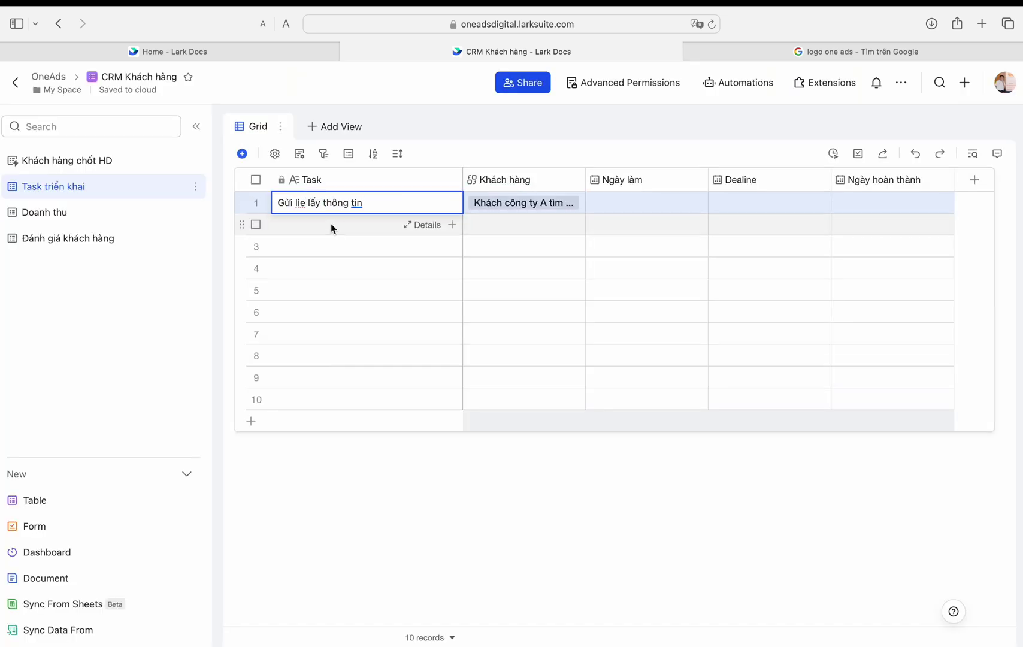
pyautogui.hotkey('alt', 'Left')
pyautogui.hotkey('alt', 'Left')
pyautogui.hotkey('alt', 'Left')
pyautogui.press('Left')
pyautogui.press('BackSpace')
pyautogui.press('BackSpace')
pyautogui.press('BackSpace')
pyautogui.write('file')
pyautogui.press('Return')
pyautogui.write('Nghiên cứu từ kho')
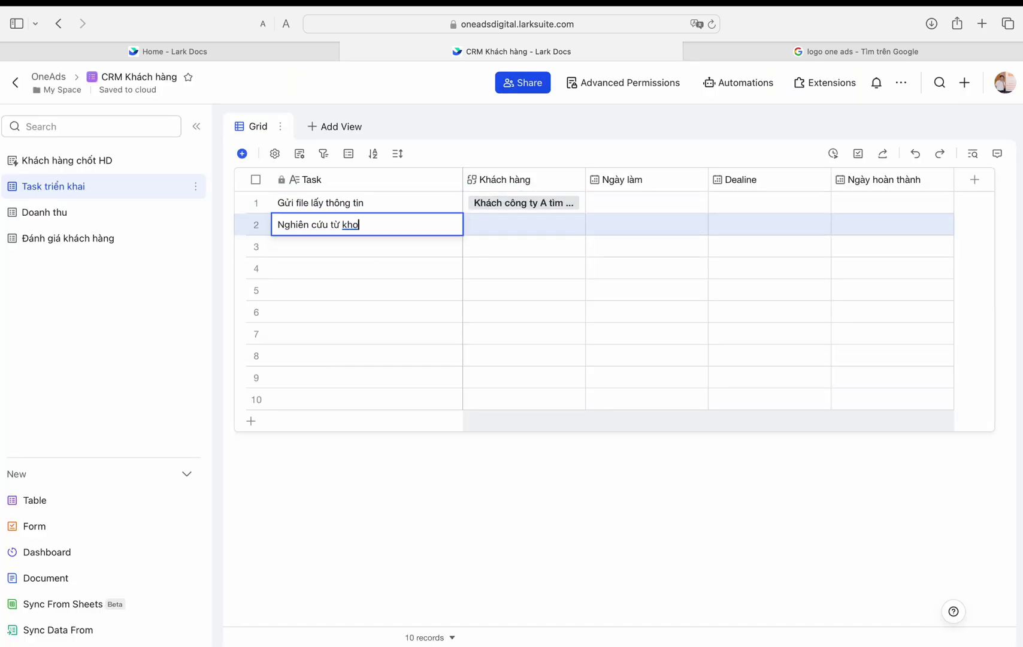
pyautogui.press('BackSpace')
pyautogui.write('óa')
# Step: Duplicate the Khách hàng column into a Người phụ trách person field and a Team phụ trách group field
pyautogui.rightClick(515, 180)
pyautogui.click(516, 252)
pyautogui.write('Người phụ trách')
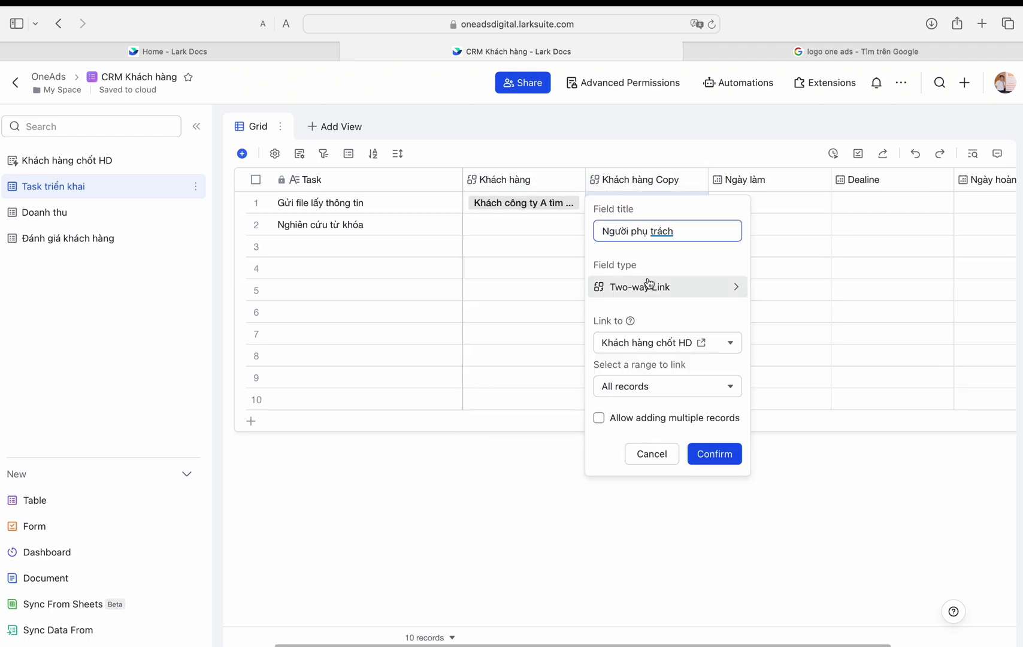
pyautogui.click(779, 389)
pyautogui.click(715, 409)
pyautogui.click(697, 178)
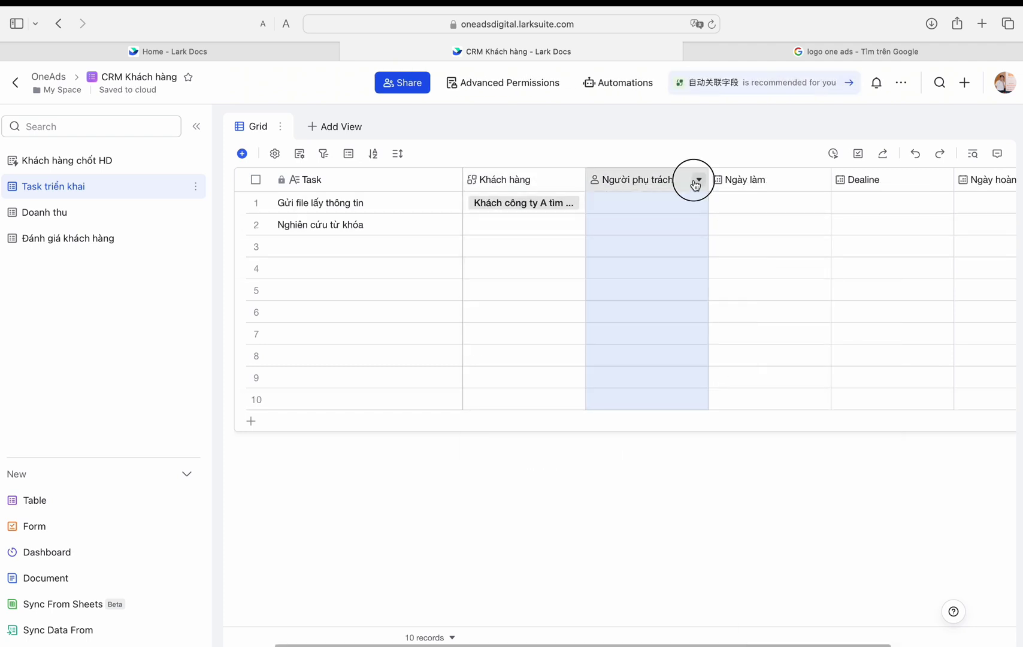
pyautogui.write('Team phụ trách')
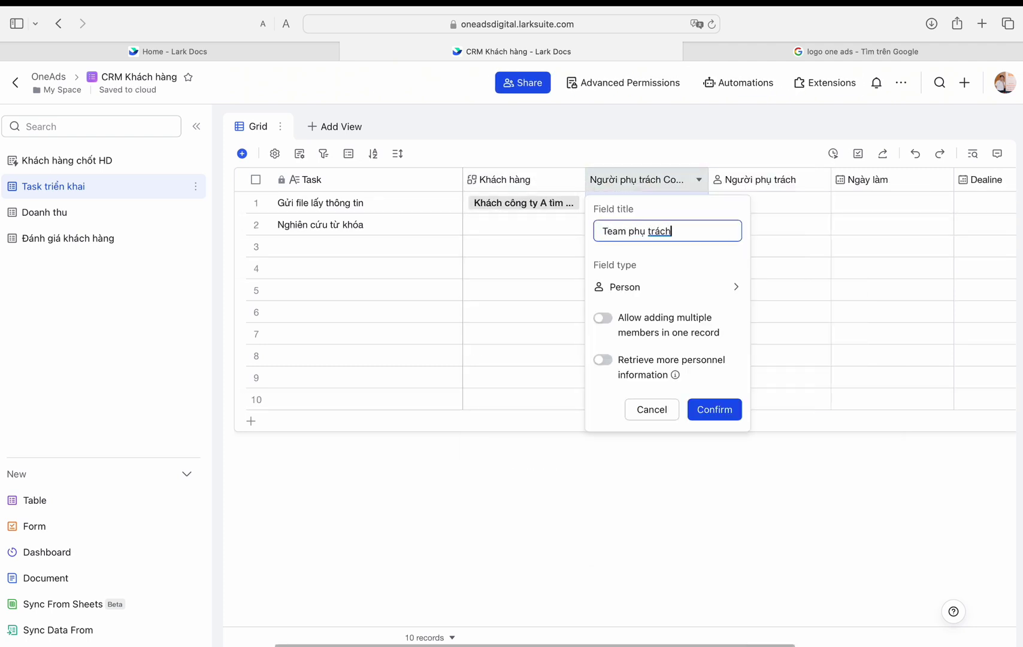
pyautogui.click(803, 420)
pyautogui.click(715, 408)
# Step: Assign row 1's team and responsible person, and set Ngày làm to 2024/03/12 08:30
pyautogui.click(647, 206)
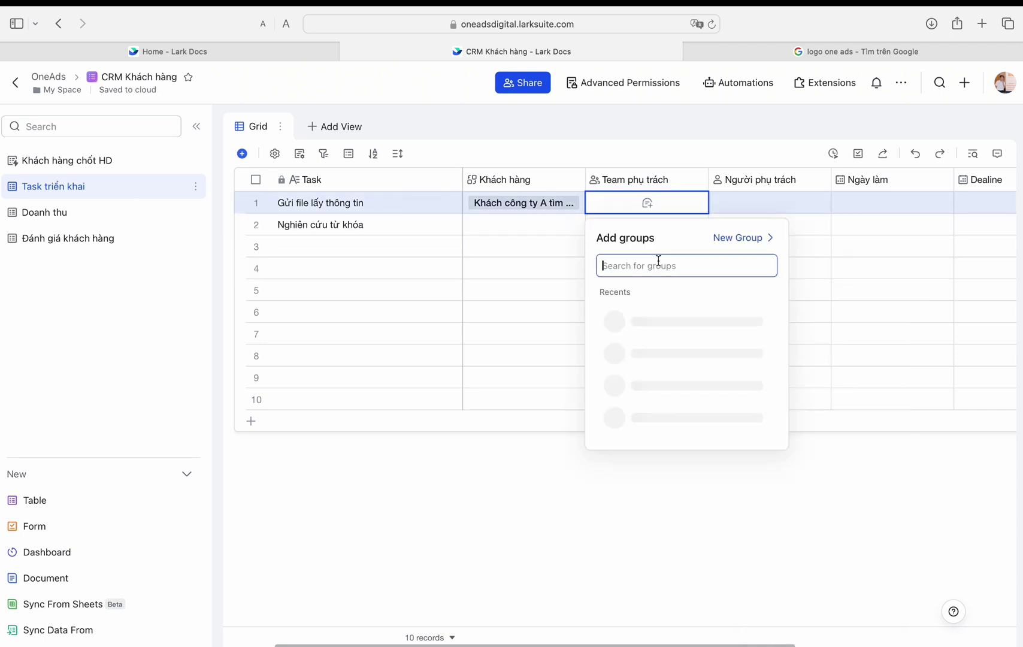
pyautogui.scroll(-3, 707, 372)
pyautogui.press('Escape')
pyautogui.click(770, 203)
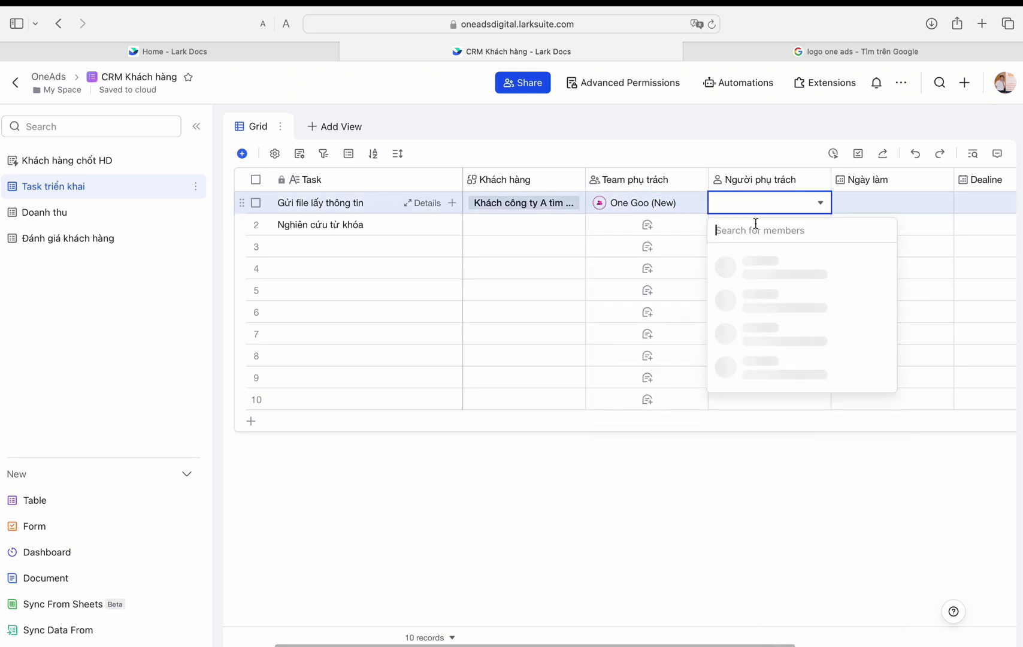
pyautogui.click(754, 263)
pyautogui.click(872, 201)
pyautogui.click(873, 201)
pyautogui.click(878, 336)
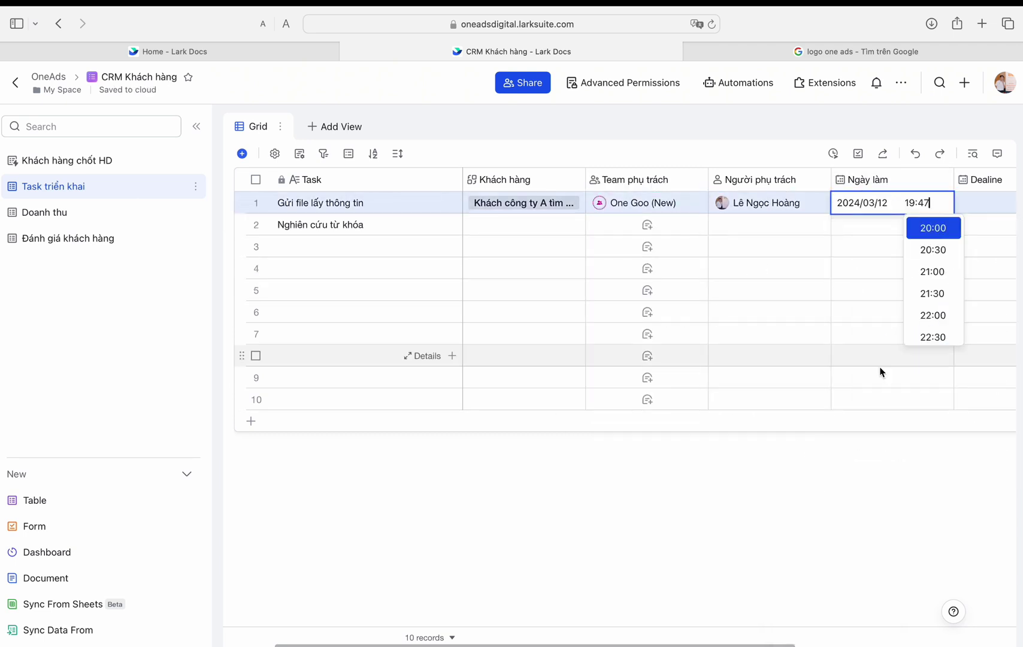
pyautogui.scroll(5, 931, 247)
pyautogui.click(932, 270)
pyautogui.hscroll(3, 886, 300)
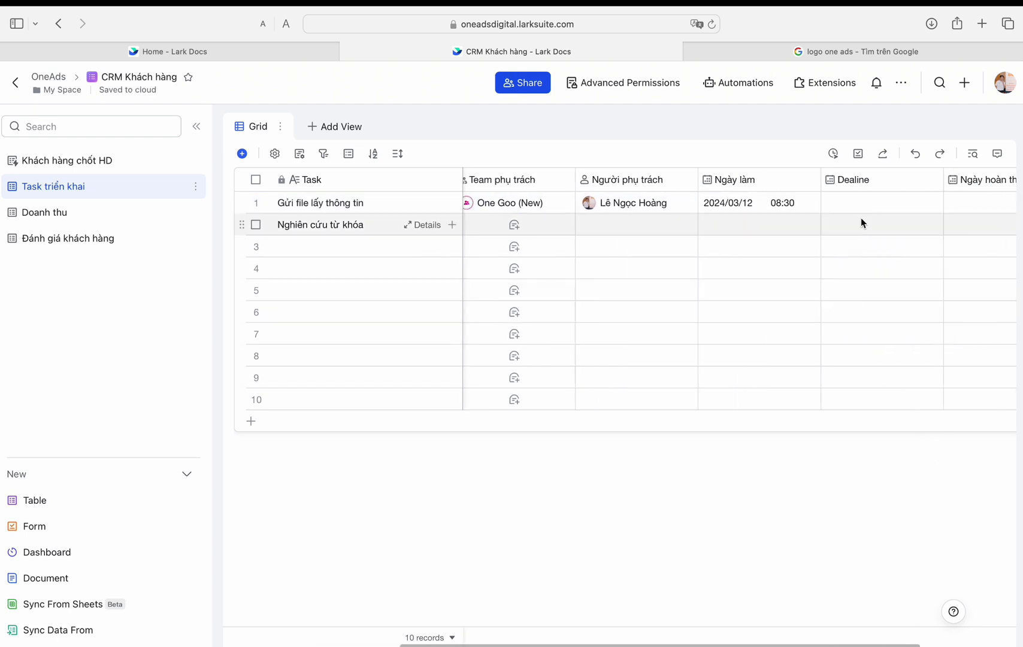
pyautogui.click(863, 203)
pyautogui.press('Escape')
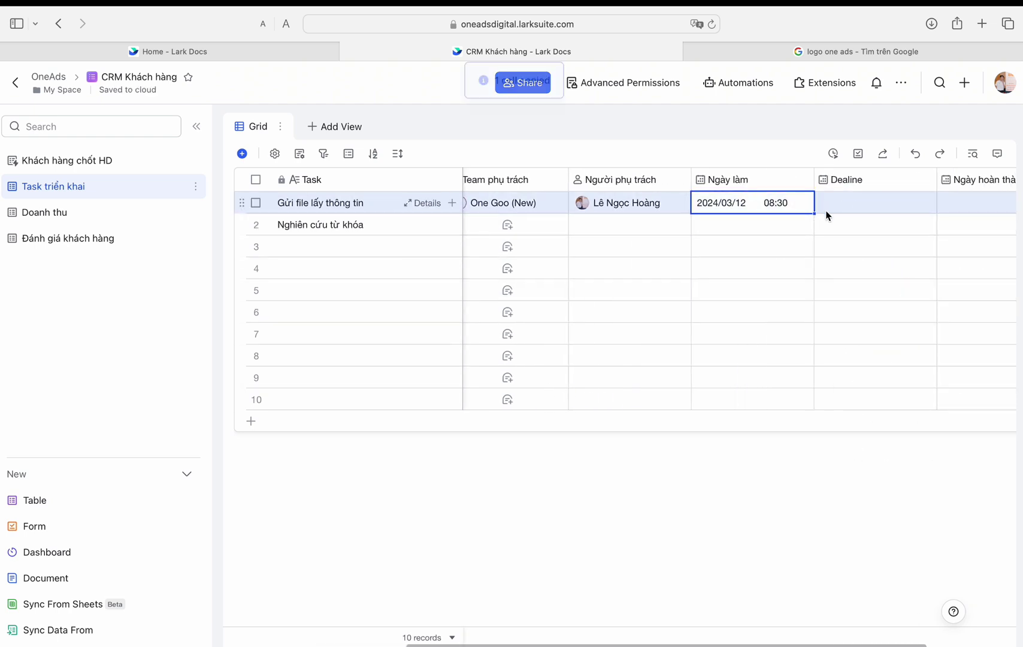
# Step: Paste the 2024/03/12 date into Dealine at 09:00 and Ngày hoàn thành at 08:45
pyautogui.click(833, 205)
pyautogui.hotkey('ctrl', 'v')
pyautogui.click(898, 203)
pyautogui.click(913, 251)
pyautogui.hscroll(2, 902, 448)
pyautogui.click(872, 211)
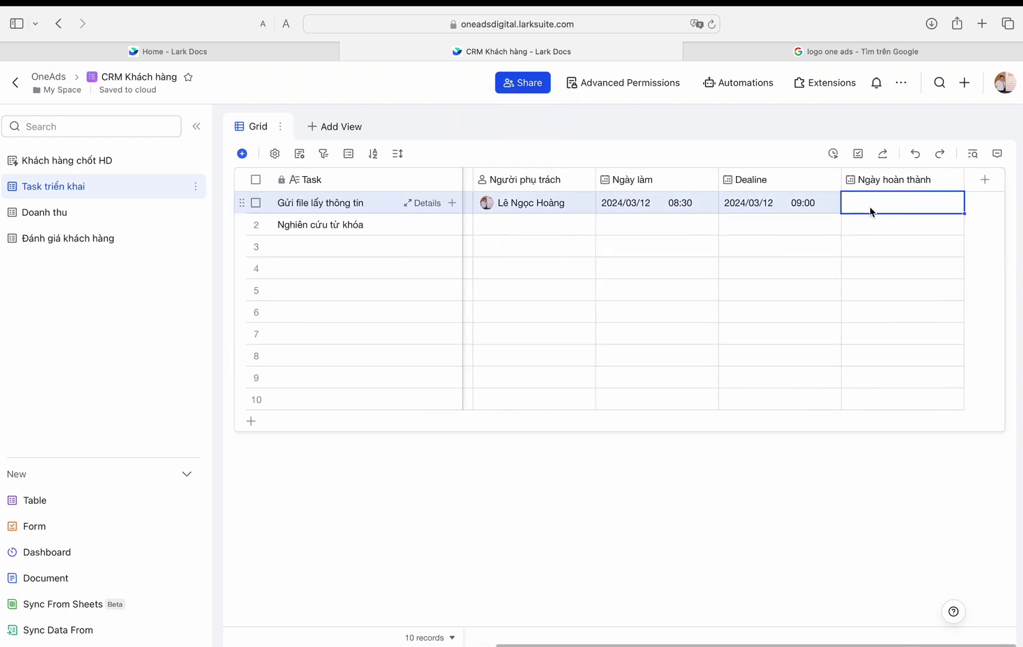
pyautogui.click(876, 205)
pyautogui.write('2024/03/12 09:00')
pyautogui.click(925, 202)
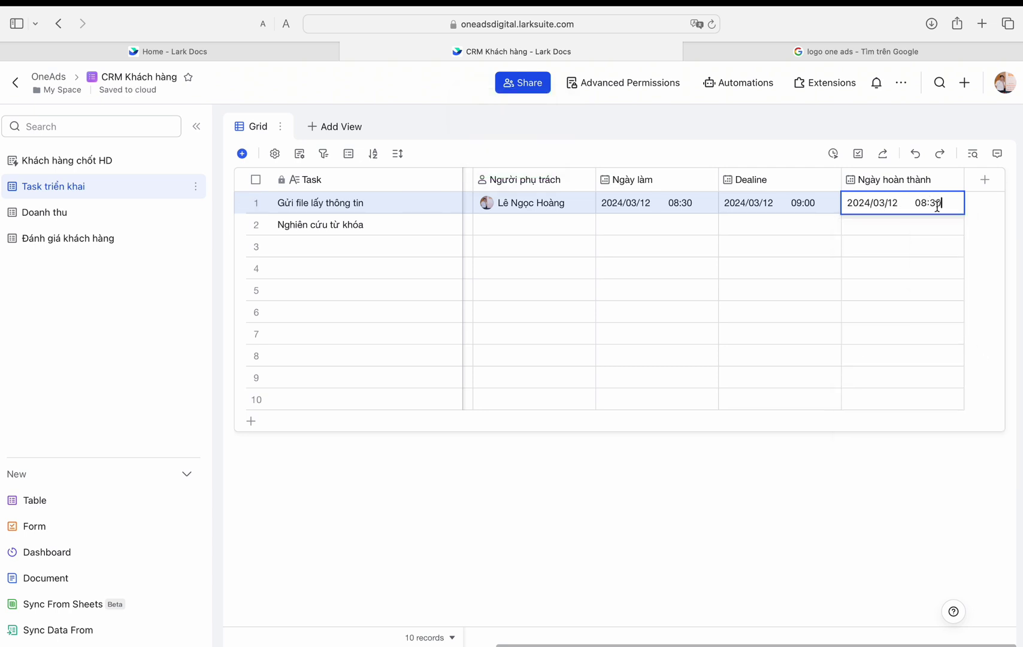
pyautogui.write('5')
pyautogui.press('Return')
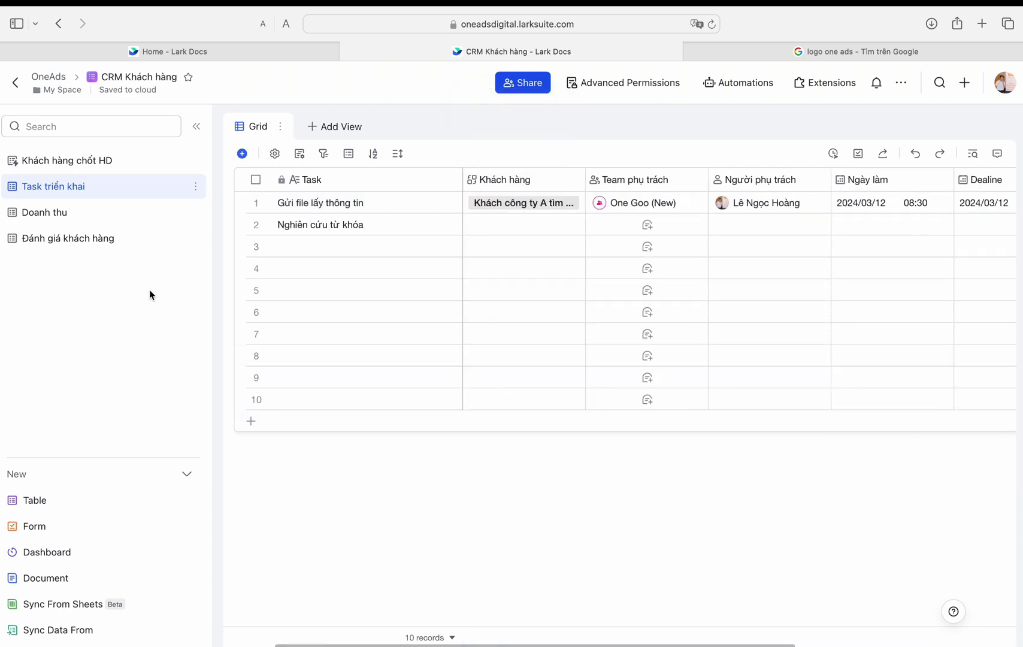
pyautogui.click(150, 212)
# Step: Delete all the empty rows from the Doanh thu table
pyautogui.click(310, 183)
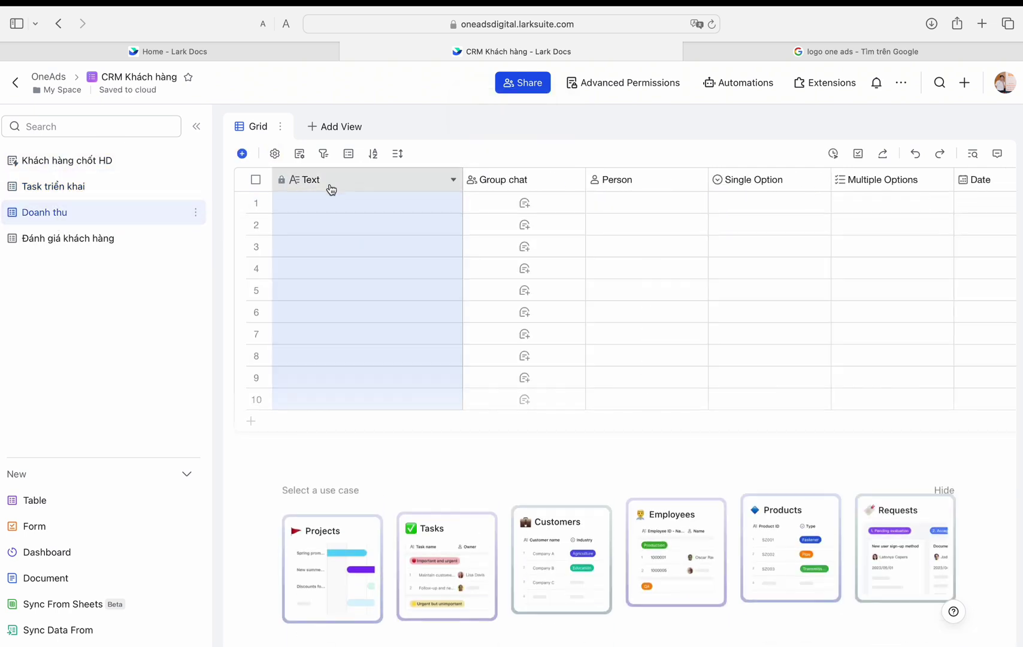
pyautogui.click(256, 180)
pyautogui.press('Delete')
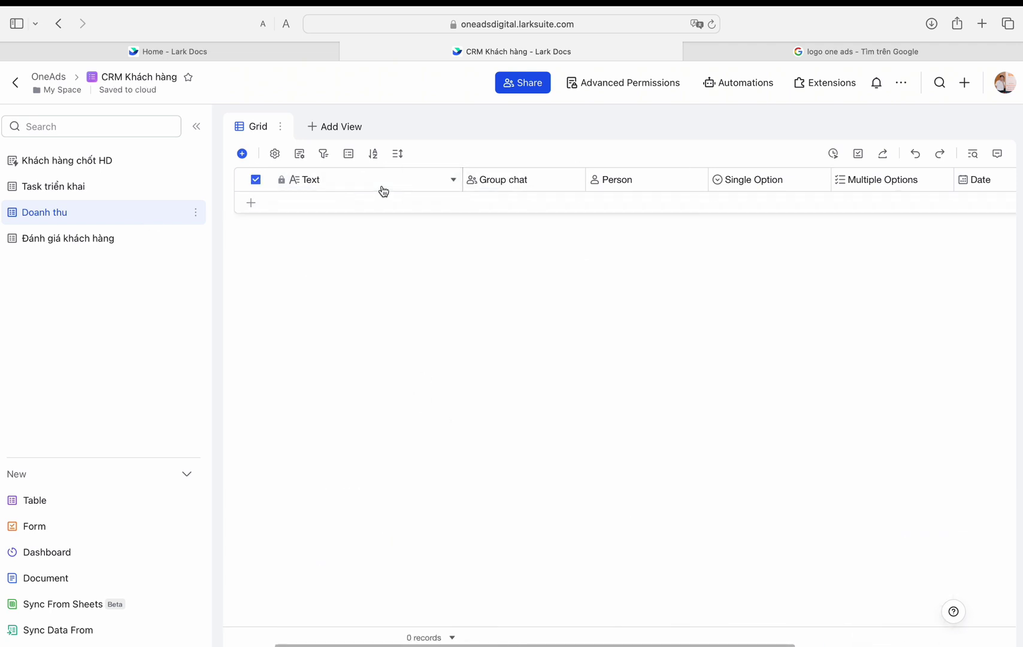
# Step: Turn the Text field into the Ngày thanh toán date field
pyautogui.doubleClick(383, 186)
pyautogui.write('Kh')
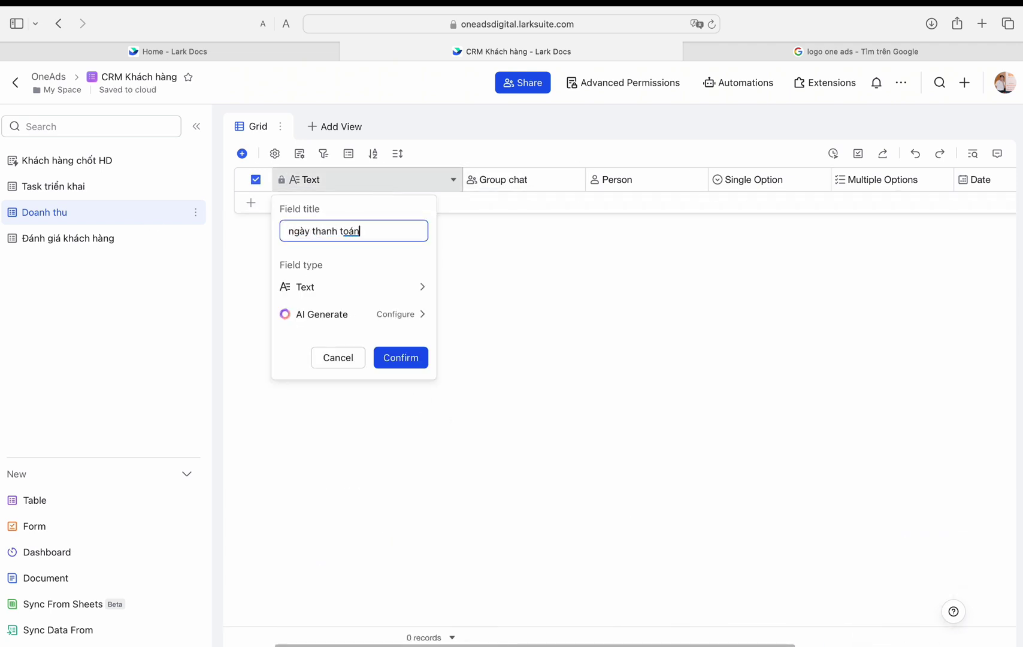
pyautogui.click(359, 287)
pyautogui.click(474, 421)
pyautogui.click(412, 430)
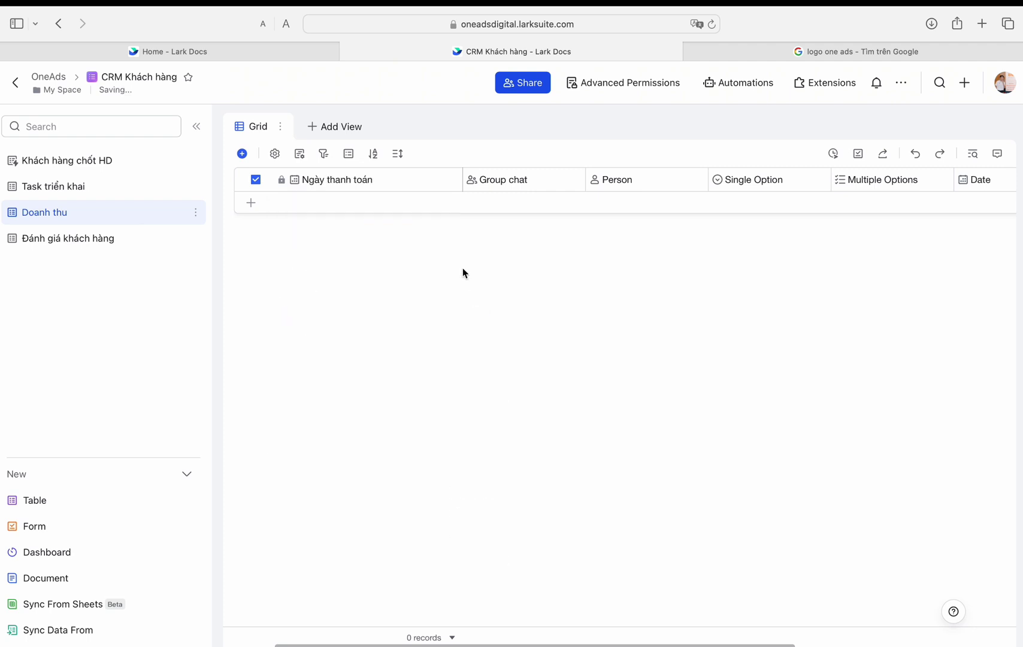
# Step: Turn the Group chat field into a Tháng single-option field with month options
pyautogui.doubleClick(505, 184)
pyautogui.write('Tháng')
pyautogui.click(543, 293)
pyautogui.click(689, 334)
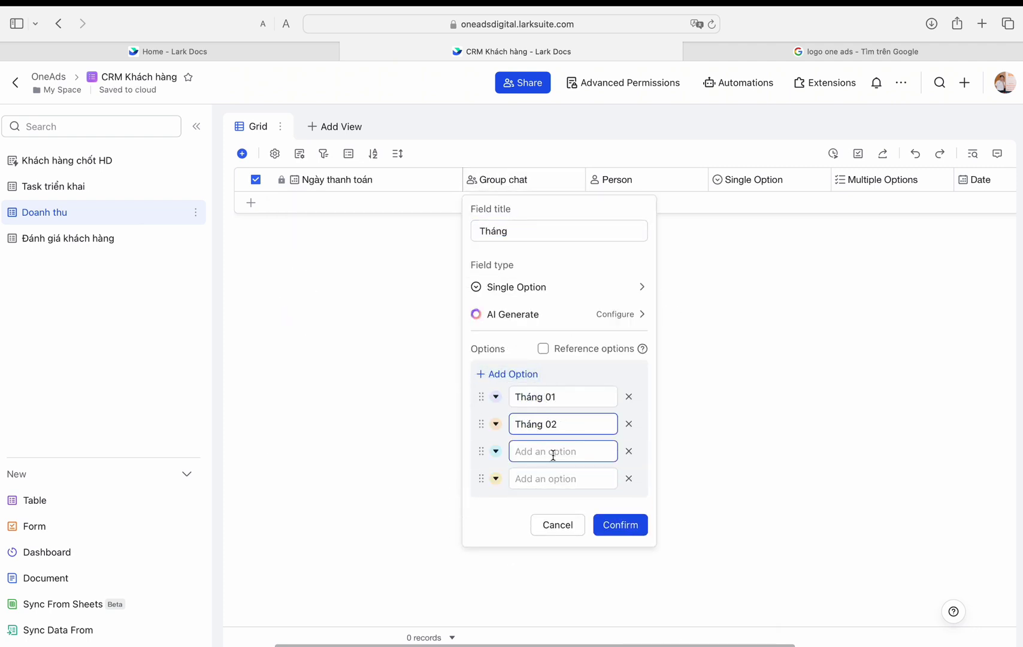
pyautogui.click(596, 533)
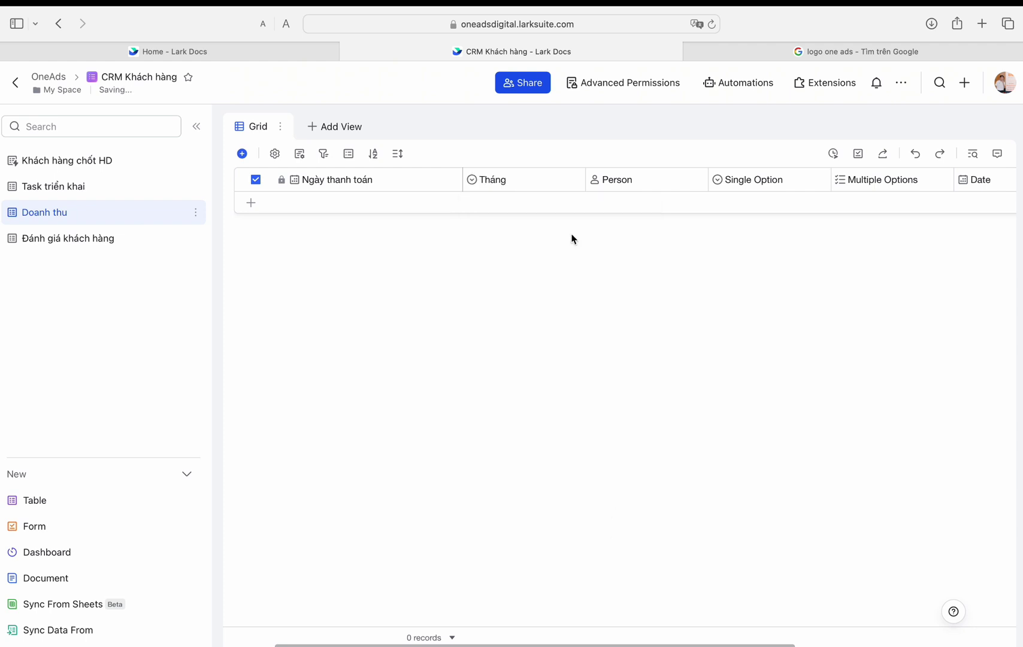
# Step: Add a first record set to Tháng 02, with Ngày thanh toán in day/month/year format
pyautogui.click(539, 203)
pyautogui.doubleClick(367, 180)
pyautogui.click(358, 361)
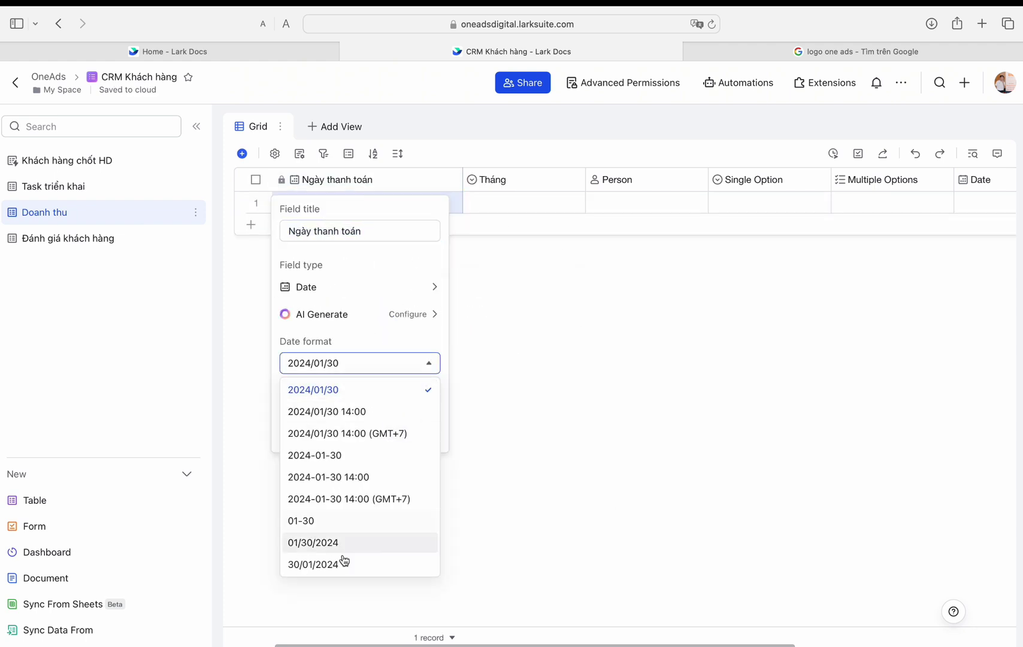
pyautogui.click(342, 560)
pyautogui.click(413, 429)
pyautogui.click(522, 203)
pyautogui.click(491, 279)
# Step: Turn the Person field into a Khách hàng two-way link to Khách hàng chốt HD, linking the Công ty A deal
pyautogui.doubleClick(627, 177)
pyautogui.write('Khách han')
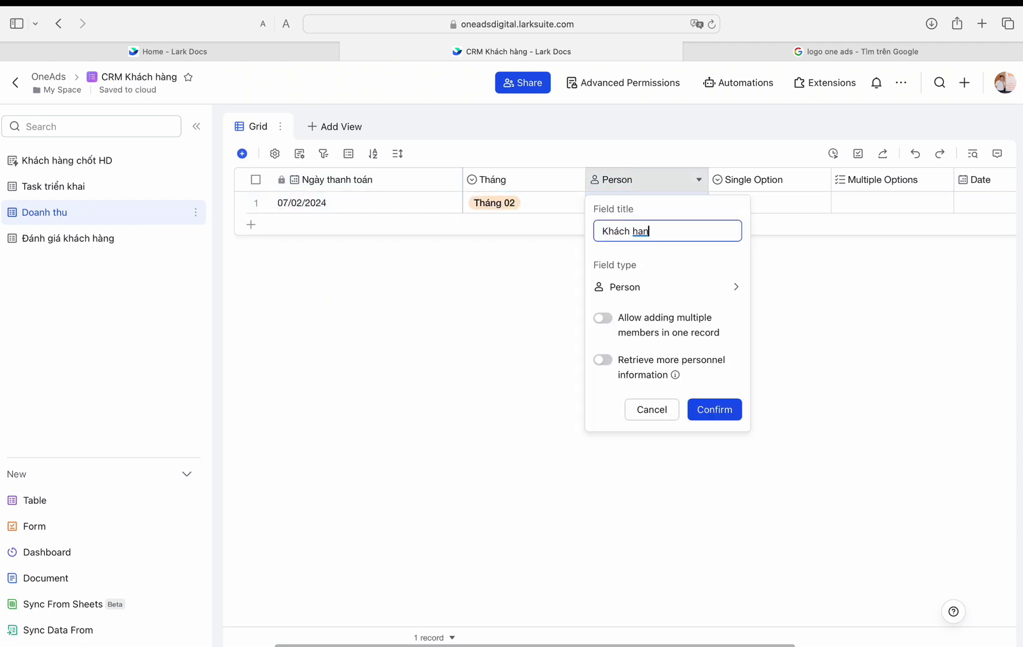
pyautogui.write('g')
pyautogui.click(668, 287)
pyautogui.scroll(-5, 804, 544)
pyautogui.click(788, 518)
pyautogui.click(647, 365)
pyautogui.click(705, 456)
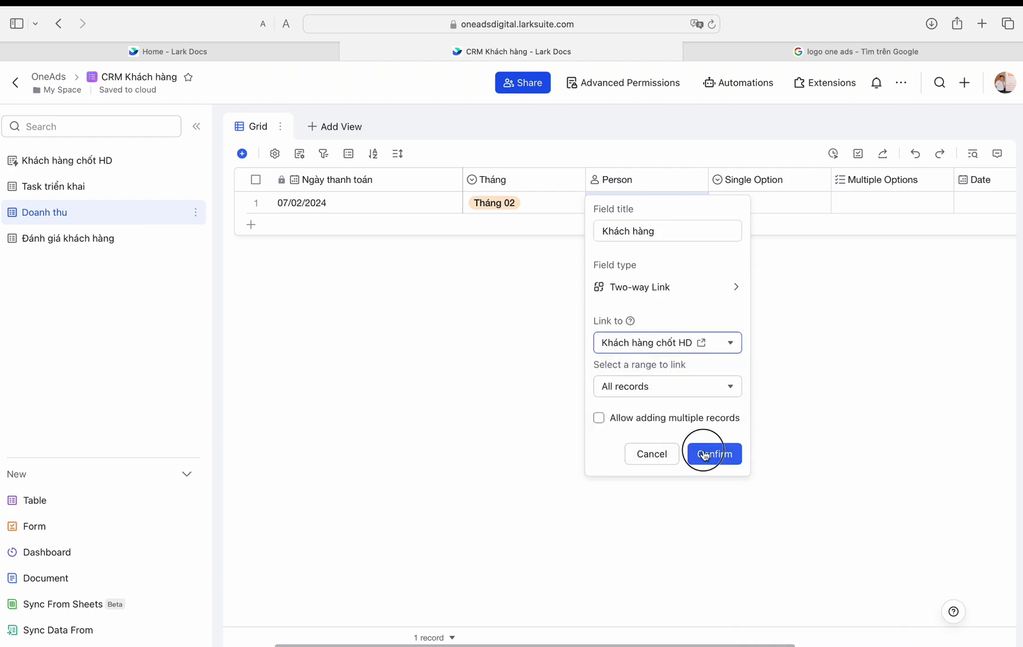
pyautogui.click(265, 390)
pyautogui.click(799, 425)
# Step: Make the Single Option field a Tên khách hàng lookup of Tên KH from Khách hàng chốt HD, matched on Khách hàng
pyautogui.doubleClick(670, 180)
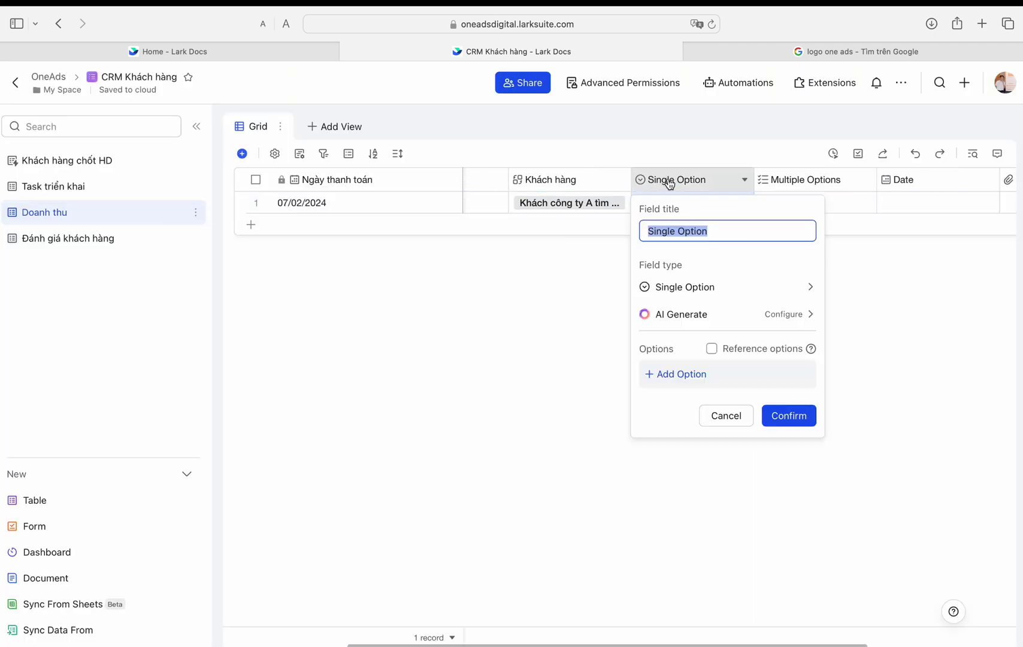
pyautogui.click(779, 287)
pyautogui.click(875, 550)
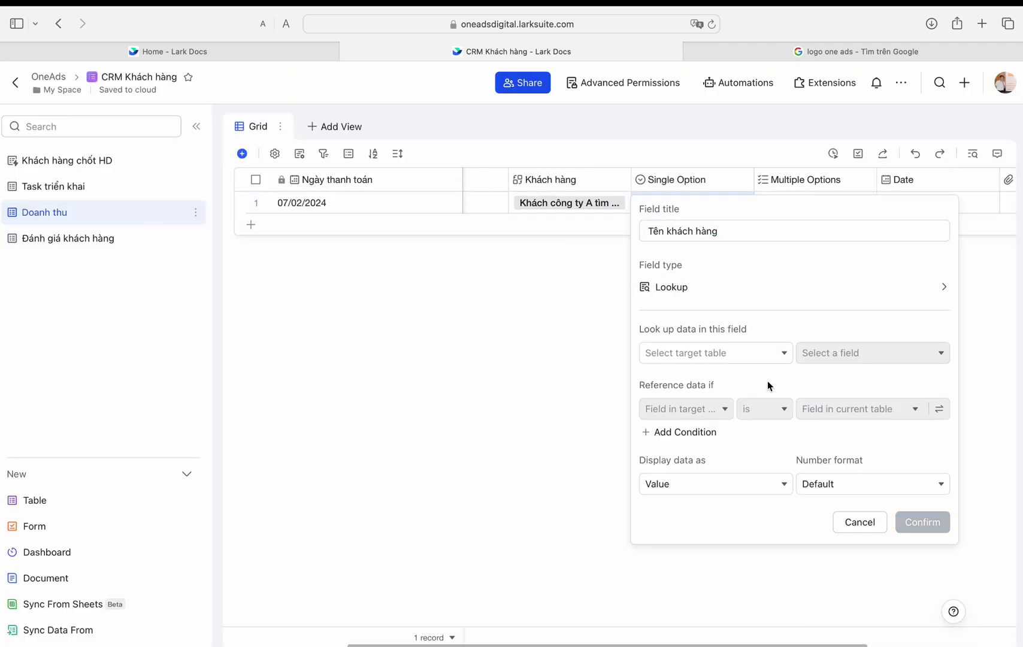
pyautogui.click(716, 353)
pyautogui.click(707, 379)
pyautogui.click(853, 353)
pyautogui.click(851, 379)
pyautogui.click(670, 409)
pyautogui.click(701, 143)
pyautogui.click(857, 408)
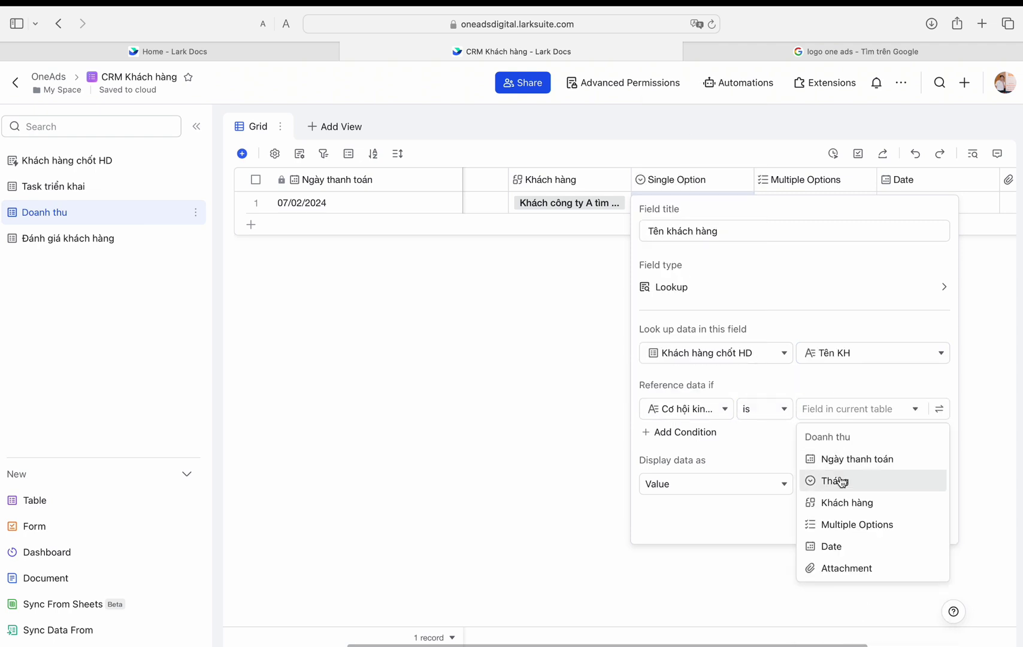
pyautogui.click(839, 503)
pyautogui.click(923, 522)
# Step: Rename the Khách hàng link field to CHKD
pyautogui.doubleClick(575, 183)
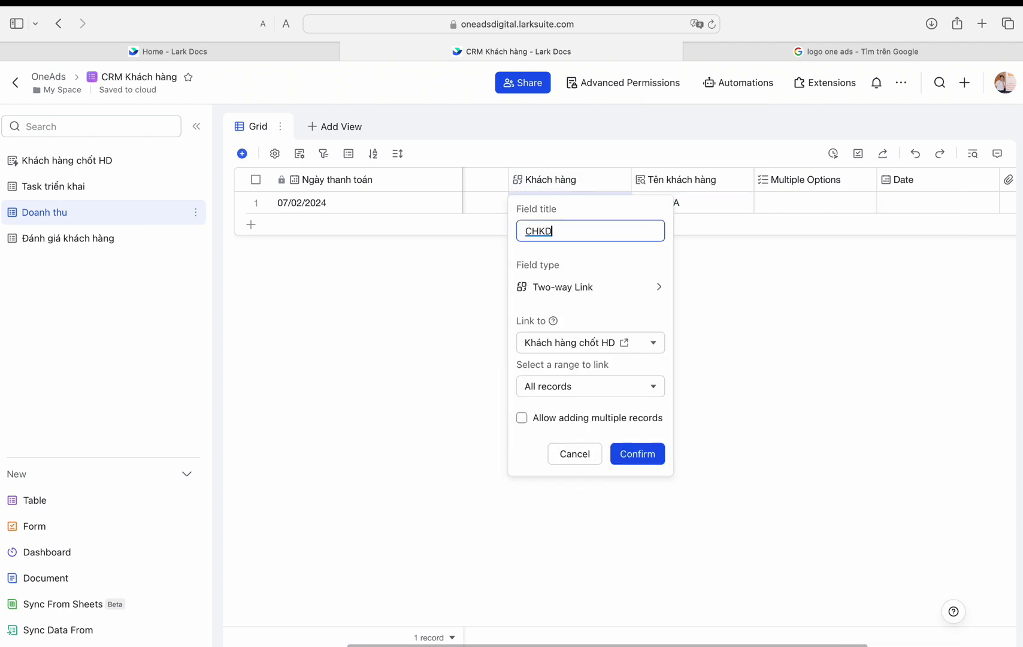
pyautogui.click(635, 456)
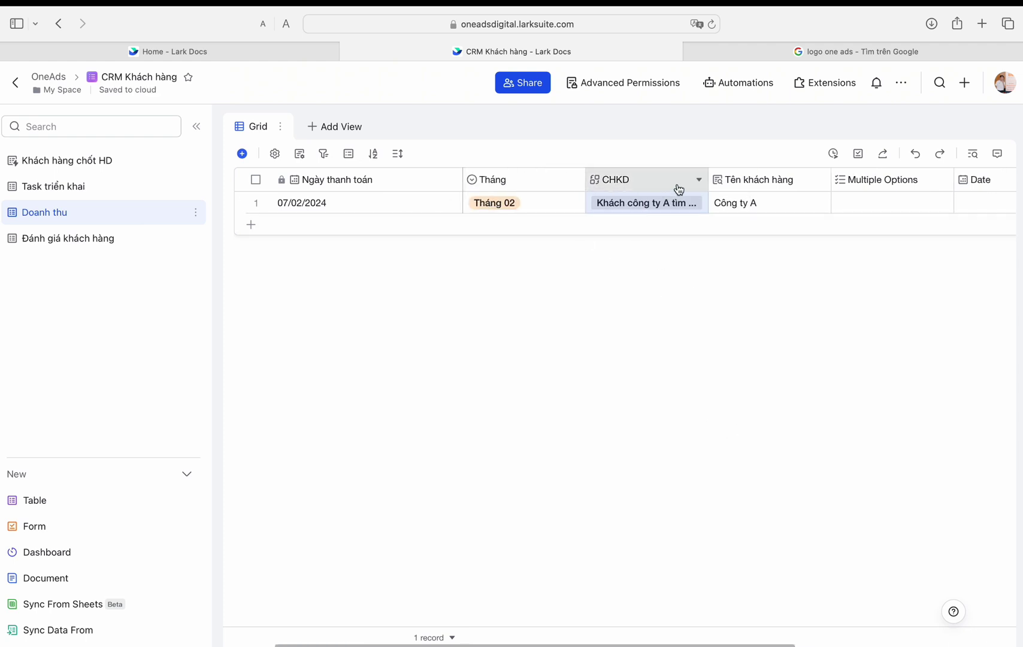
pyautogui.doubleClick(793, 182)
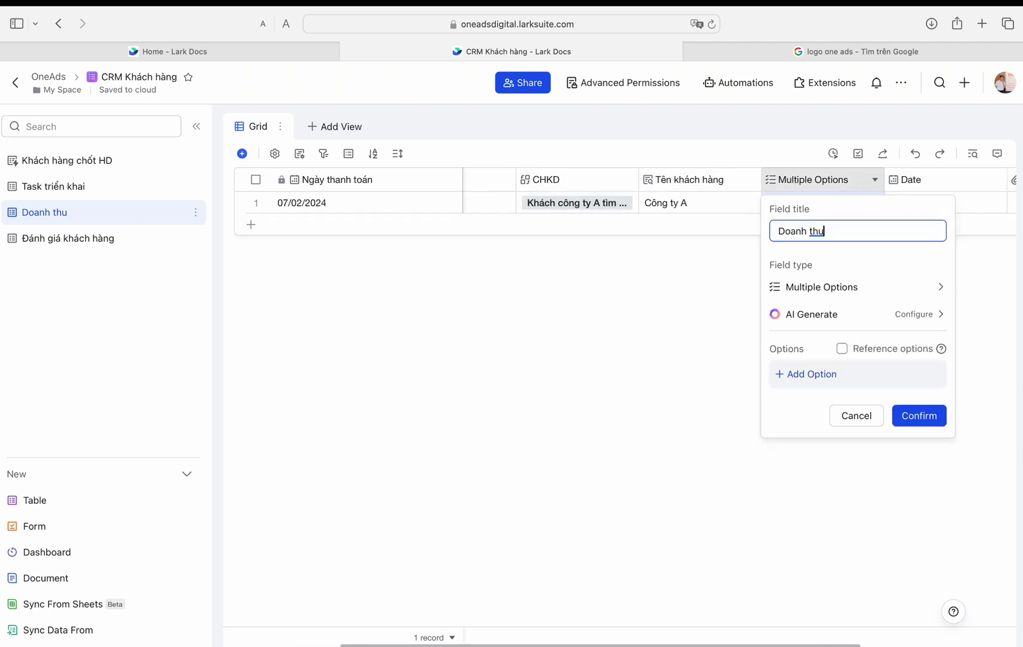
# Step: Change Multiple Options into the Doanh thu currency field in Vietnamese Dong with set decimal places
pyautogui.click(839, 287)
pyautogui.scroll(-1, 689, 419)
pyautogui.click(661, 582)
pyautogui.click(804, 342)
pyautogui.click(847, 411)
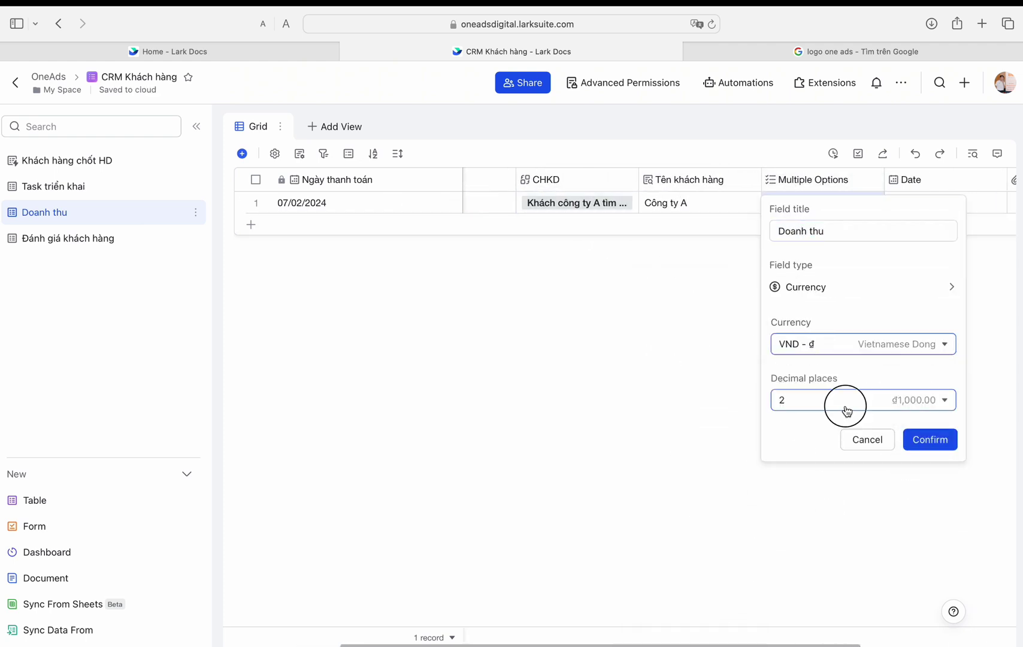
pyautogui.click(797, 426)
pyautogui.click(930, 439)
pyautogui.click(816, 204)
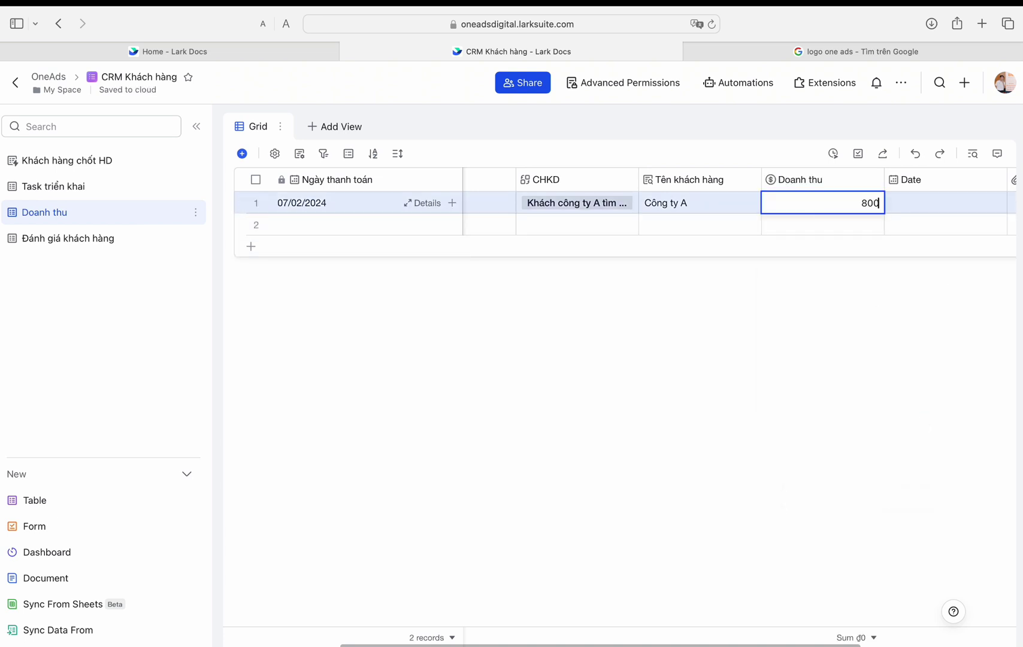
# Step: Convert the Date column into the Ghi chú plain text field
pyautogui.click(979, 186)
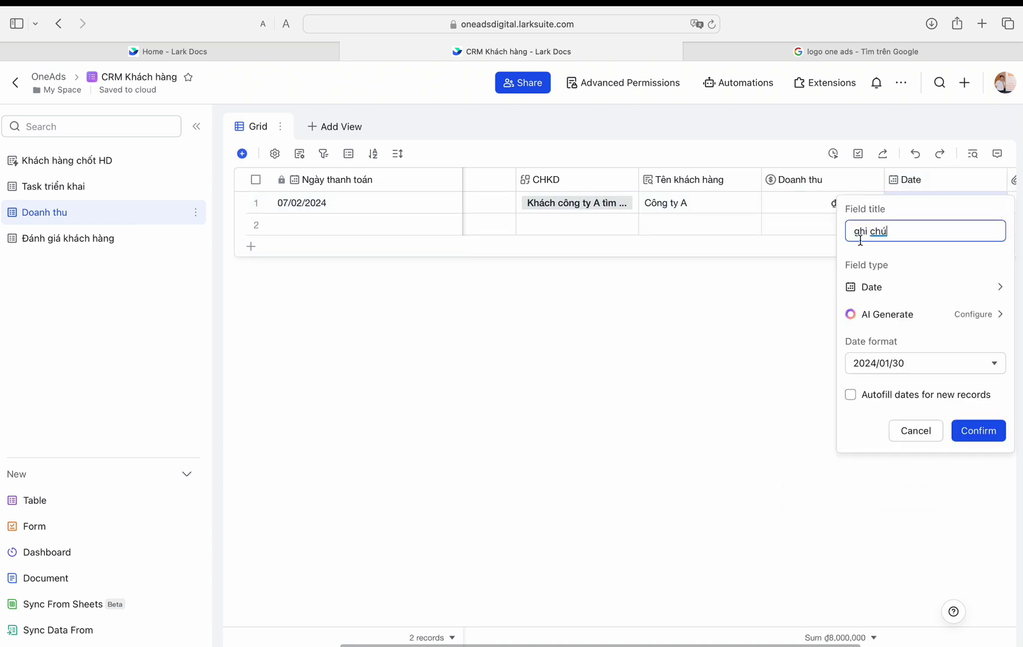
pyautogui.click(872, 287)
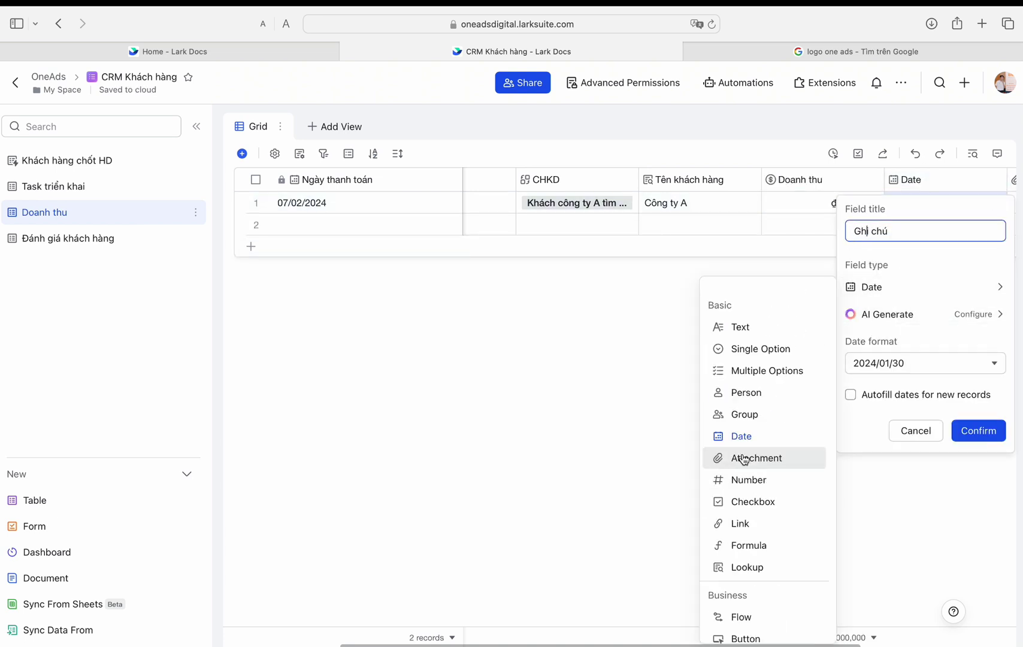
pyautogui.click(736, 317)
pyautogui.click(961, 359)
# Step: Fill row 2: payment date 05/03/2024, Công ty A deal link, revenue ₫8,000,000
pyautogui.doubleClick(368, 225)
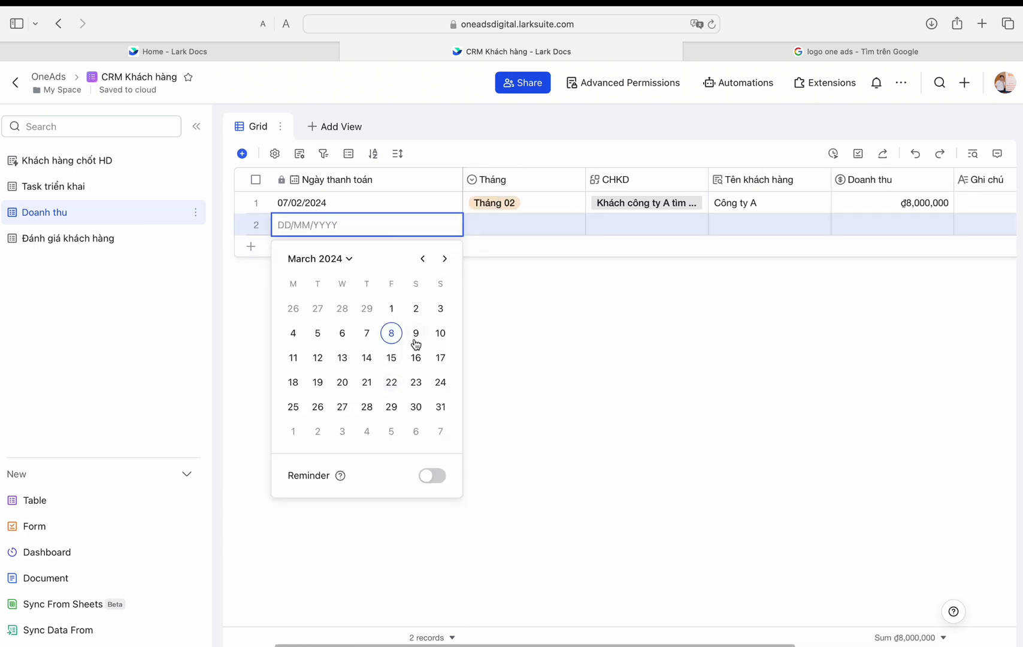
pyautogui.click(317, 334)
pyautogui.click(647, 225)
pyautogui.click(801, 386)
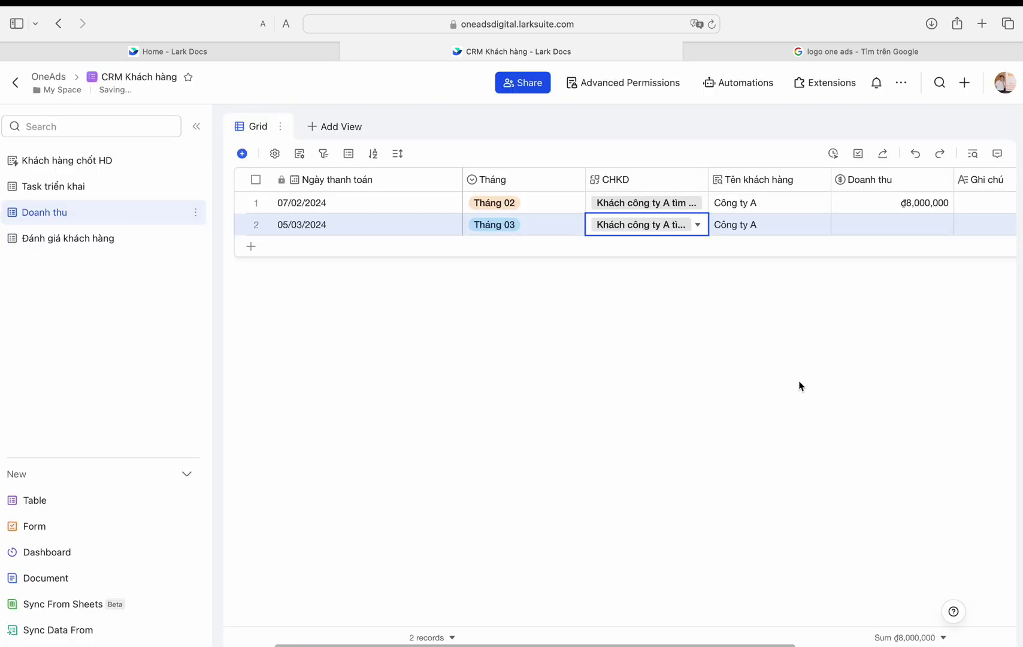
pyautogui.hscroll(3, 786, 217)
pyautogui.click(740, 213)
pyautogui.moveTo(740, 212); pyautogui.dragTo(740, 233)
# Step: Rename the Attachment field to UNC
pyautogui.doubleClick(907, 180)
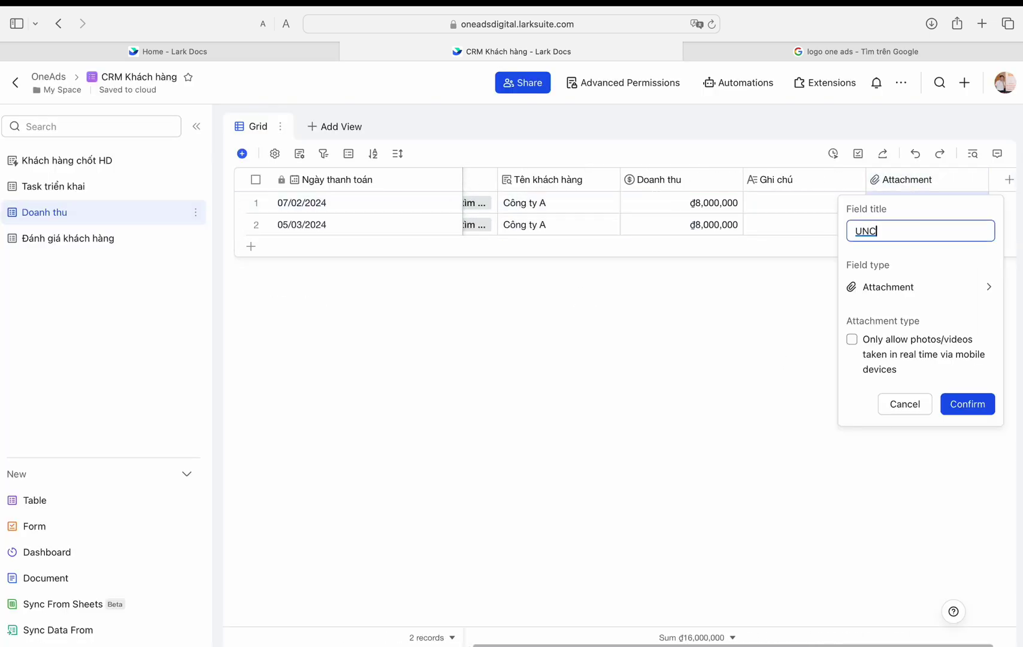
pyautogui.click(957, 405)
pyautogui.click(63, 238)
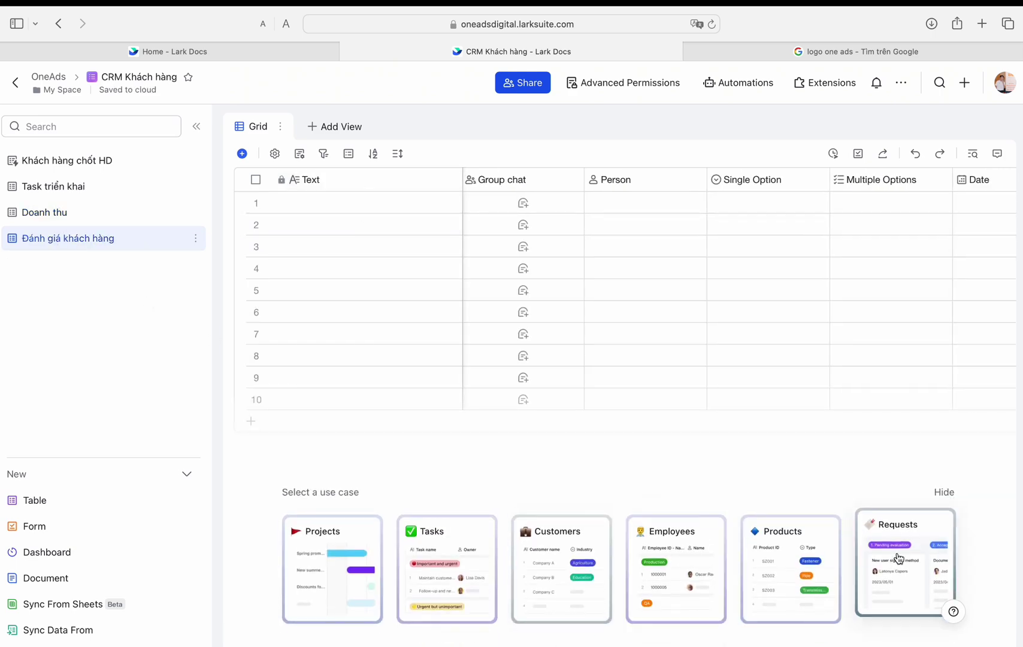
# Step: Delete all the empty rows in the Đánh giá khách hàng table
pyautogui.click(255, 179)
pyautogui.rightClick(373, 242)
pyautogui.click(411, 316)
# Step: Go to the CRM Sale document's Cơ hội kinh doanh table
pyautogui.click(66, 160)
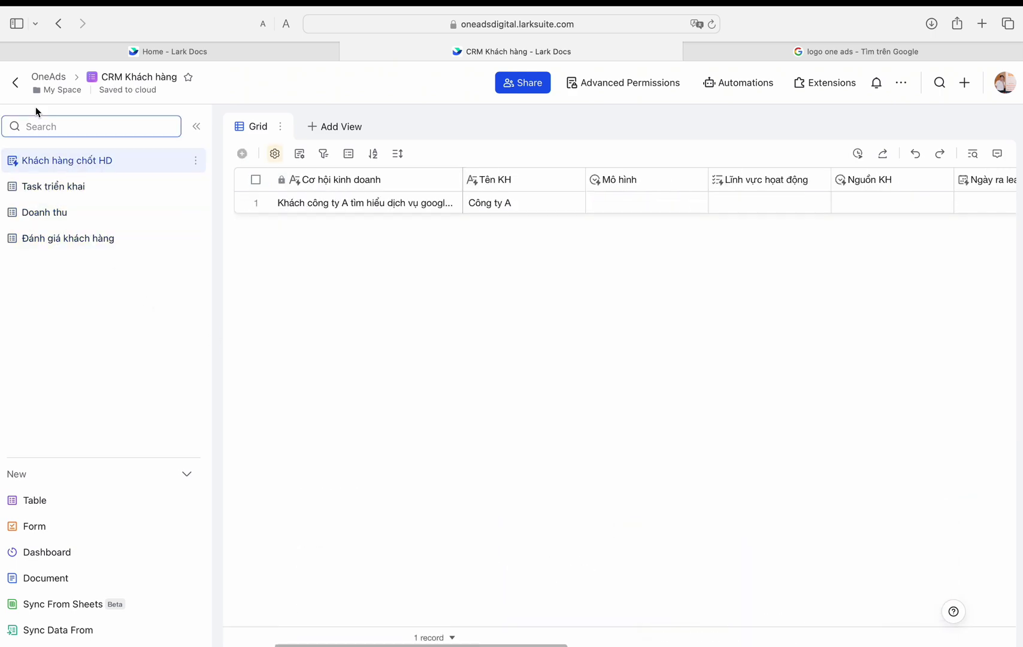
pyautogui.click(15, 82)
pyautogui.click(270, 338)
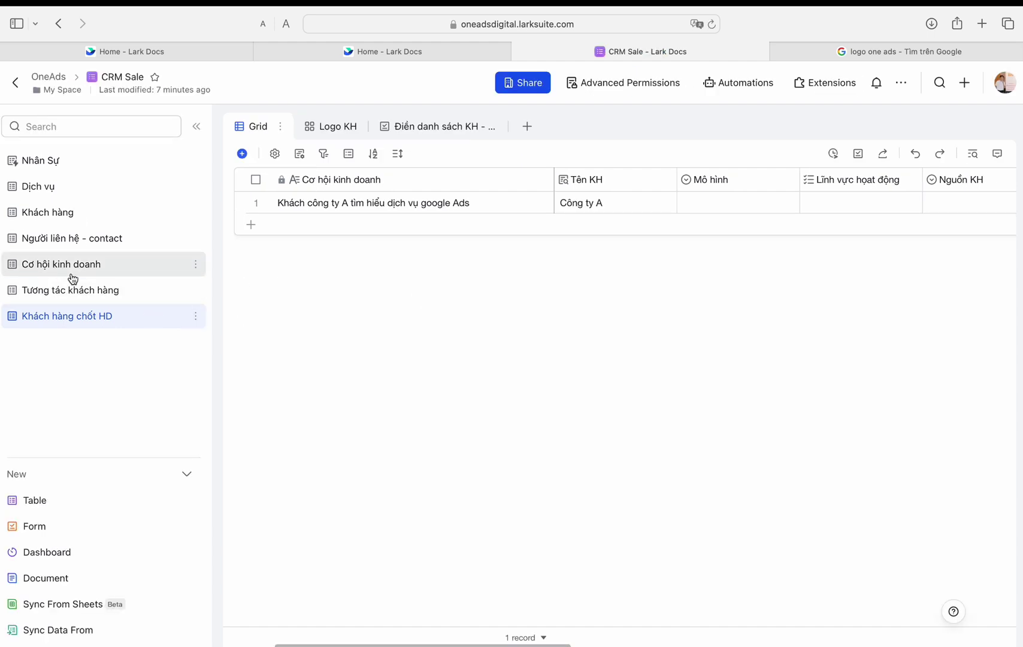
pyautogui.click(69, 264)
# Step: Add a new opportunity with the pasted description edited for company B and Facebook
pyautogui.click(251, 240)
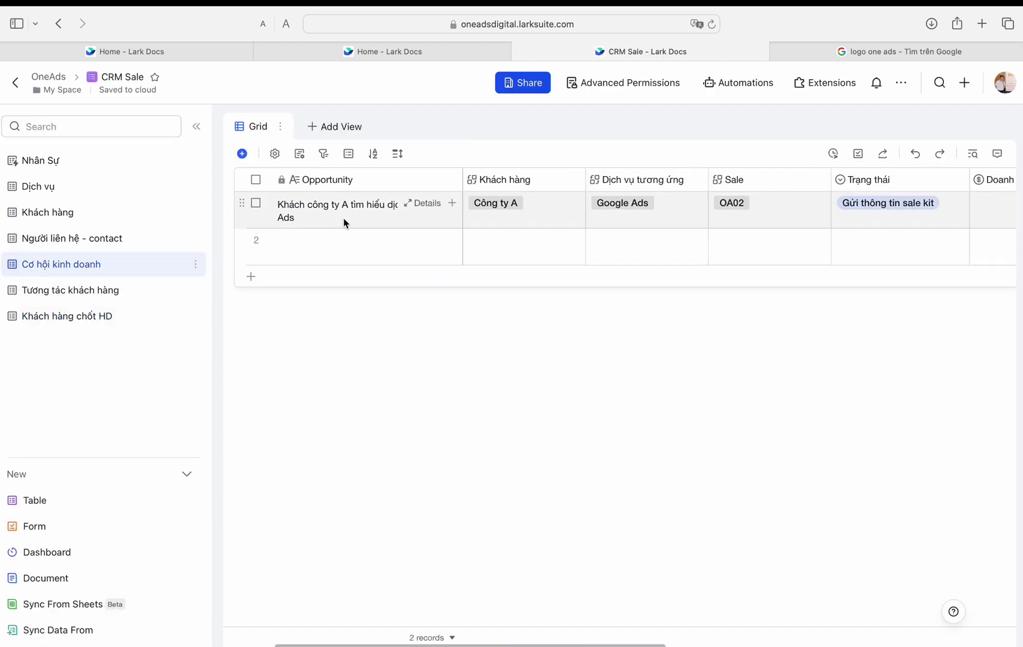
pyautogui.click(344, 222)
pyautogui.doubleClick(360, 247)
pyautogui.write('Khách công ty A tìm hiểu dịch vụ google Ads')
pyautogui.write('B')
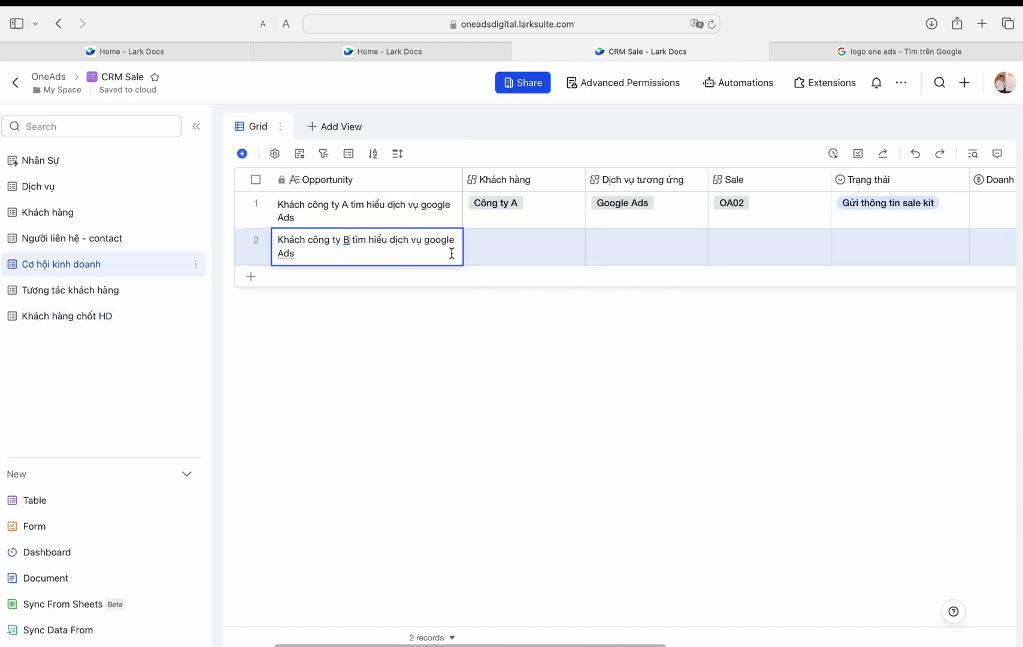
pyautogui.doubleClick(432, 245)
pyautogui.write('Facebook')
pyautogui.press('Tab')
# Step: Link the opportunity to customer Công ty B and service Facebook Ads
pyautogui.press('Return')
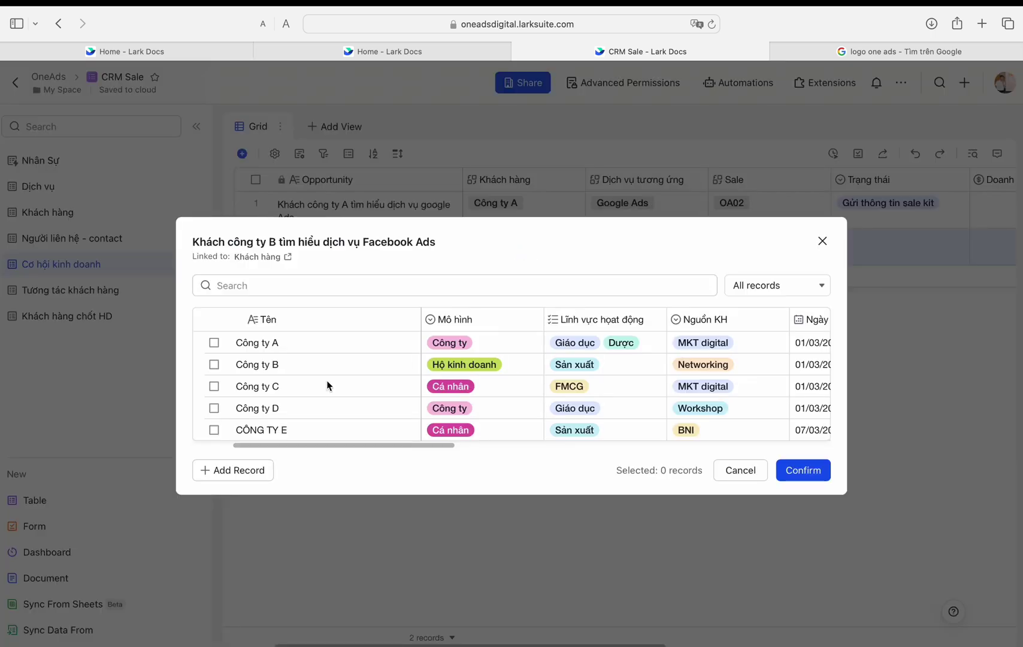
pyautogui.click(300, 361)
pyautogui.press('Tab')
pyautogui.press('Return')
pyautogui.click(617, 315)
pyautogui.click(804, 515)
# Step: Assign OA02 as salesperson and set the status to Gửi hợp đồng
pyautogui.click(726, 242)
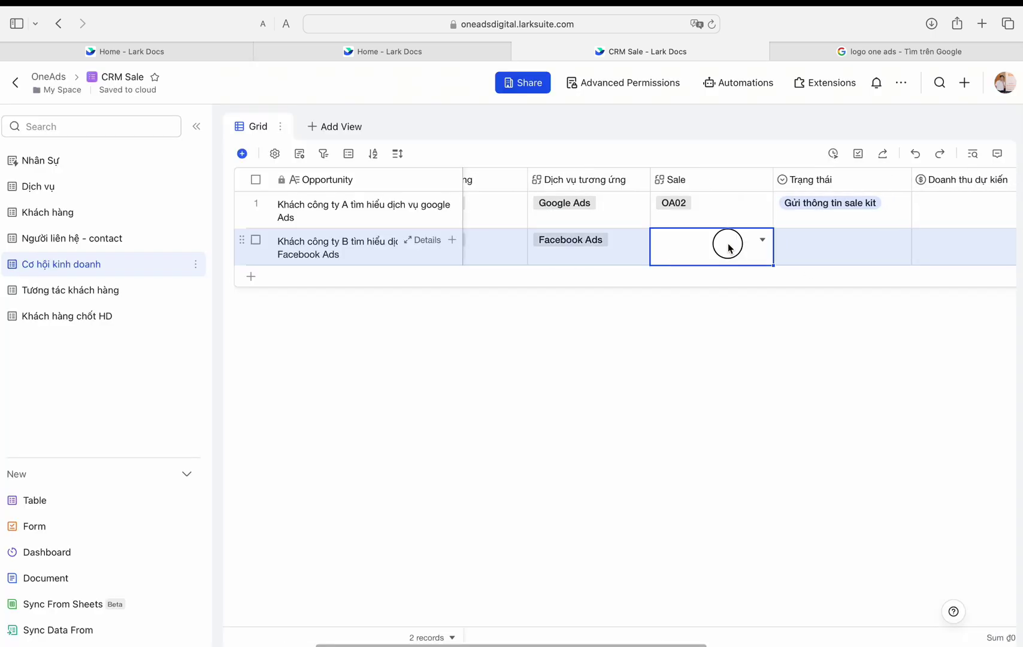
pyautogui.press('Return')
pyautogui.click(724, 276)
pyautogui.click(802, 558)
pyautogui.press('Tab')
pyautogui.press('Return')
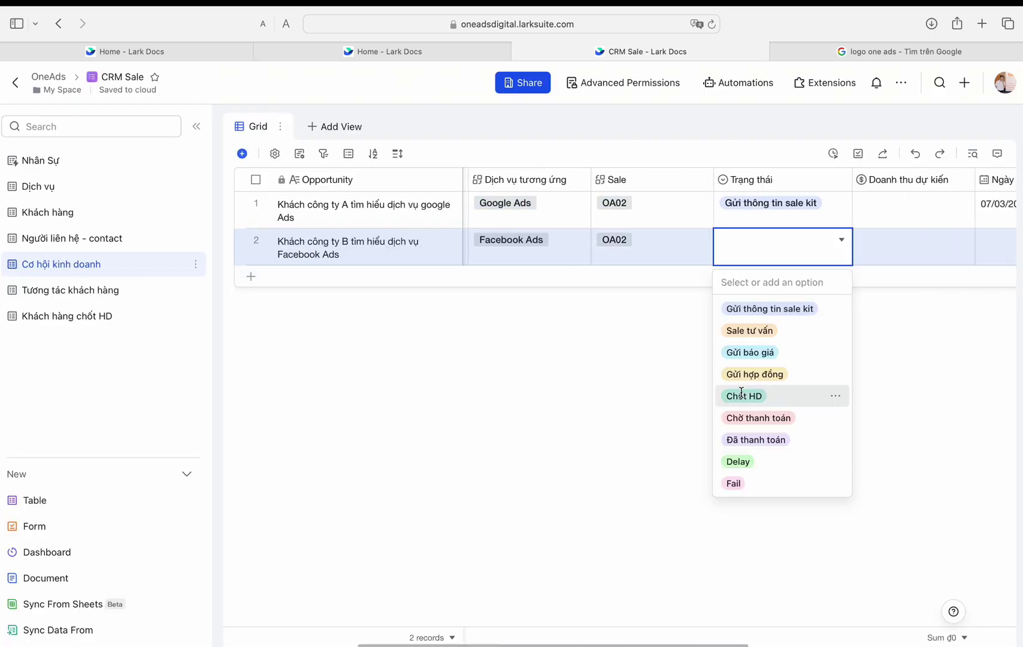
pyautogui.click(757, 373)
# Step: Bring up the Doanh thu dự kiến field's settings
pyautogui.hscroll(-3, 876, 299)
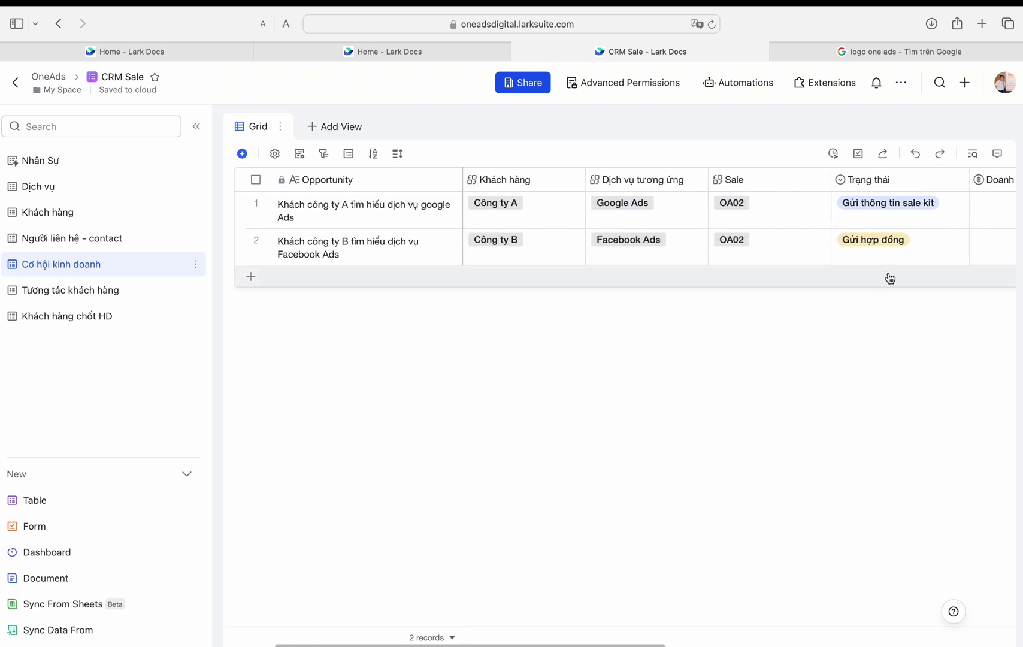
pyautogui.hscroll(5, 899, 267)
pyautogui.click(737, 197)
pyautogui.doubleClick(728, 179)
# Step: Change Doanh thu dự kiến to a Formula field referencing Dịch vụ.Phí dịch vụ
pyautogui.click(748, 287)
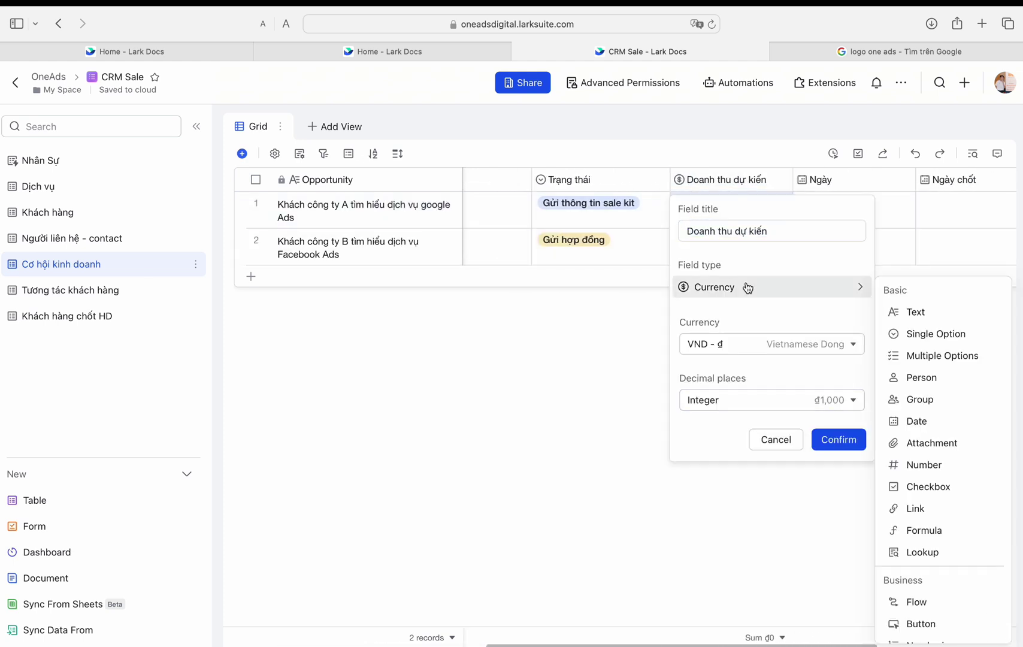
pyautogui.click(921, 532)
pyautogui.click(795, 403)
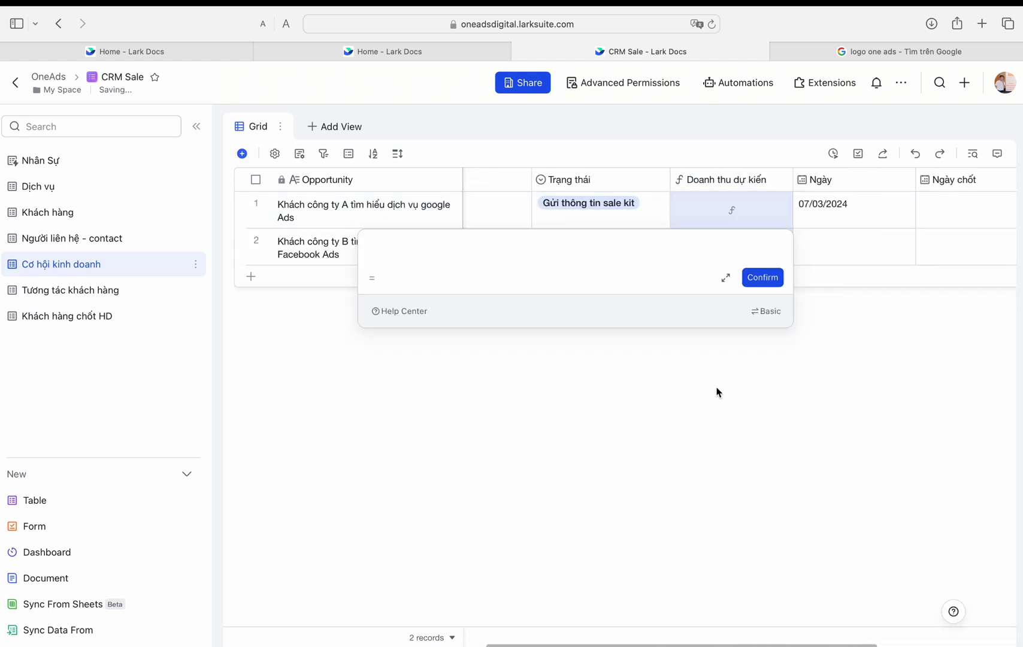
pyautogui.scroll(-3, 431, 389)
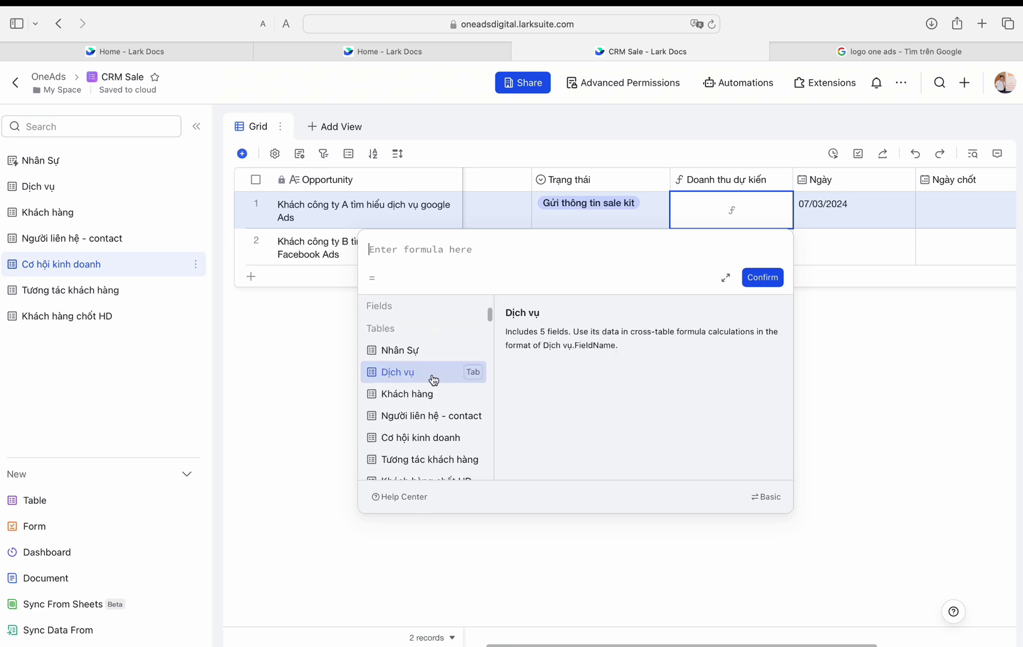
pyautogui.click(461, 389)
pyautogui.click(484, 398)
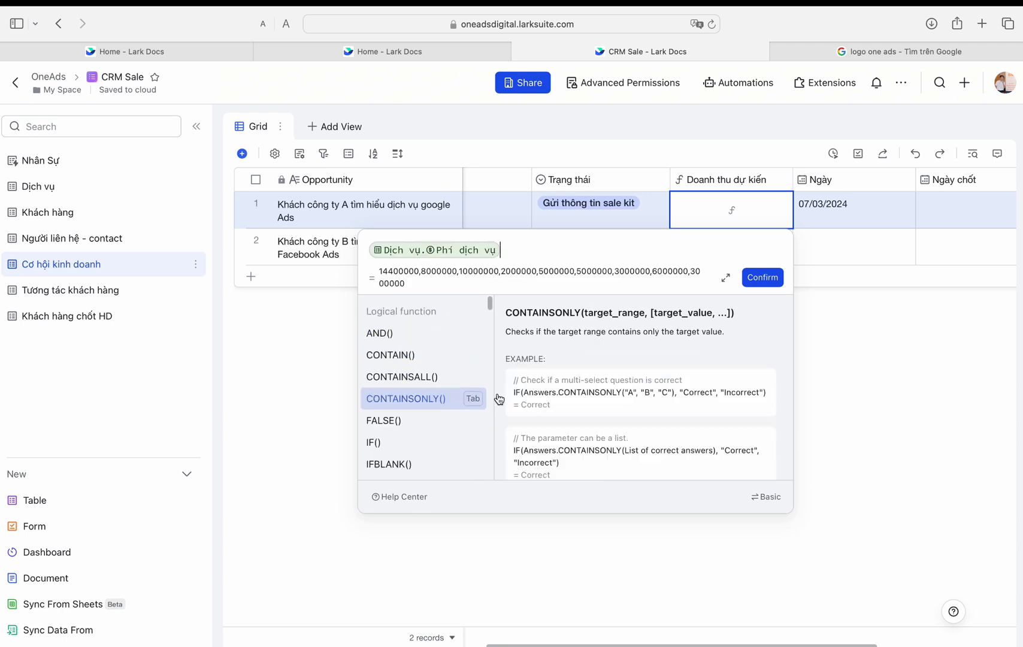
pyautogui.click(763, 278)
# Step: Try replacing the formula with a FILTER function, then delete it
pyautogui.hscroll(-5, 647, 217)
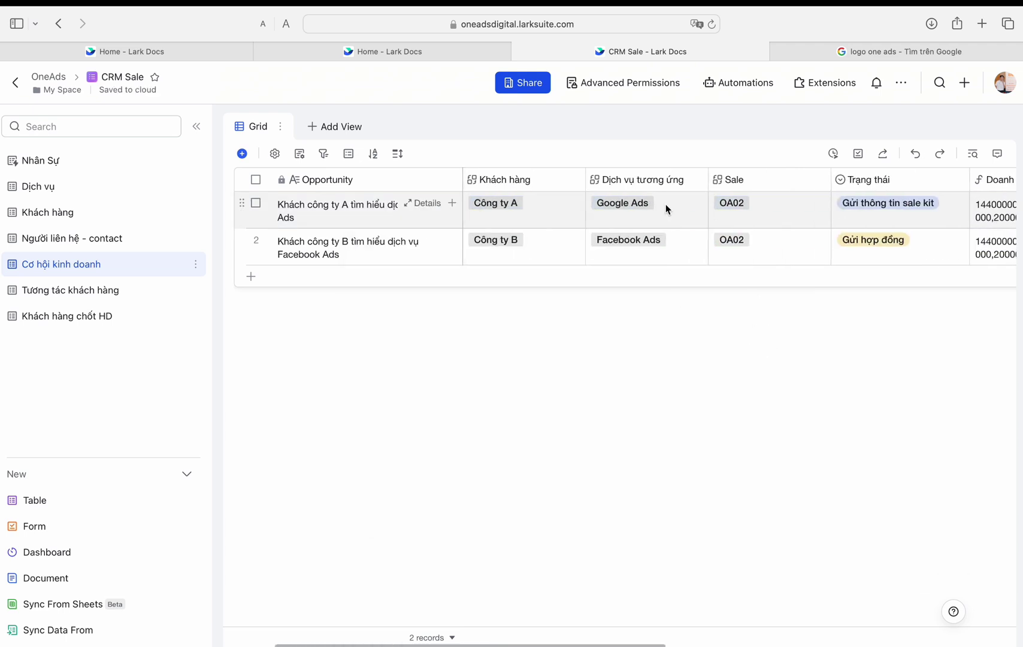
pyautogui.hscroll(5, 667, 209)
pyautogui.doubleClick(767, 213)
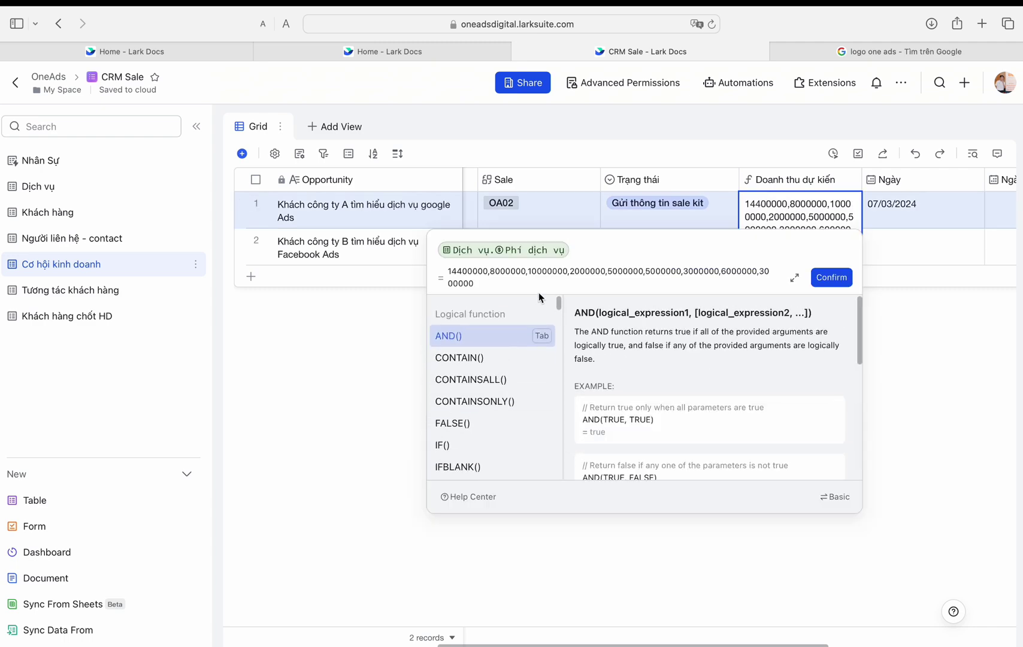
pyautogui.hotkey('ctrl', 'a')
pyautogui.press('BackSpace')
pyautogui.write('fi')
pyautogui.press('BackSpace')
pyautogui.press('BackSpace')
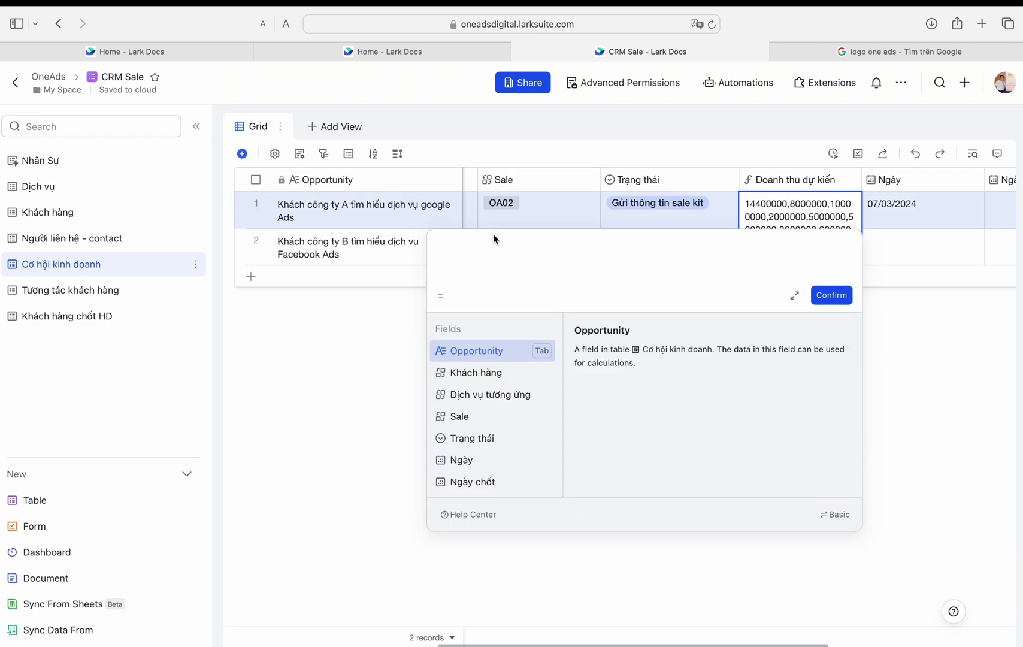
pyautogui.hscroll(-3, 516, 227)
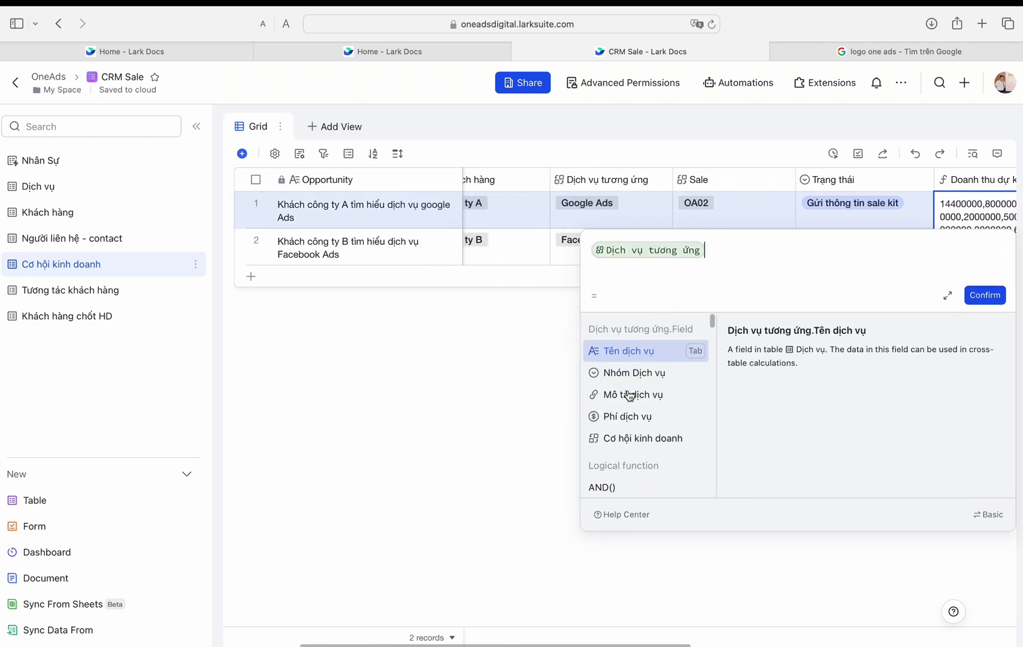
pyautogui.write('filter')
pyautogui.press('Tab')
pyautogui.press('Tab')
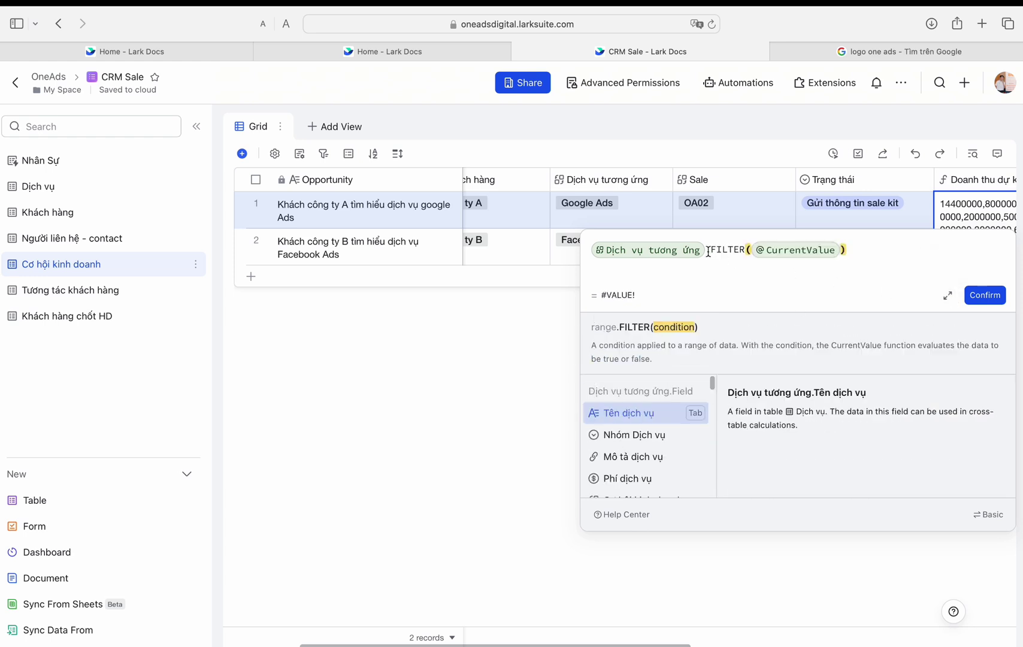
pyautogui.moveTo(863, 252); pyautogui.dragTo(722, 244)
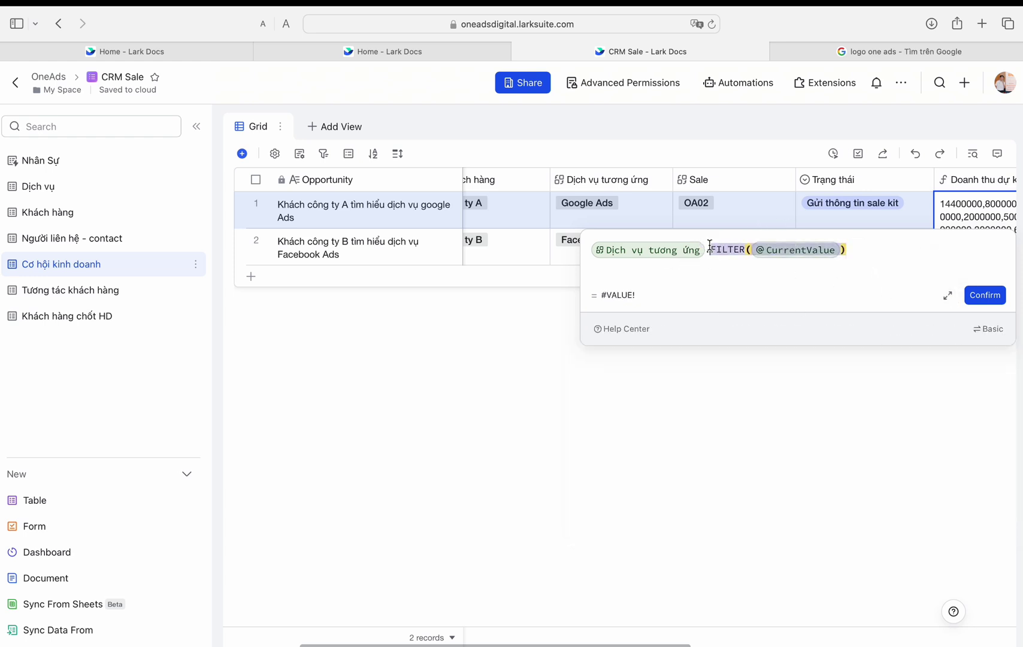
pyautogui.press('Right')
pyautogui.press('BackSpace')
pyautogui.press('BackSpace')
pyautogui.press('BackSpace')
pyautogui.press('BackSpace')
pyautogui.press('BackSpace')
pyautogui.press('BackSpace')
pyautogui.press('BackSpace')
pyautogui.press('BackSpace')
pyautogui.press('BackSpace')
pyautogui.press('BackSpace')
pyautogui.press('BackSpace')
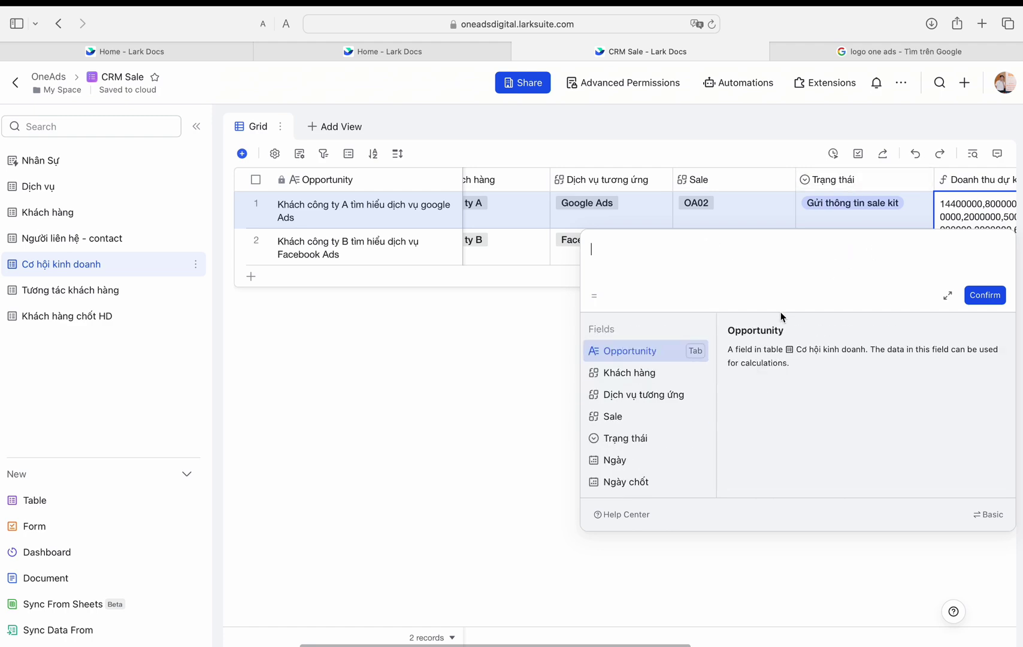
# Step: Apply a SUM formula over the Dịch vụ table's Phí dịch vụ field
pyautogui.write('sum(Dịch vụ tương ứng')
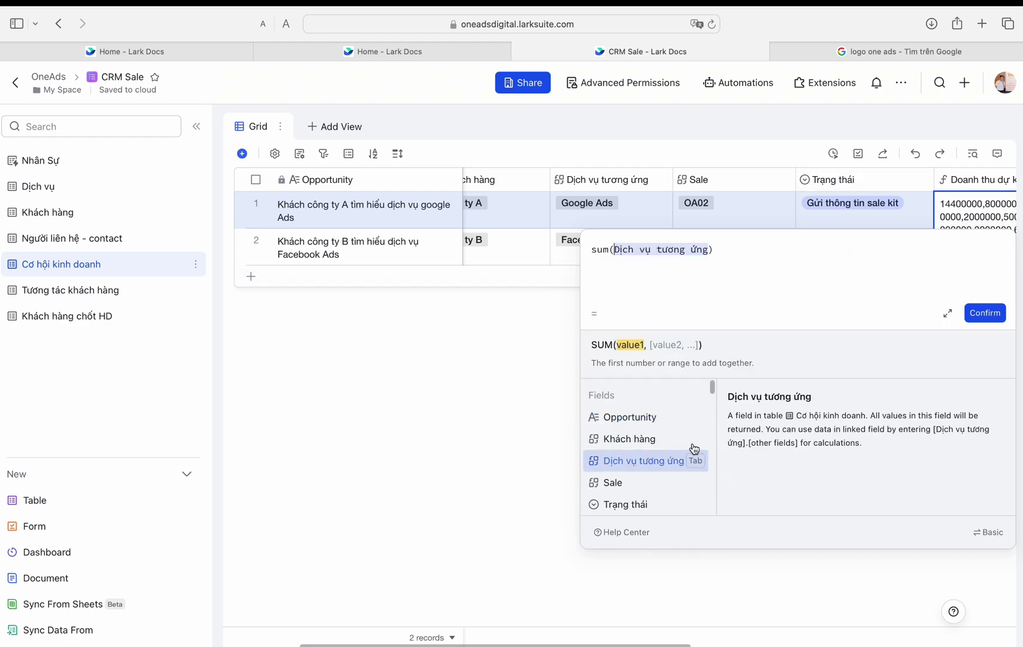
pyautogui.press('BackSpace')
pyautogui.press('BackSpace')
pyautogui.press('BackSpace')
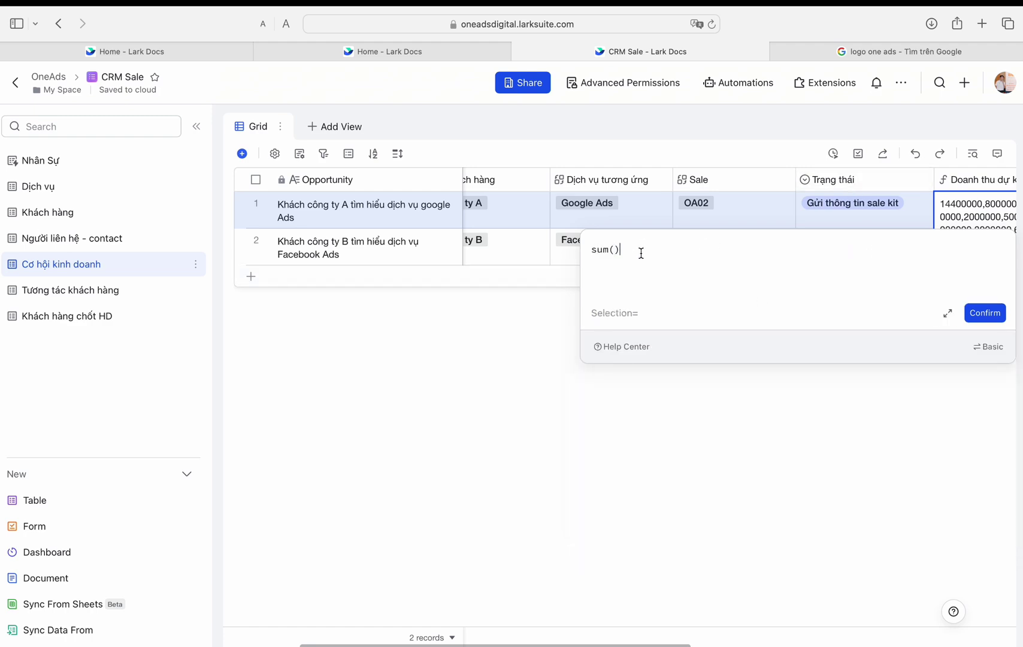
pyautogui.click(656, 414)
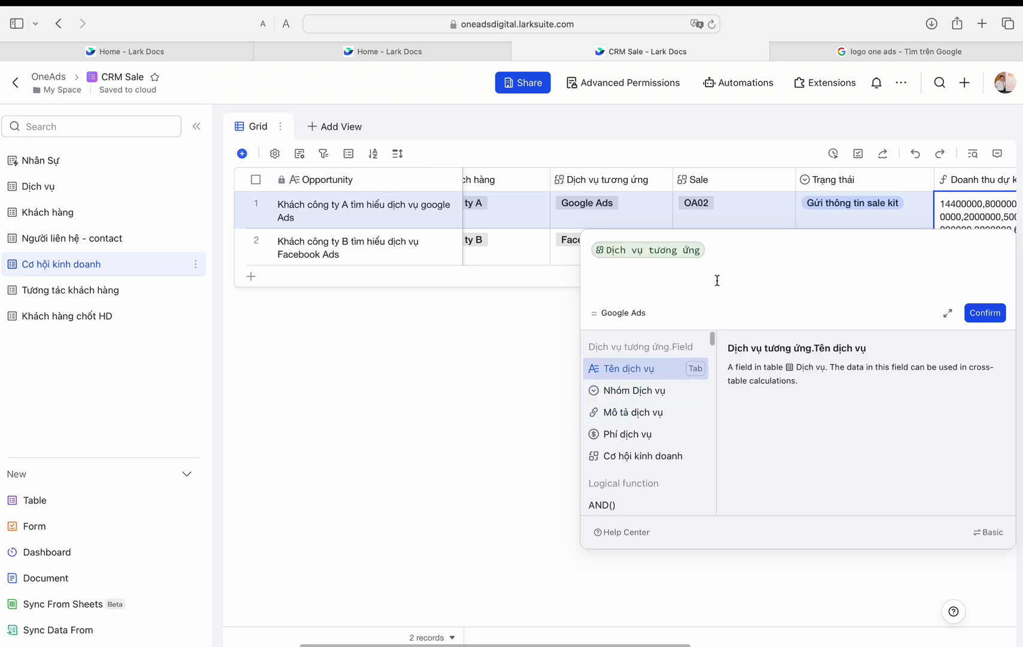
pyautogui.write('sum')
pyautogui.press('Tab')
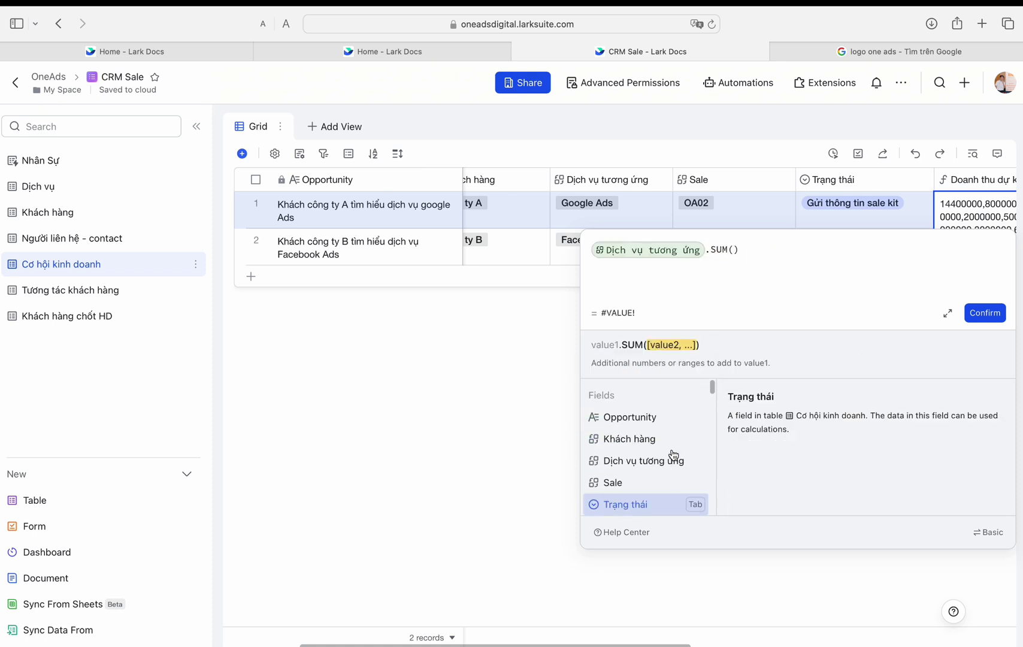
pyautogui.click(687, 436)
pyautogui.click(682, 479)
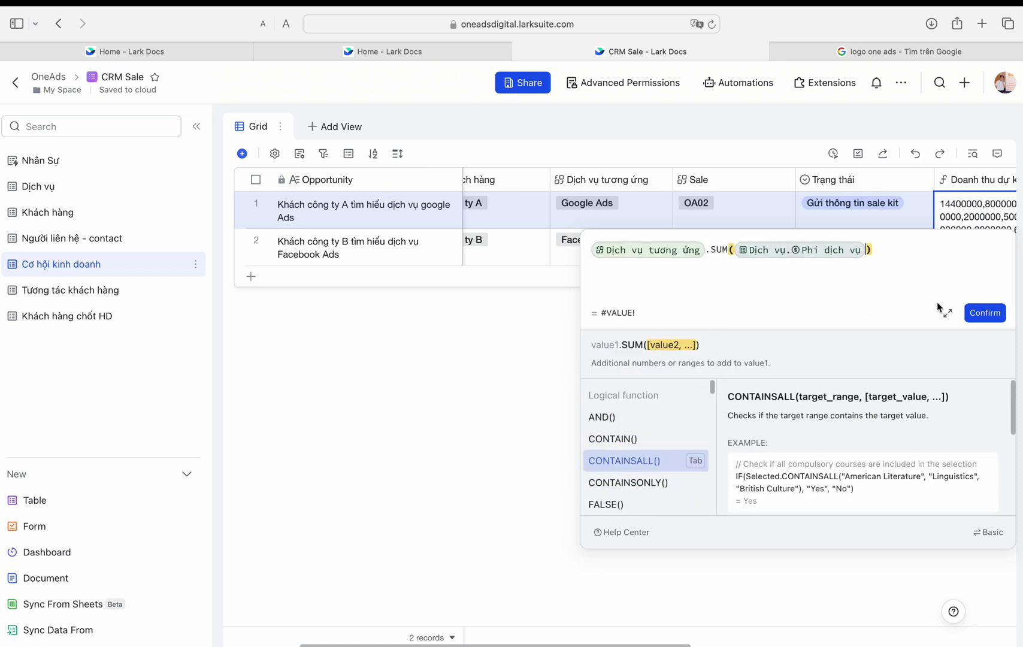
pyautogui.click(985, 313)
# Step: Clear the formula entirely and confirm it empty
pyautogui.press('Return')
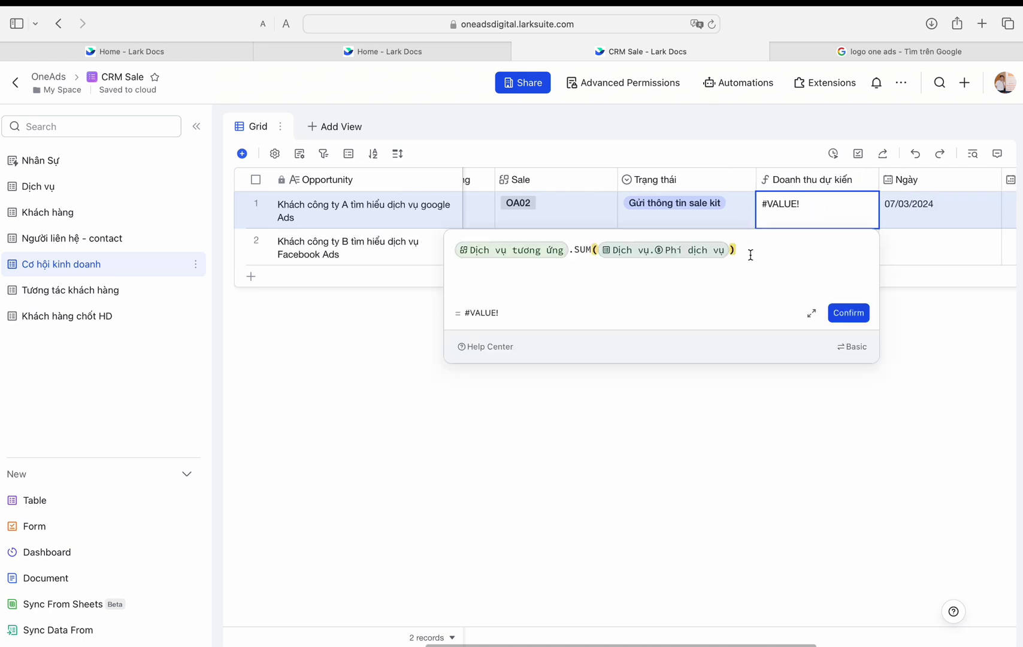
pyautogui.press('BackSpace')
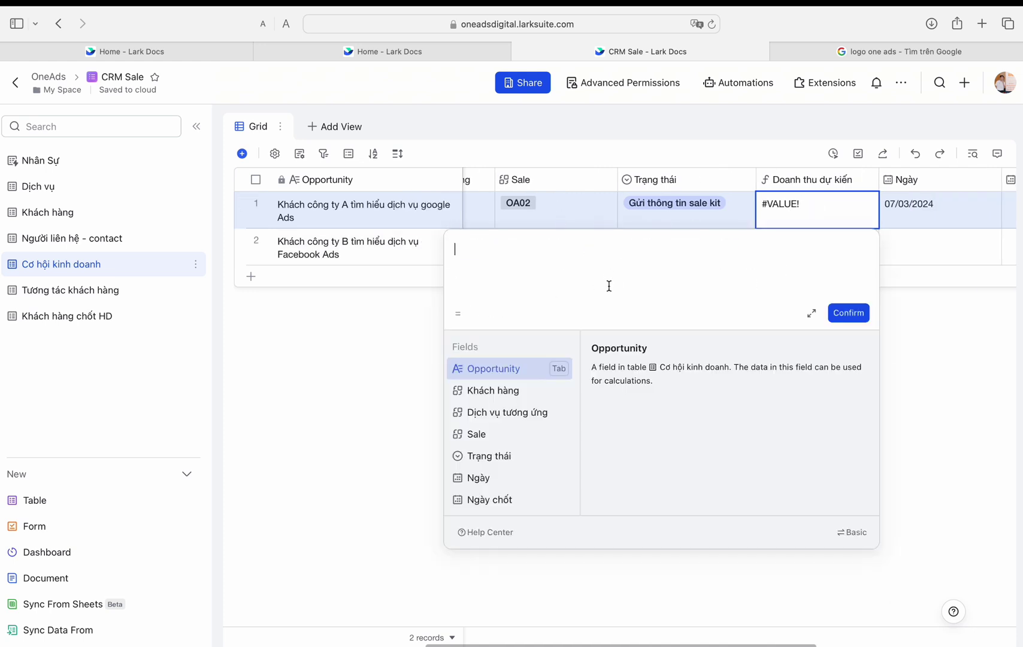
pyautogui.click(848, 312)
# Step: Check the first opportunity's linked services, then close the services picker
pyautogui.hscroll(-5, 801, 255)
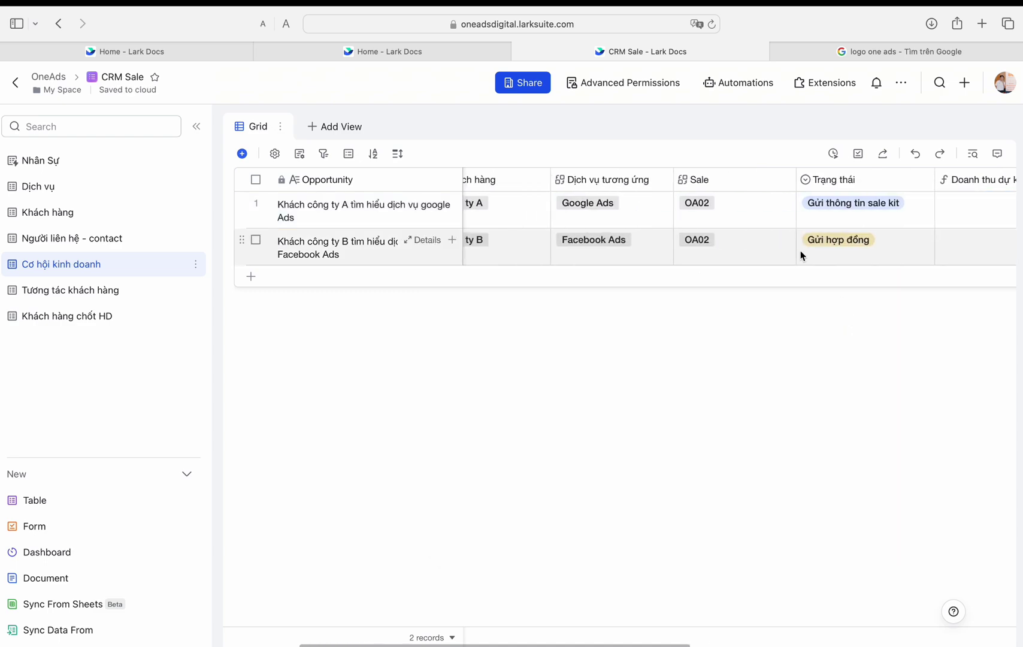
pyautogui.click(659, 207)
pyautogui.click(698, 204)
pyautogui.click(285, 358)
pyautogui.click(803, 513)
pyautogui.hscroll(5, 774, 423)
# Step: Reopen the Doanh thu dự kiến formula and insert Dịch vụ.Phí dịch vụ
pyautogui.click(795, 210)
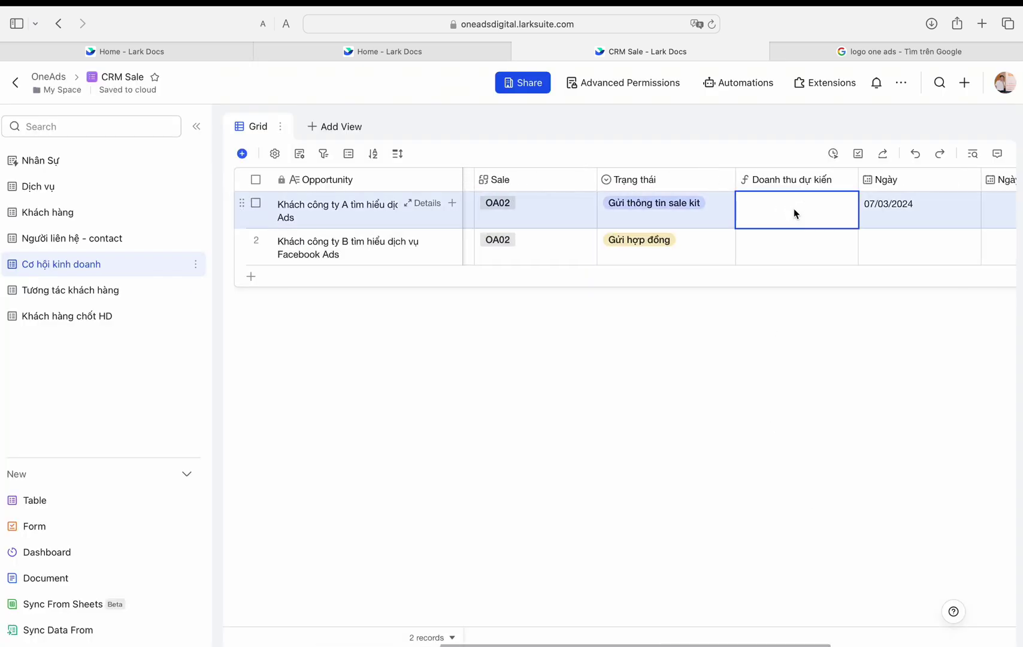
pyautogui.press('Return')
pyautogui.scroll(-2, 503, 487)
pyautogui.scroll(3, 503, 486)
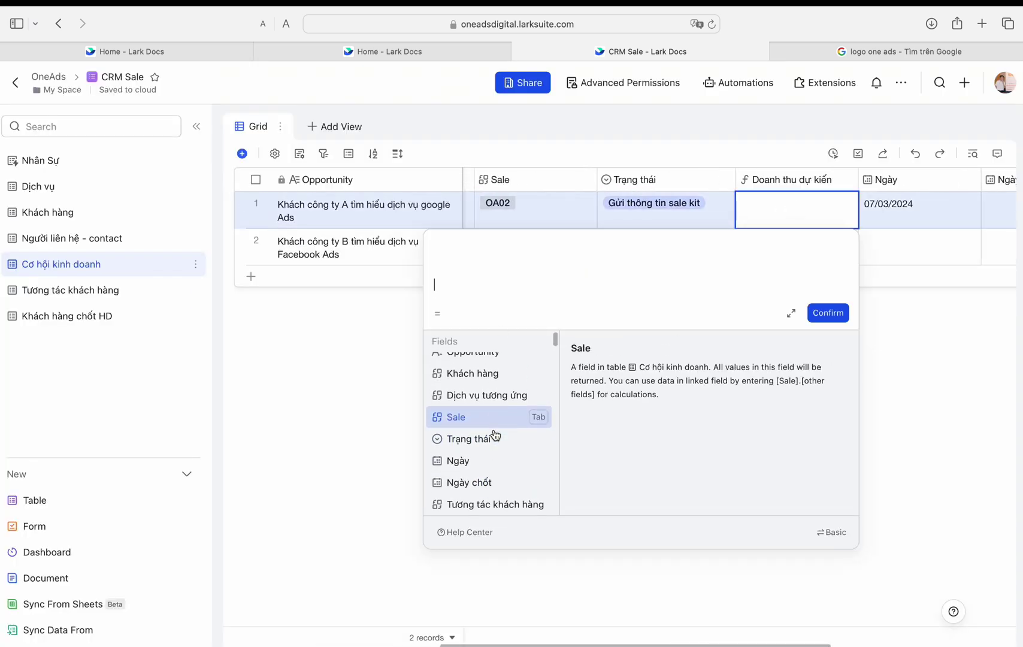
pyautogui.scroll(-3, 486, 405)
pyautogui.click(501, 430)
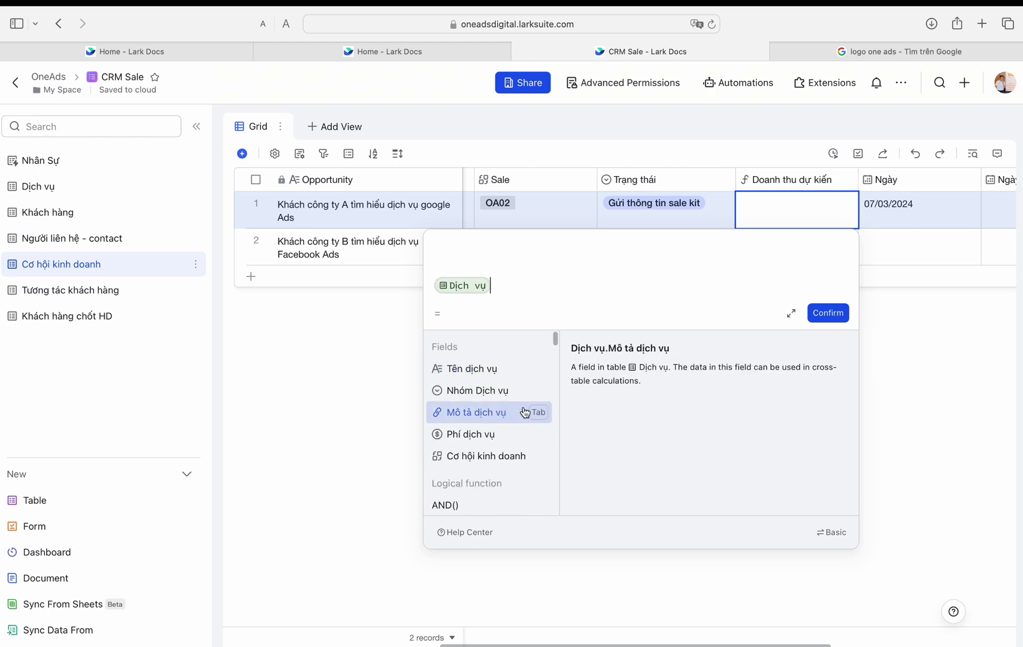
pyautogui.click(500, 432)
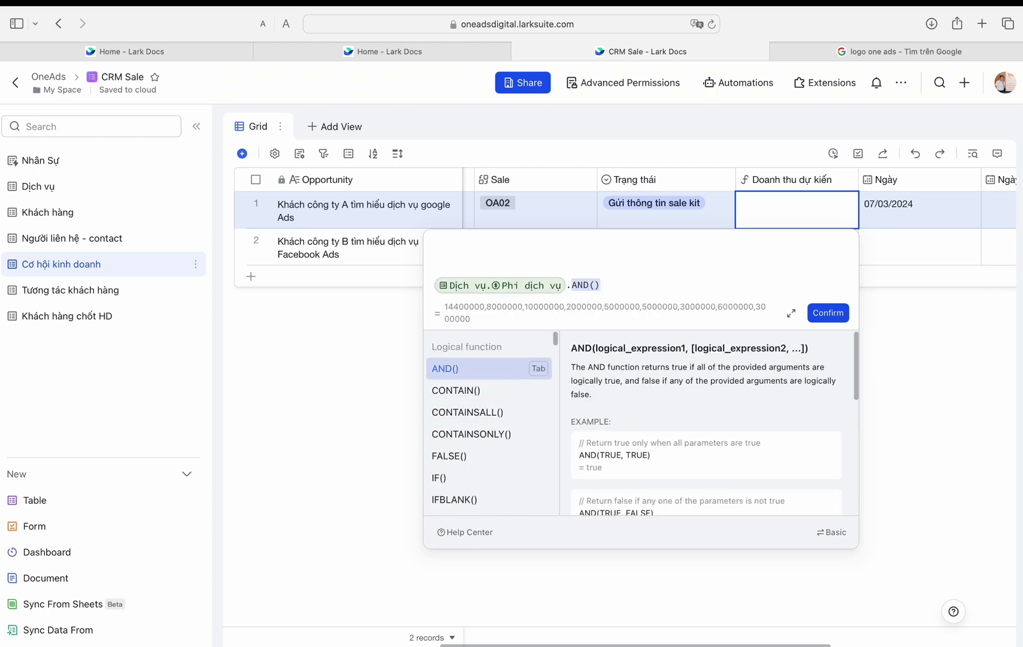
# Step: Try a FILTER comparing CurrentValue to Dịch vụ tương ứng, then append .sum
pyautogui.write('f')
pyautogui.click(474, 417)
pyautogui.click(487, 430)
pyautogui.write('=Opportunity')
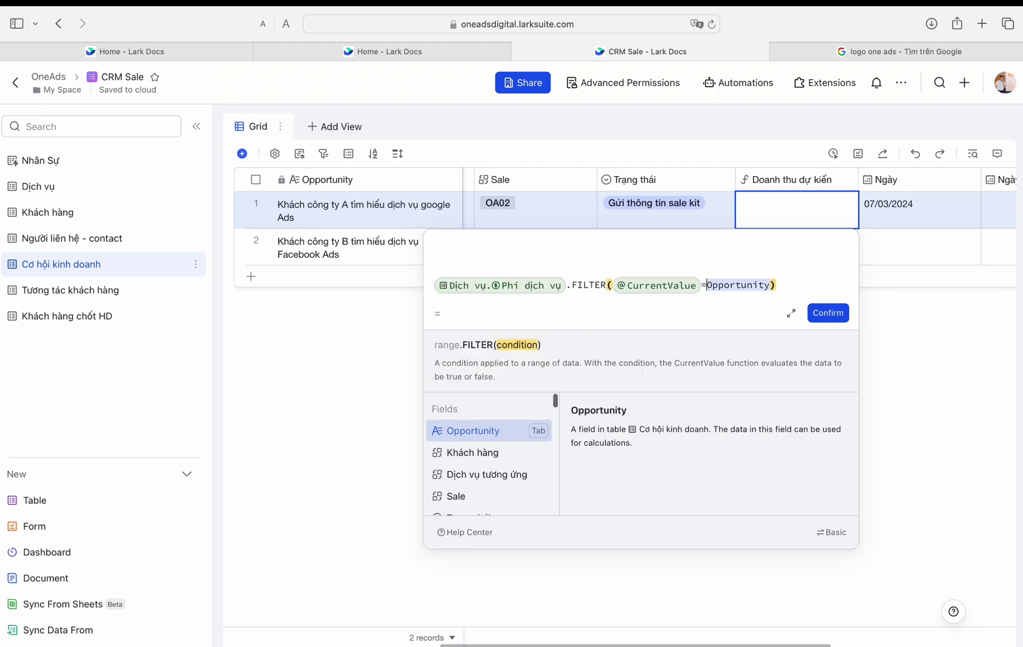
pyautogui.rightClick(487, 473)
pyautogui.click(486, 473)
pyautogui.write('.sum')
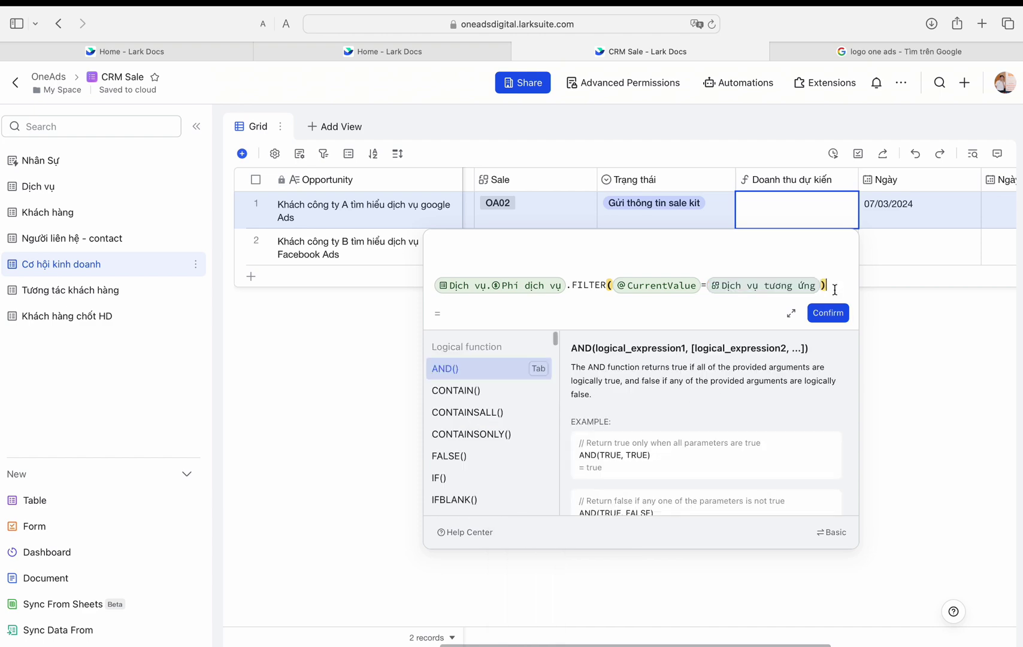
pyautogui.press('Tab')
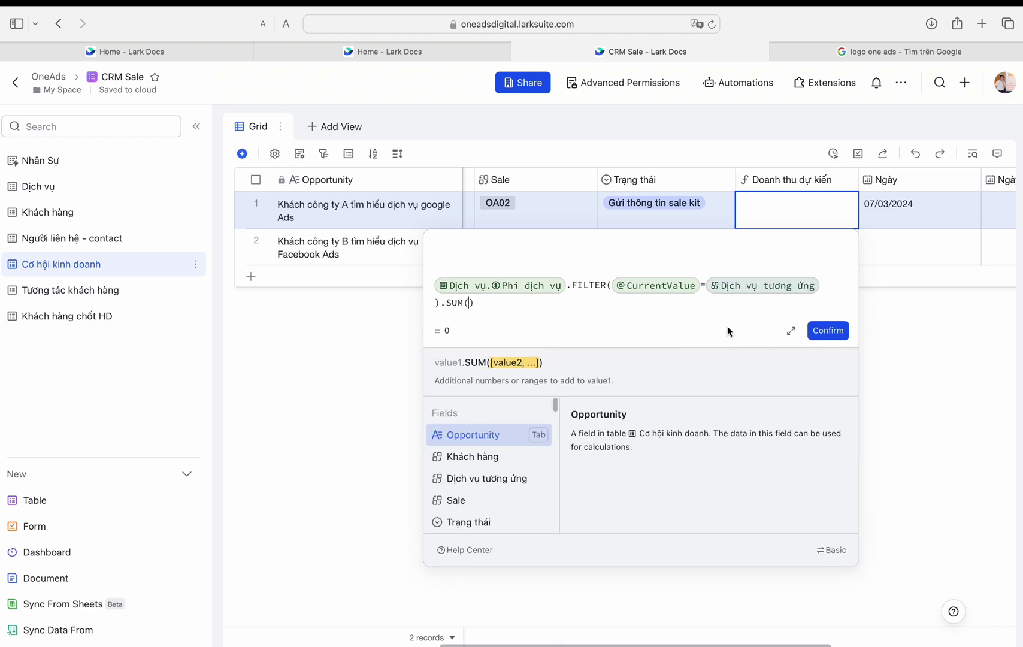
# Step: Swap in the Dịch vụ tương ứng reference, then clear the whole formula
pyautogui.click(569, 290)
pyautogui.press('BackSpace')
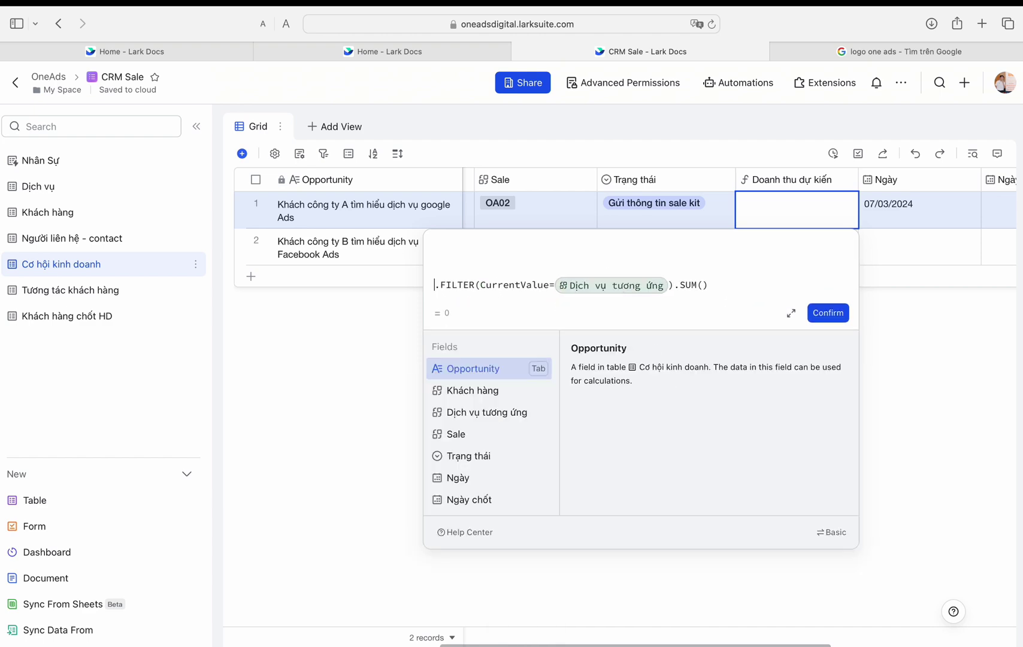
pyautogui.click(487, 413)
pyautogui.click(816, 291)
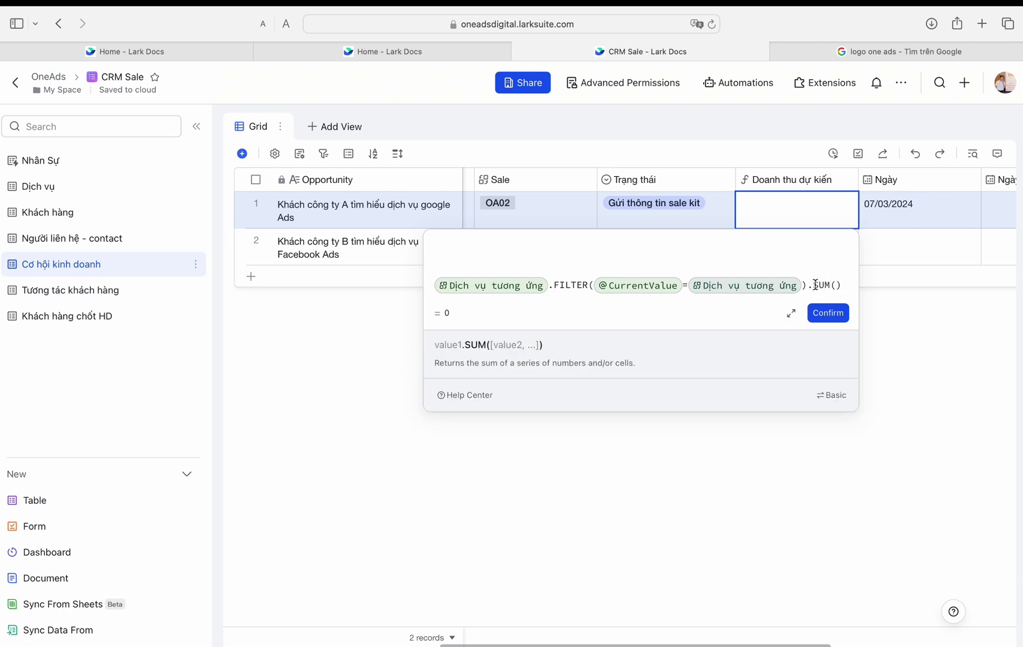
pyautogui.click(845, 285)
pyautogui.moveTo(845, 286); pyautogui.dragTo(457, 286)
pyautogui.press('BackSpace')
# Step: Enter the formula as Dịch vụ tương ứng.Phí dịch vụ.sum, accepting SUM()
pyautogui.hscroll(-4, 556, 231)
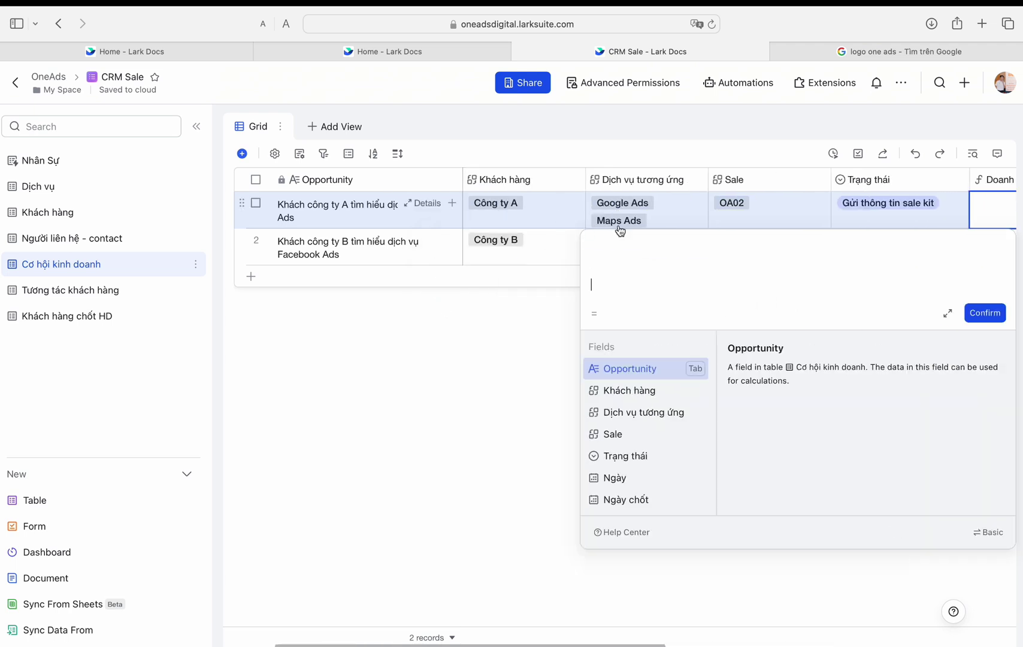
pyautogui.hscroll(3, 781, 241)
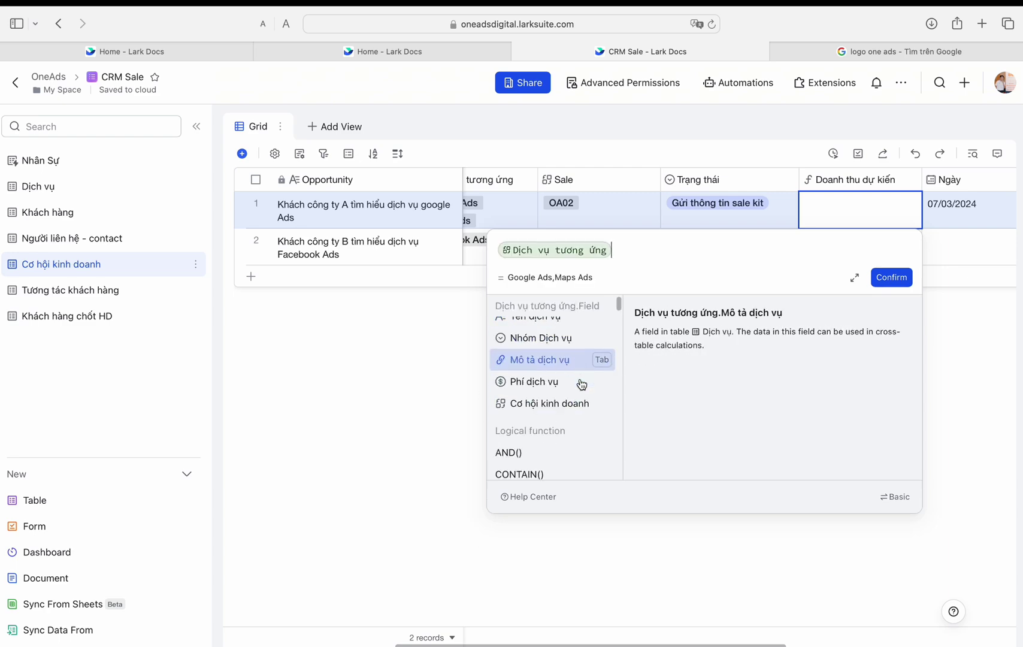
pyautogui.scroll(-4, 581, 384)
pyautogui.scroll(5, 574, 404)
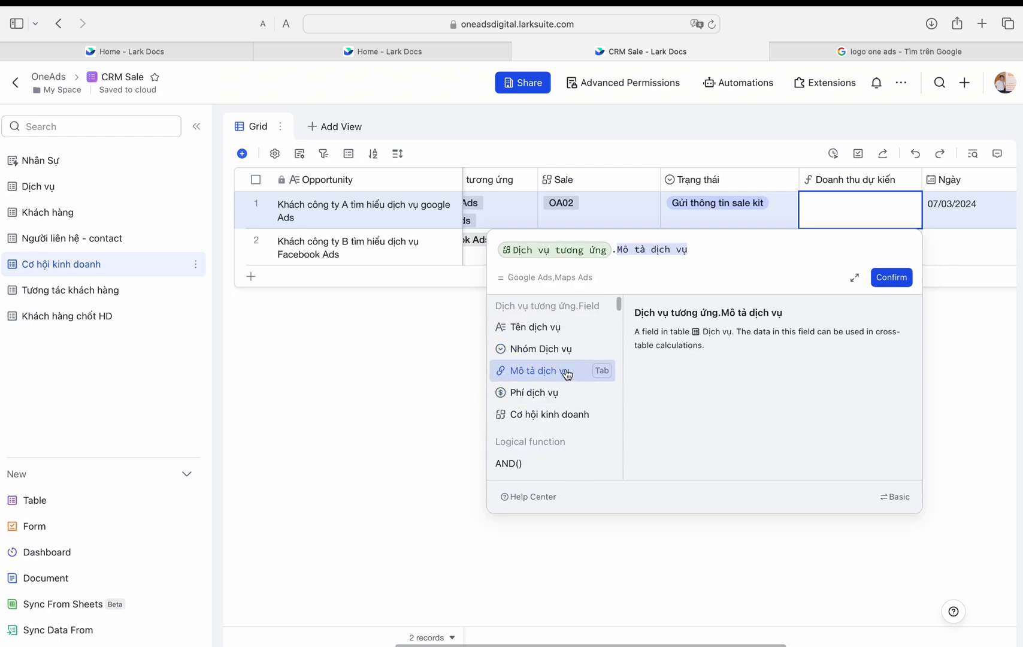
pyautogui.click(597, 398)
pyautogui.write('.sum')
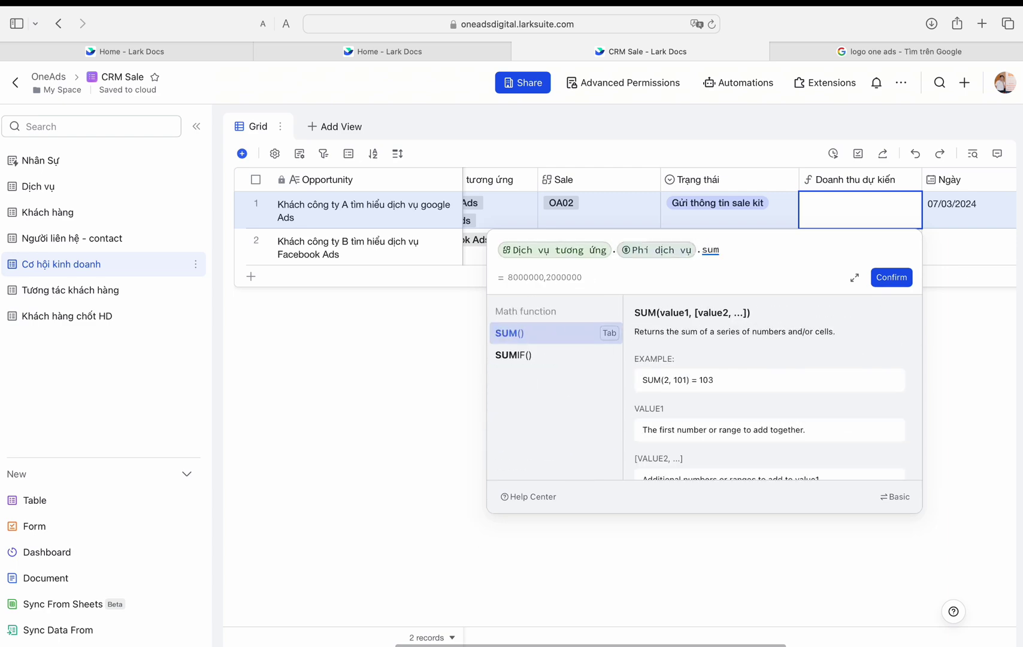
pyautogui.click(532, 339)
# Step: Confirm the formula and format Doanh thu dự kiến as VND currency, integer
pyautogui.click(892, 278)
pyautogui.click(881, 344)
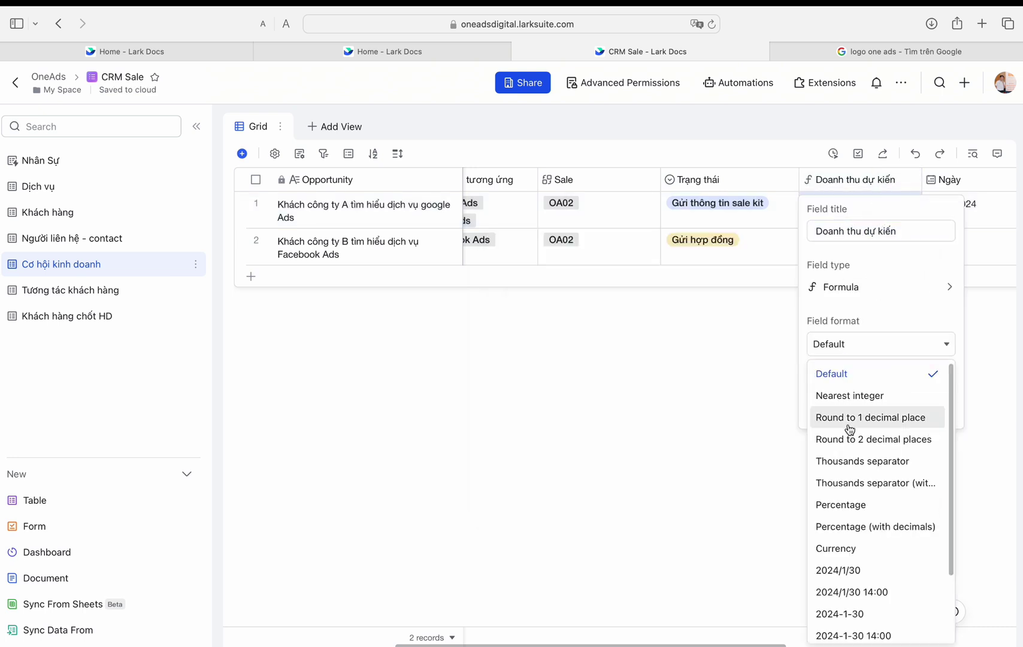
pyautogui.click(836, 549)
pyautogui.click(869, 400)
pyautogui.scroll(-5, 852, 557)
pyautogui.click(839, 574)
pyautogui.click(871, 456)
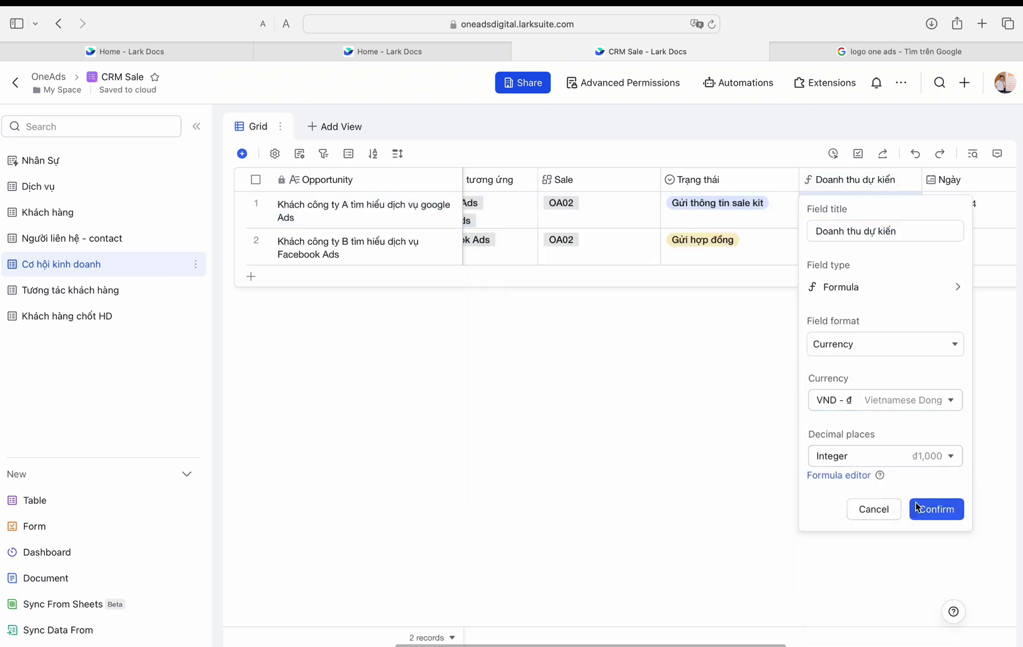
pyautogui.click(917, 507)
# Step: Add Banner Ads to opportunity B's linked services
pyautogui.click(527, 246)
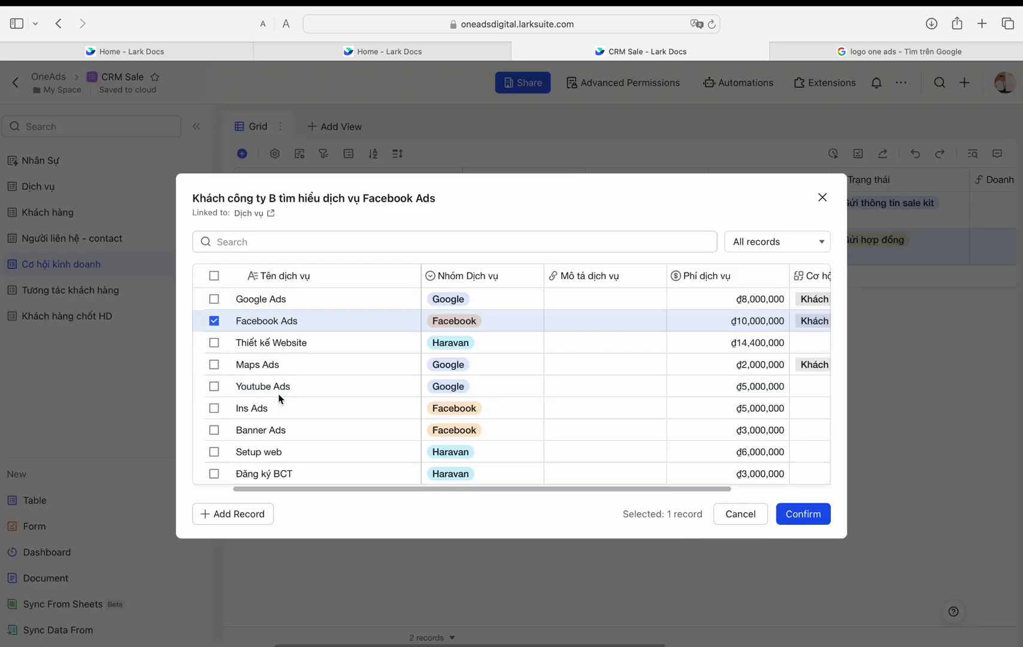
pyautogui.click(282, 433)
pyautogui.click(803, 514)
pyautogui.hscroll(5, 860, 197)
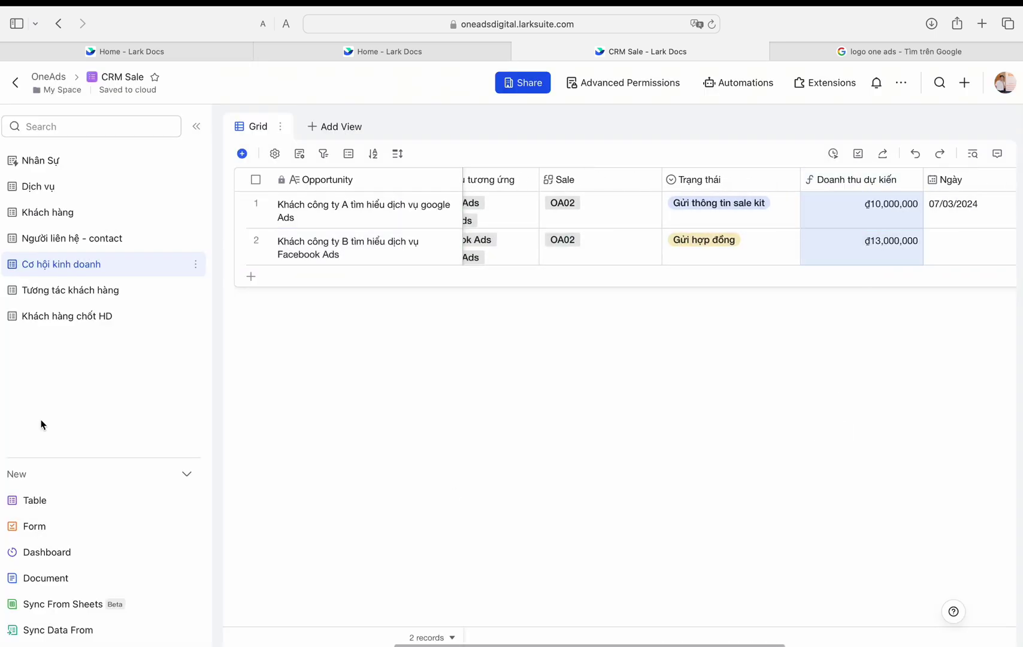
# Step: Go through the Tương tác khách hàng table to the Khách hàng chốt HD table
pyautogui.click(70, 290)
pyautogui.hscroll(5, 779, 297)
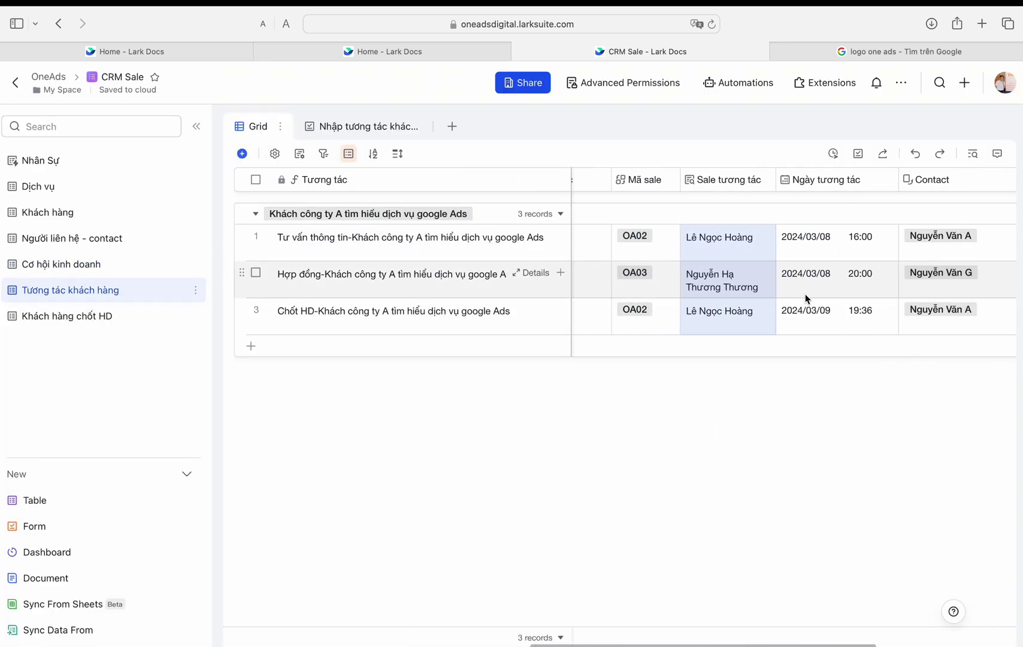
pyautogui.hscroll(-3, 804, 298)
pyautogui.hscroll(5, 804, 298)
pyautogui.click(67, 315)
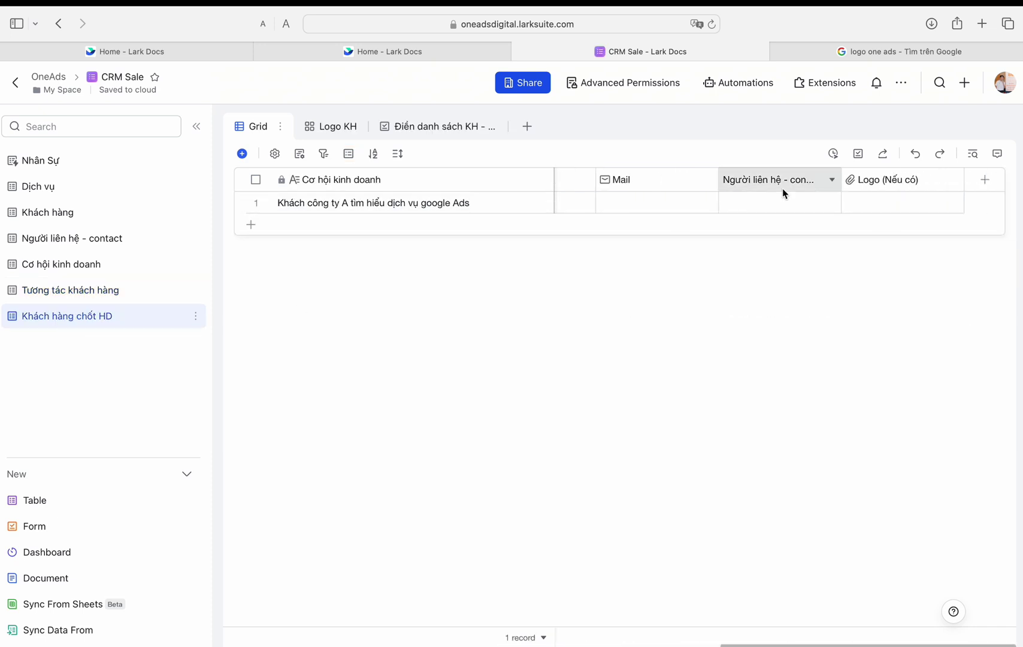
# Step: Rename the Mô hình field to Doanh thu thực and make it a VND Currency field
pyautogui.hscroll(-5, 784, 193)
pyautogui.doubleClick(751, 183)
pyautogui.click(751, 183)
pyautogui.doubleClick(751, 182)
pyautogui.write('Doanh thu thực')
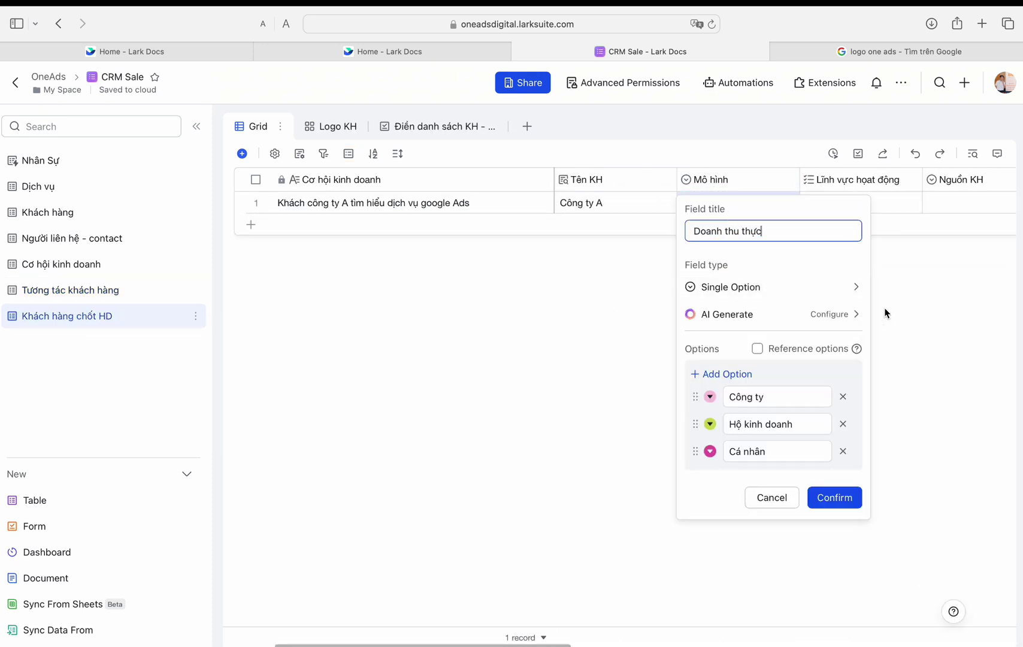
pyautogui.click(857, 287)
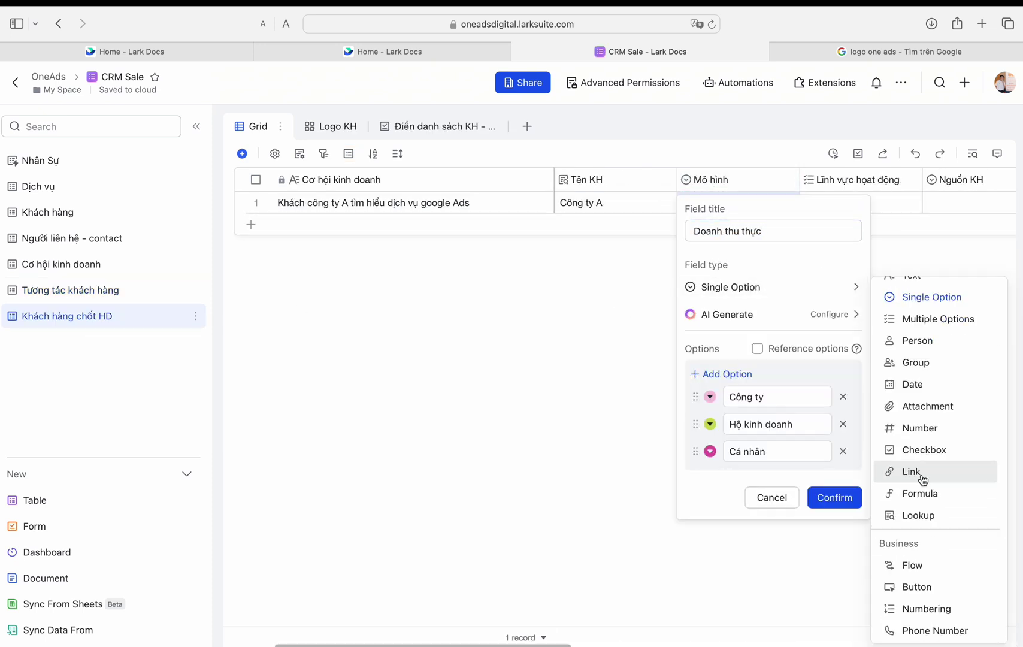
pyautogui.click(917, 479)
pyautogui.click(779, 344)
pyautogui.scroll(-2, 794, 476)
pyautogui.scroll(-2, 794, 476)
pyautogui.click(802, 407)
pyautogui.click(845, 436)
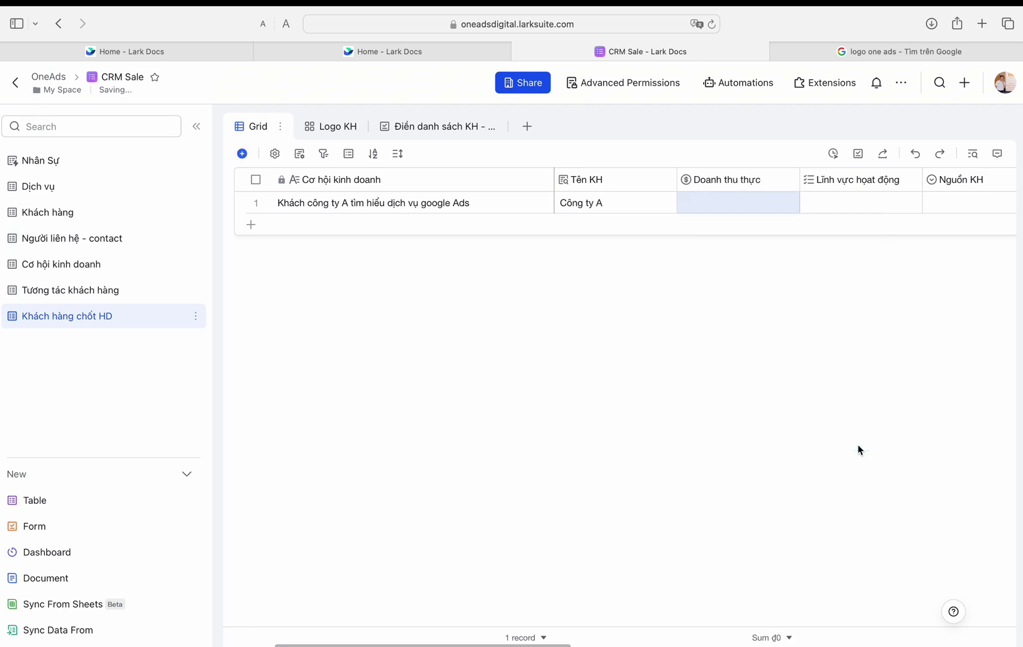
# Step: Enter 8000000 as Công ty A's Doanh thu thực, showing ₫8,000,000
pyautogui.click(62, 265)
pyautogui.click(863, 209)
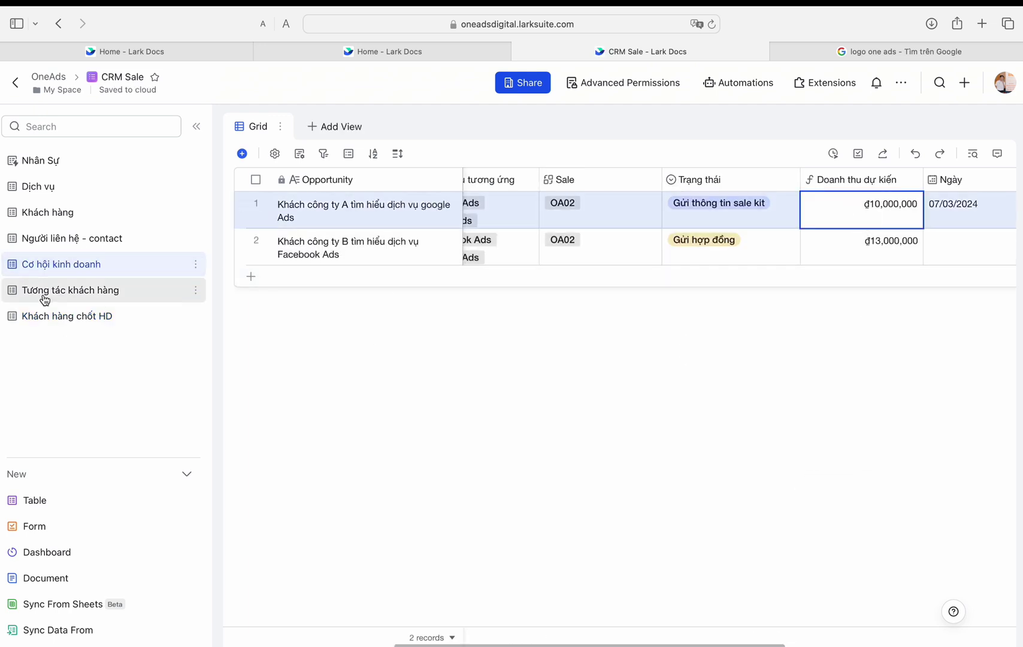
pyautogui.click(70, 290)
pyautogui.click(80, 318)
pyautogui.click(706, 207)
pyautogui.write('8000000')
pyautogui.click(743, 276)
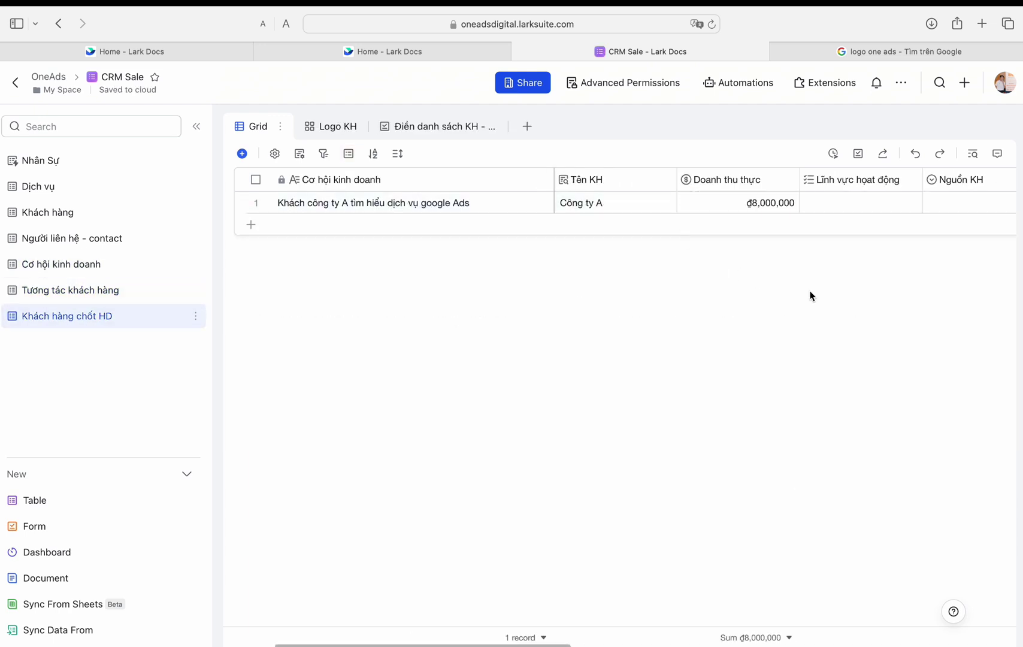
pyautogui.press('super+bracketleft')
# Step: Fill the form with Khách công ty B's opportunity, Chốt HD, Đi gặp khách and sales code OA02
pyautogui.click(611, 363)
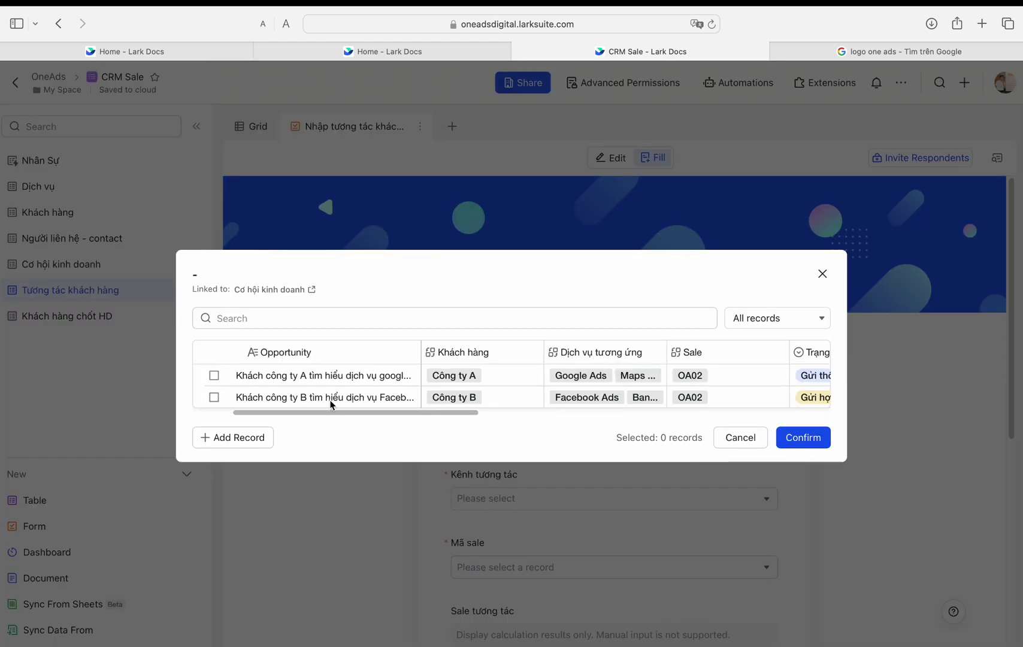
pyautogui.click(331, 402)
pyautogui.click(543, 430)
pyautogui.click(511, 339)
pyautogui.click(611, 433)
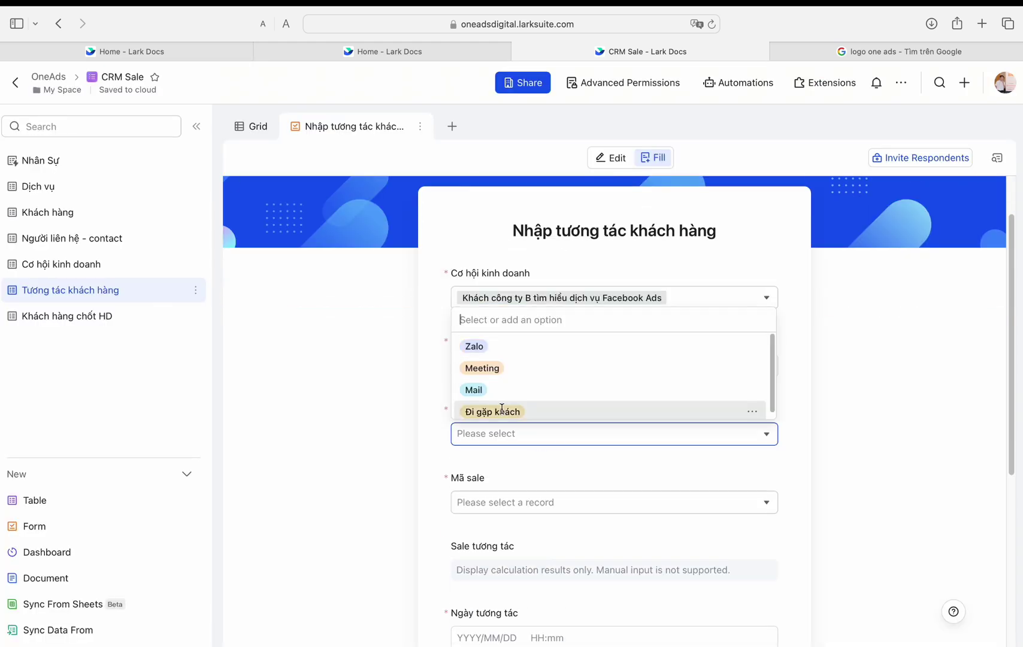
pyautogui.click(480, 412)
pyautogui.scroll(-1, 479, 414)
pyautogui.click(478, 427)
pyautogui.click(210, 272)
# Step: Set time 19:57, date 2024/03/02 and Công ty B's contact, then submit the interaction
pyautogui.click(788, 557)
pyautogui.scroll(-2, 590, 421)
pyautogui.click(557, 378)
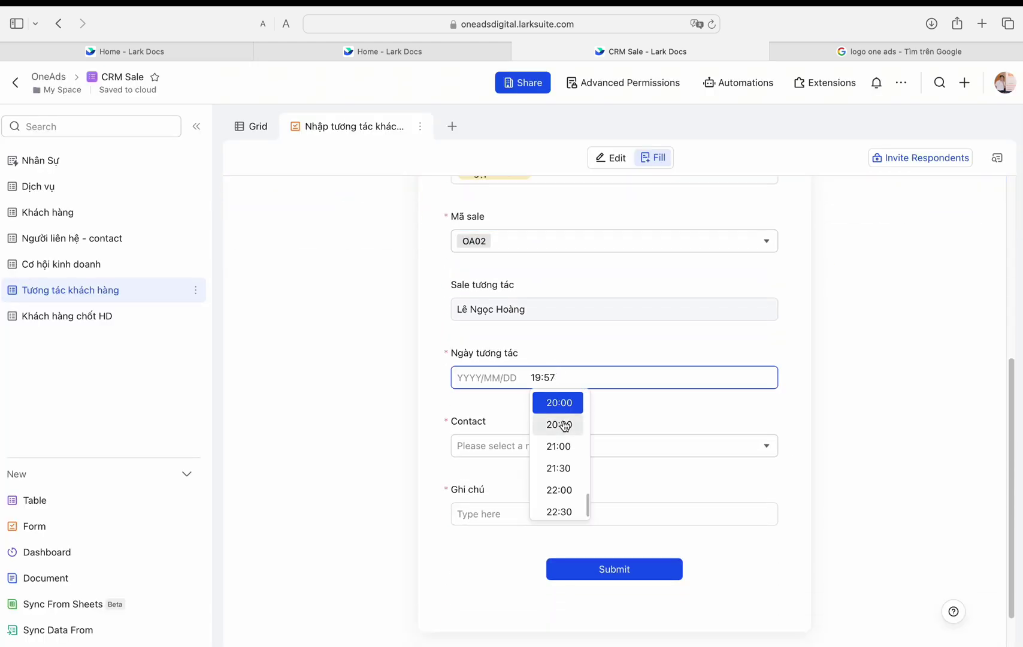
pyautogui.click(557, 425)
pyautogui.click(418, 417)
pyautogui.click(707, 445)
pyautogui.click(211, 340)
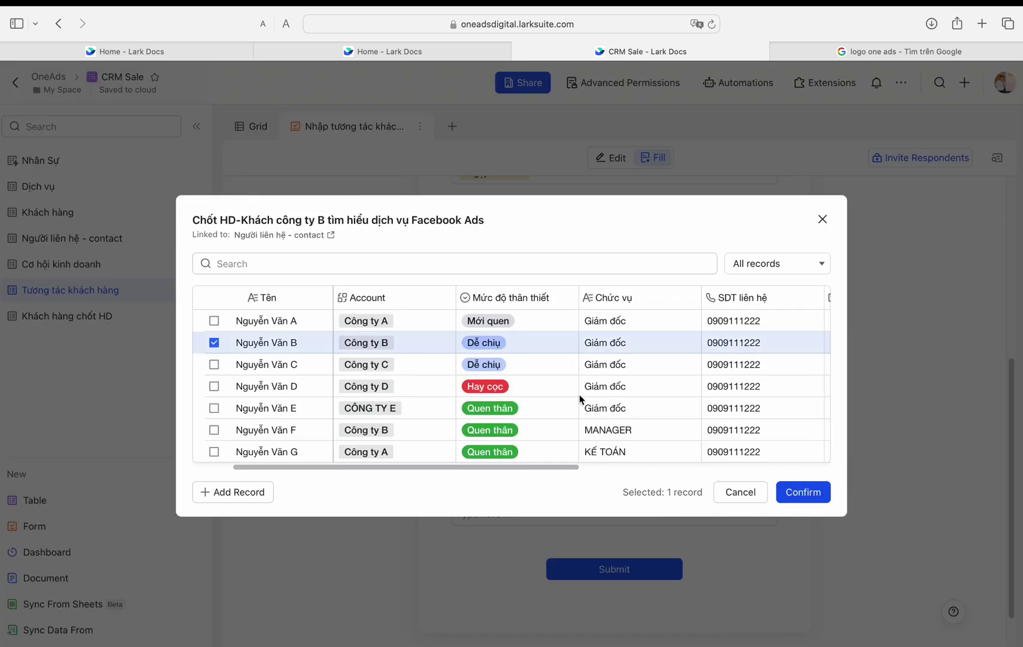
pyautogui.click(800, 491)
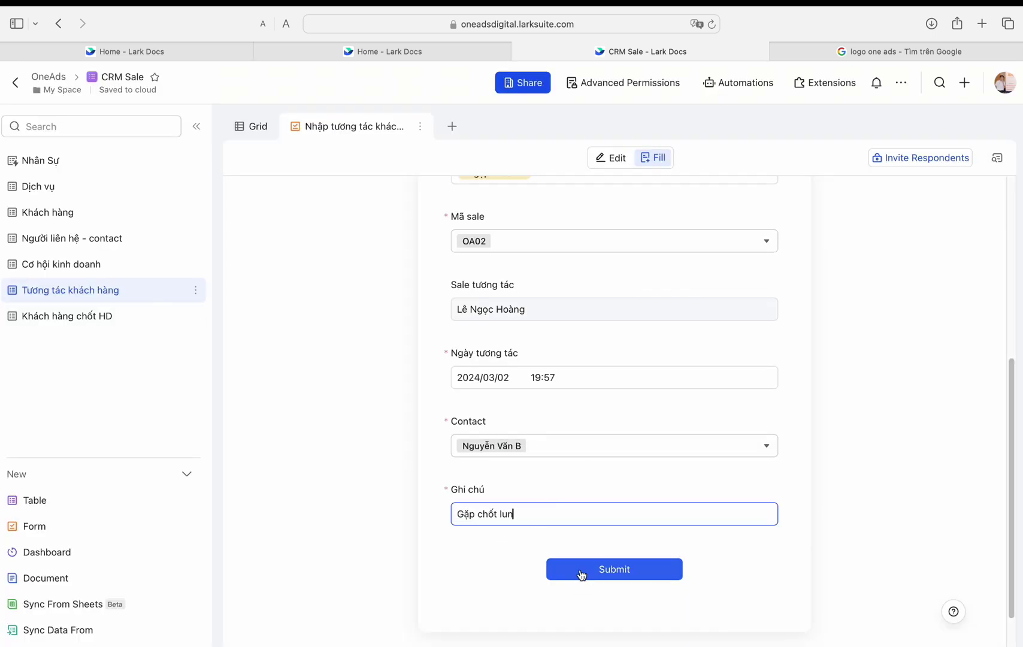
pyautogui.click(600, 569)
# Step: Show Tương tác khách hàng as a grid, then open Khách hàng chốt HD
pyautogui.click(67, 315)
pyautogui.click(70, 290)
pyautogui.click(252, 126)
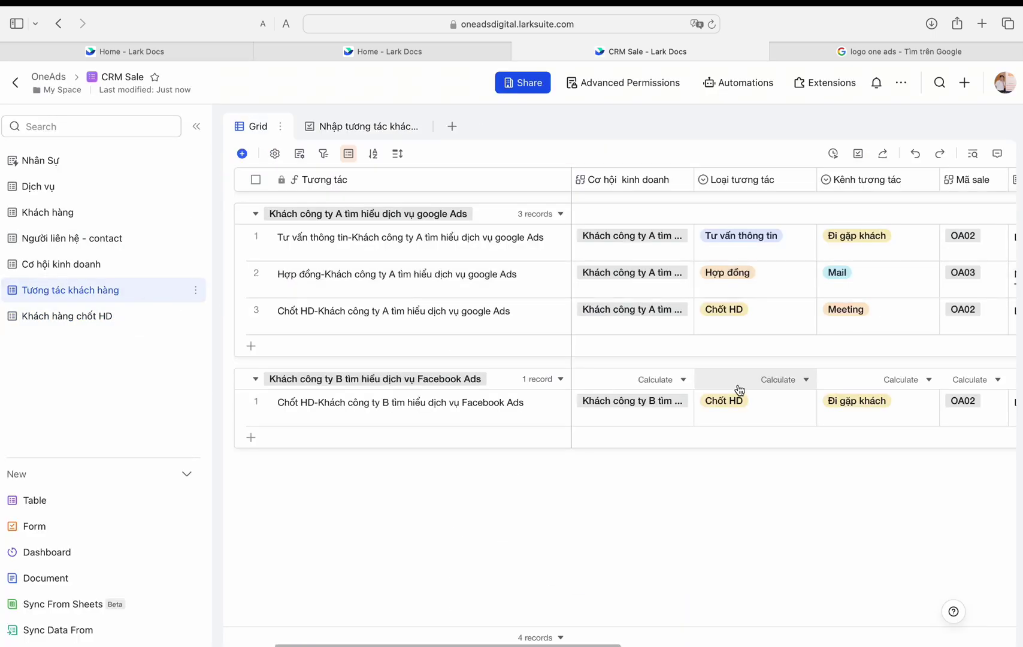
pyautogui.click(150, 327)
# Step: Review the automation workflow's run history, then return to the Khách hàng chốt HD table
pyautogui.click(739, 83)
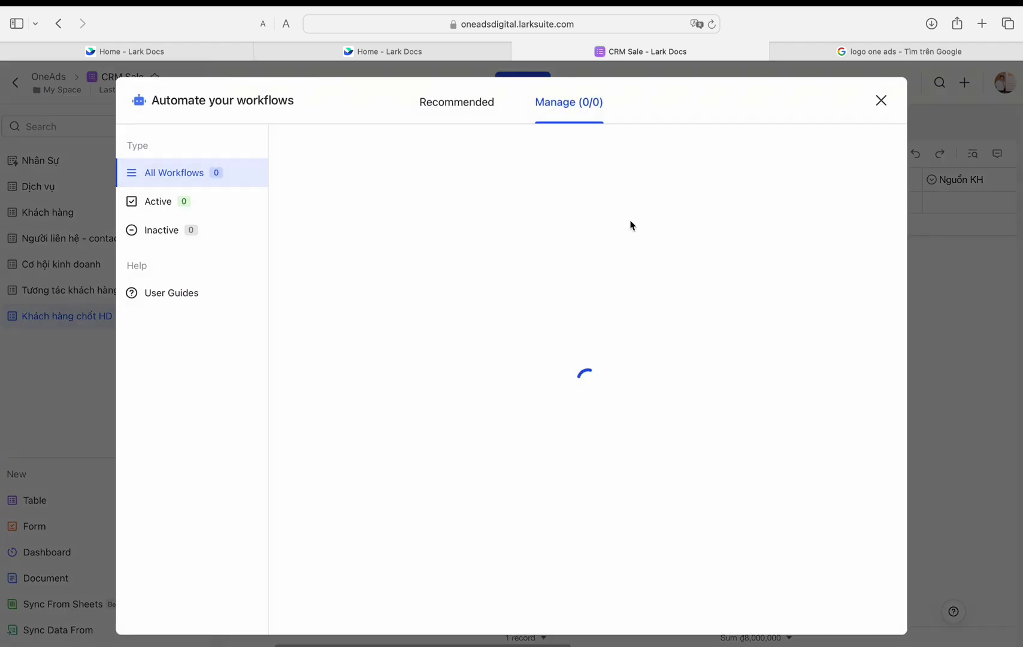
pyautogui.click(862, 295)
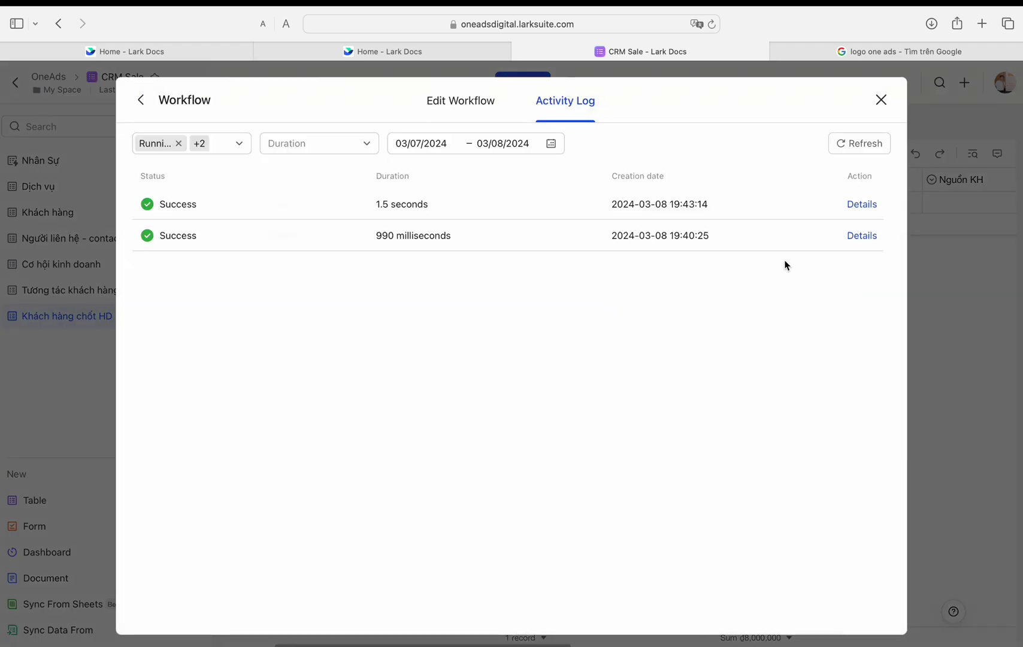
pyautogui.click(882, 100)
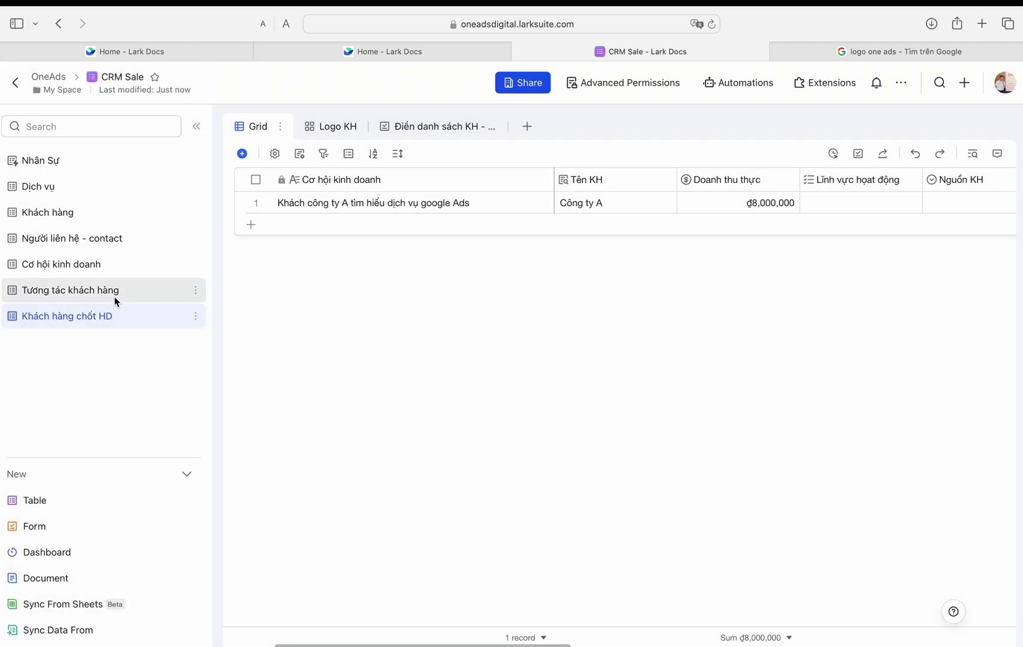
pyautogui.click(114, 292)
pyautogui.hscroll(5, 539, 336)
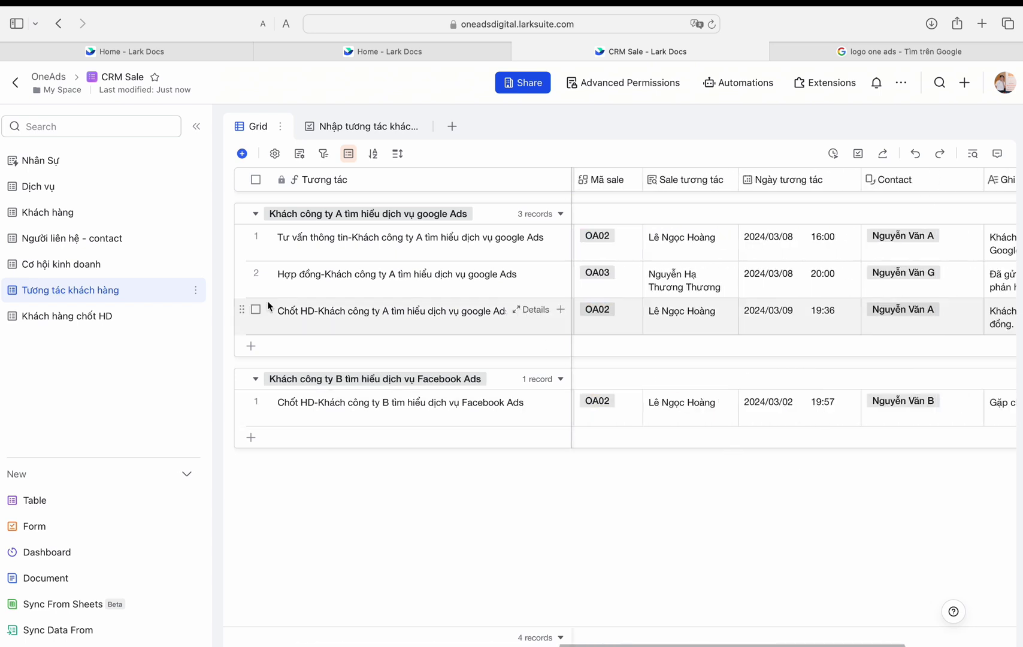
pyautogui.click(54, 314)
# Step: Open the workflow in the editor, review its steps, and close it
pyautogui.click(732, 88)
pyautogui.click(562, 263)
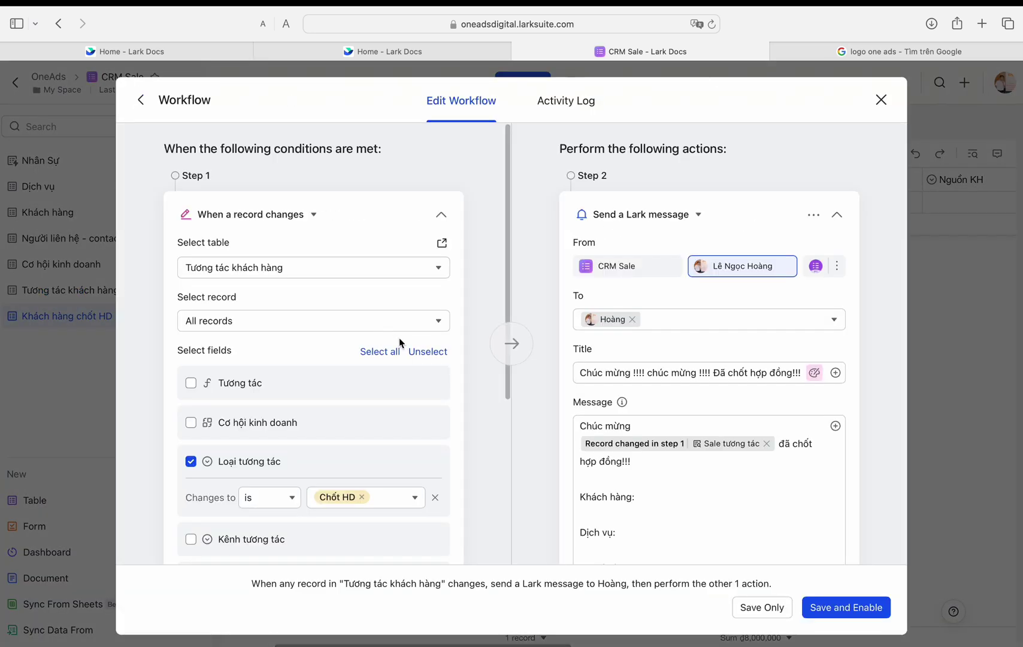
pyautogui.scroll(-2, 619, 513)
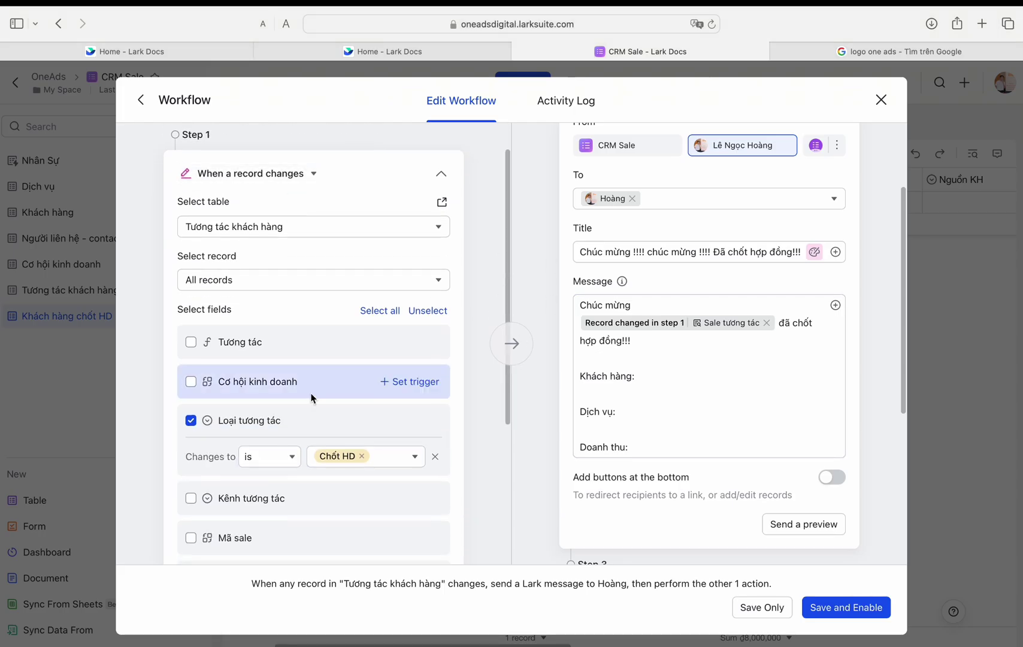
pyautogui.scroll(-4, 311, 398)
pyautogui.scroll(5, 473, 191)
pyautogui.click(881, 99)
pyautogui.click(70, 290)
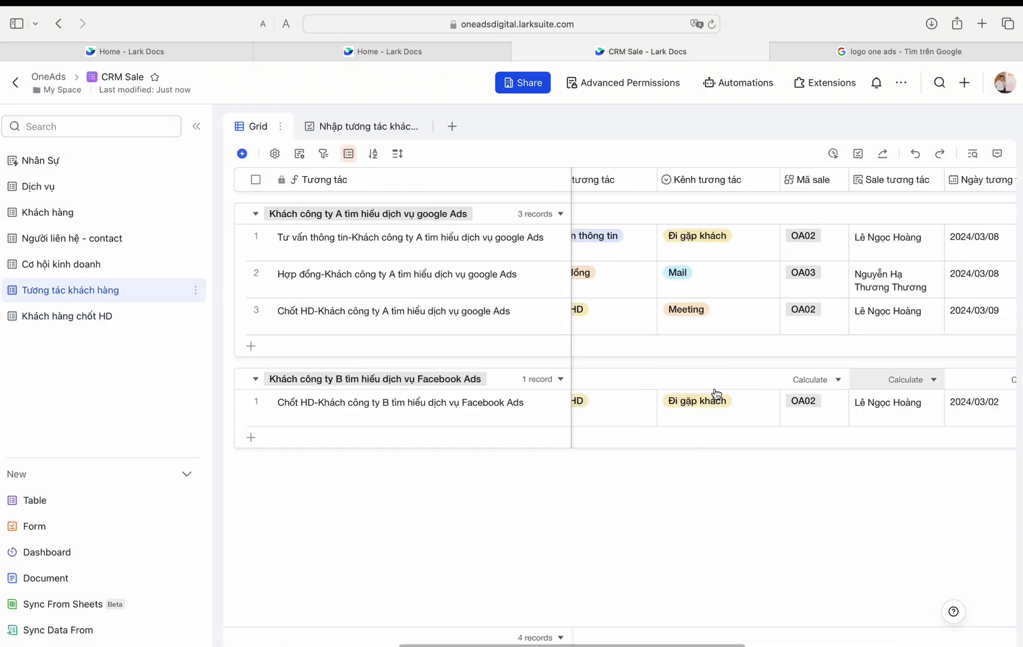
pyautogui.hscroll(-3, 717, 394)
# Step: Trigger the workflow on Tương tác khách hàng records whose Loại tương tác is Chốt HD
pyautogui.click(739, 82)
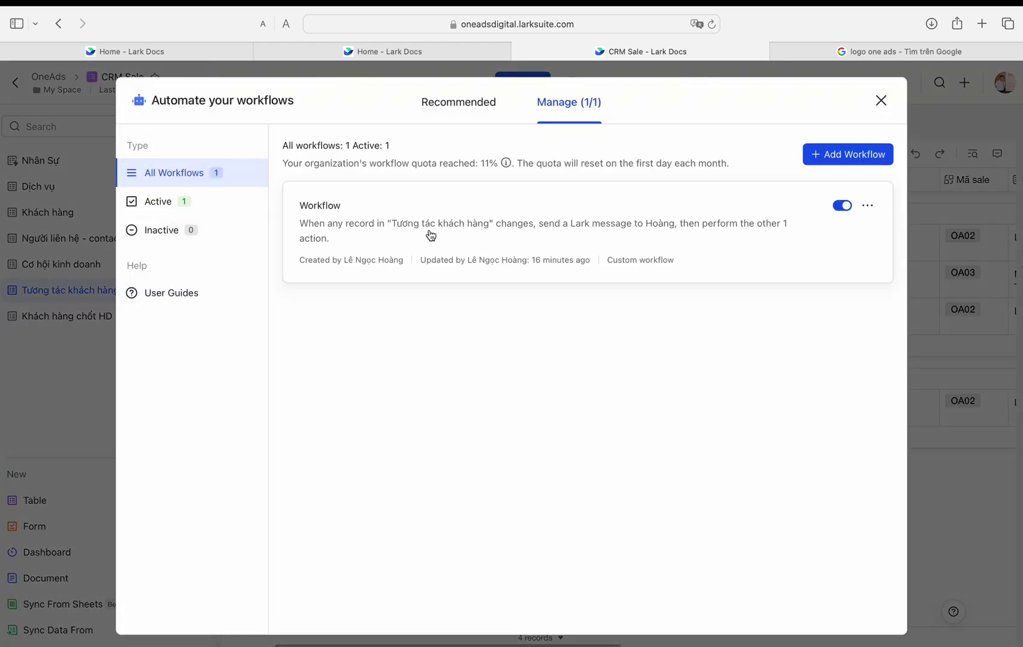
pyautogui.click(430, 236)
pyautogui.click(274, 215)
pyautogui.click(286, 298)
pyautogui.click(228, 329)
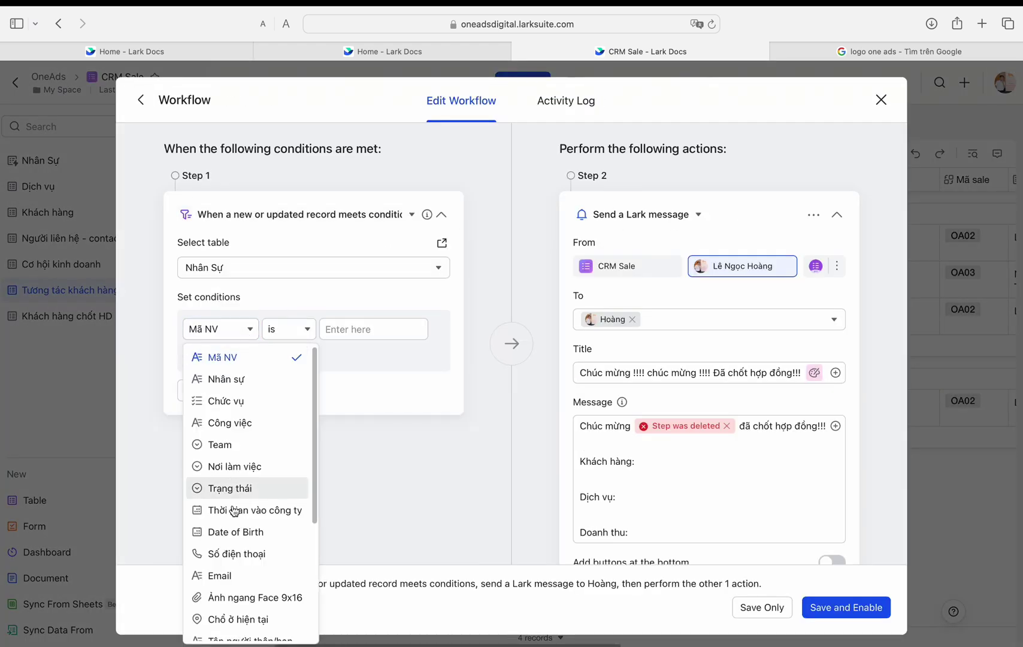
pyautogui.click(261, 269)
pyautogui.click(230, 405)
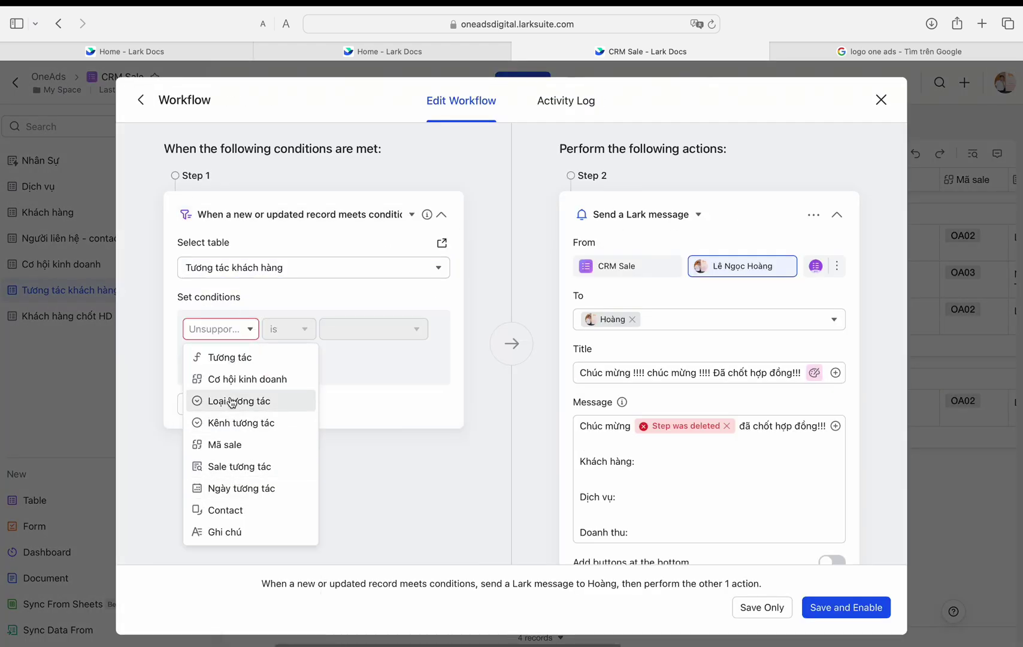
pyautogui.click(232, 402)
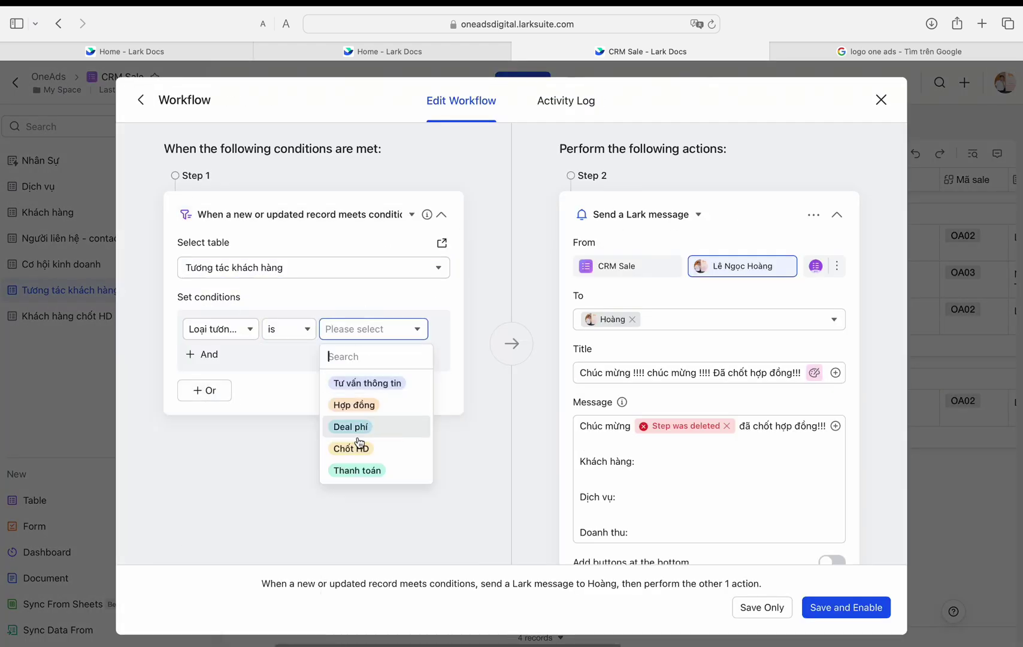
# Step: Insert Sale tương tác into the message and save the workflow
pyautogui.click(835, 427)
pyautogui.scroll(-5, 740, 397)
pyautogui.click(693, 354)
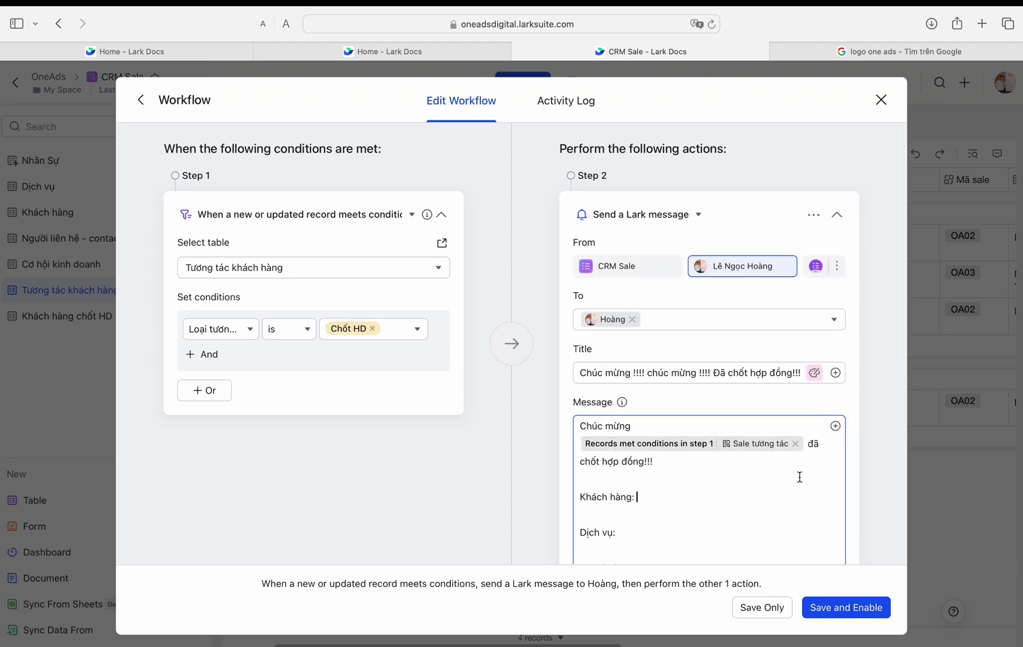
pyautogui.scroll(-2, 799, 477)
pyautogui.click(845, 608)
# Step: Replace the broken Cơ hội kinh doanh reference with the triggering record's value and save
pyautogui.scroll(-6, 683, 444)
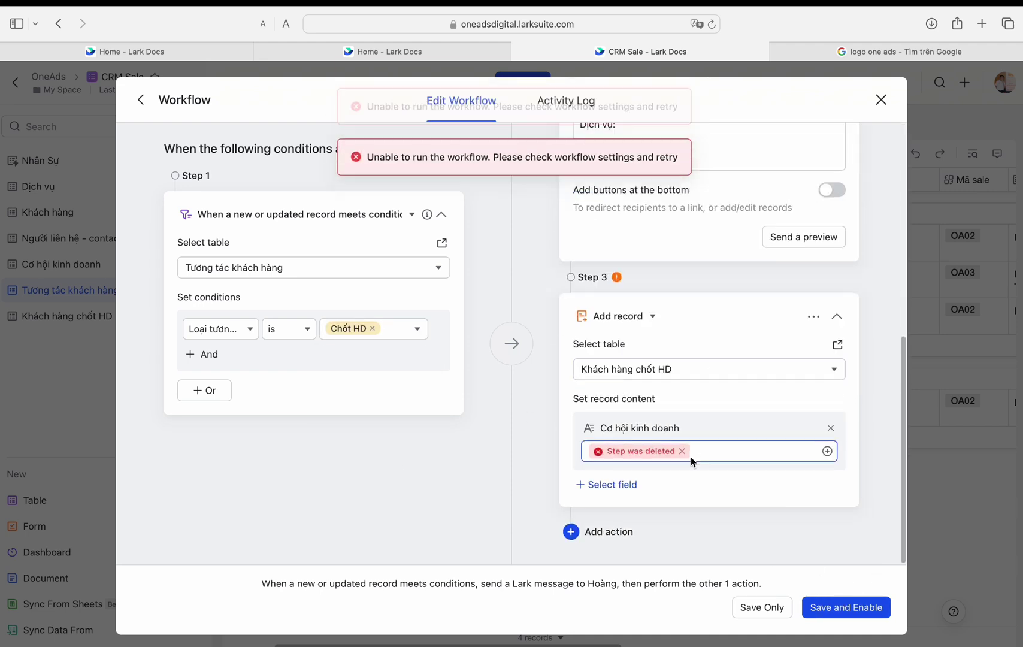
pyautogui.click(682, 451)
pyautogui.click(671, 521)
pyautogui.scroll(-3, 713, 392)
pyautogui.click(796, 305)
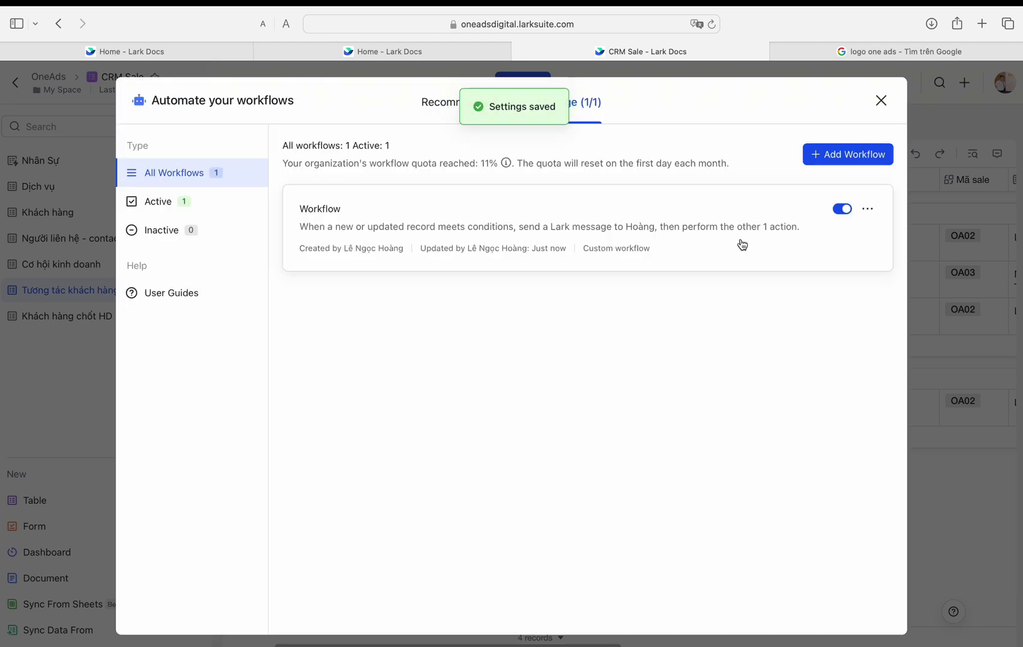
pyautogui.press('Escape')
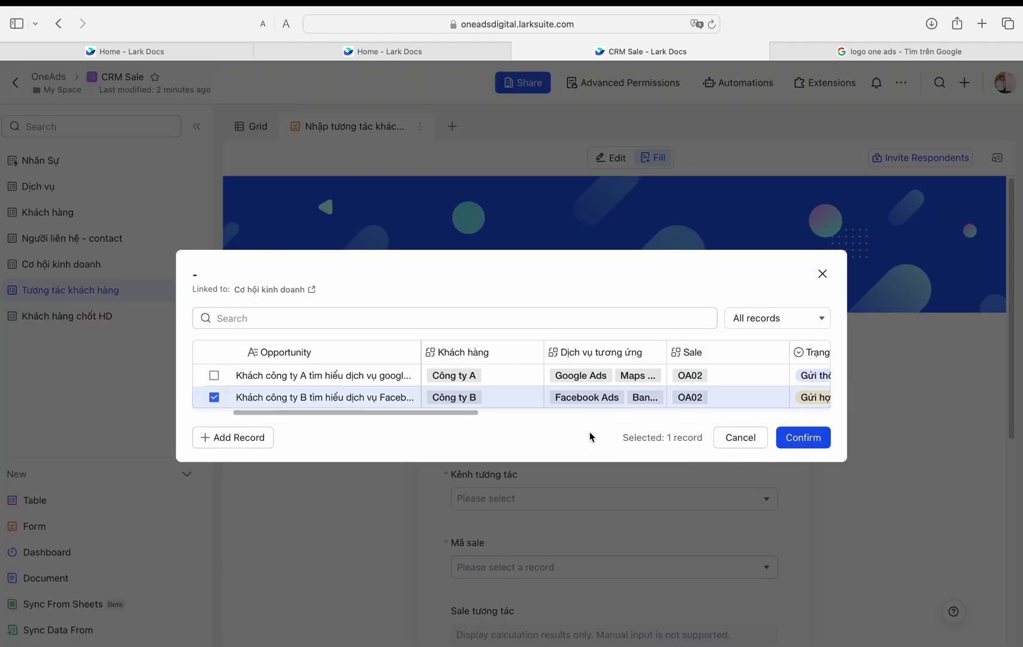
# Step: Choose Khách công ty B's Facebook Ads opportunity, type Chốt HD, channel Đi gặp khách, sale OA02
pyautogui.click(803, 437)
pyautogui.click(532, 424)
pyautogui.click(560, 429)
pyautogui.click(539, 441)
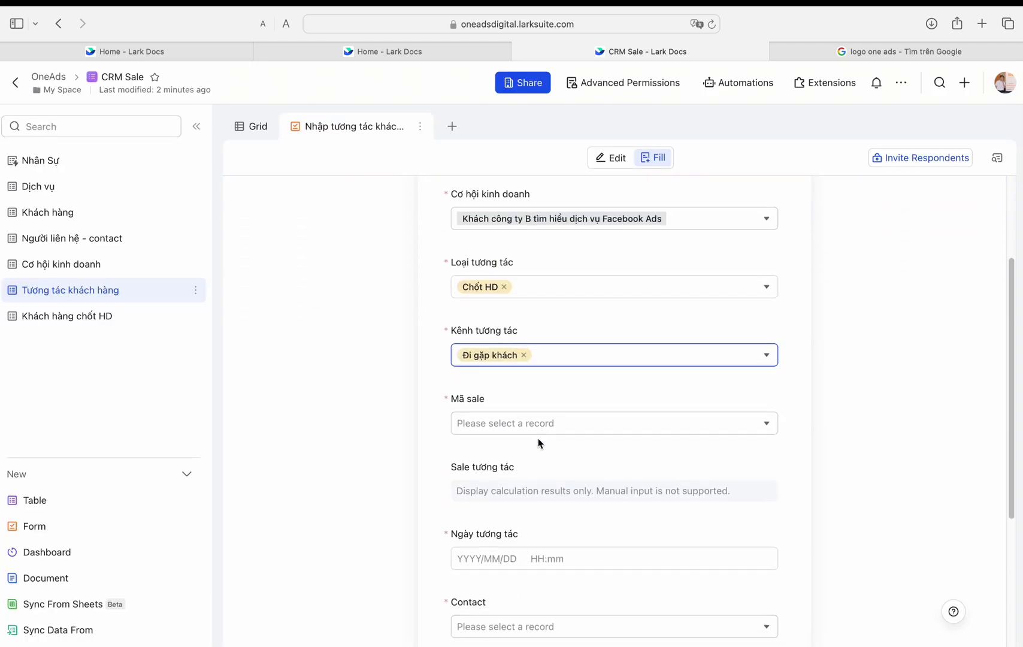
pyautogui.click(540, 425)
pyautogui.click(803, 557)
# Step: Set the interaction date to 2024/03/02, pick the contact, and submit the form
pyautogui.click(585, 455)
pyautogui.click(571, 468)
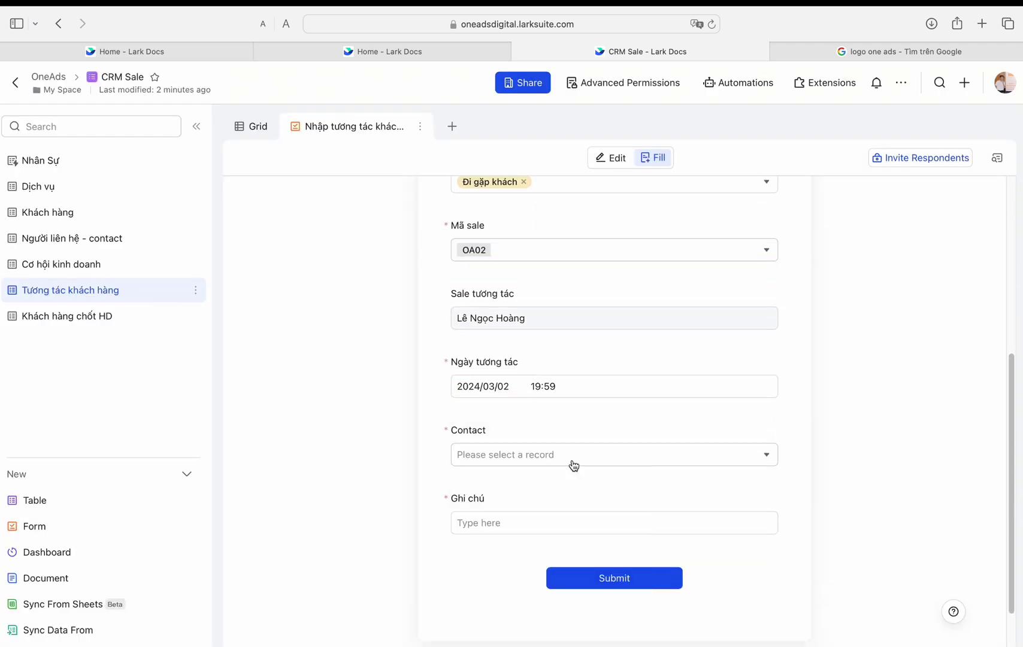
pyautogui.click(573, 461)
pyautogui.click(785, 495)
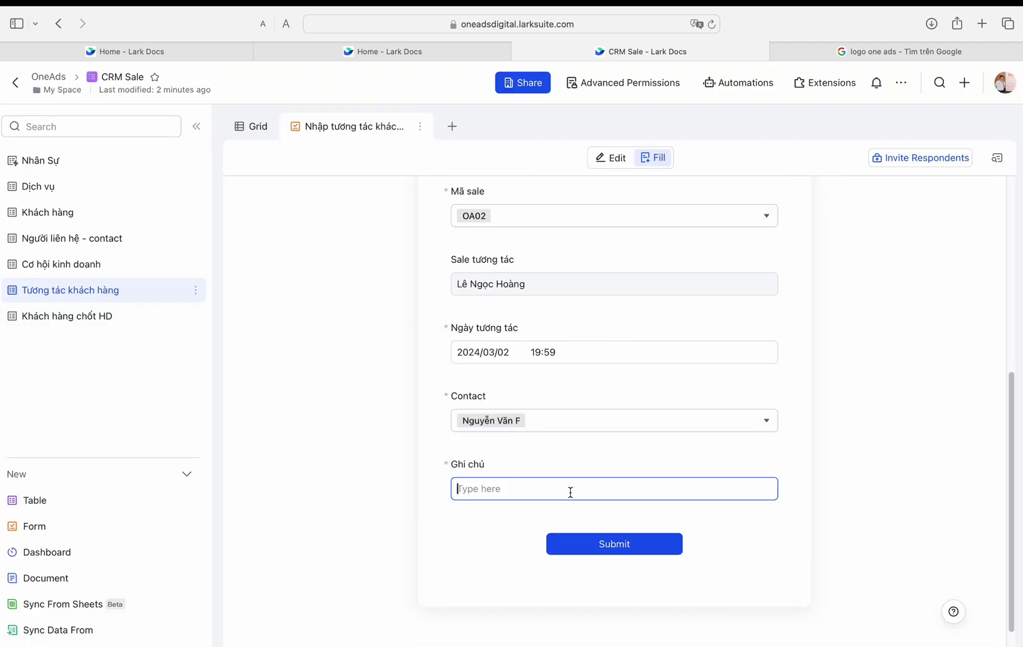
pyautogui.click(616, 552)
# Step: Confirm the Khách hàng chốt HD table now holds 2 records, then return home
pyautogui.click(177, 316)
pyautogui.click(190, 295)
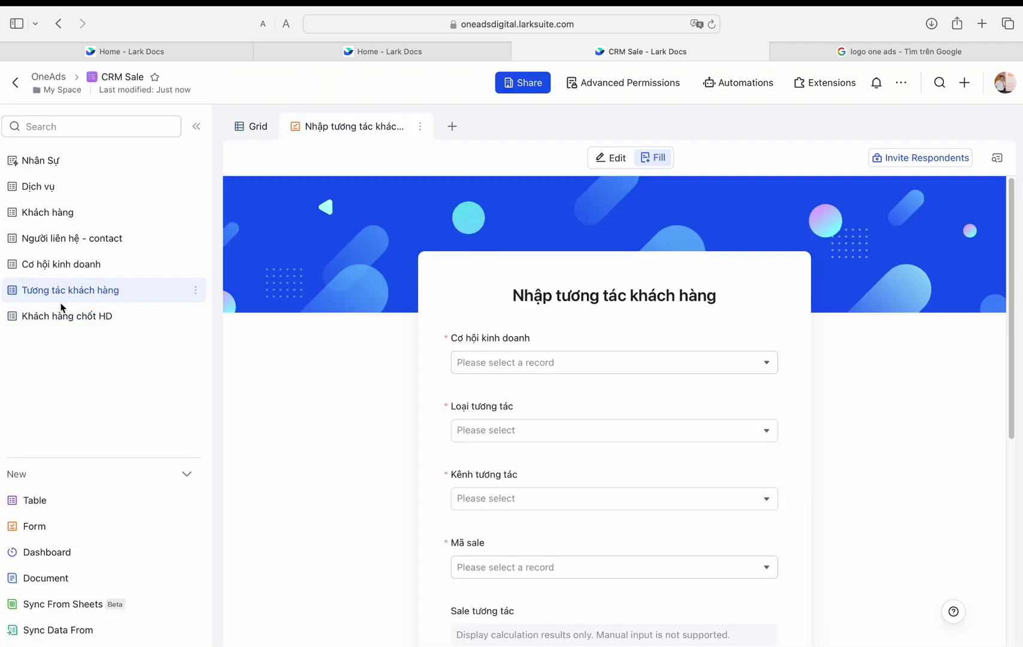
pyautogui.click(189, 316)
pyautogui.click(15, 82)
# Step: Sync the Khách hàng chốt HD table in the CRM Khách hàng base
pyautogui.click(295, 301)
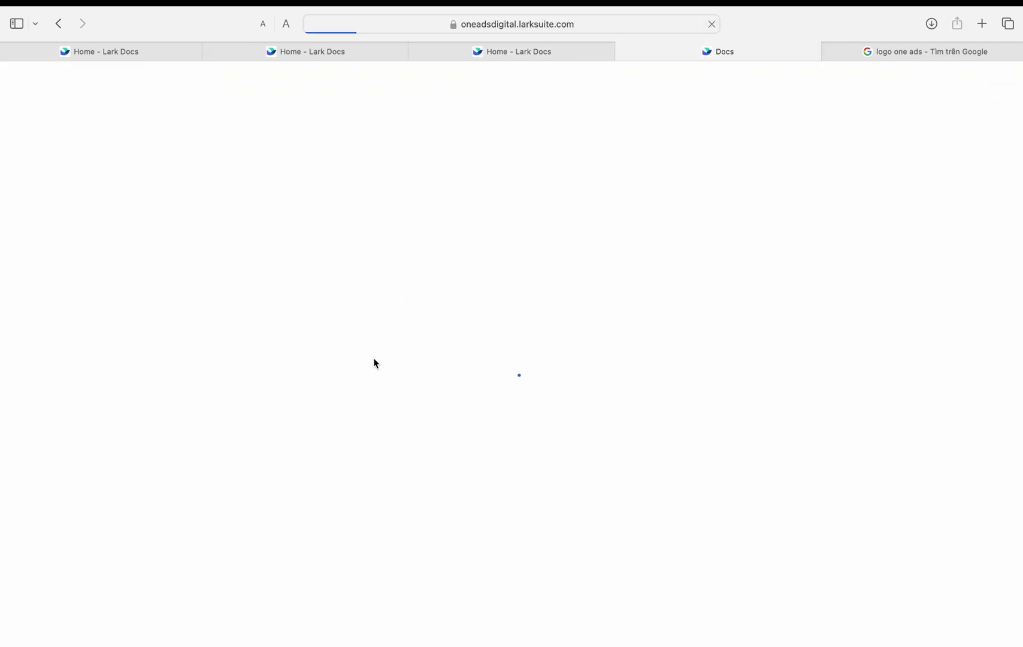
pyautogui.click(196, 161)
pyautogui.click(239, 262)
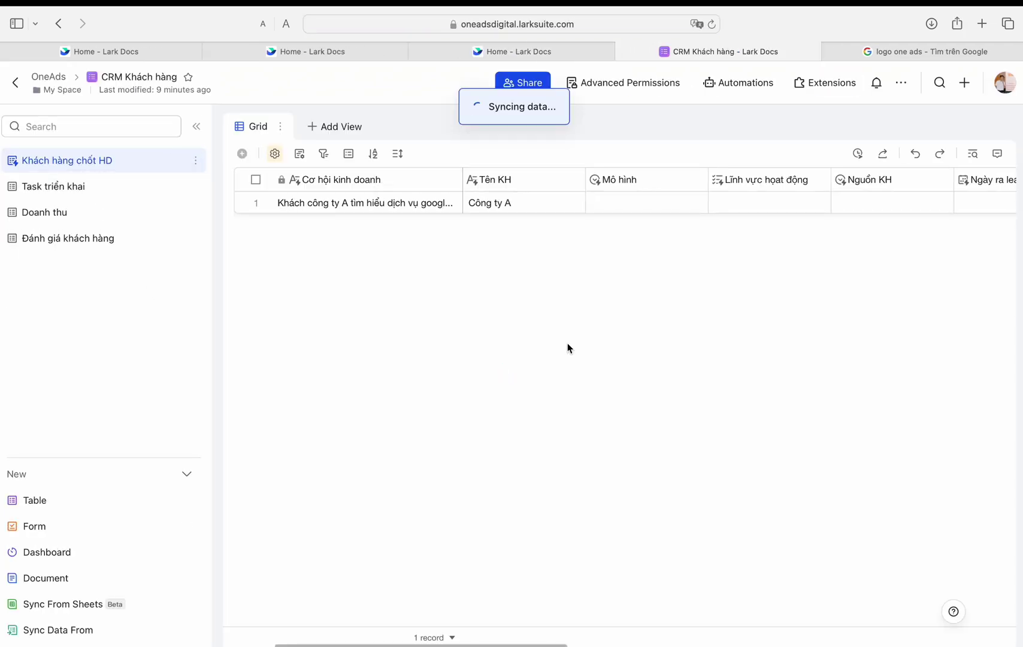
# Step: Link the Nghiên cứu từ khóa task to Khách công ty A and widen the Khách hàng column
pyautogui.click(53, 187)
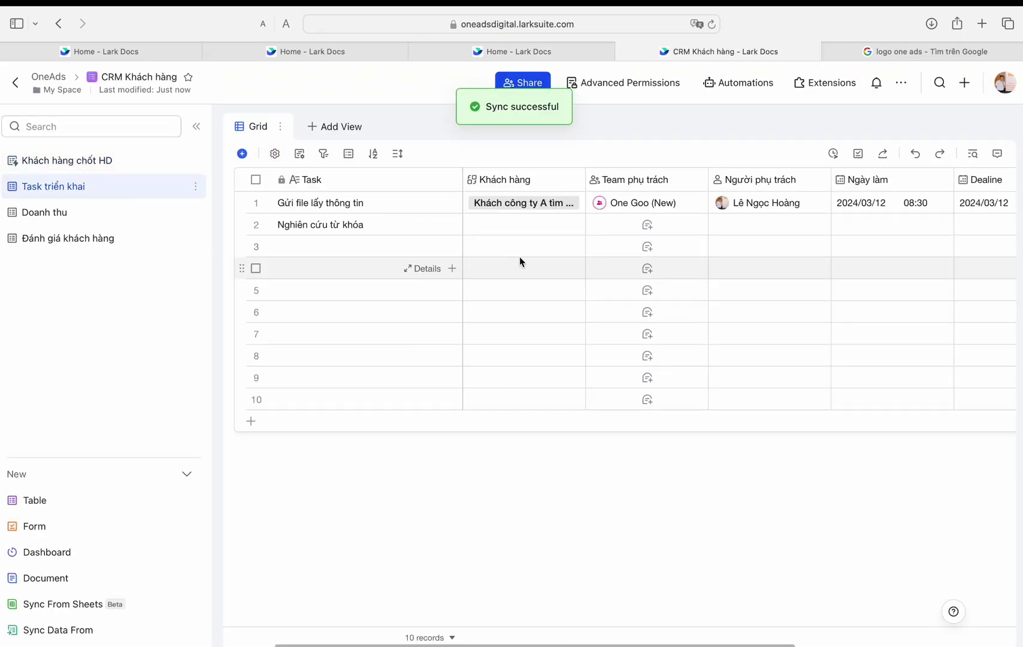
pyautogui.click(573, 227)
pyautogui.click(573, 228)
pyautogui.click(638, 376)
pyautogui.click(801, 433)
pyautogui.click(594, 481)
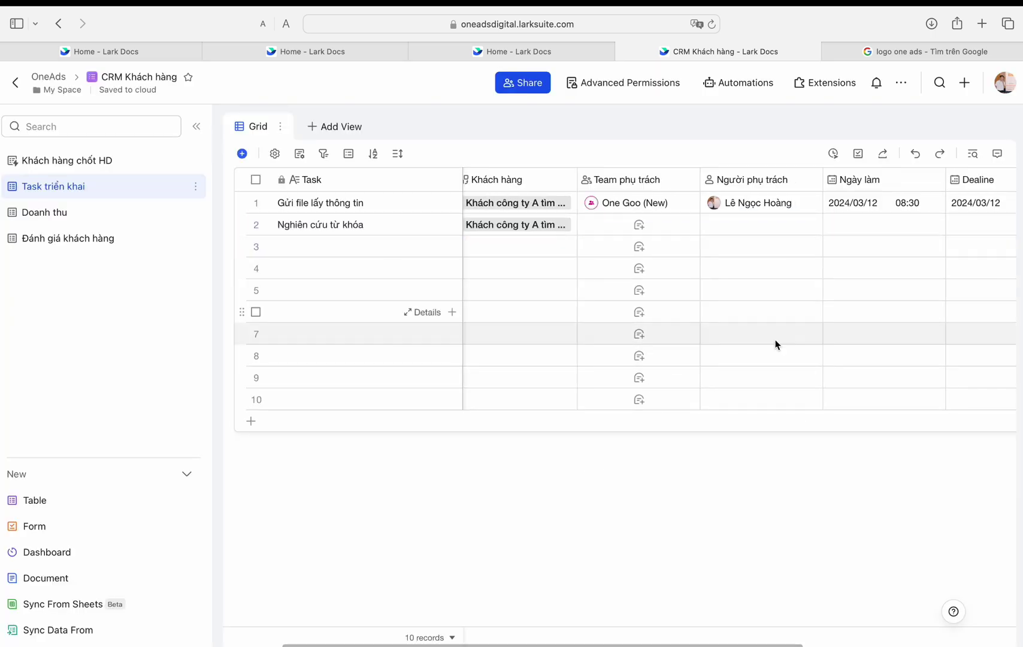
pyautogui.click(555, 180)
pyautogui.moveTo(586, 180); pyautogui.dragTo(548, 204)
# Step: Check the closed-contract congratulation message in Lark Messenger
pyautogui.click(715, 3)
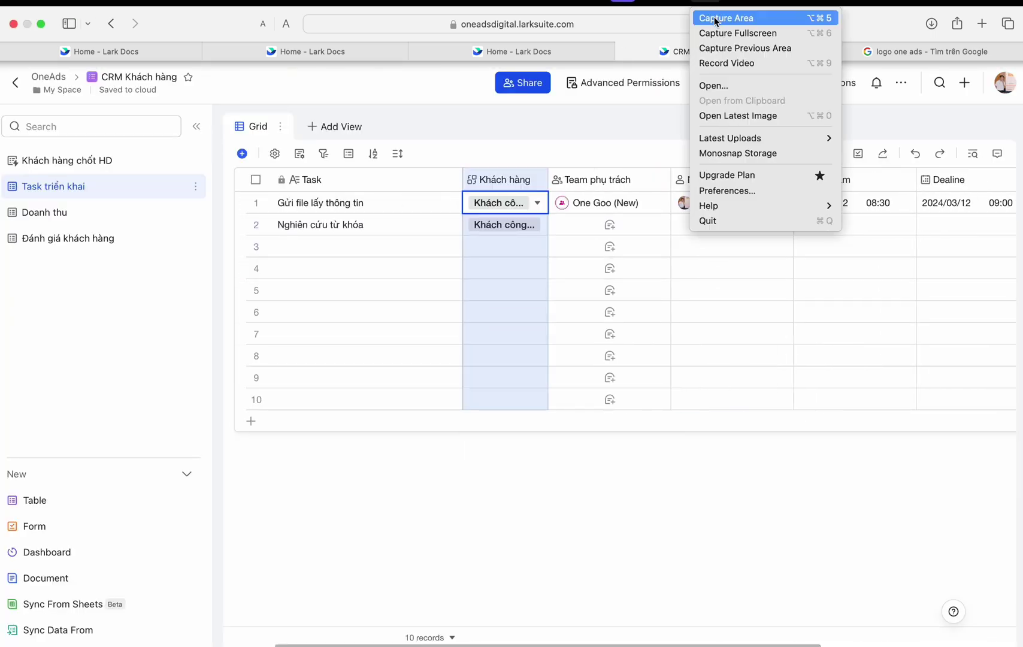
pyautogui.click(697, 98)
pyautogui.click(804, 2)
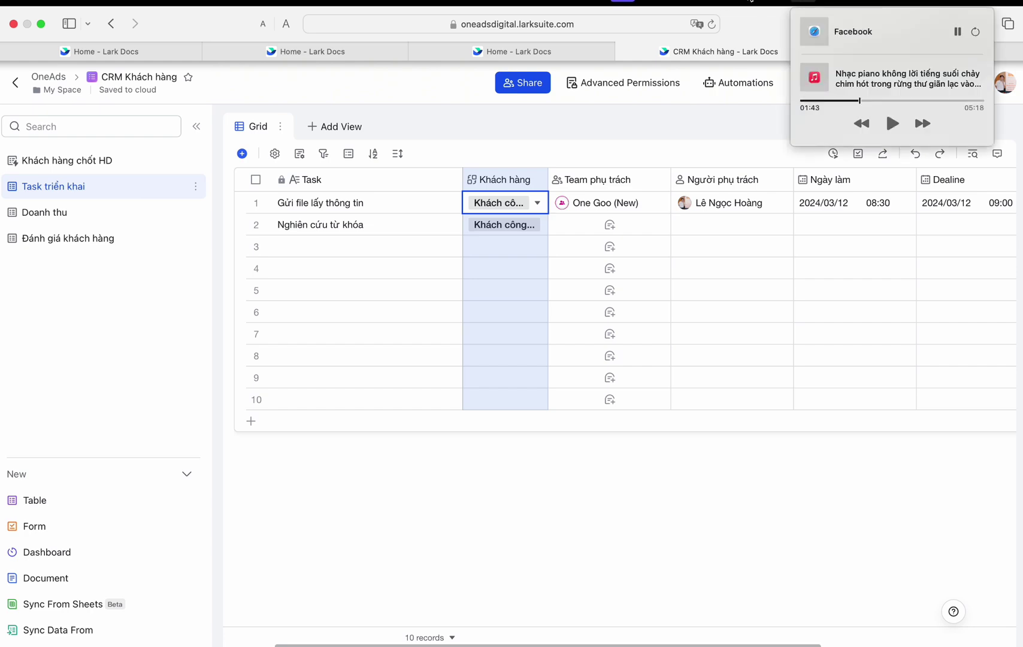
pyautogui.hotkey('ctrl', 'Left')
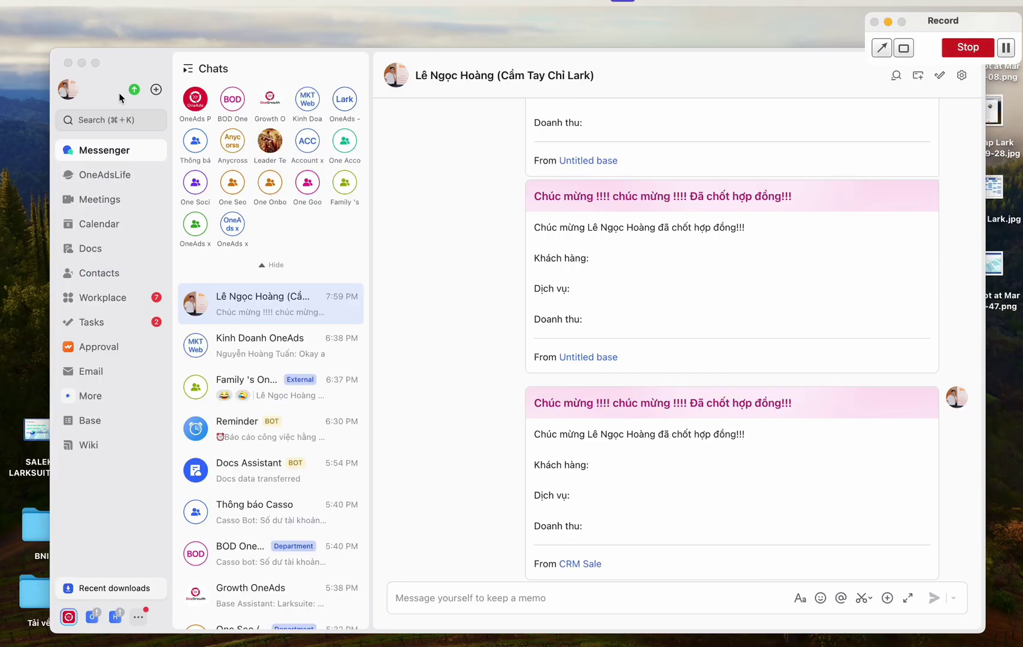
pyautogui.click(68, 62)
pyautogui.click(968, 46)
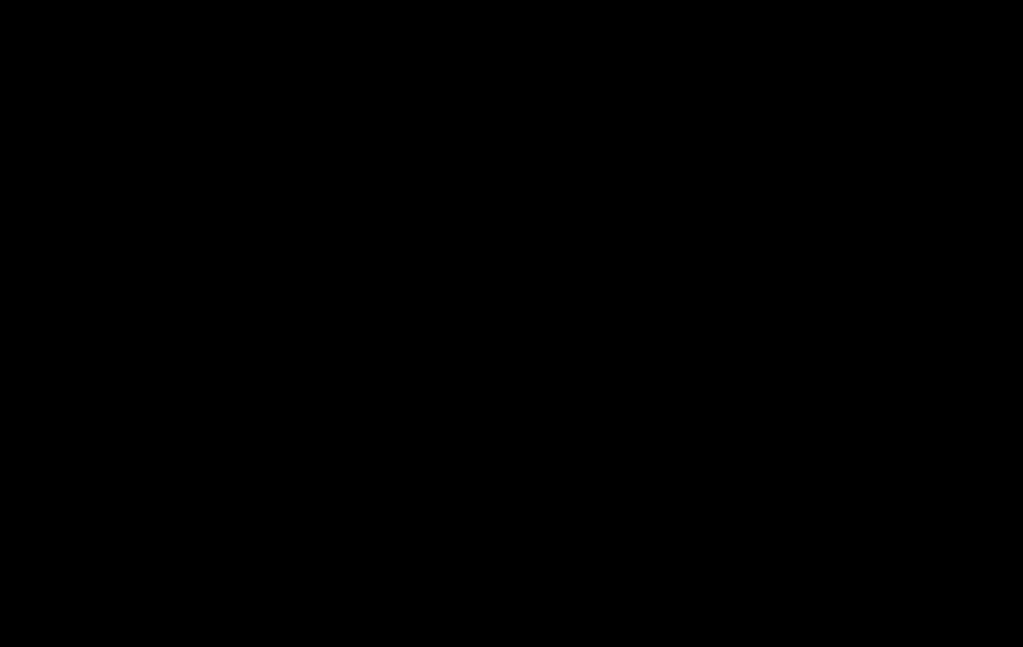